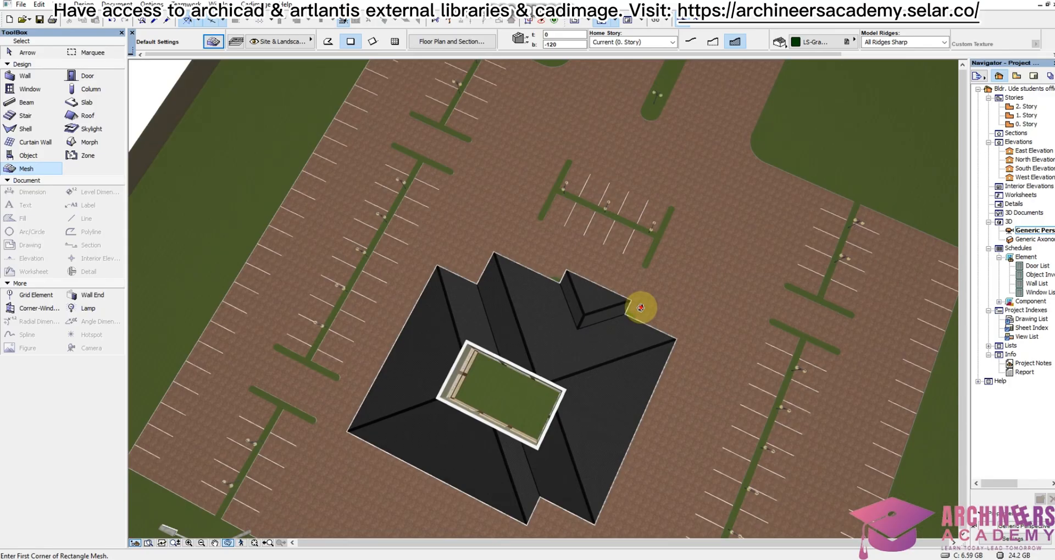
- Open the 0. Story floor plan and bring the whole site into view
shift+middle_drag(707, 306, 512, 327)
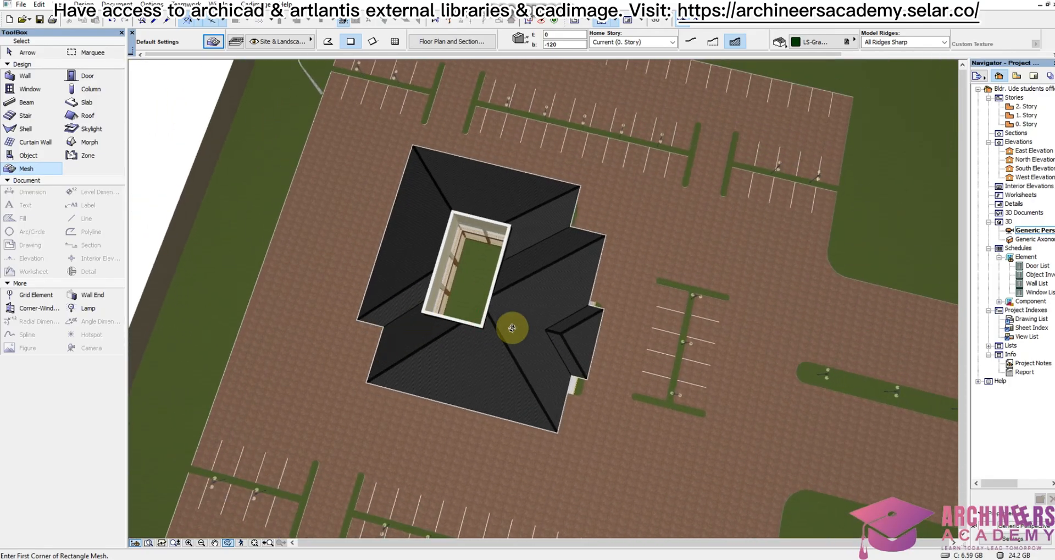
scroll(531, 303, down, 3)
shift+middle_drag(582, 308, 546, 315)
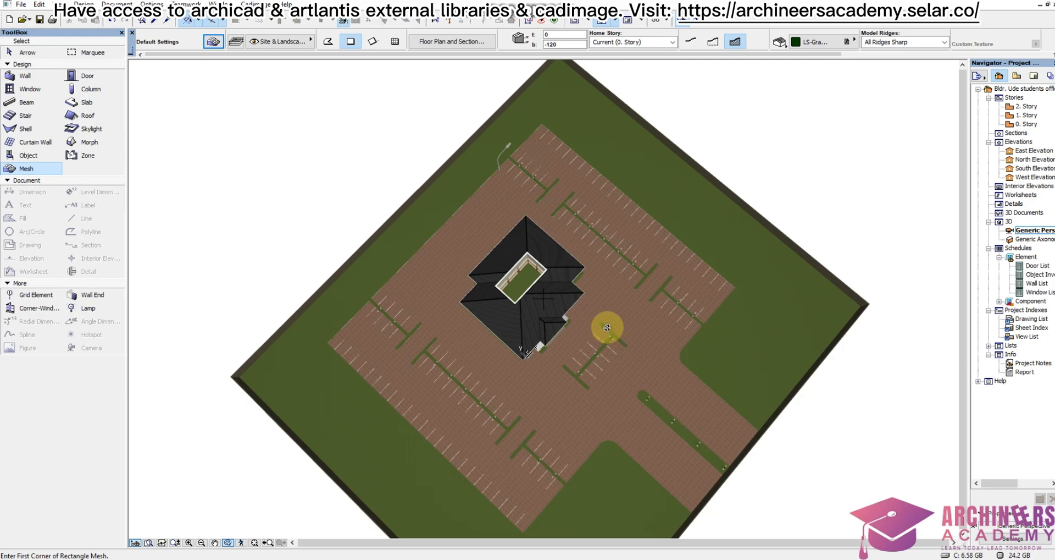
click(1011, 125)
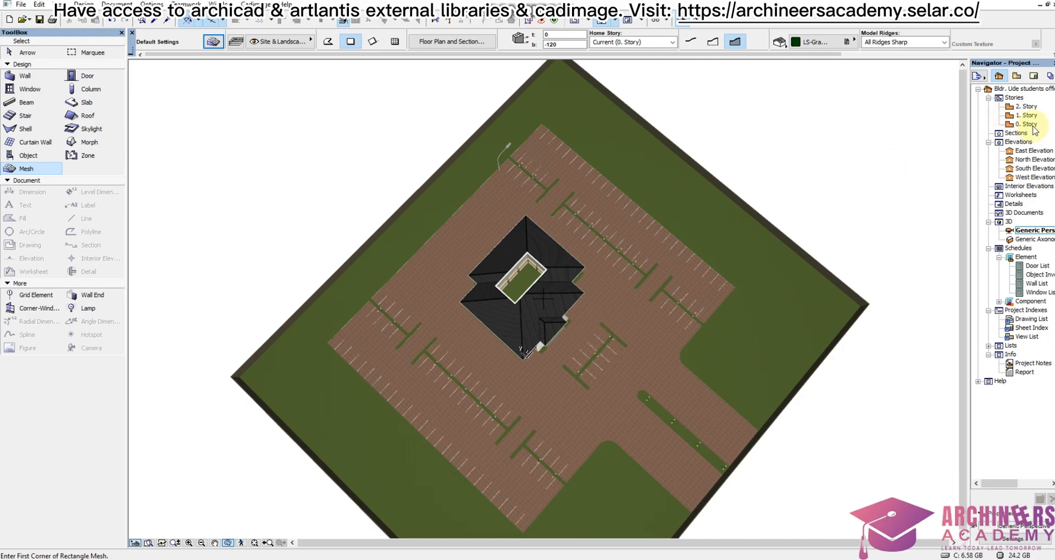
scroll(577, 254, down, 5)
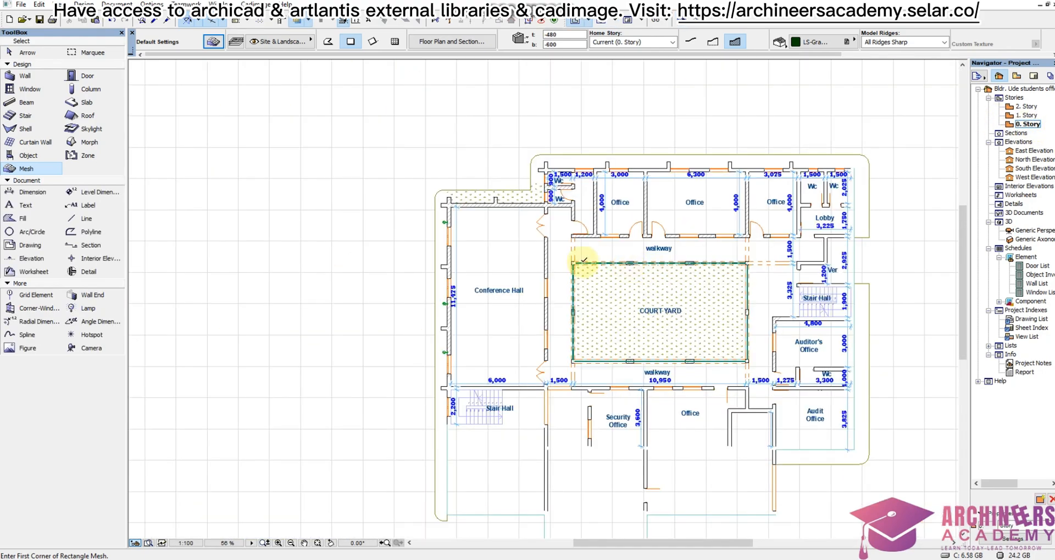
scroll(582, 247, down, 5)
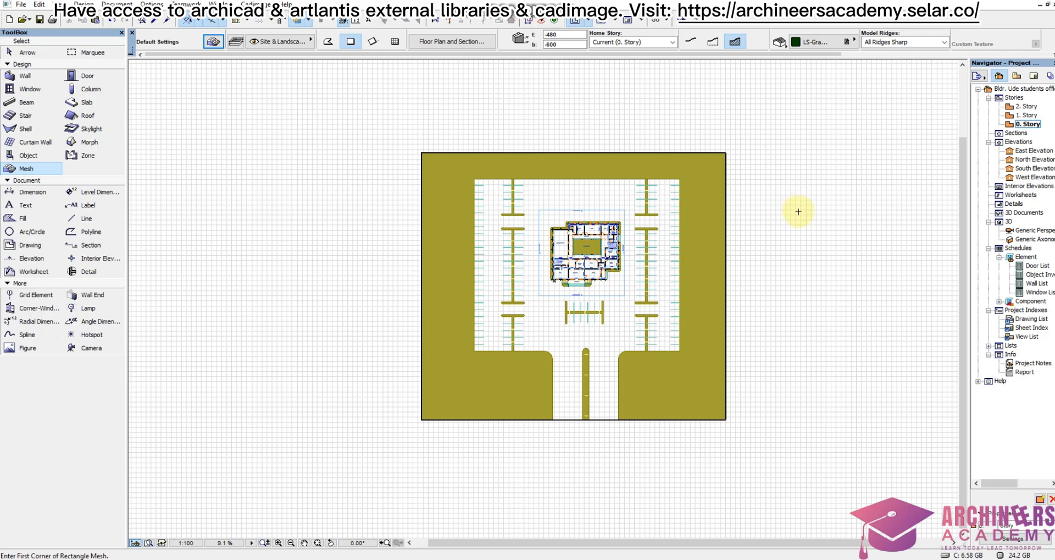
- Enclose the whole site with a marquee and select all the mesh elements inside it
click(92, 53)
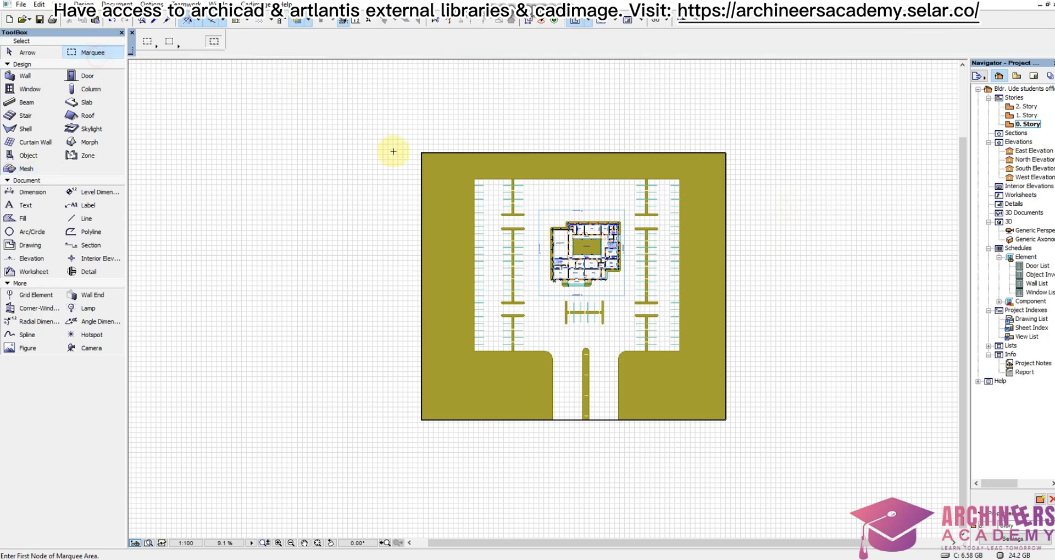
click(383, 124)
click(773, 459)
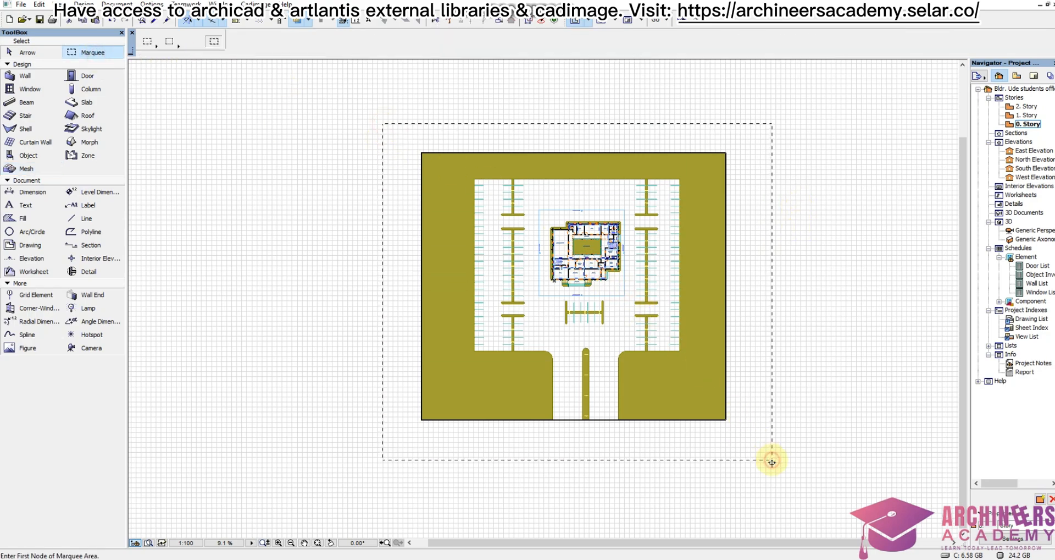
click(28, 170)
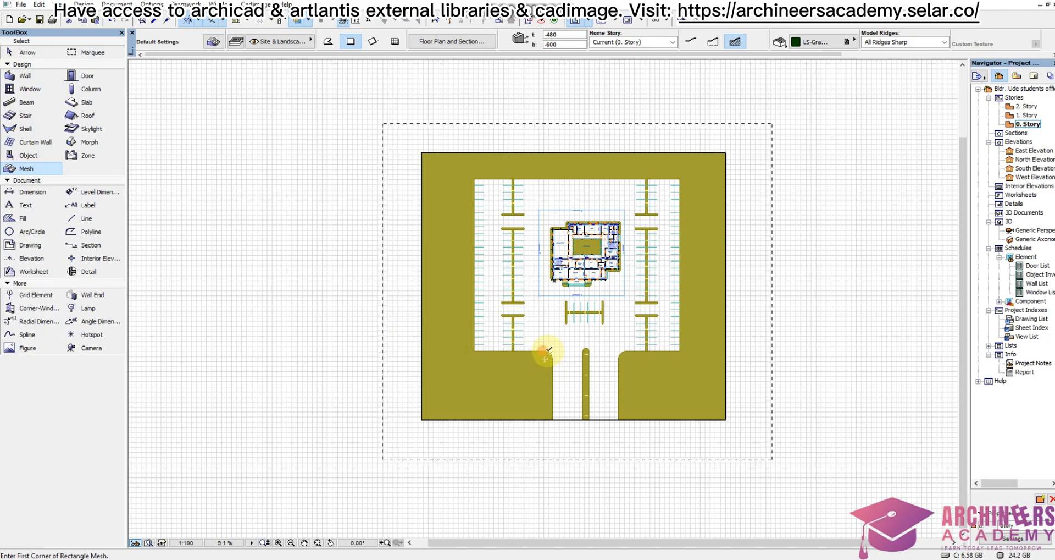
key(ctrl+a)
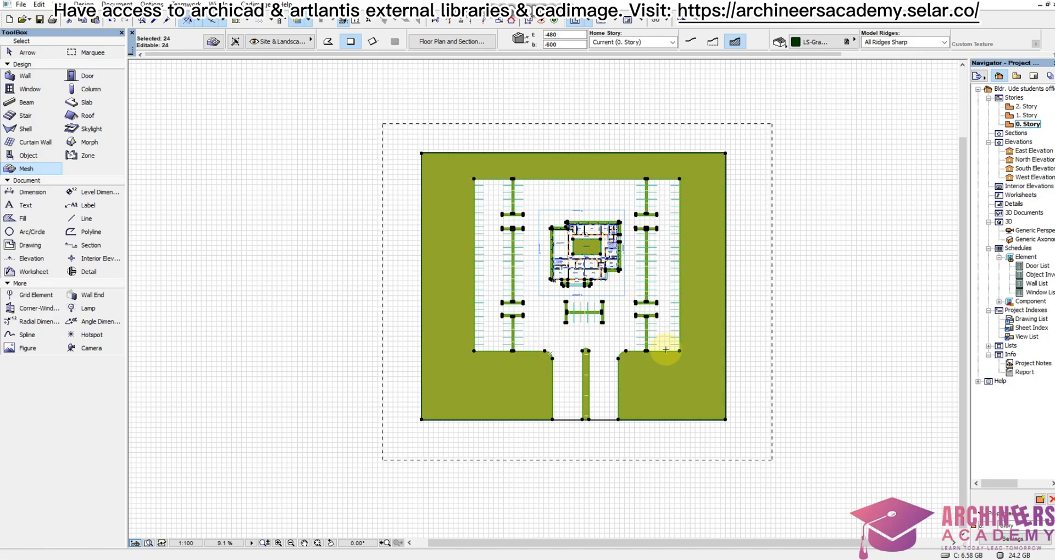
- Add the parking lines on both sides of the central island in front of the entrance to the selection
scroll(579, 303, up, 5)
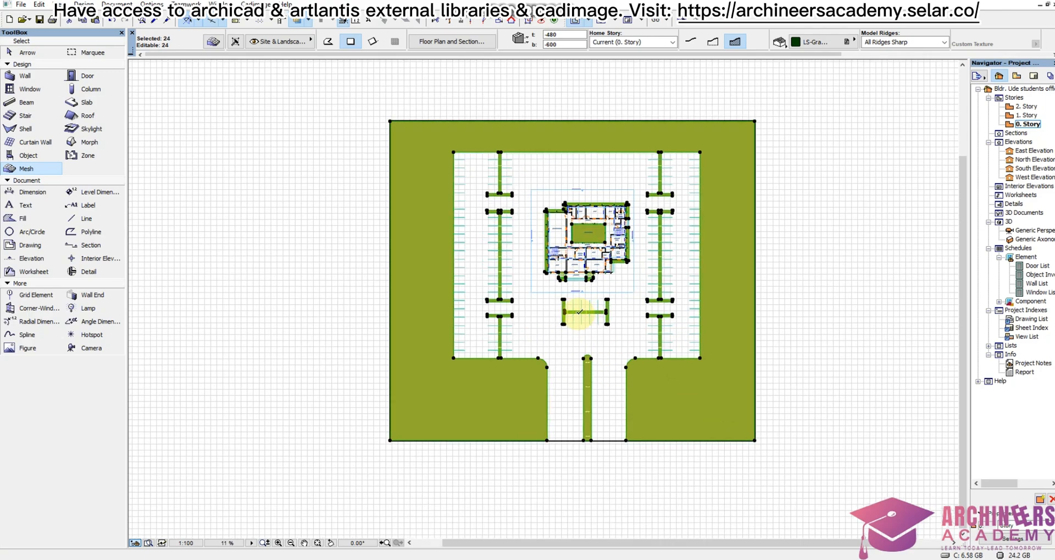
scroll(579, 303, up, 2)
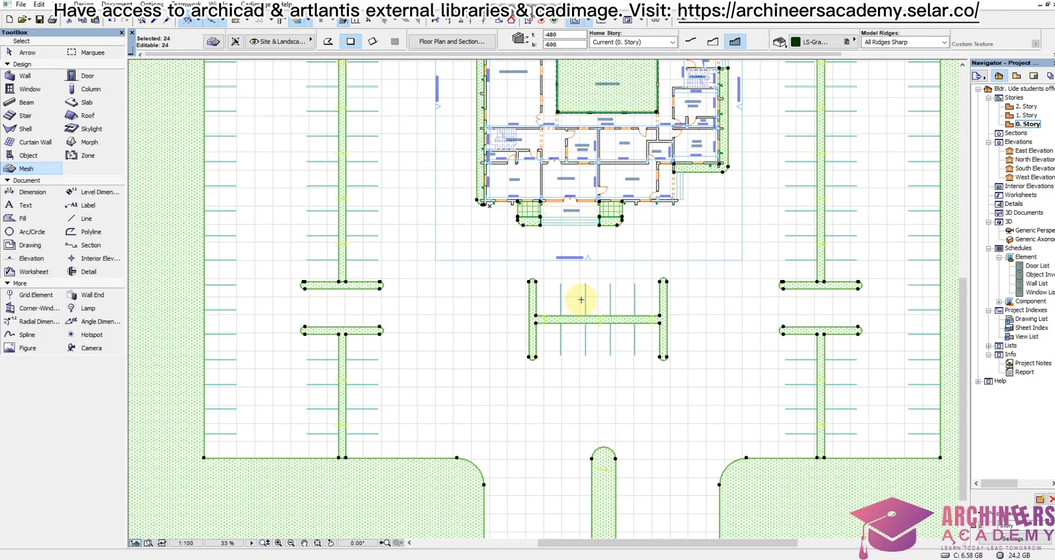
scroll(581, 297, up, 4)
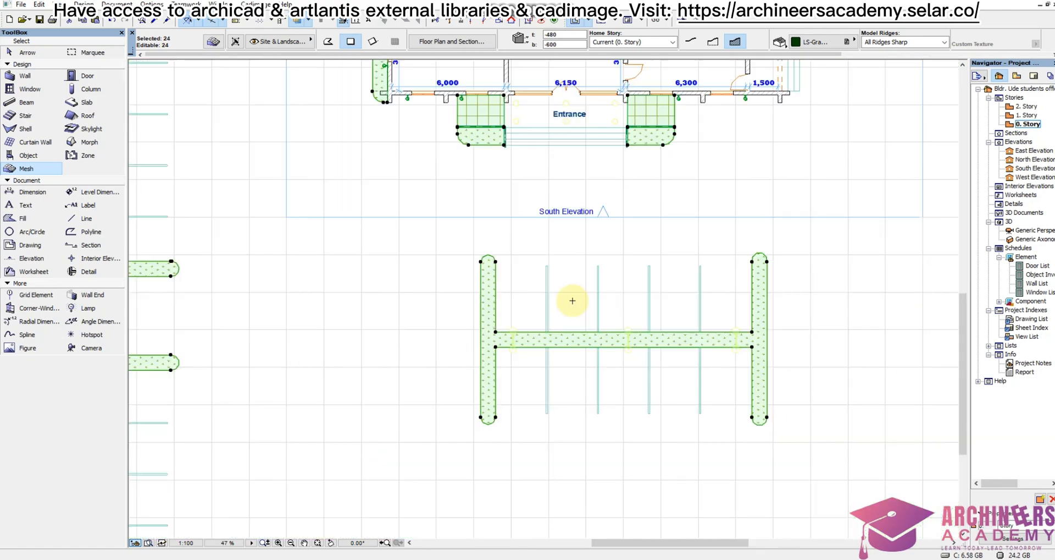
click(521, 248)
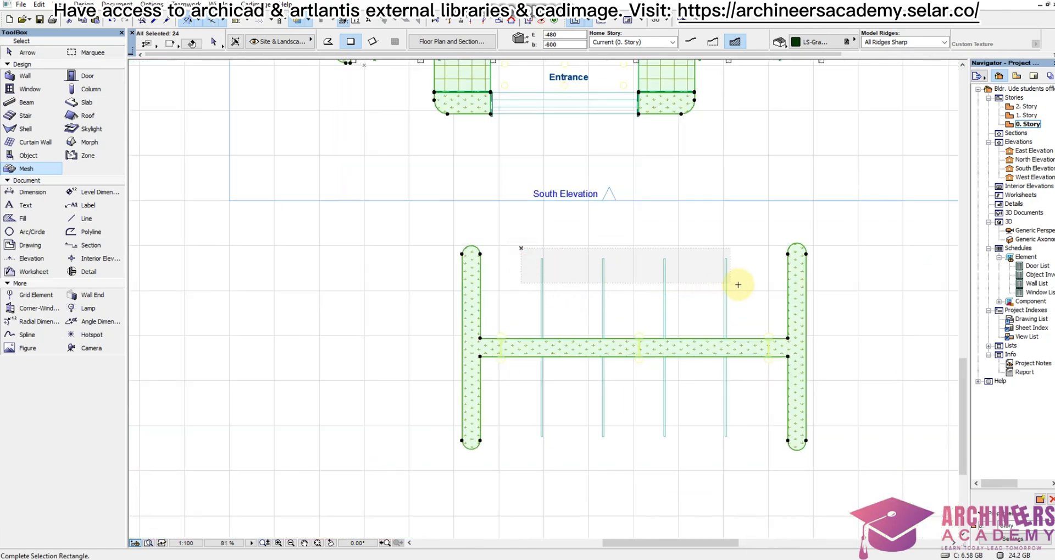
click(738, 283)
click(523, 389)
click(742, 432)
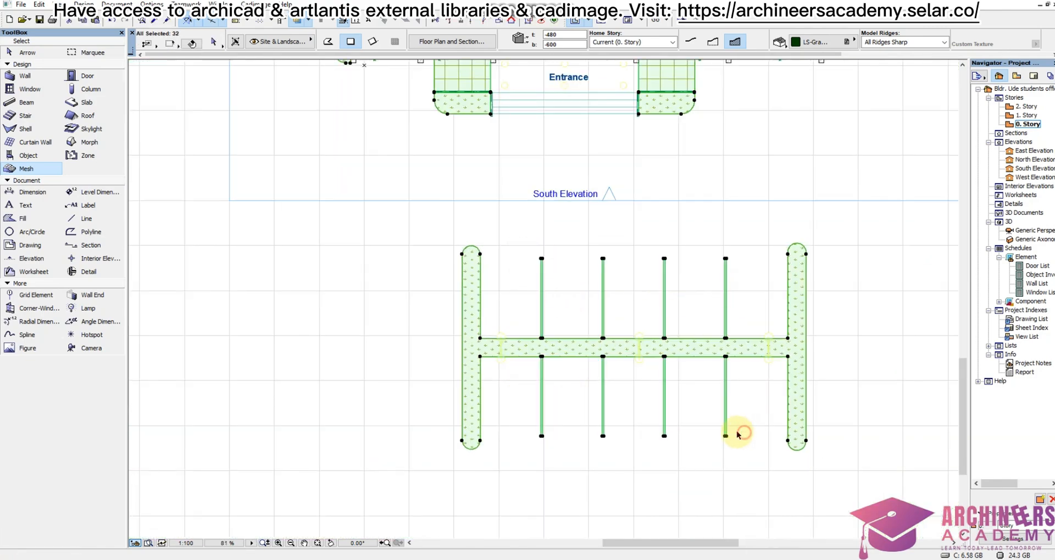
- Add the parking lines on both sides of the south-east planted island to the selection
scroll(523, 291, down, 4)
scroll(754, 416, up, 3)
click(710, 496)
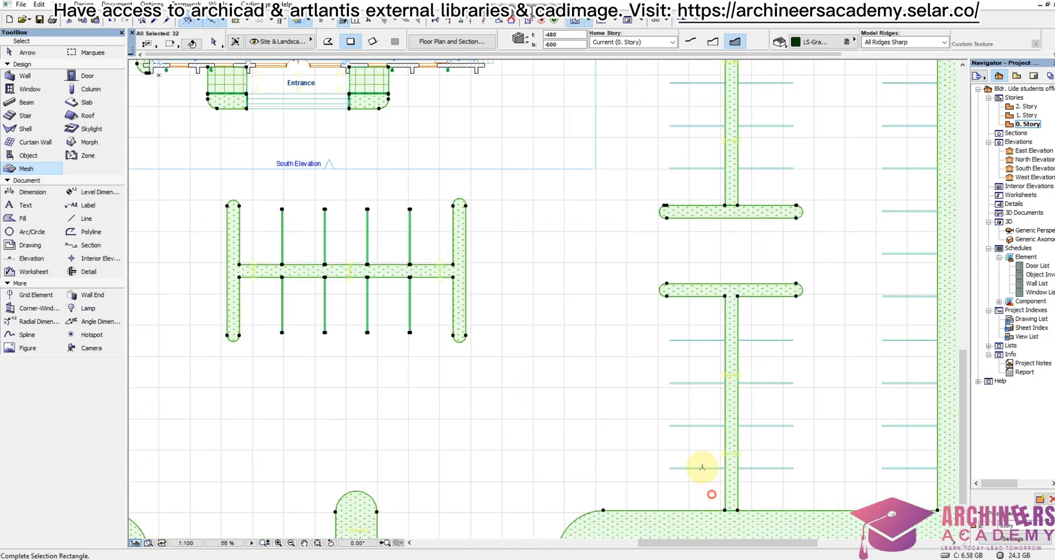
click(659, 311)
click(764, 482)
click(801, 318)
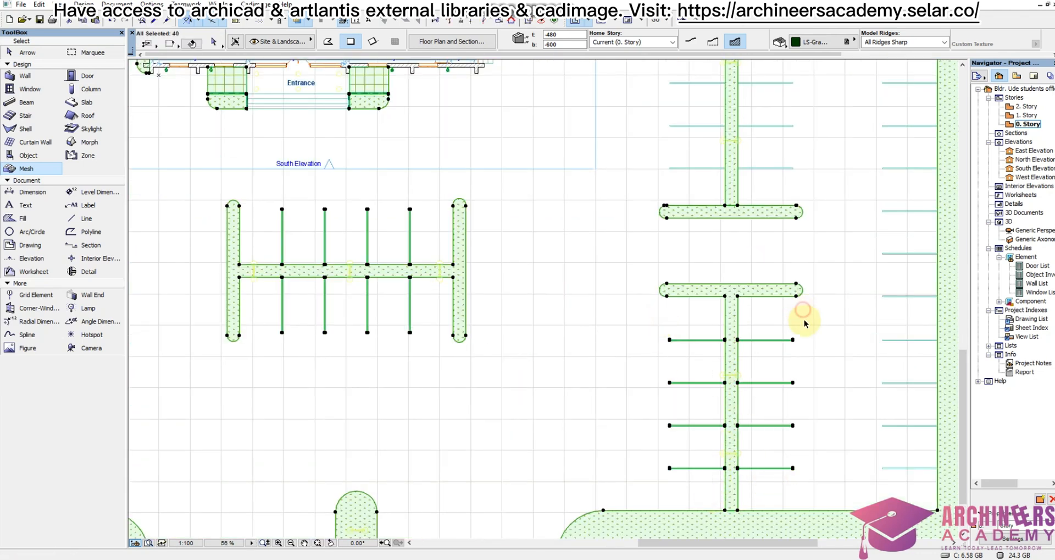
- Add the full row of parking lines along the eastern edge of the paved area to the selection
click(907, 490)
scroll(836, 359, down, 3)
scroll(766, 228, up, 4)
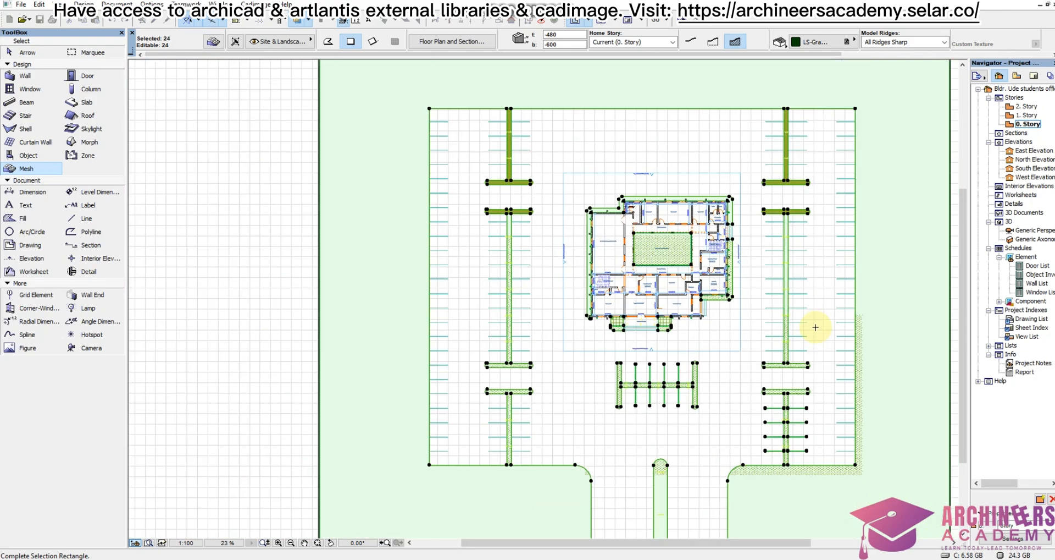
click(818, 188)
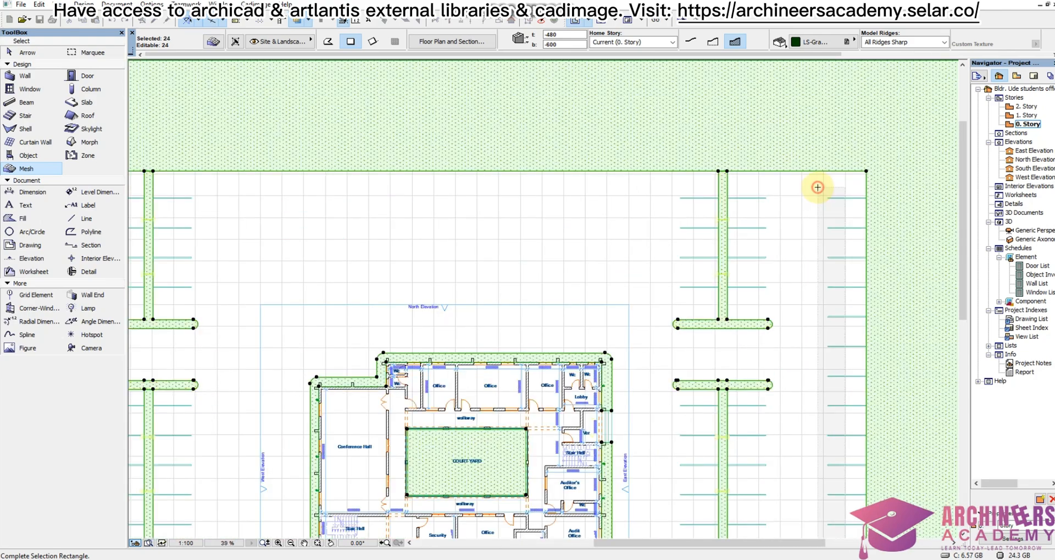
- Add the parking lines on both sides of the north-east planted island to the selection
click(793, 300)
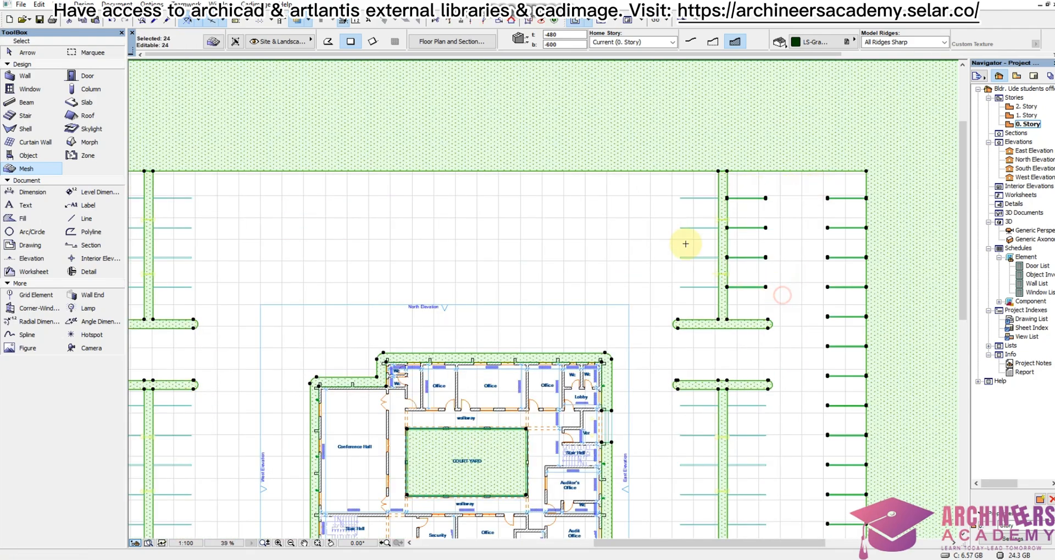
click(664, 192)
click(694, 301)
scroll(707, 265, down, 4)
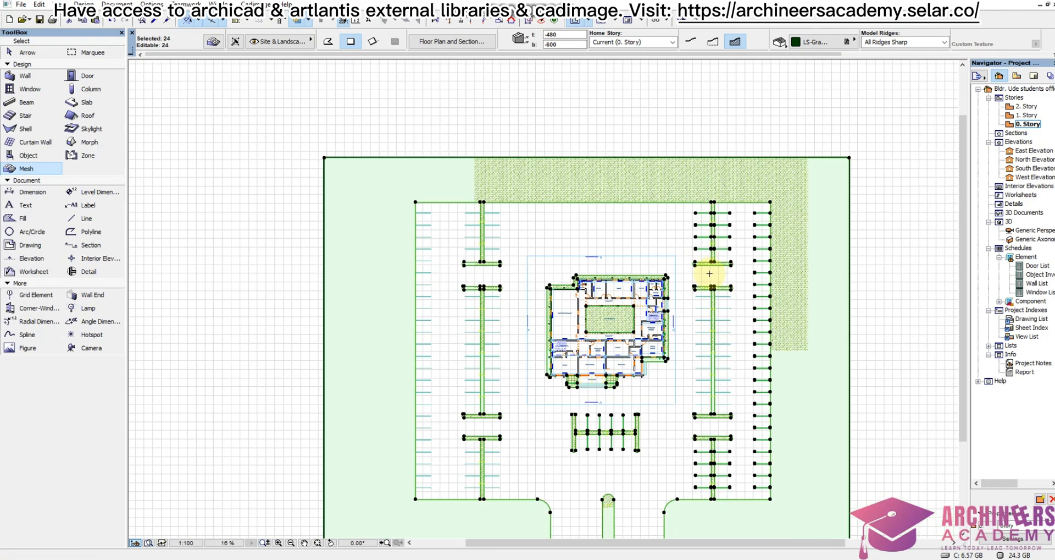
- Add the parking lines on both sides of the long middle island east of the building to the selection
scroll(695, 458, up, 3)
click(713, 412)
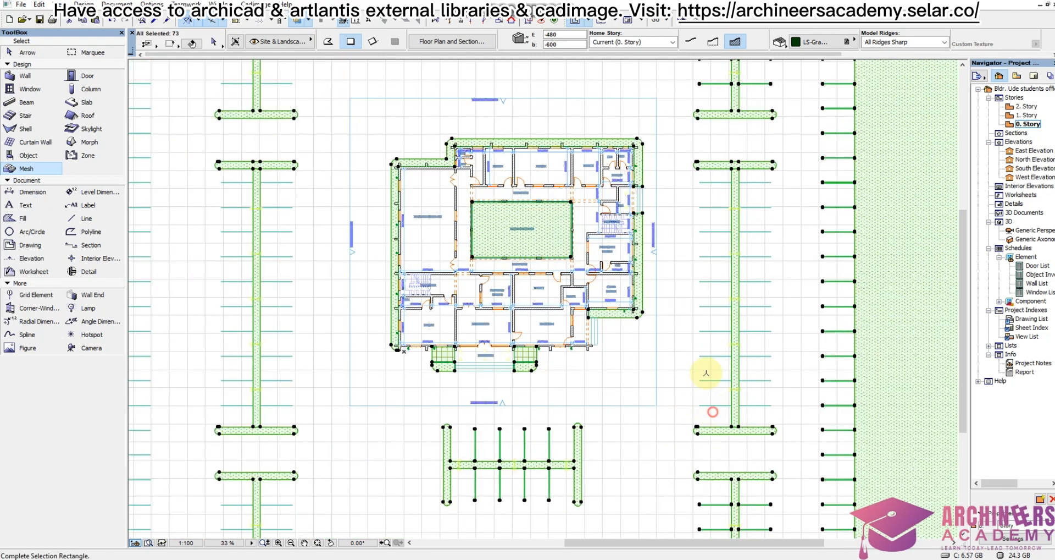
click(703, 182)
click(747, 176)
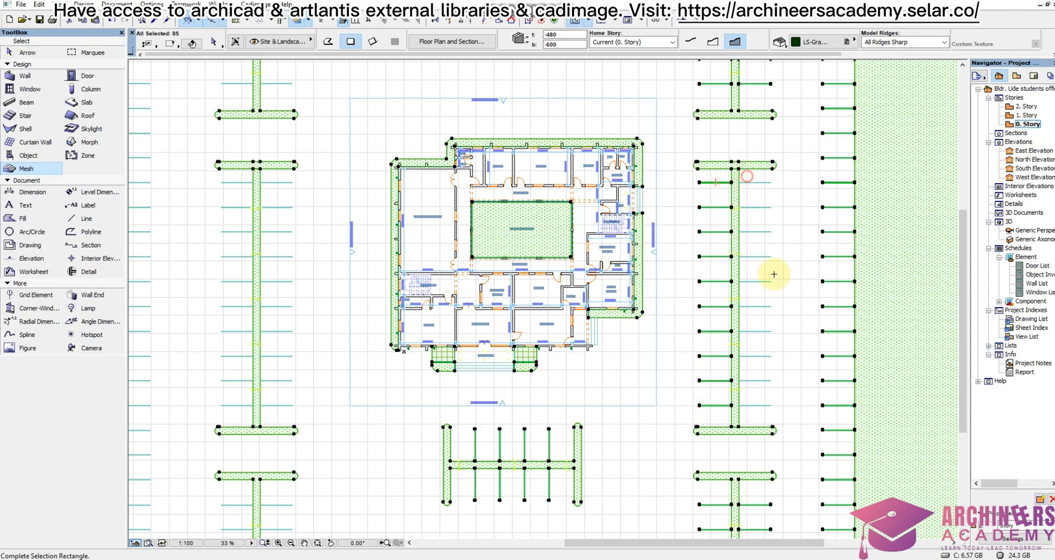
click(783, 417)
scroll(737, 295, down, 3)
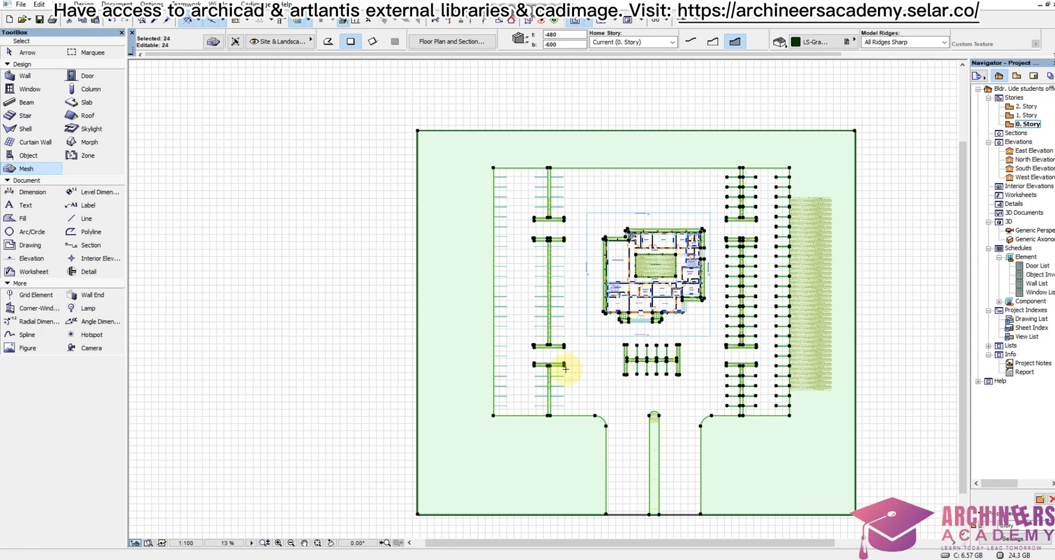
- Add the parking lines on the east side of the south-west and middle-west islands to the selection
scroll(565, 426, up, 5)
click(588, 452)
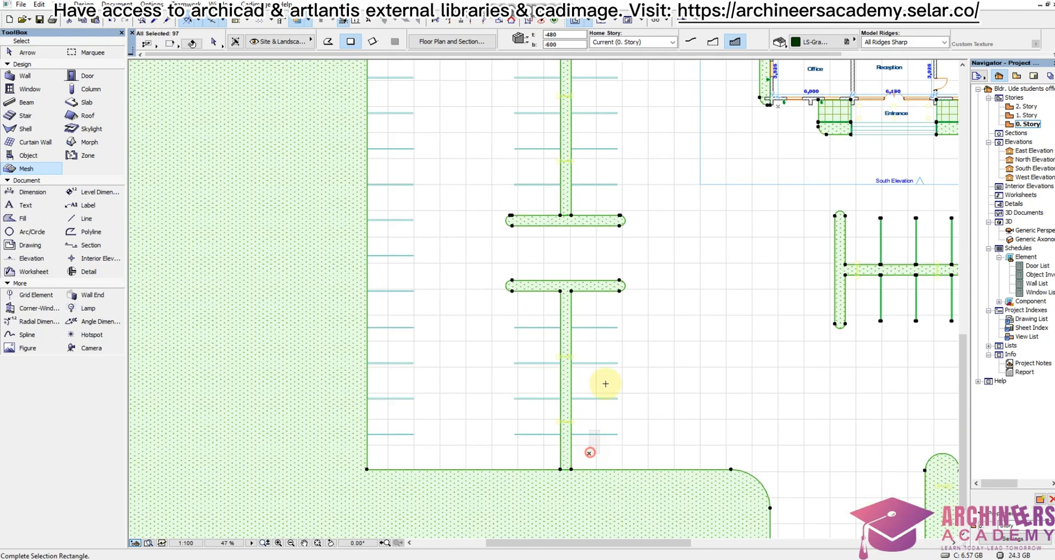
click(619, 305)
scroll(608, 301, down, 3)
scroll(614, 353, up, 2)
click(612, 370)
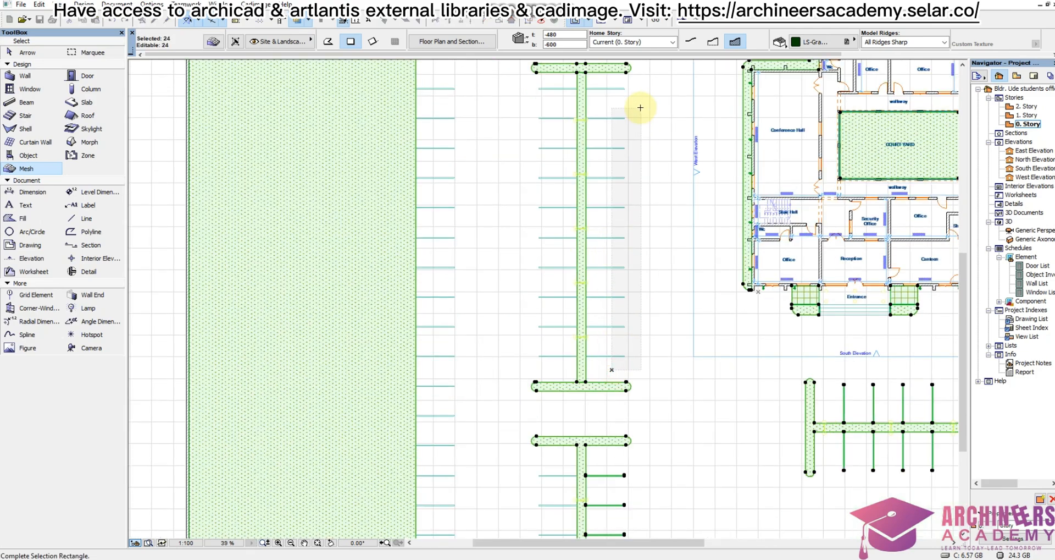
click(638, 80)
- Add the parking lines on the east side of the north-west island to the selection
scroll(611, 312, down, 1)
scroll(620, 165, down, 3)
scroll(606, 129, up, 2)
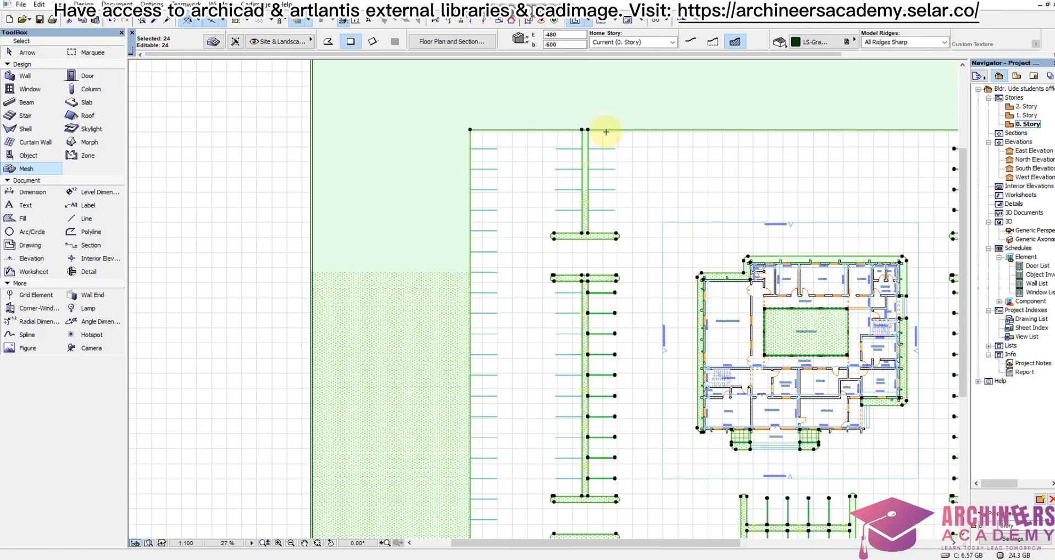
click(603, 141)
click(632, 226)
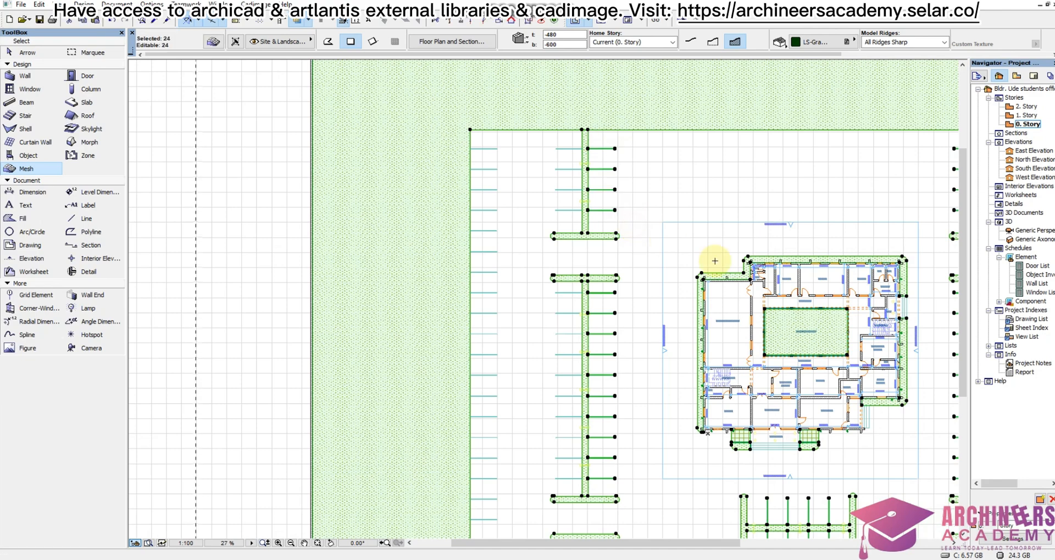
- Add the full row of parking lines along the western edge of the paved area to the selection
click(485, 140)
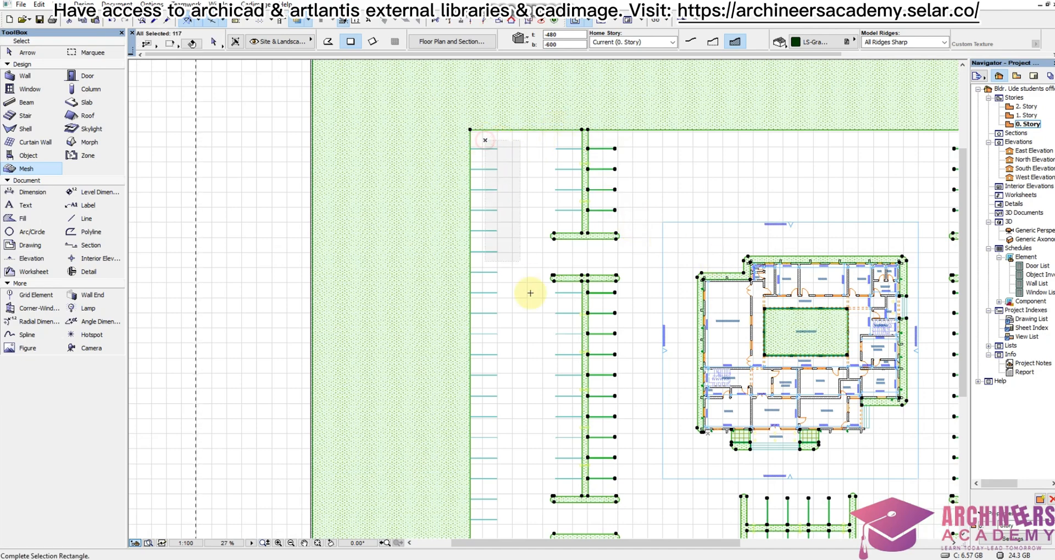
scroll(536, 248, down, 2)
scroll(521, 452, up, 1)
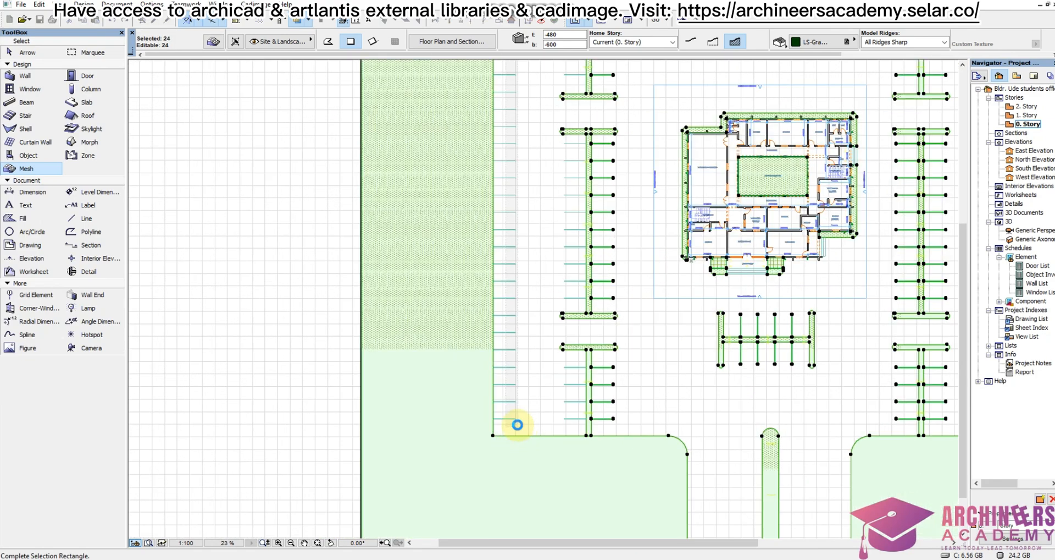
- Add the parking lines on the west side of the south-west and middle-west islands to the selection
scroll(518, 432, up, 2)
shift+click(586, 426)
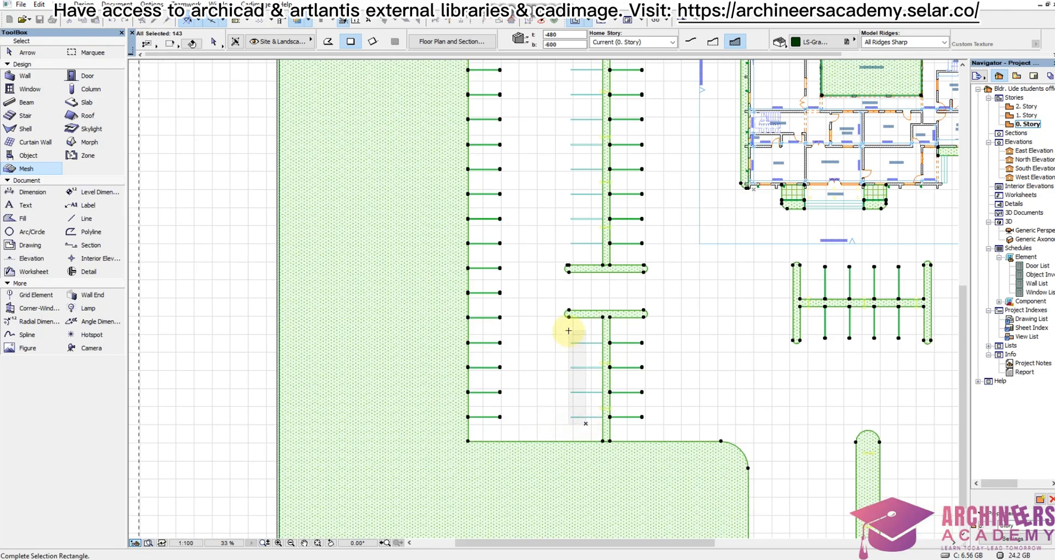
shift+click(567, 331)
scroll(542, 372, down, 3)
scroll(556, 238, up, 2)
scroll(555, 239, up, 1)
click(584, 347)
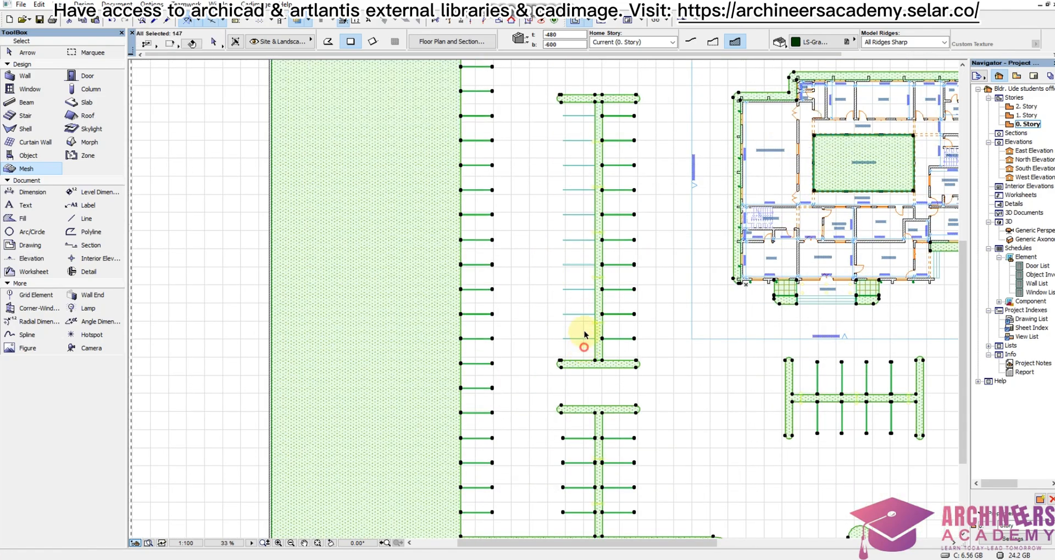
click(561, 109)
- Add the parking lines on the west side of the north-west island to the selection
scroll(610, 253, down, 4)
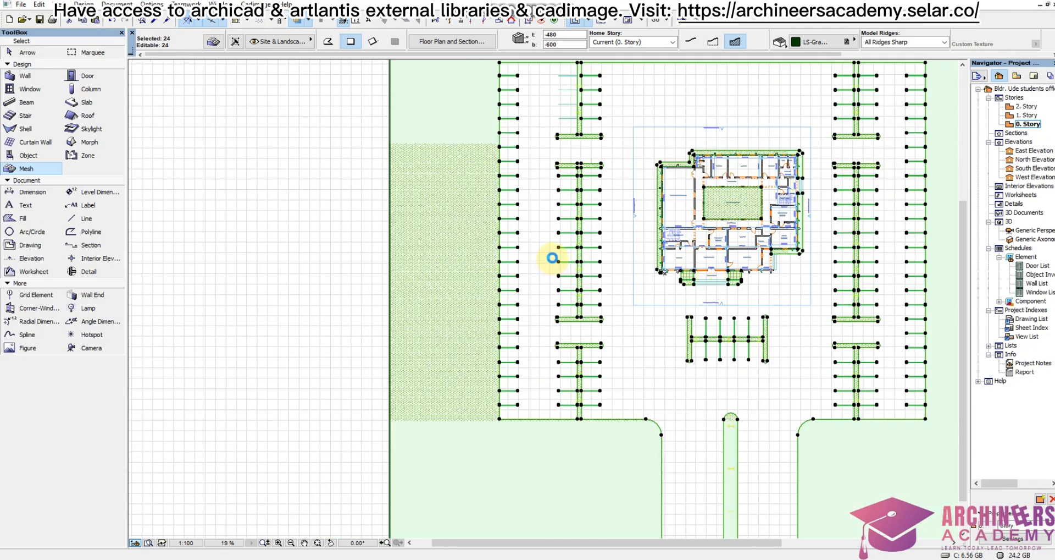
scroll(544, 124, up, 3)
scroll(544, 123, up, 3)
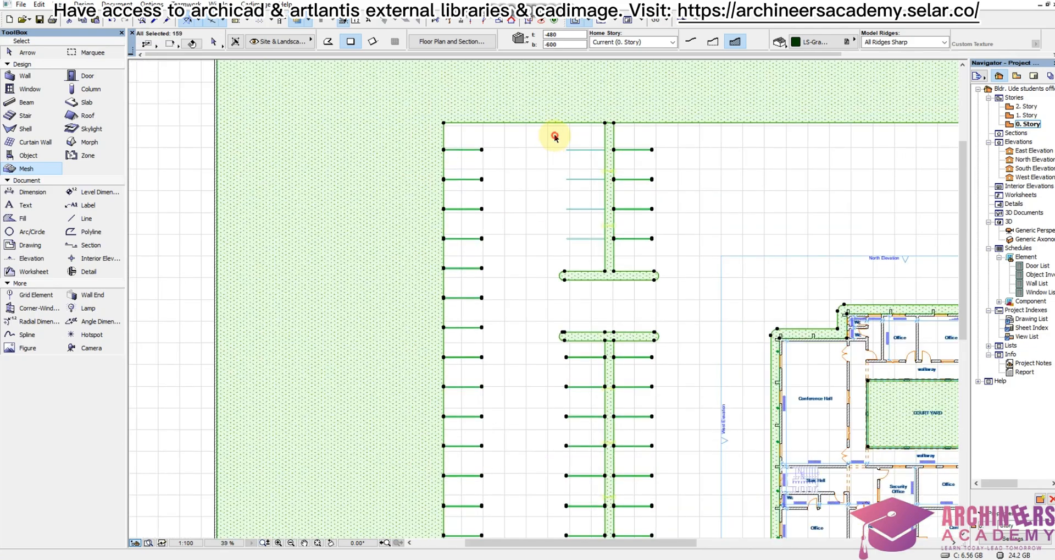
click(555, 137)
click(591, 255)
scroll(590, 254, down, 7)
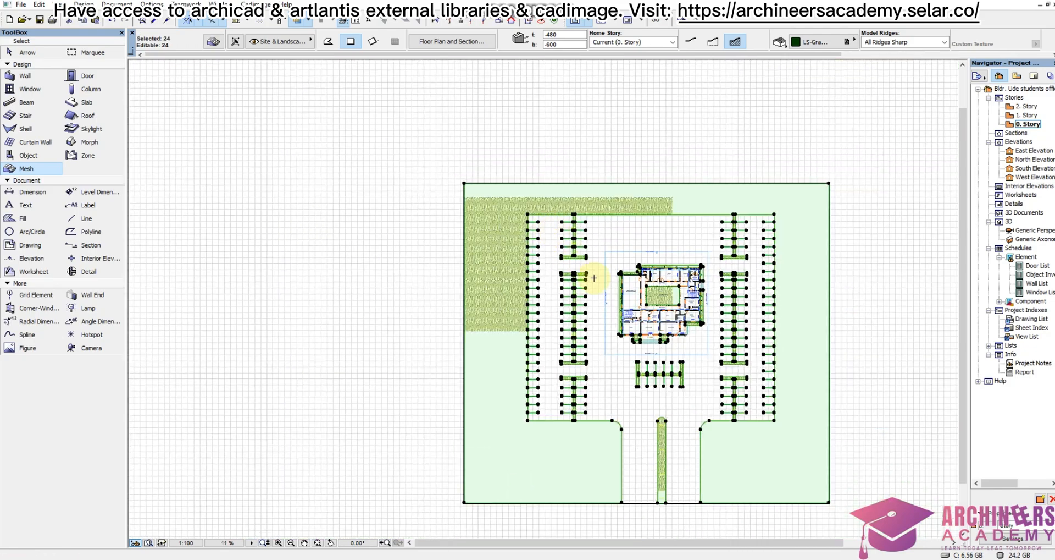
scroll(687, 396, up, 1)
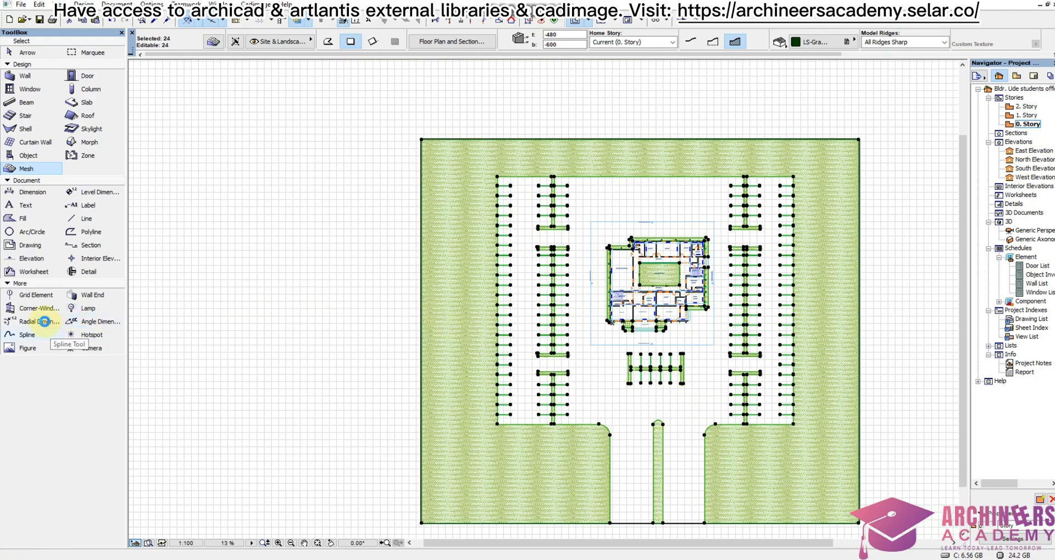
- Add all the lamps on the 0. Story plan to the existing selection of site elements
click(89, 297)
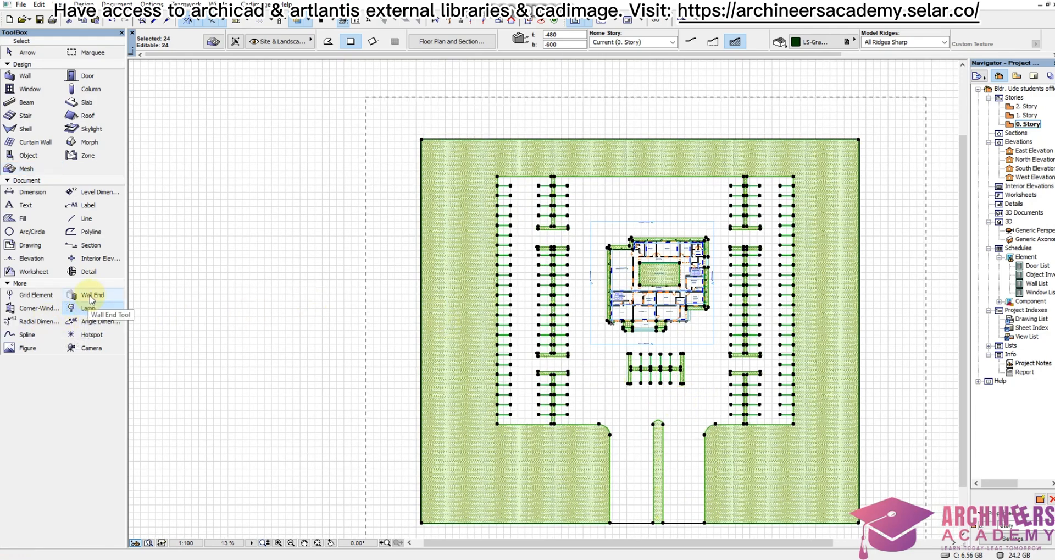
click(88, 307)
scroll(671, 279, up, 1)
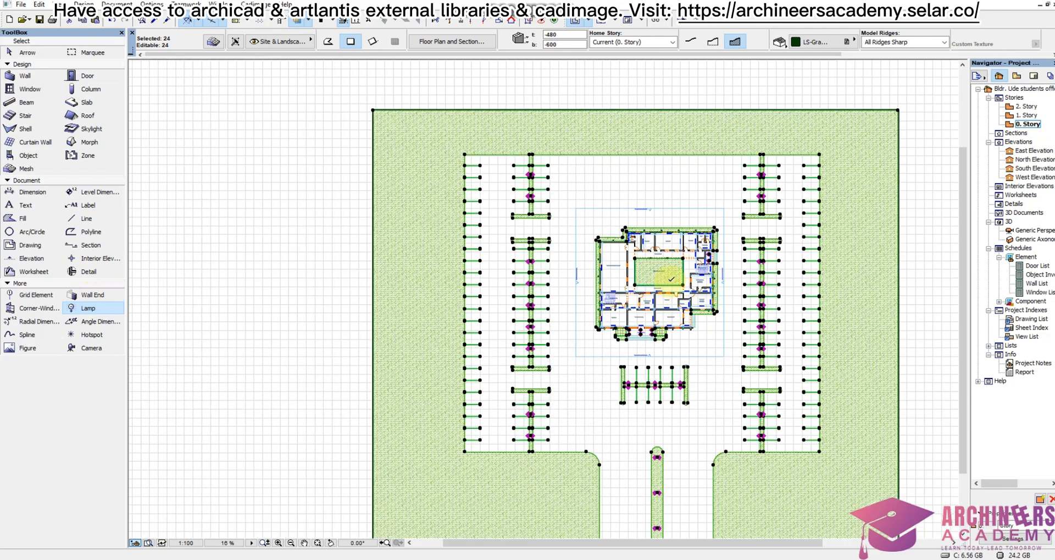
- Remove the courtyard mesh and the two gridded meshes flanking the entrance from the selection
scroll(672, 279, up, 10)
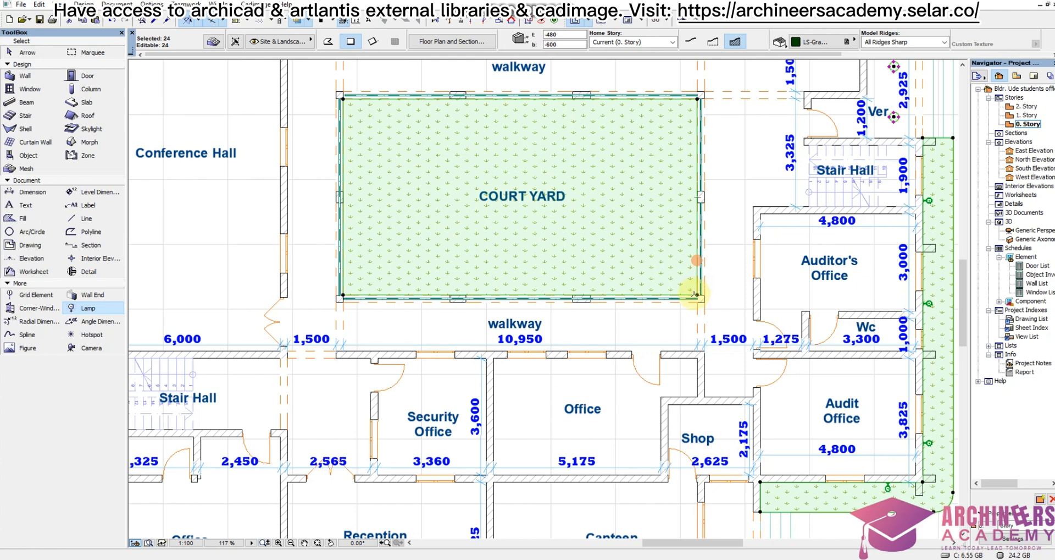
shift+click(700, 295)
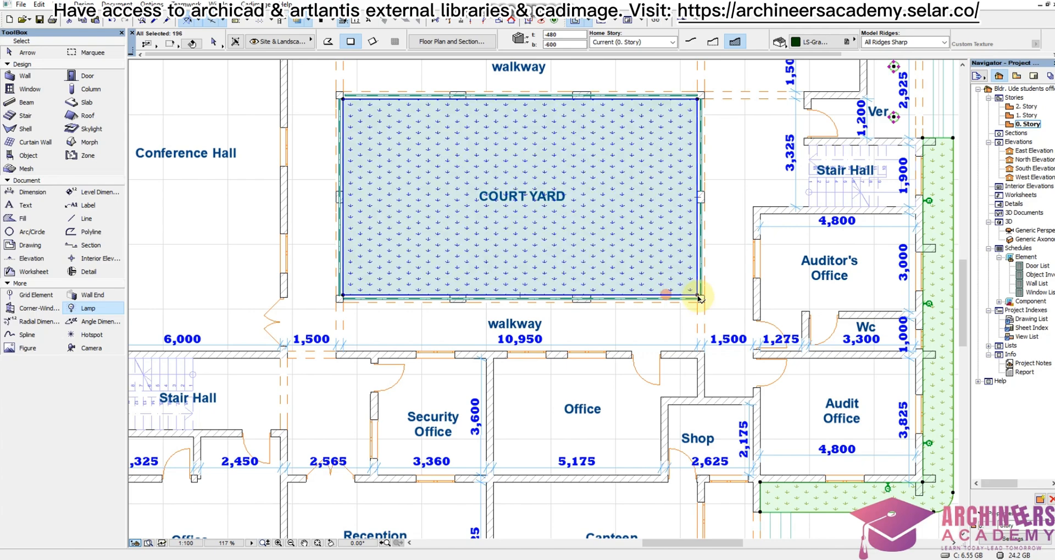
scroll(636, 245, down, 5)
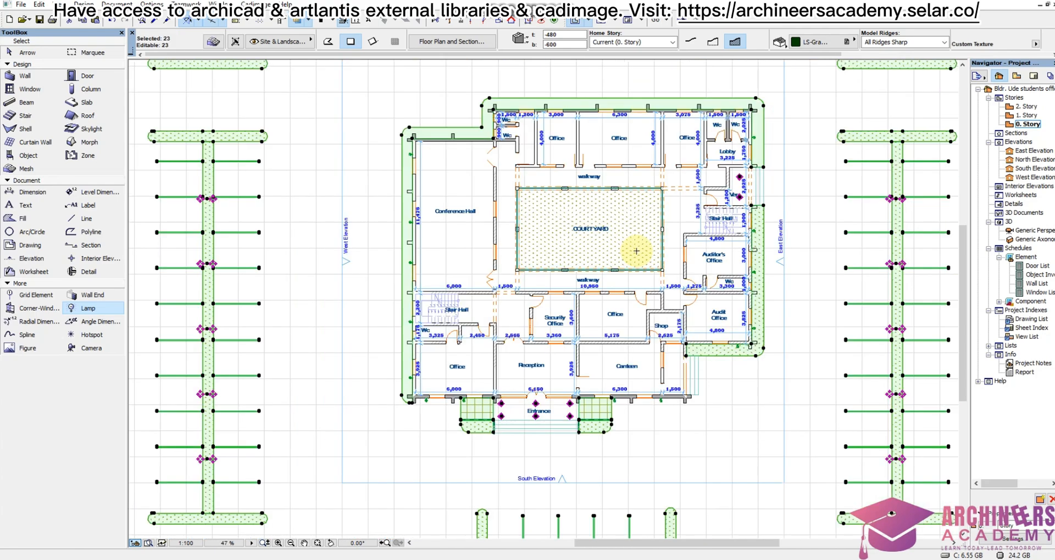
scroll(610, 328, up, 3)
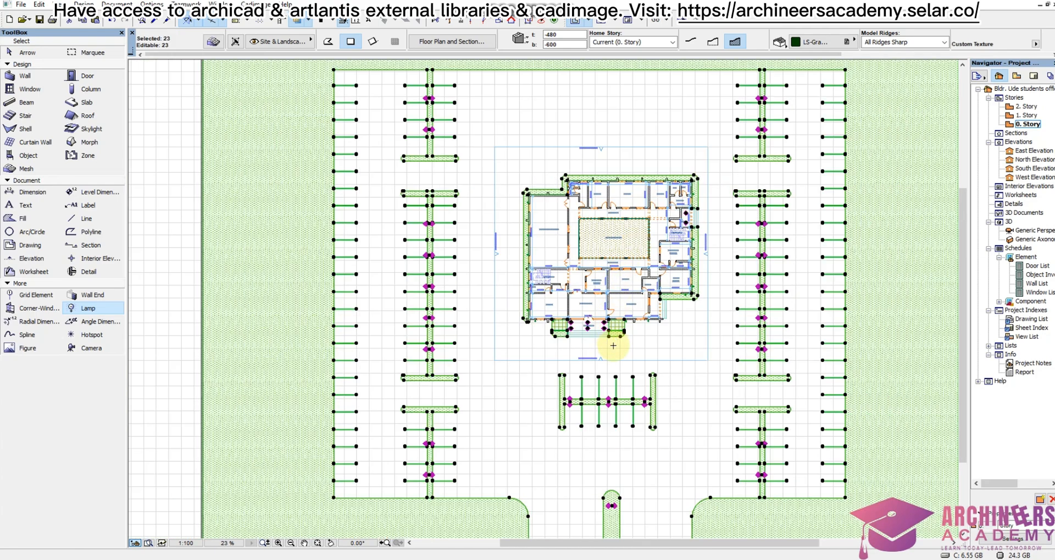
scroll(620, 299, up, 3)
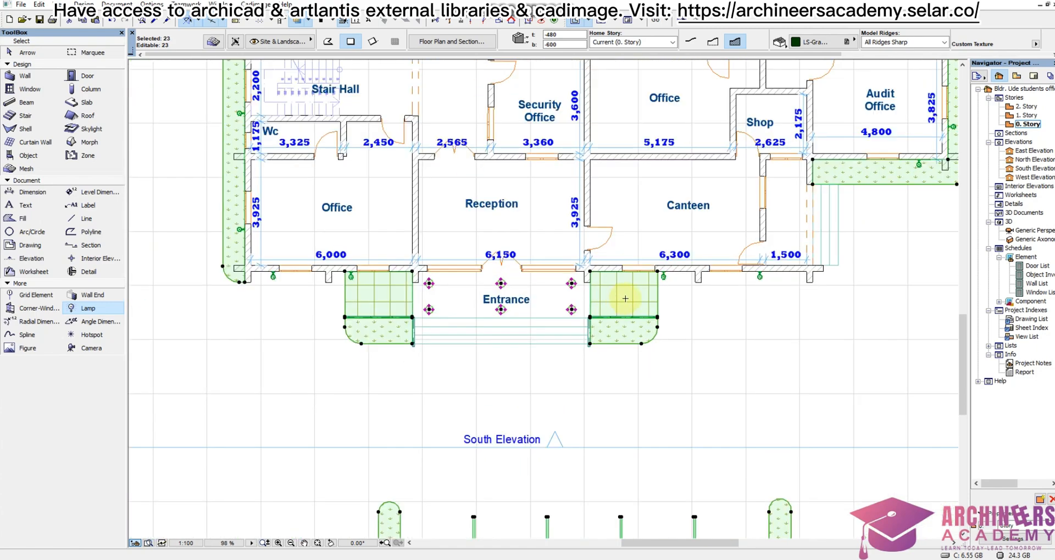
shift+click(657, 296)
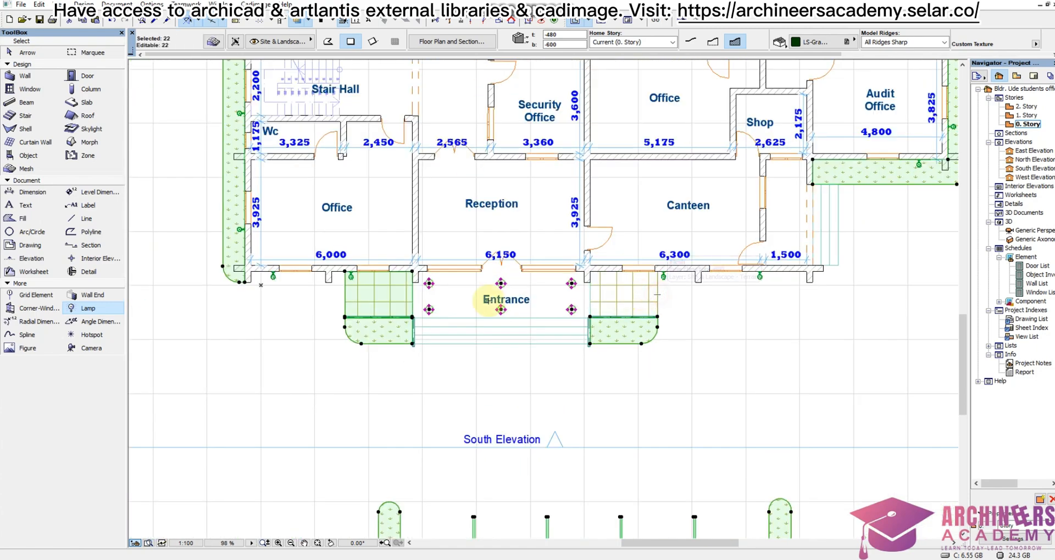
shift+click(347, 300)
- Add the west and south perimeter fence walls to the selection at the site's south-west corner
scroll(549, 272, down, 7)
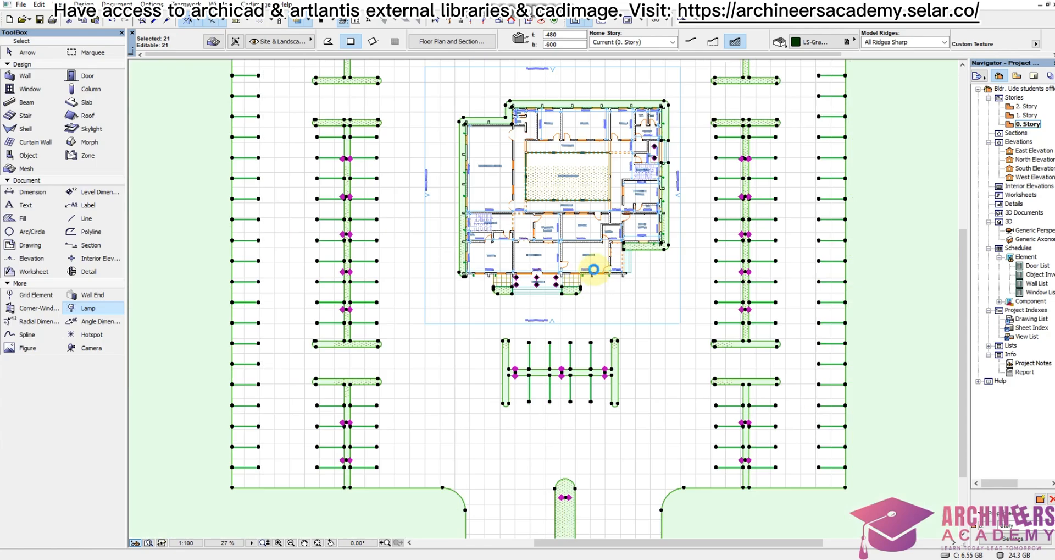
scroll(504, 243, down, 3)
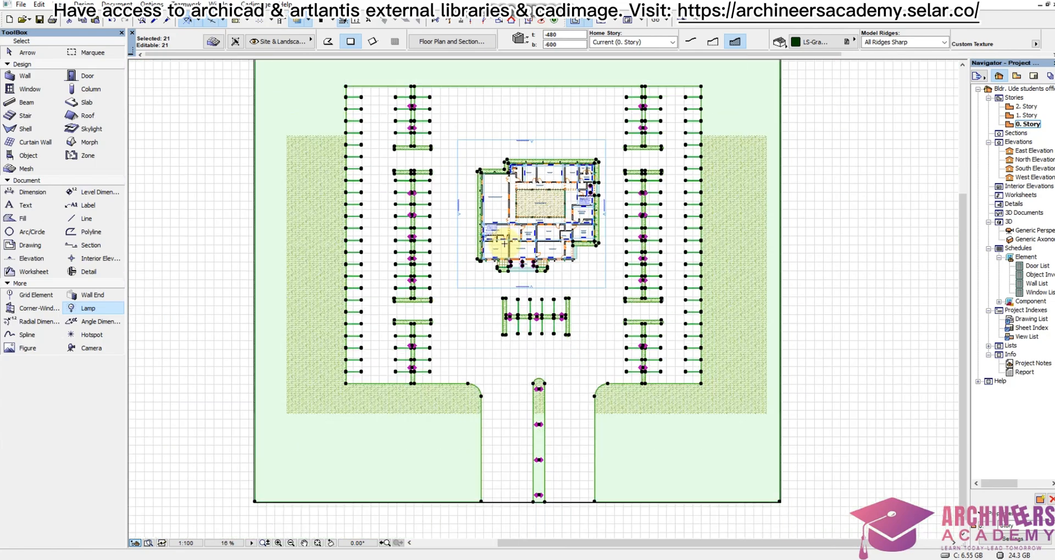
scroll(504, 242, up, 2)
scroll(532, 208, up, 3)
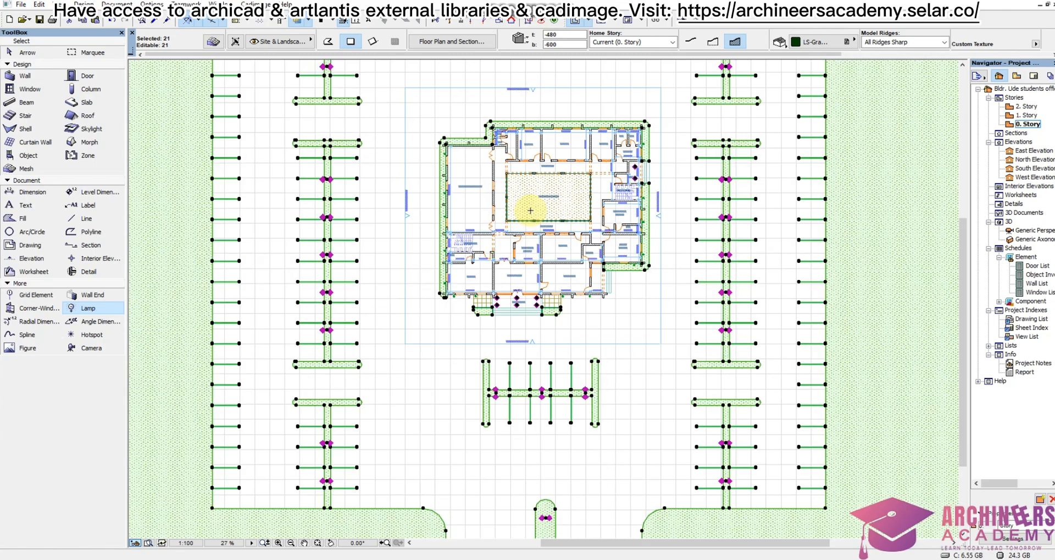
scroll(549, 250, down, 3)
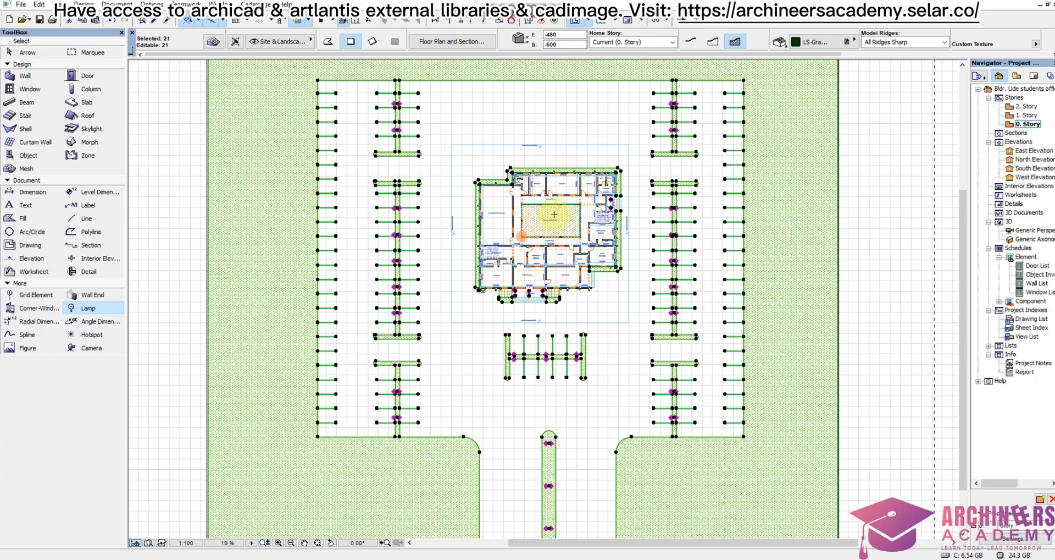
scroll(555, 215, down, 3)
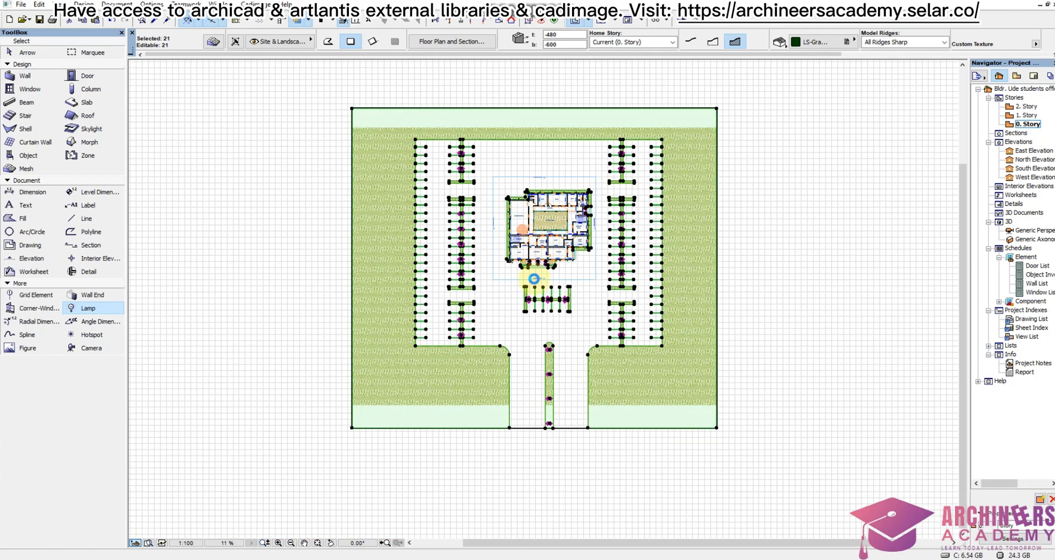
scroll(348, 448, up, 5)
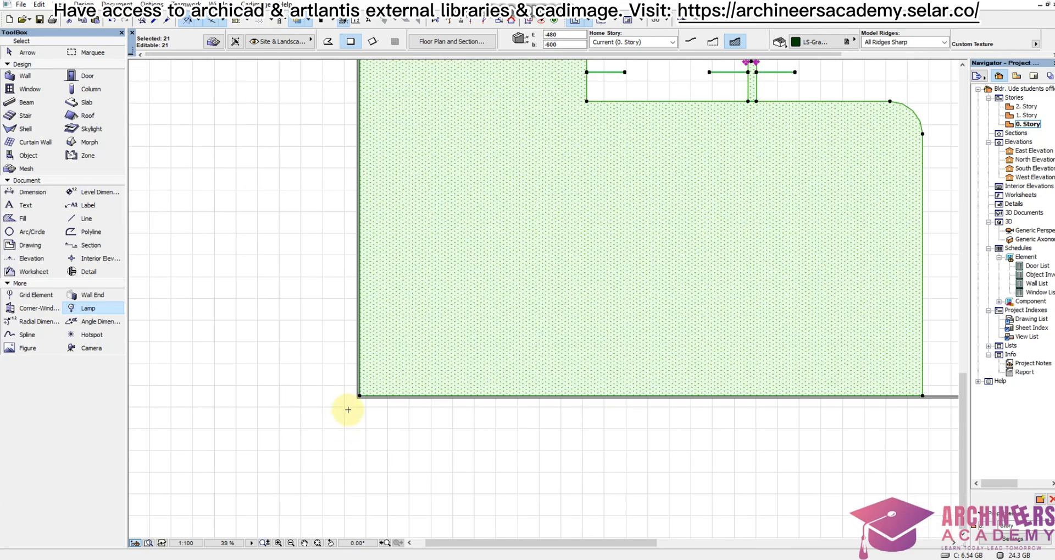
scroll(348, 410, up, 8)
click(366, 381)
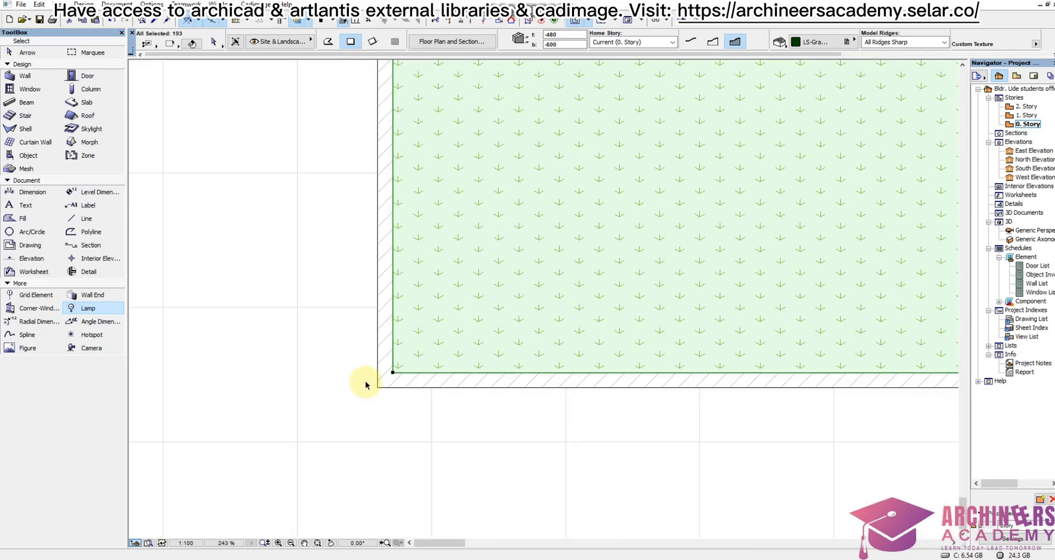
click(387, 403)
- Add the north and east perimeter fence walls and the site slab to the selection at the site's north-east corner
scroll(386, 405, down, 12)
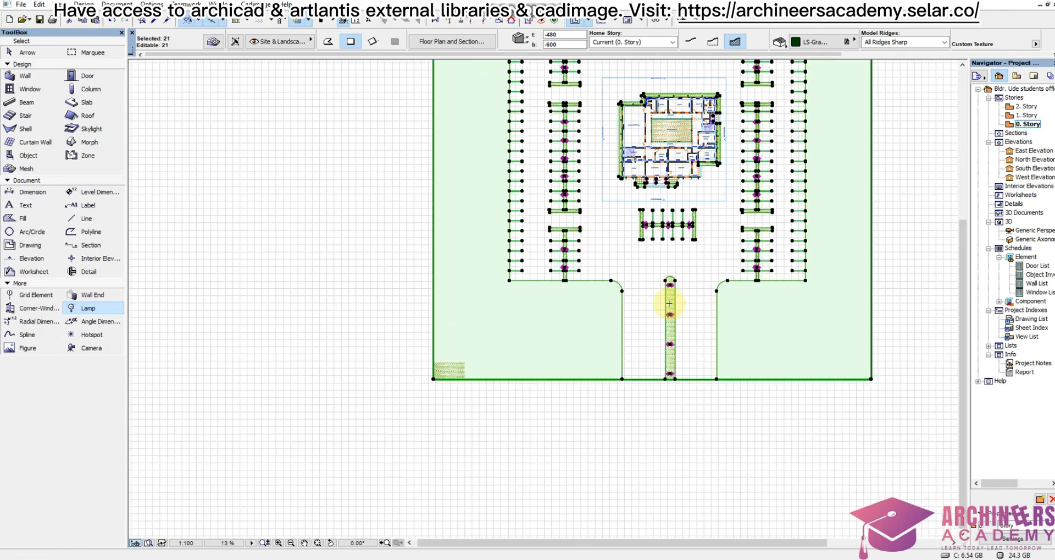
scroll(669, 304, down, 1)
scroll(806, 92, up, 12)
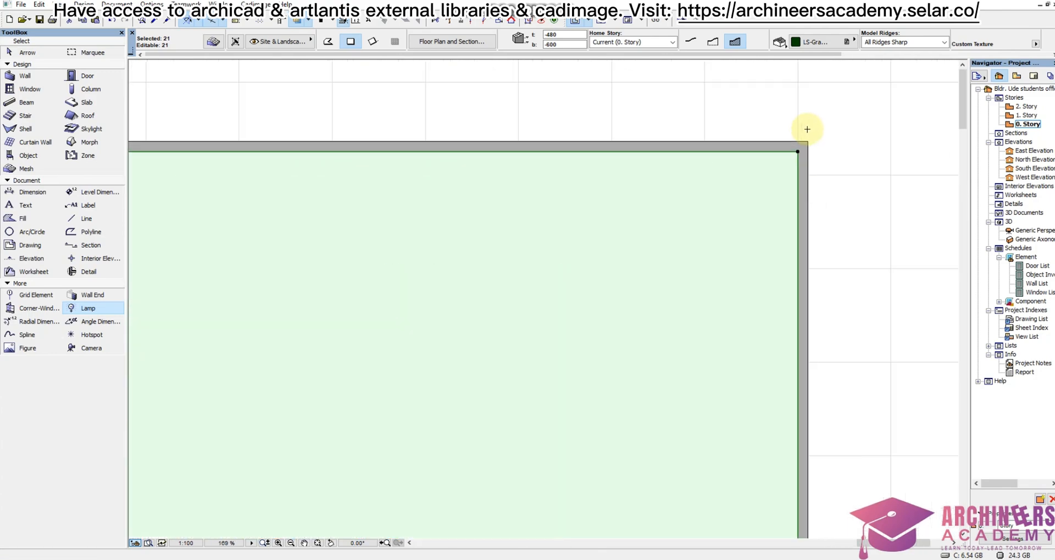
scroll(807, 129, up, 4)
shift+click(798, 141)
shift+click(841, 213)
scroll(739, 166, down, 6)
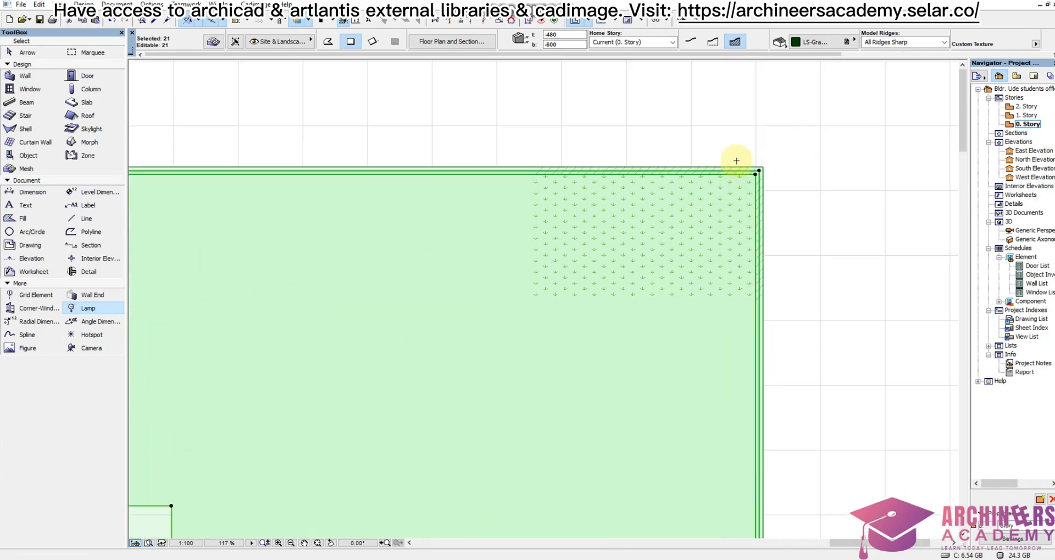
scroll(737, 160, down, 10)
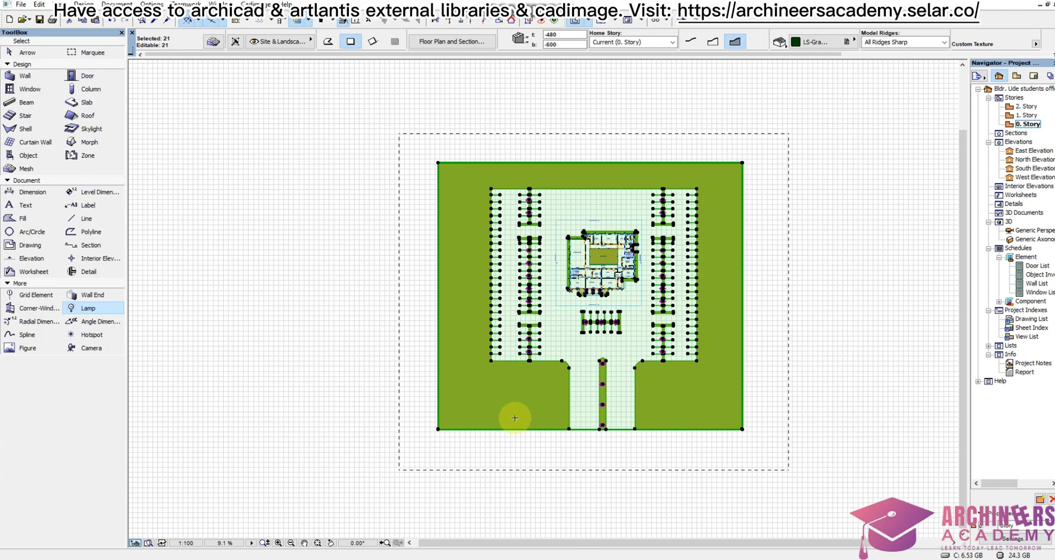
click(440, 428)
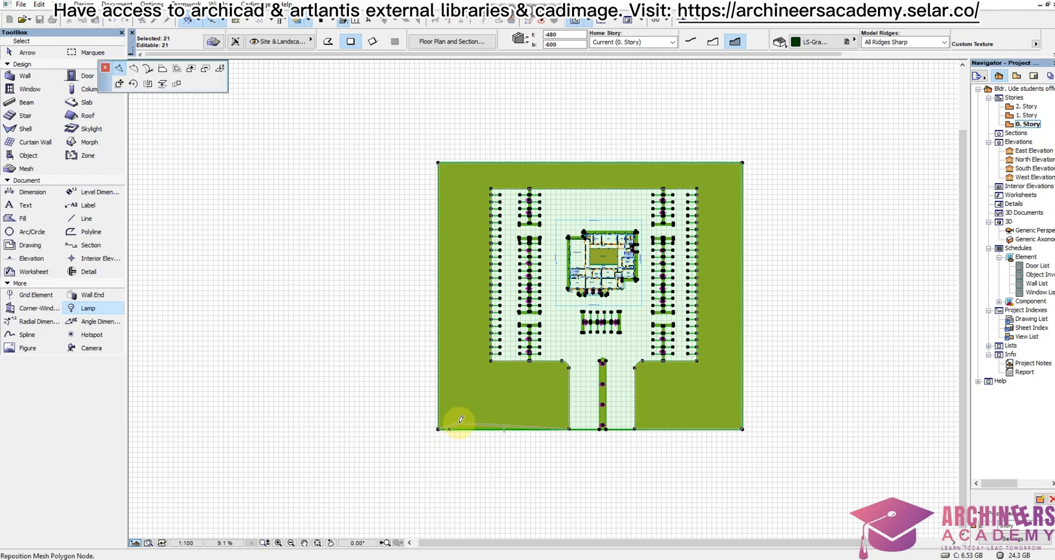
key(Escape)
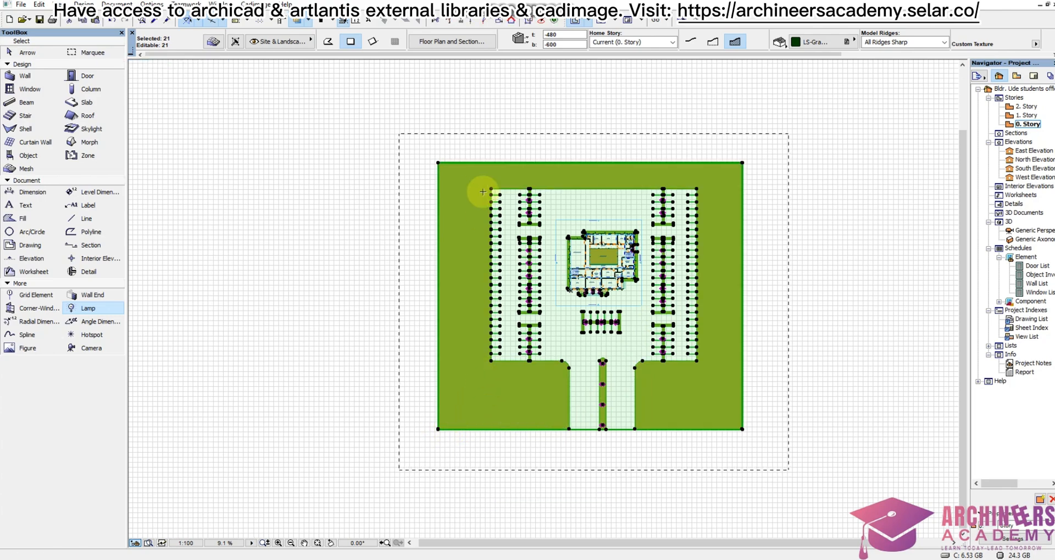
scroll(459, 175, up, 3)
scroll(463, 172, down, 3)
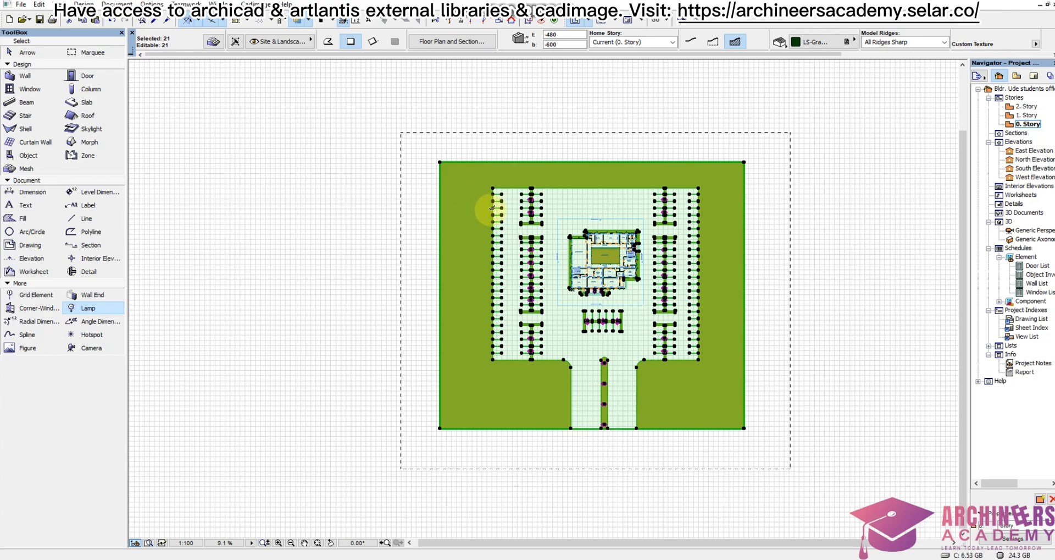
- Move the selected site elements by the fence's south-west corner to empty space far north-east of the building, and deselect everything
key(ctrl+d)
click(442, 424)
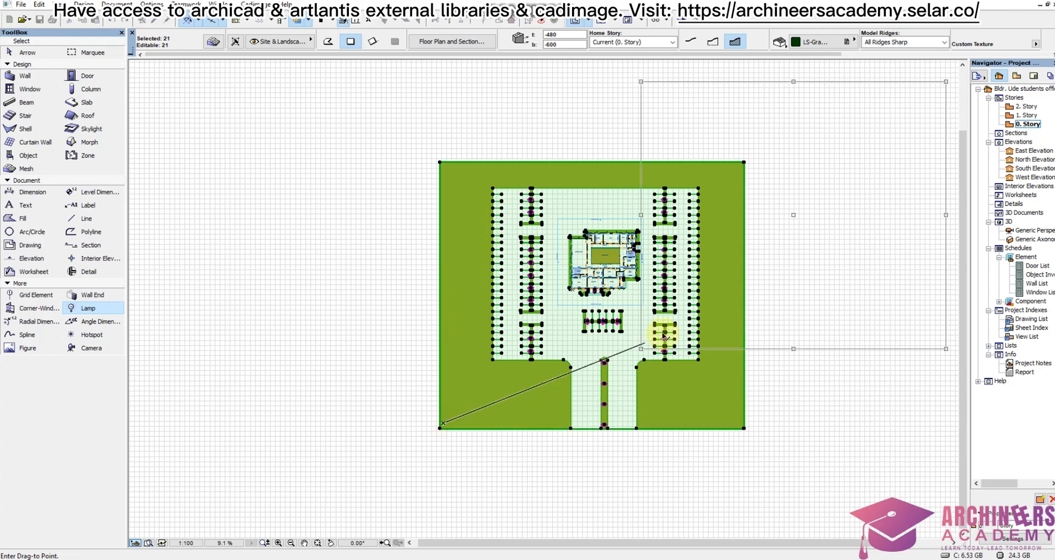
scroll(558, 360, down, 1)
scroll(515, 356, down, 2)
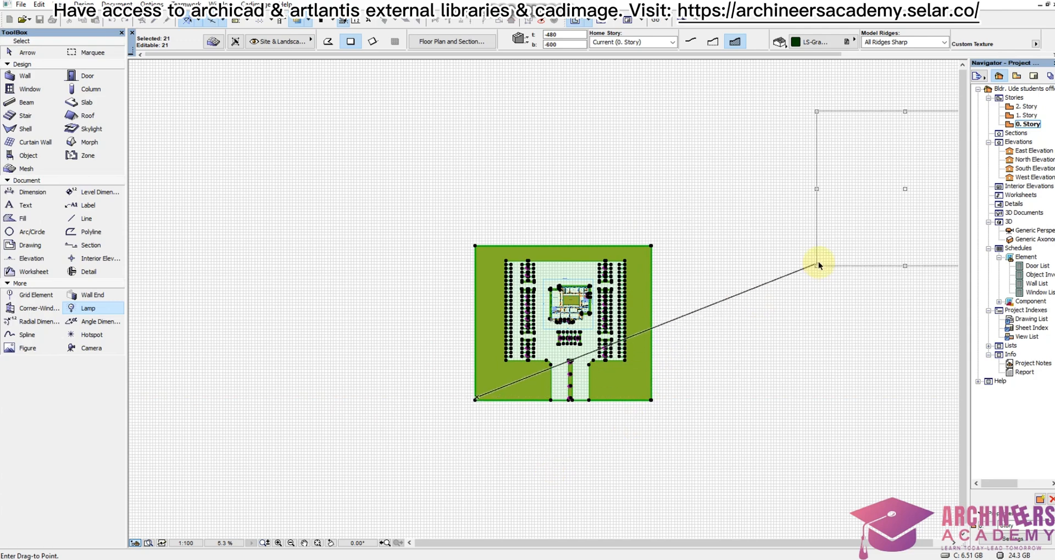
scroll(442, 423, down, 3)
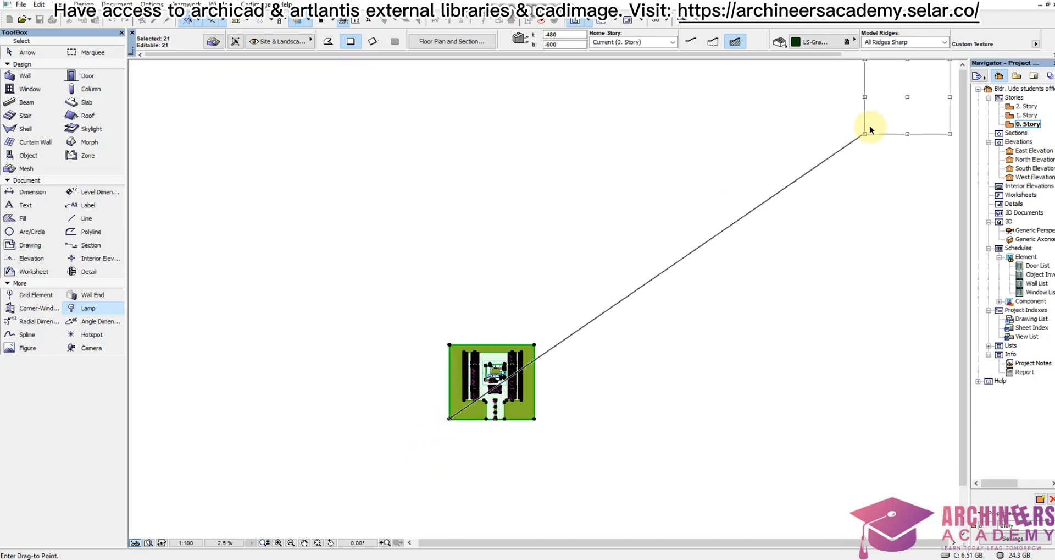
click(867, 132)
scroll(832, 228, down, 1)
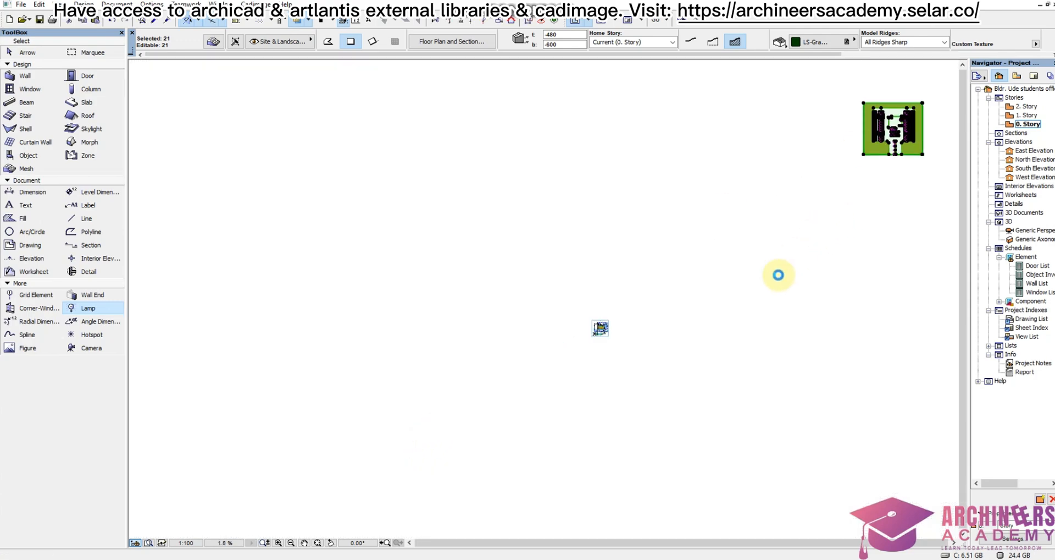
right_click(726, 296)
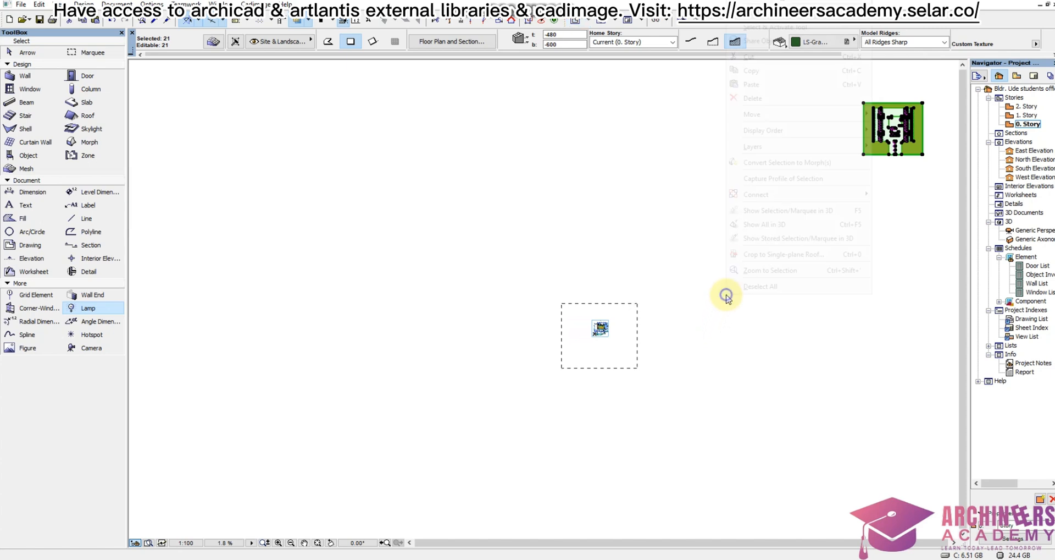
click(750, 286)
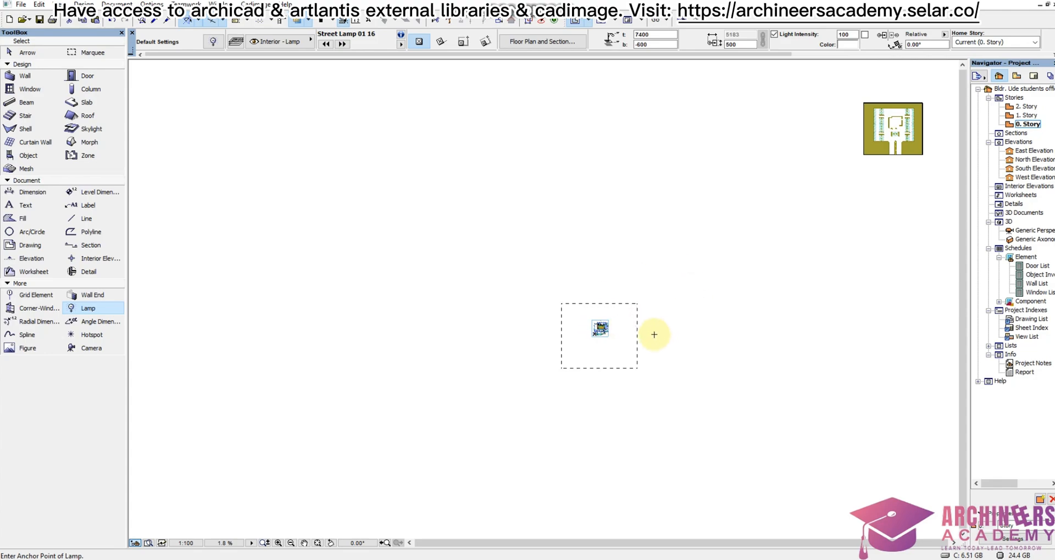
- Examine the front facade in the South Elevation, opened from its marker on the plan, and return to the 0. Story plan
scroll(605, 326, up, 5)
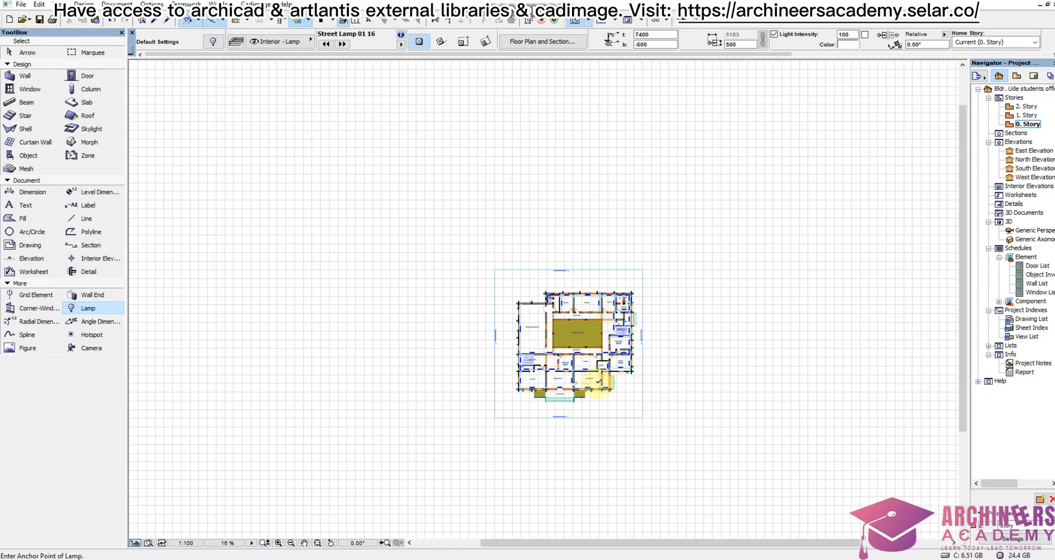
scroll(599, 380, up, 2)
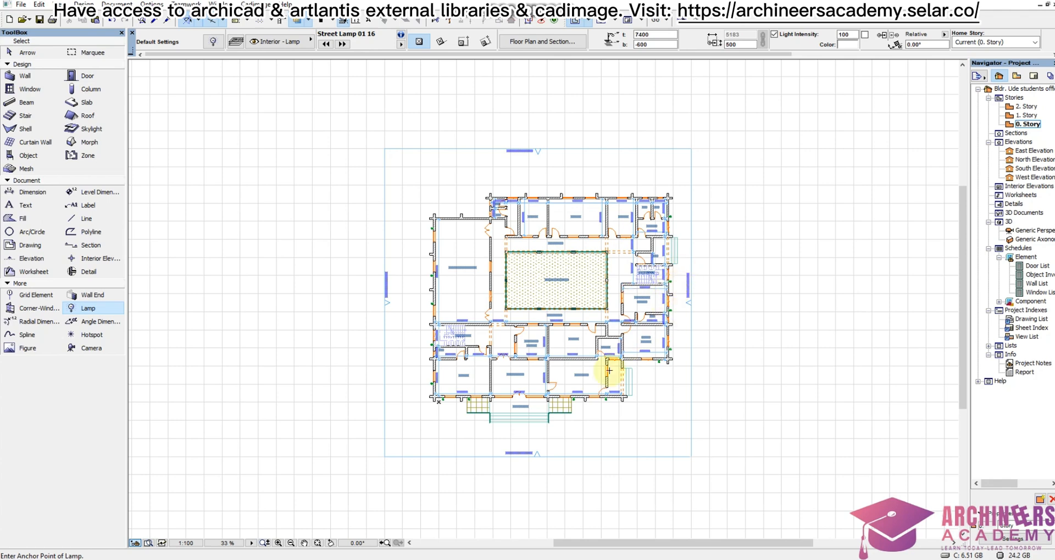
shift+click(553, 444)
right_click(553, 444)
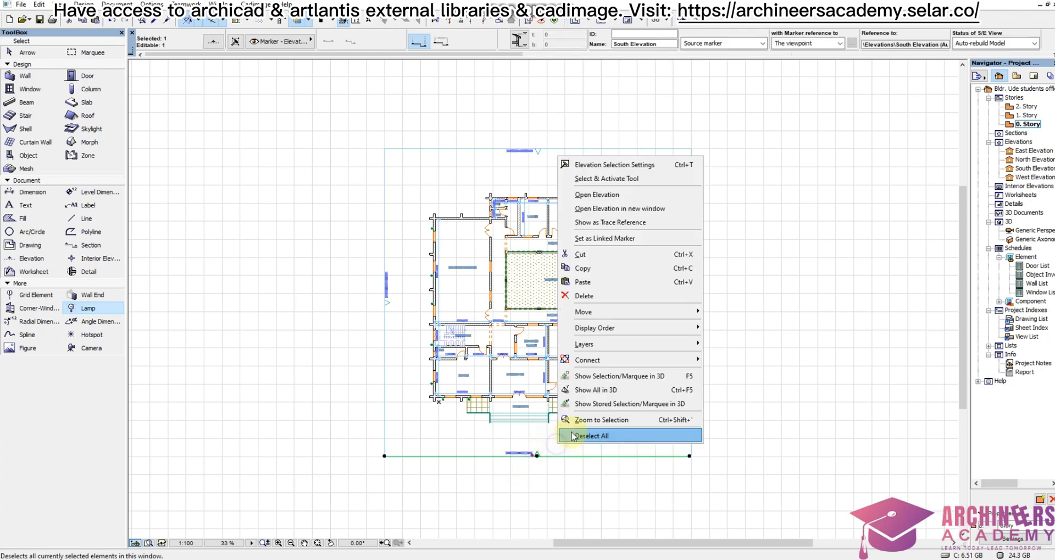
click(620, 195)
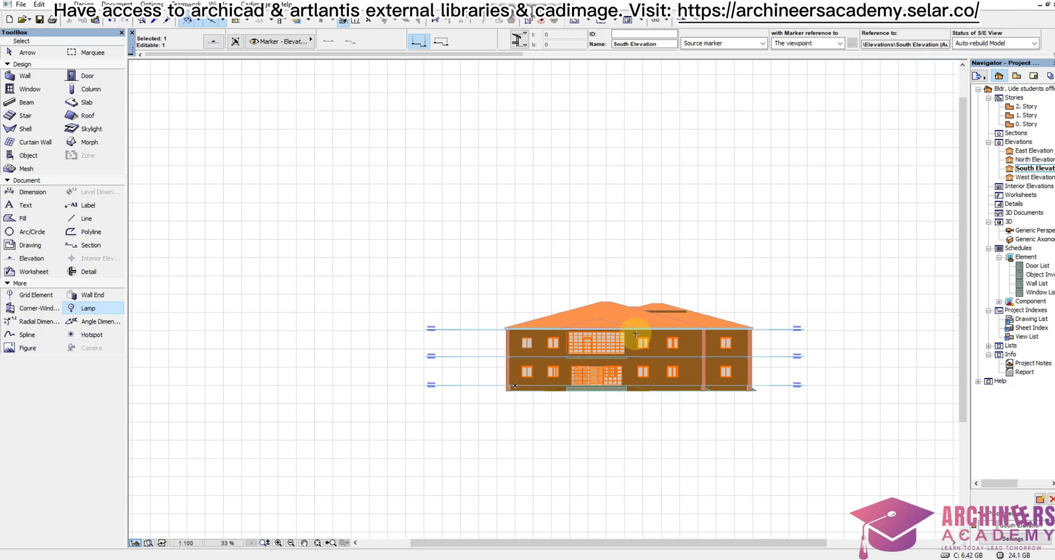
scroll(676, 382, up, 3)
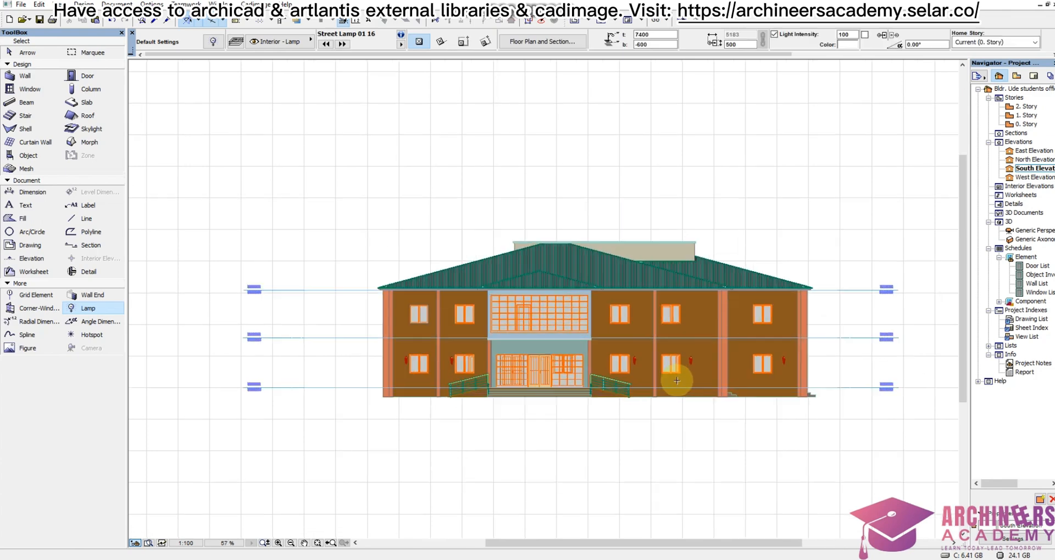
scroll(677, 380, up, 2)
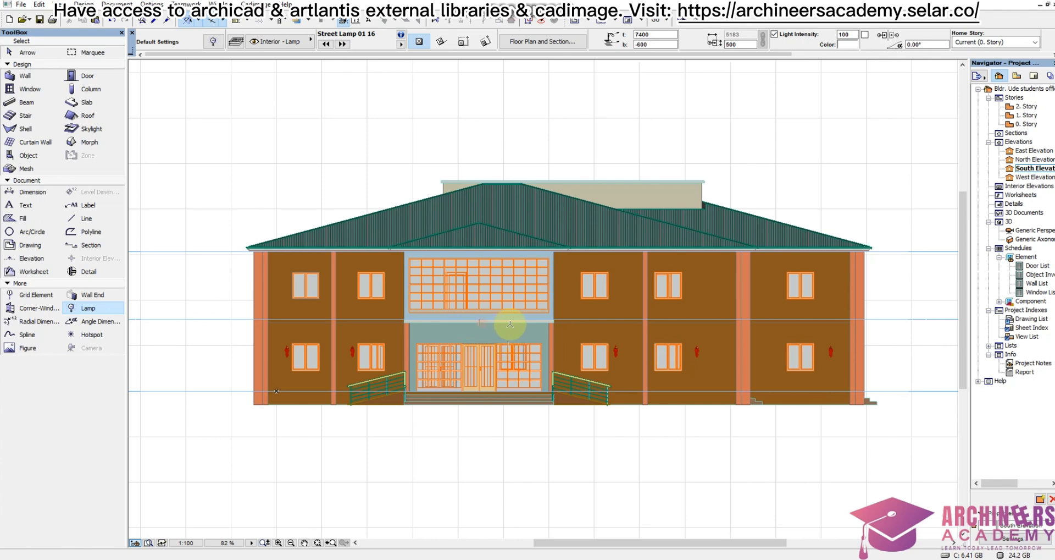
double_click(1026, 124)
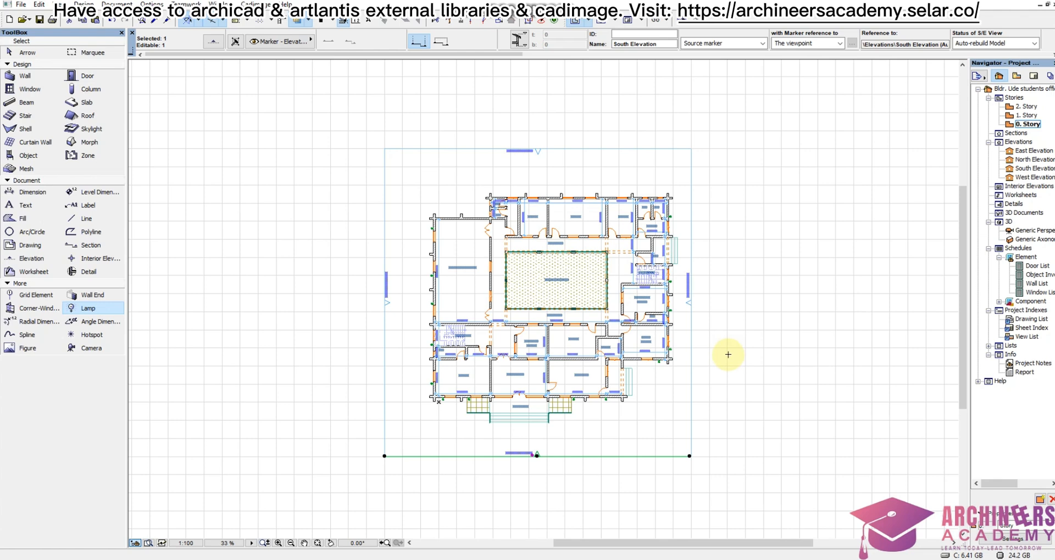
- Select all four elevation markers around the building and set their uncut surfaces to be filled with Nothing
shift+click(687, 305)
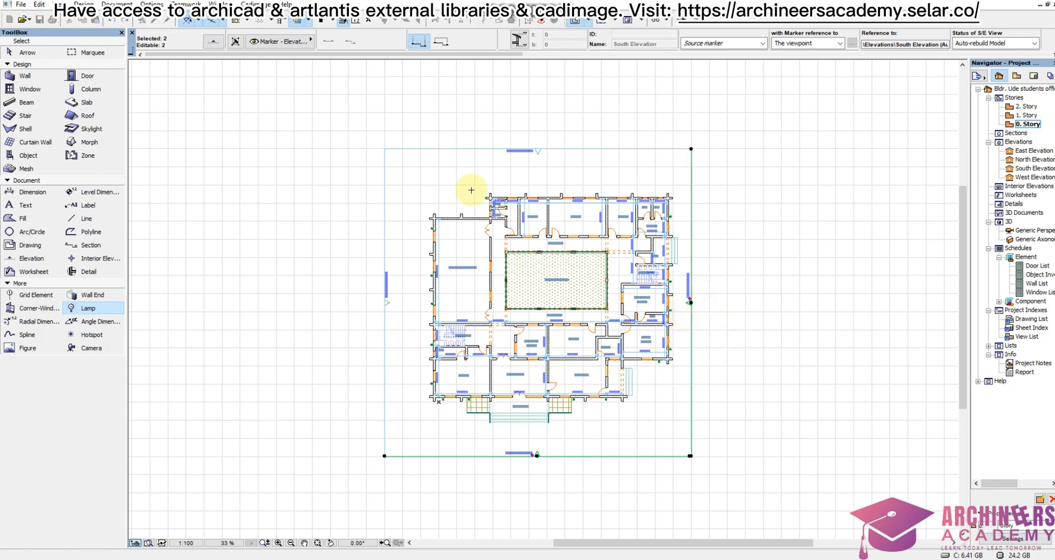
shift+click(544, 147)
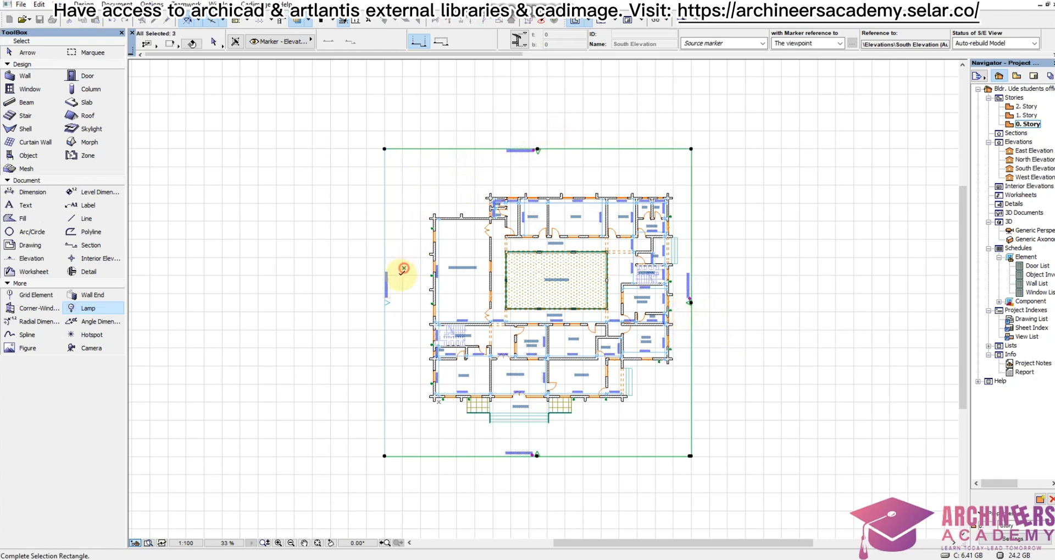
shift+drag(403, 269, 353, 330)
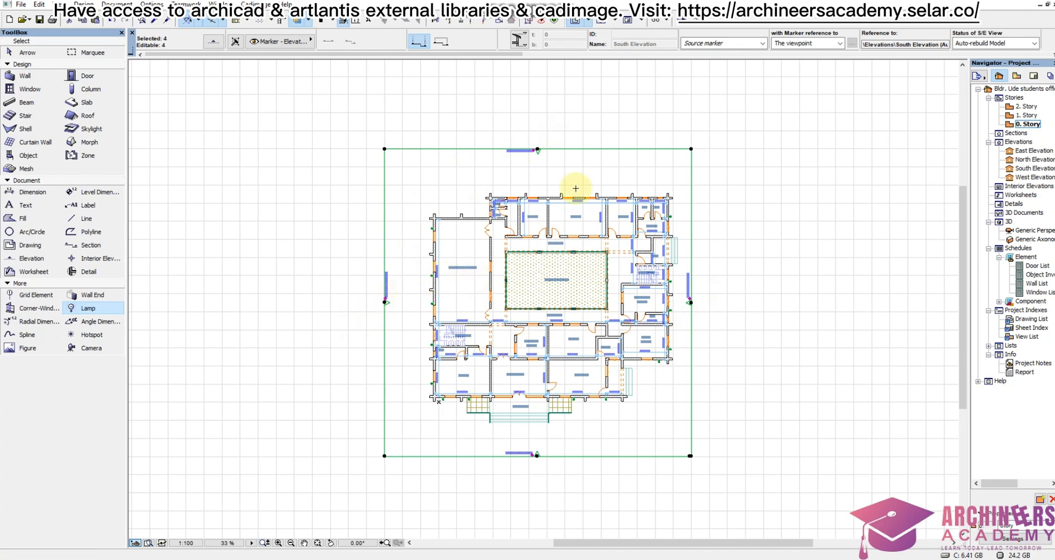
right_click(717, 125)
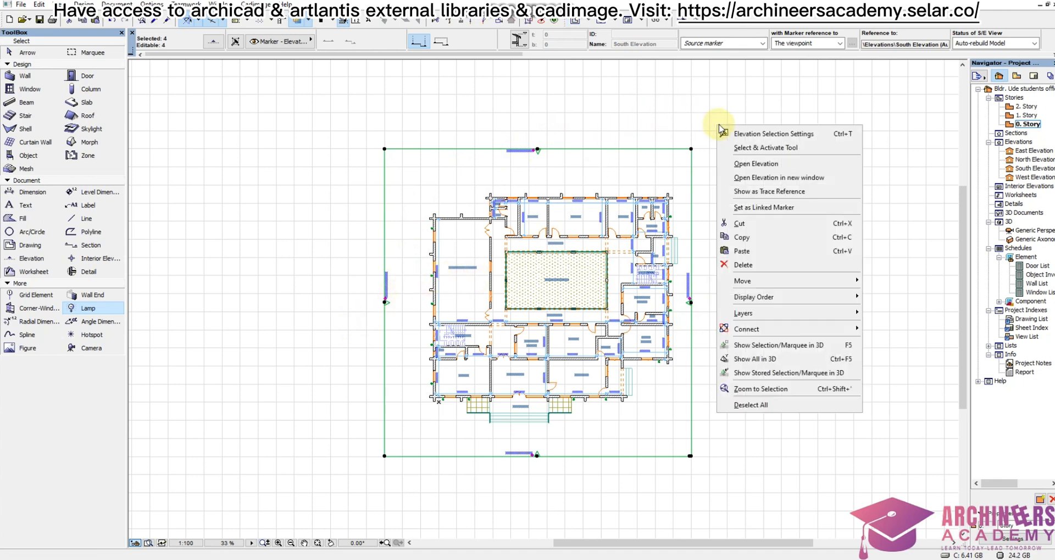
click(760, 134)
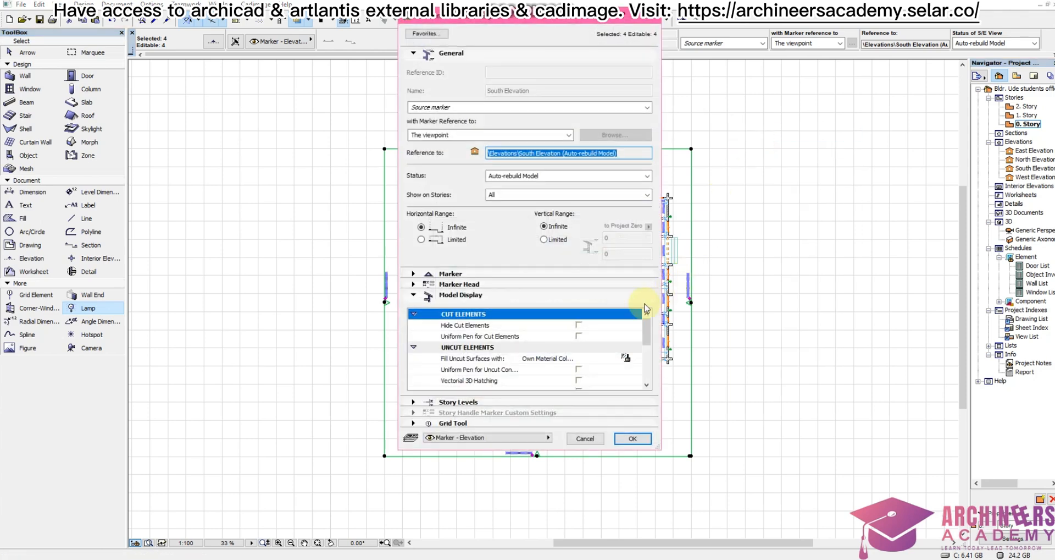
click(627, 358)
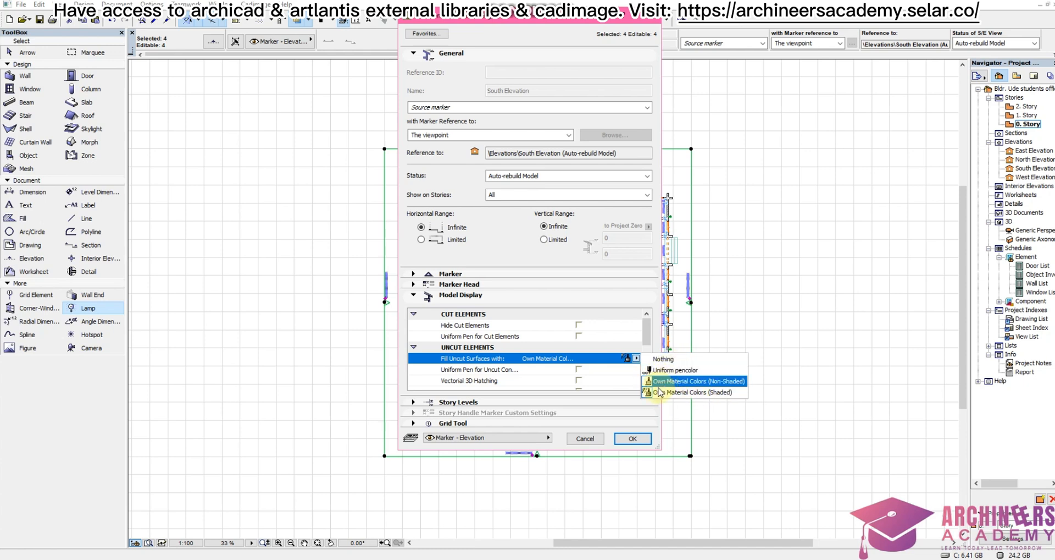
click(668, 359)
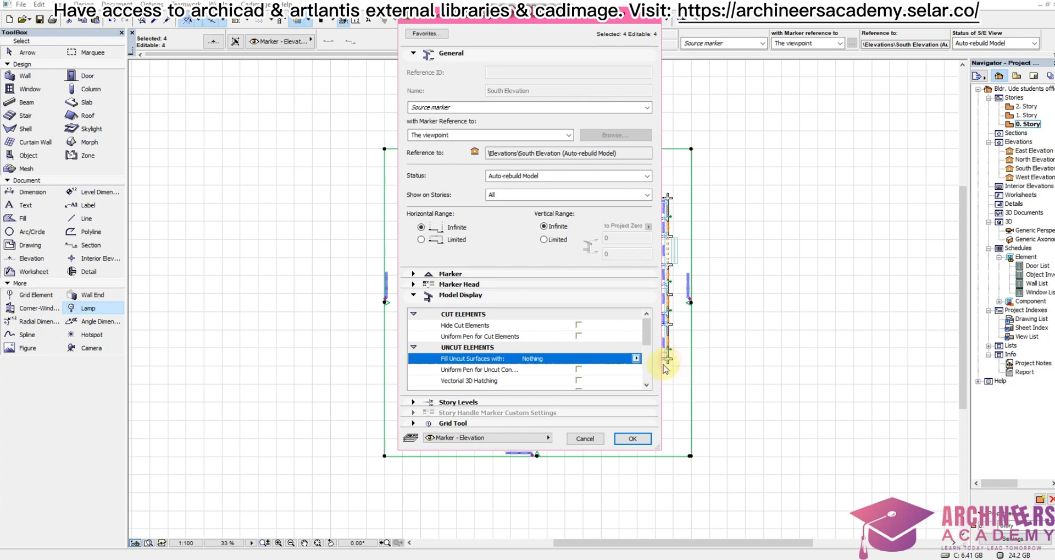
click(632, 437)
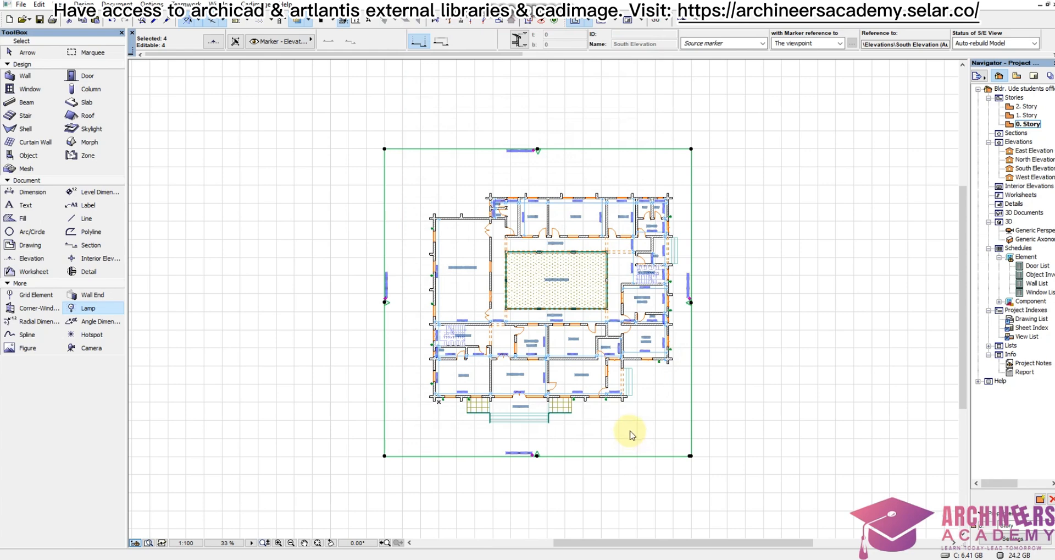
- Open the South Elevation from its marker alone, examine the facade without surface fills, and return to the 0. Story plan
click(626, 427)
shift+click(572, 438)
shift+click(502, 473)
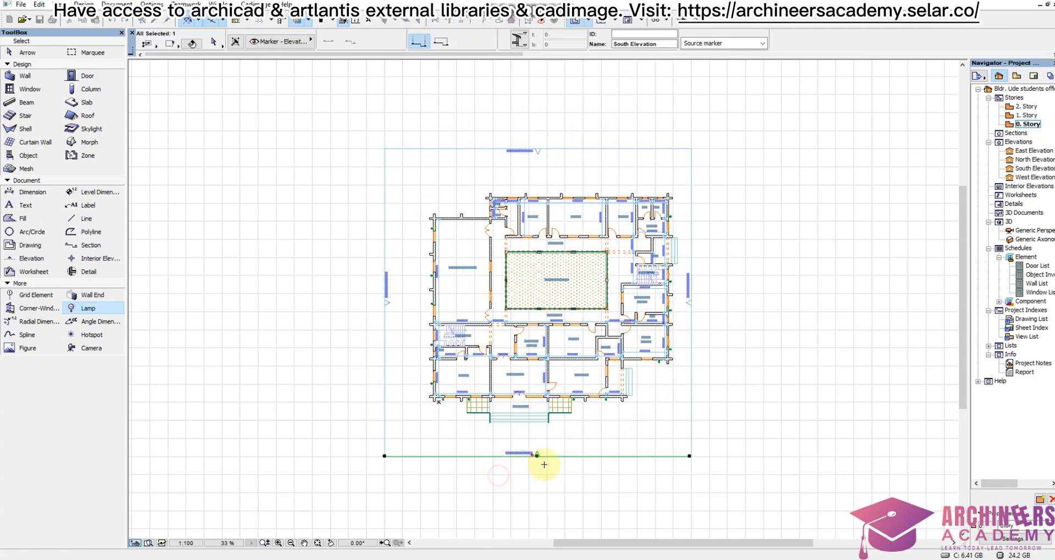
shift+click(572, 440)
right_click(572, 440)
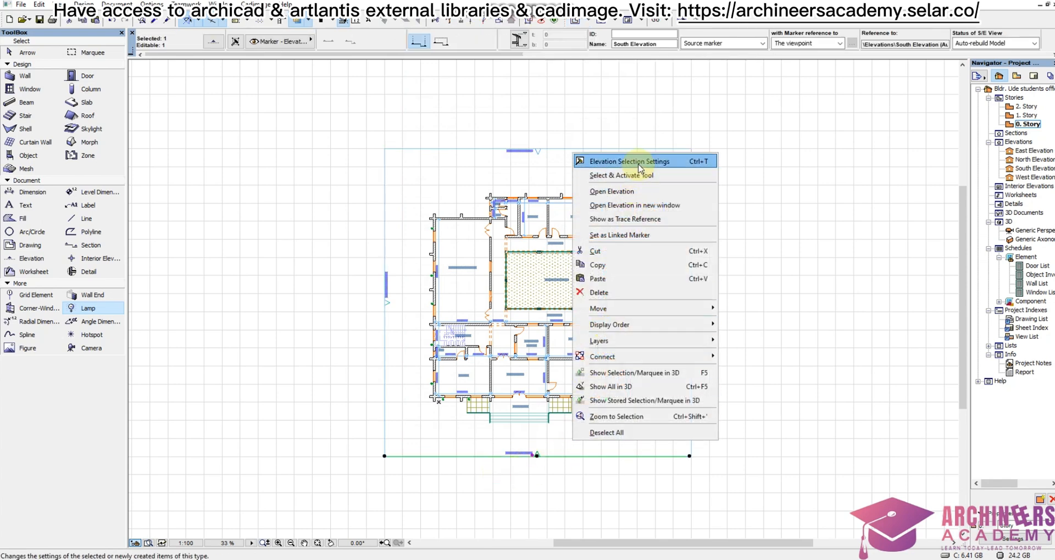
click(634, 190)
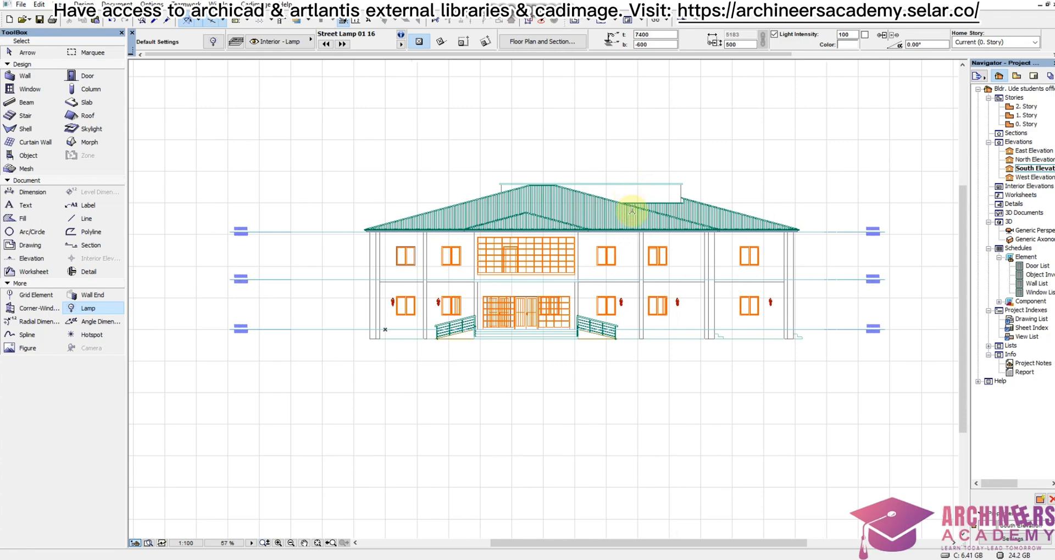
scroll(608, 224, up, 3)
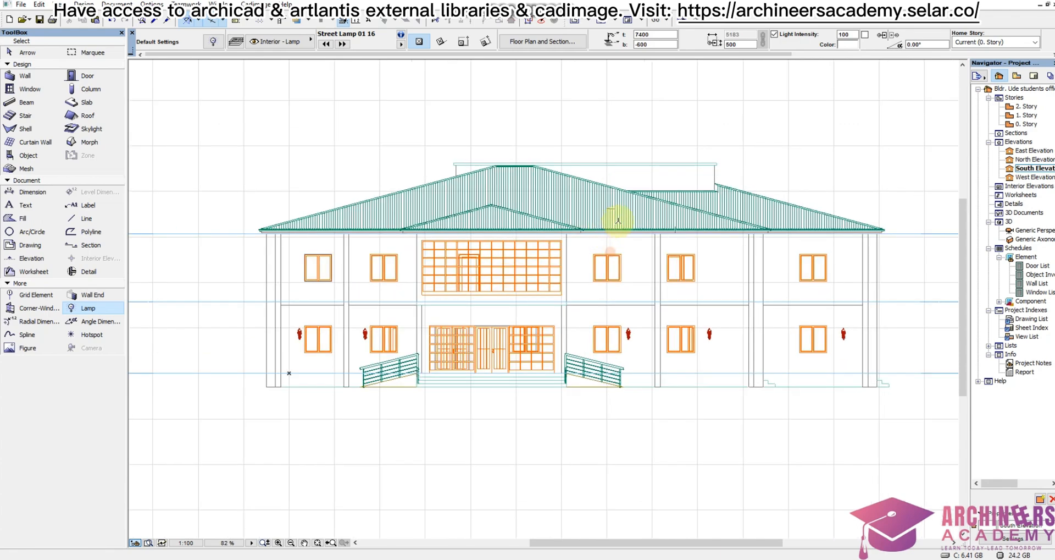
key(F2)
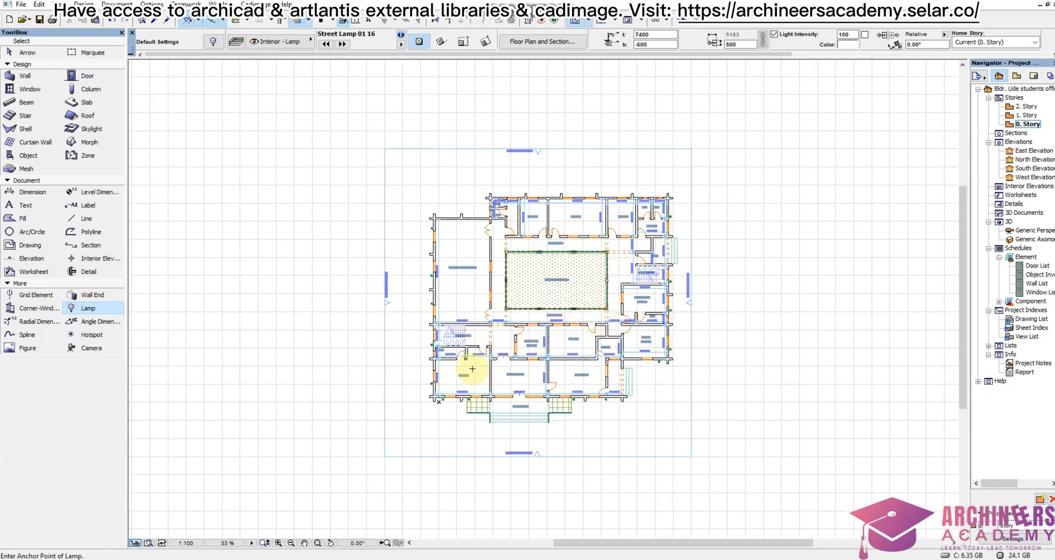
scroll(471, 369, up, 3)
scroll(469, 354, down, 1)
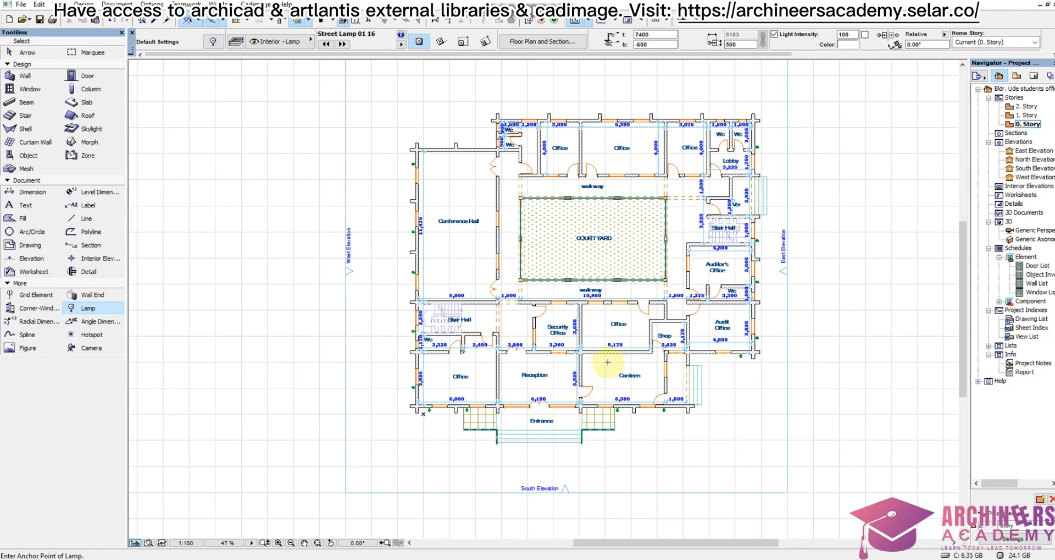
scroll(610, 361, up, 3)
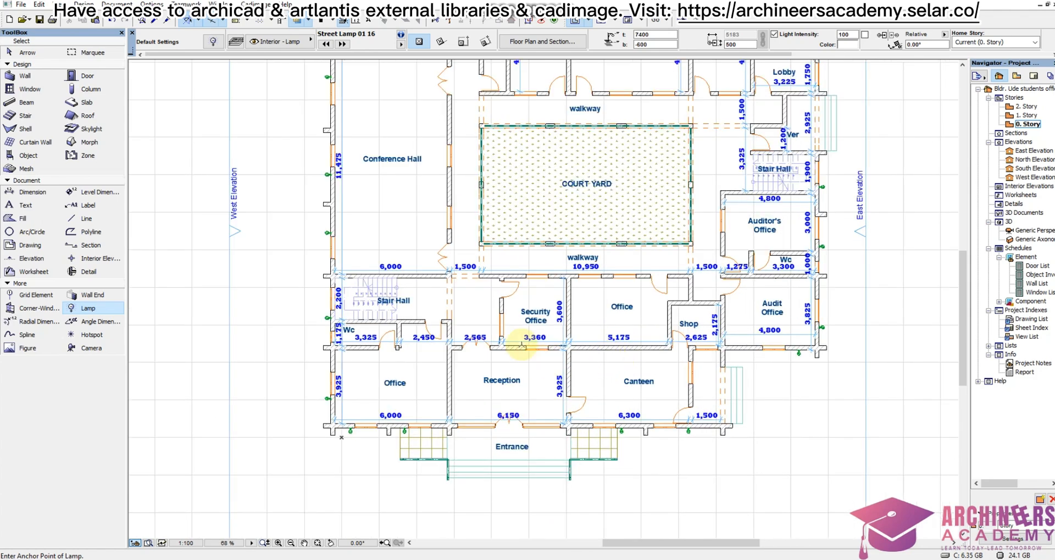
scroll(500, 343, down, 3)
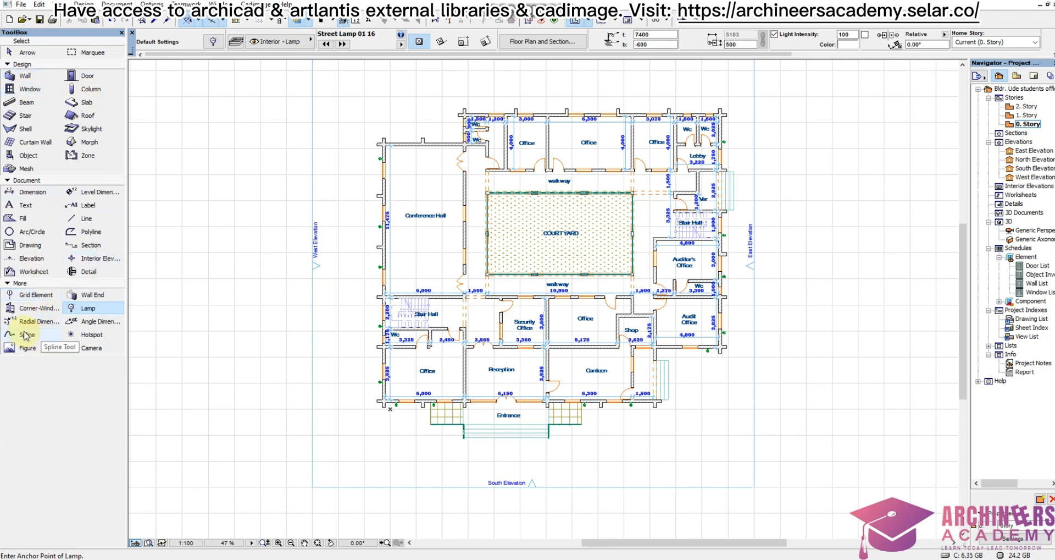
- Open the default Grid Element settings and set the marker size to 6 mm
click(34, 300)
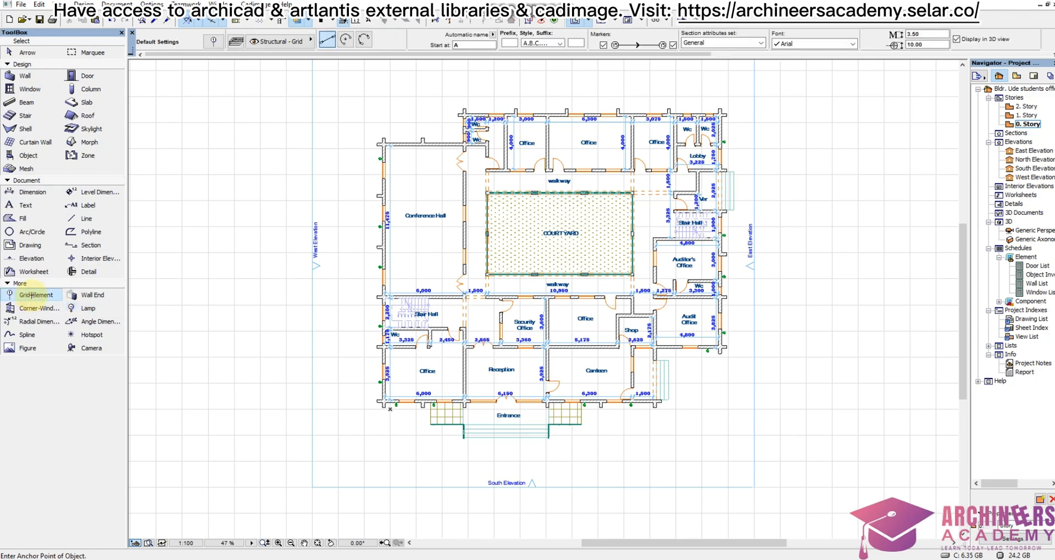
double_click(34, 297)
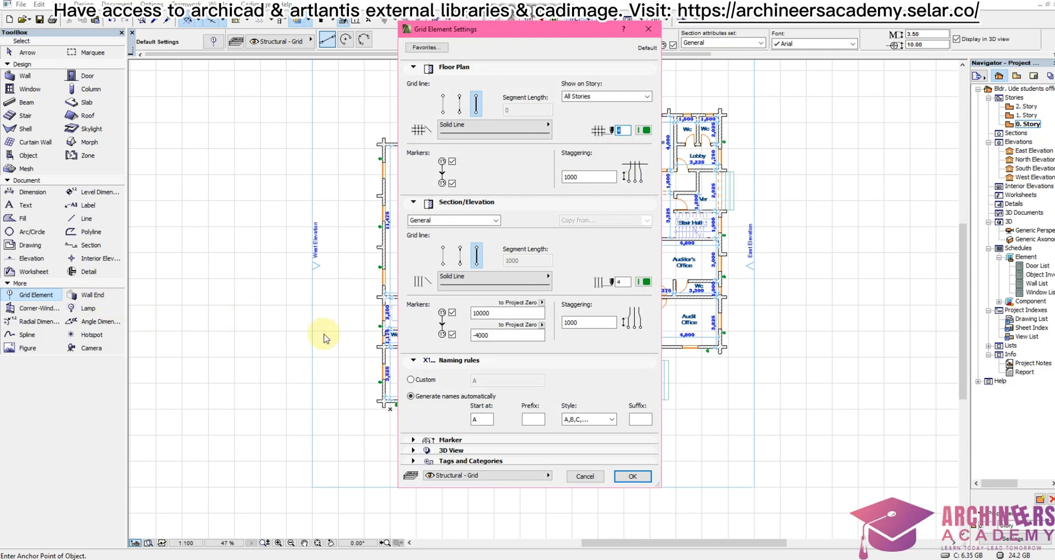
click(454, 441)
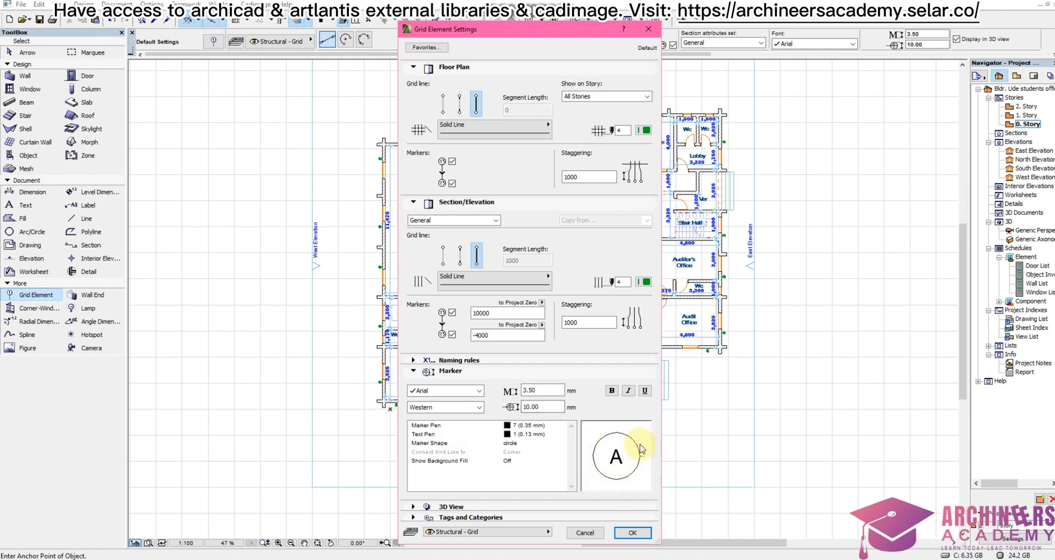
double_click(543, 407)
text(5)
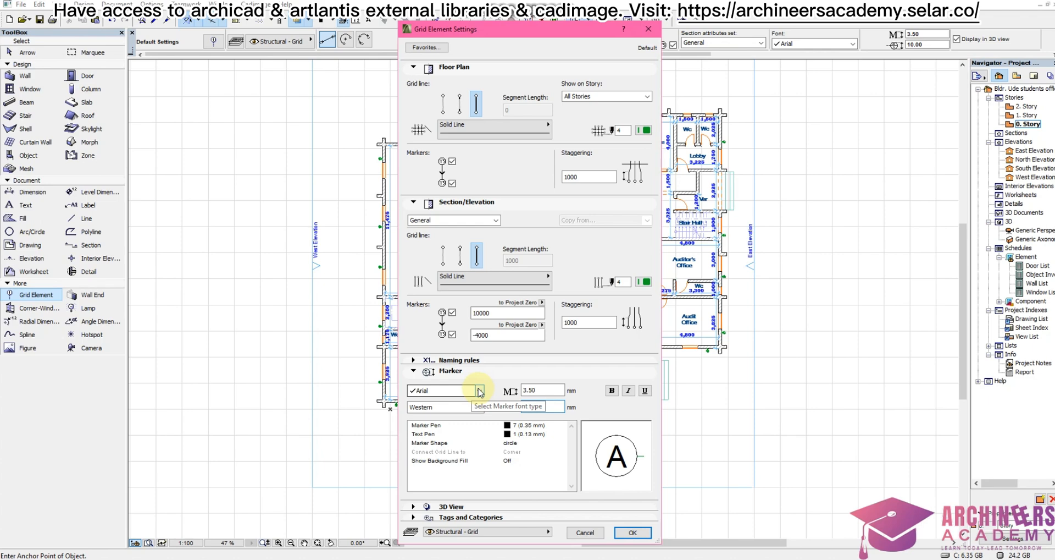
- Try the SimSun, Rockwell Condensed and Rockwell Extra Bold fonts for the grid marker text
click(479, 391)
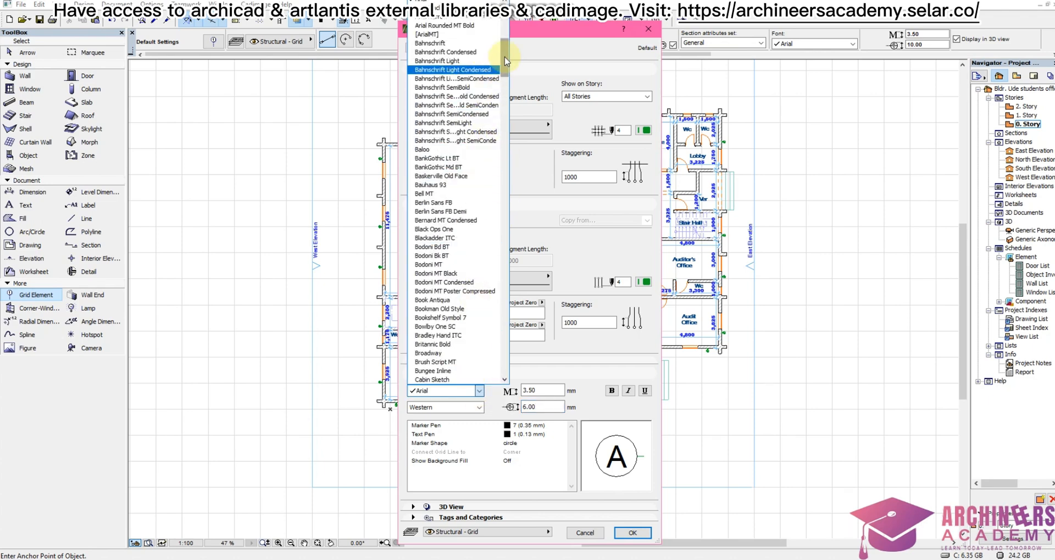
drag(504, 59, 507, 25)
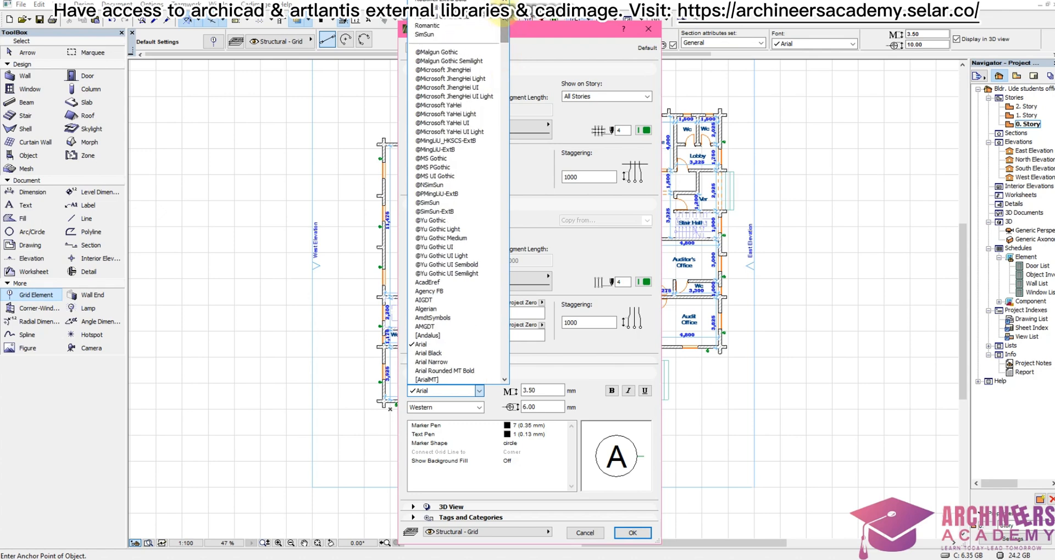
click(453, 35)
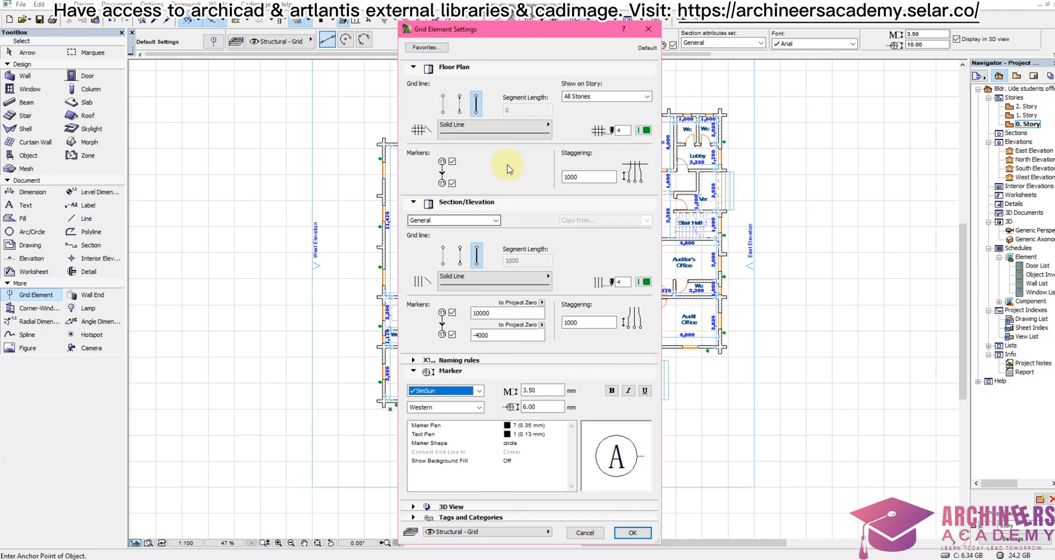
click(478, 391)
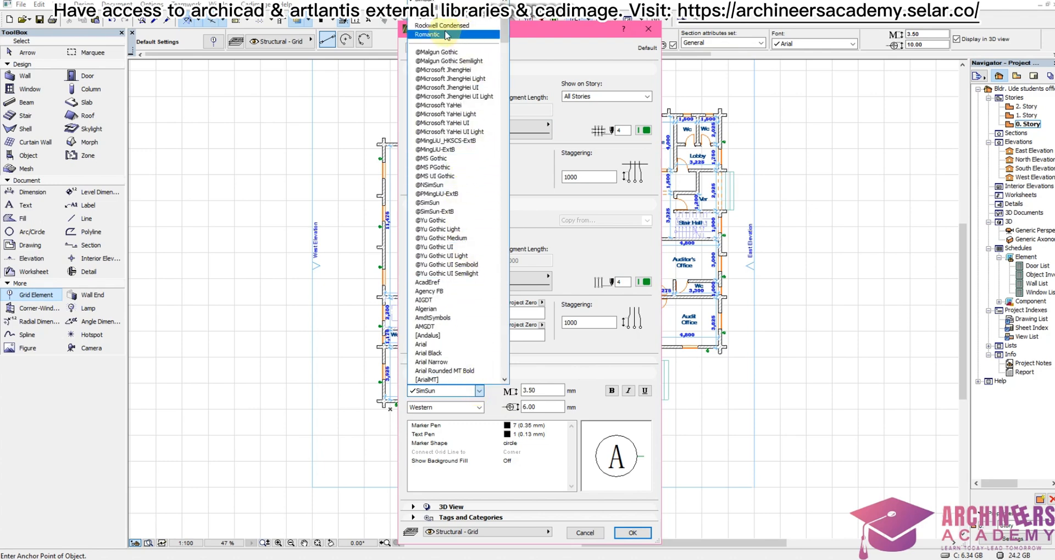
click(446, 26)
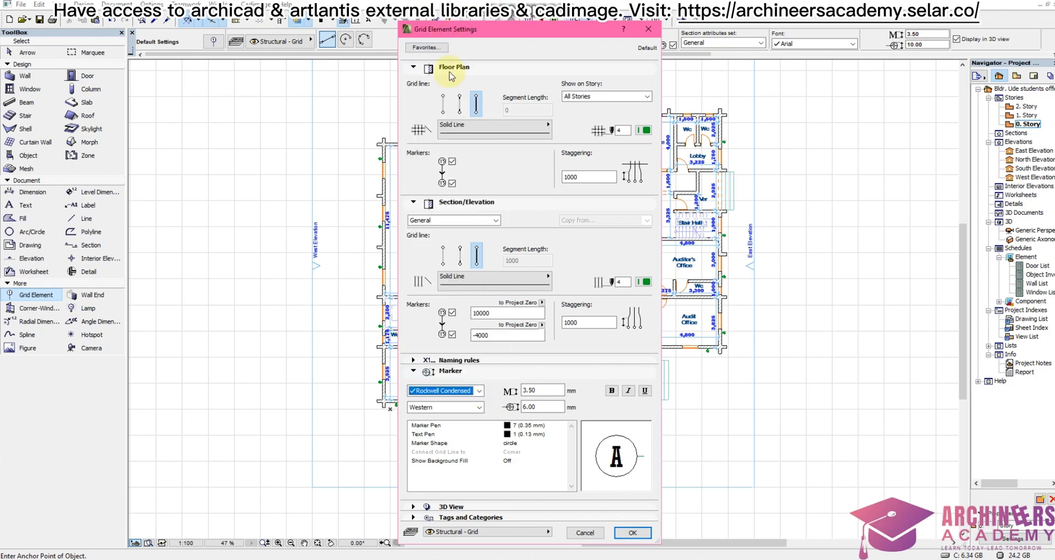
click(480, 391)
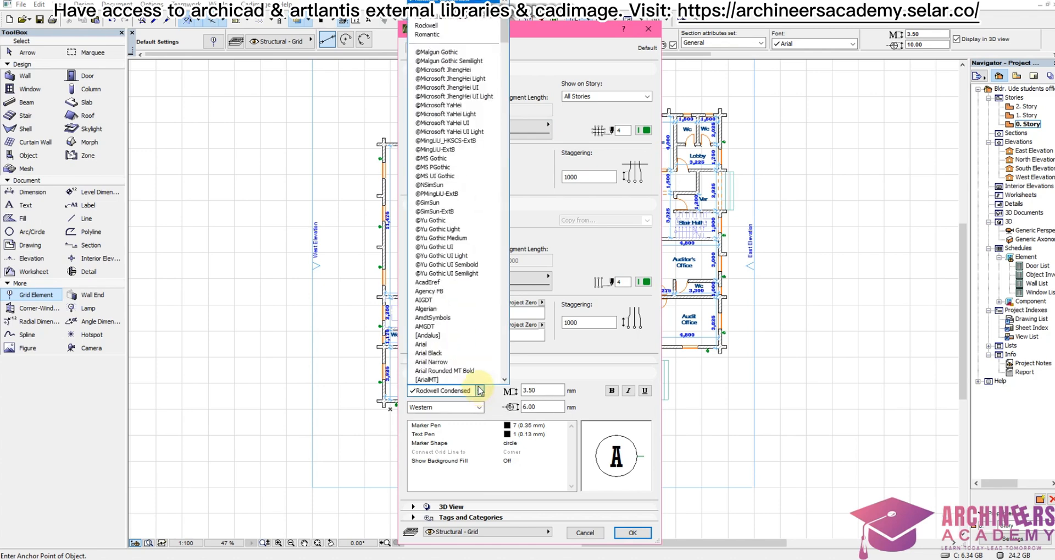
click(447, 16)
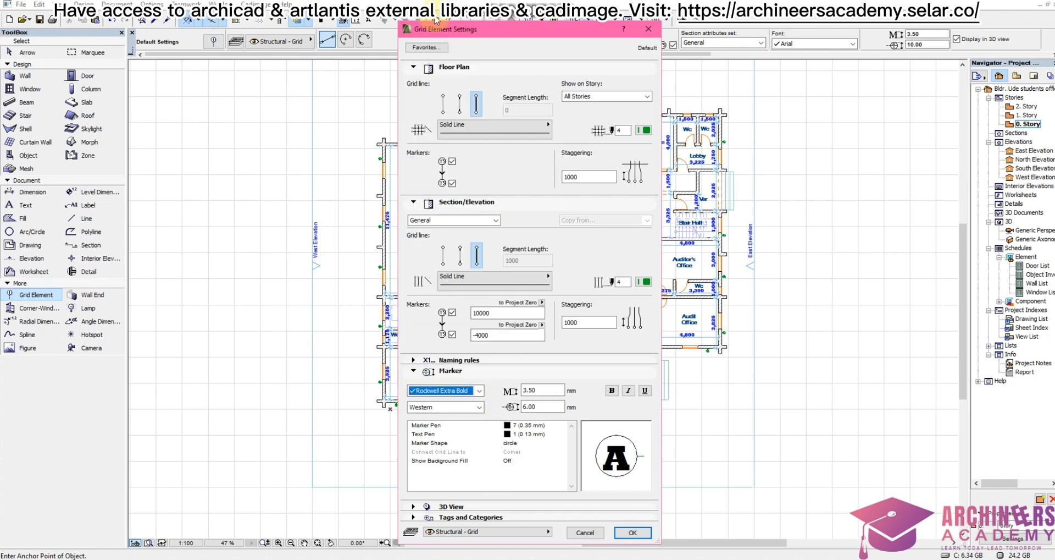
- Set the grid marker font to Cooper Black and apply the Grid Element settings
click(479, 390)
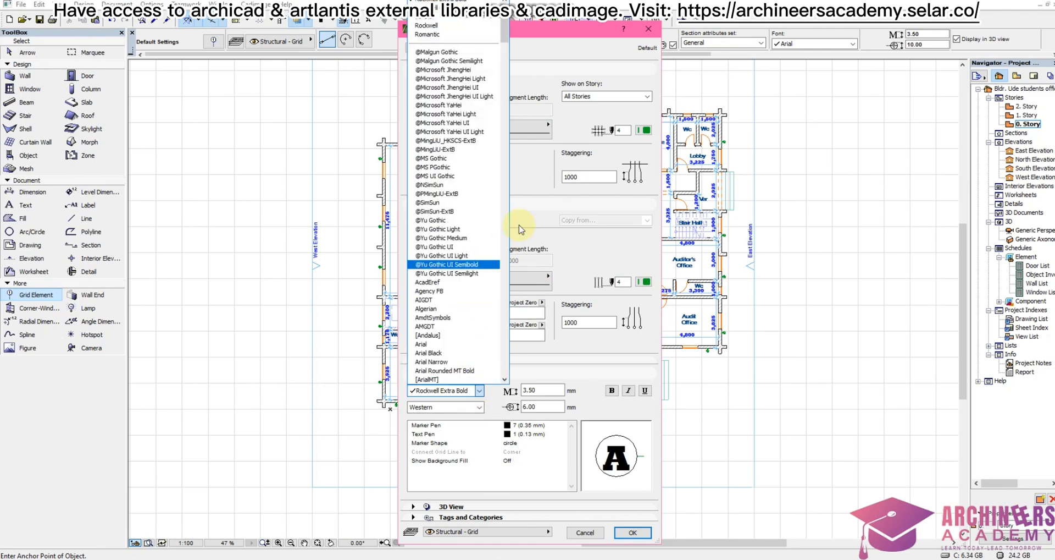
scroll(470, 276, down, 14)
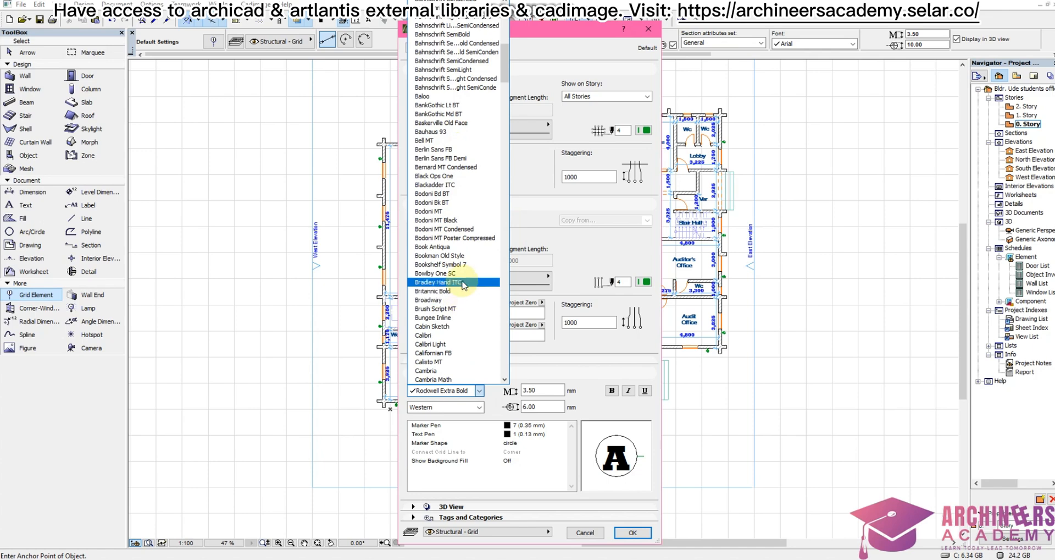
scroll(450, 327, down, 1)
scroll(454, 316, down, 14)
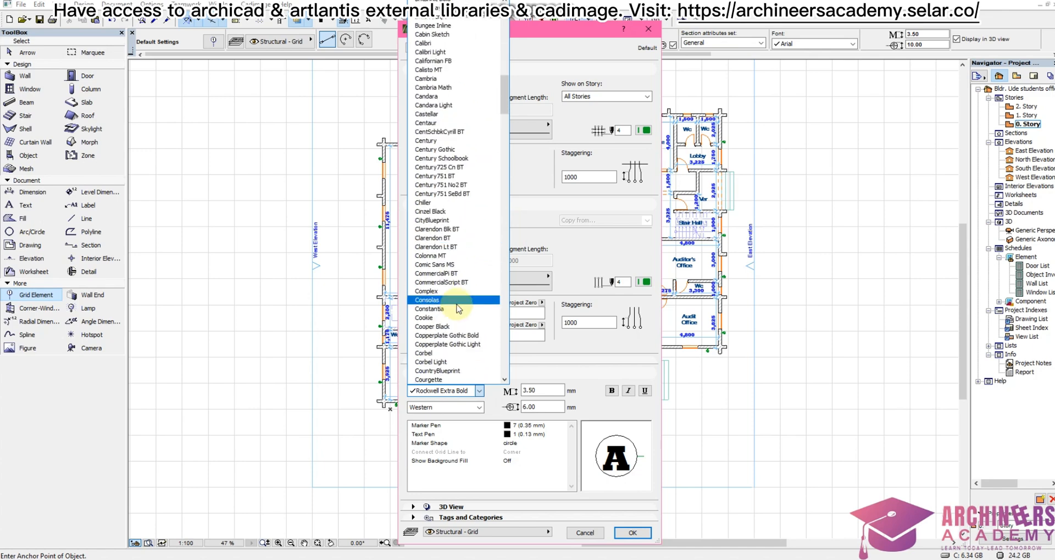
click(438, 194)
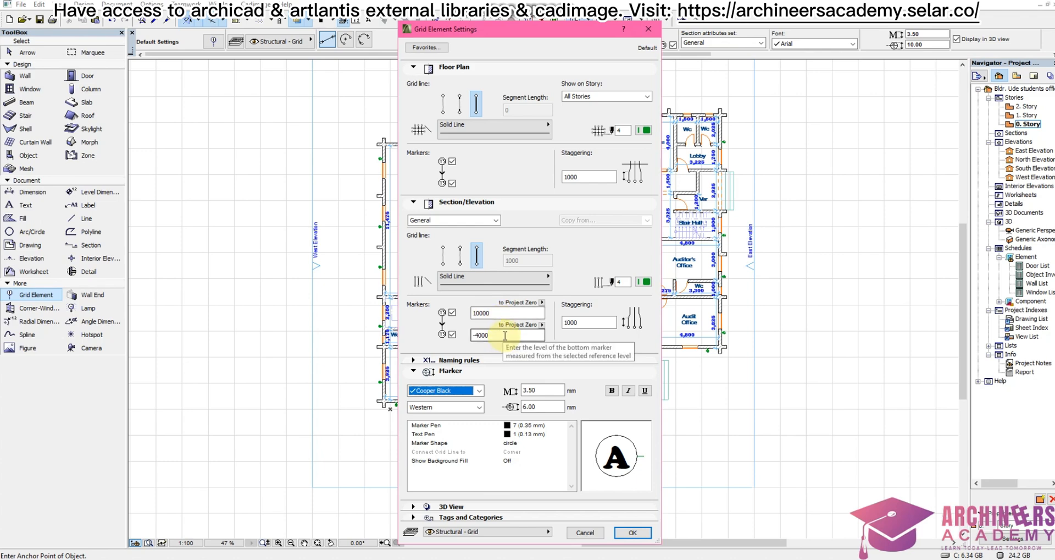
click(631, 532)
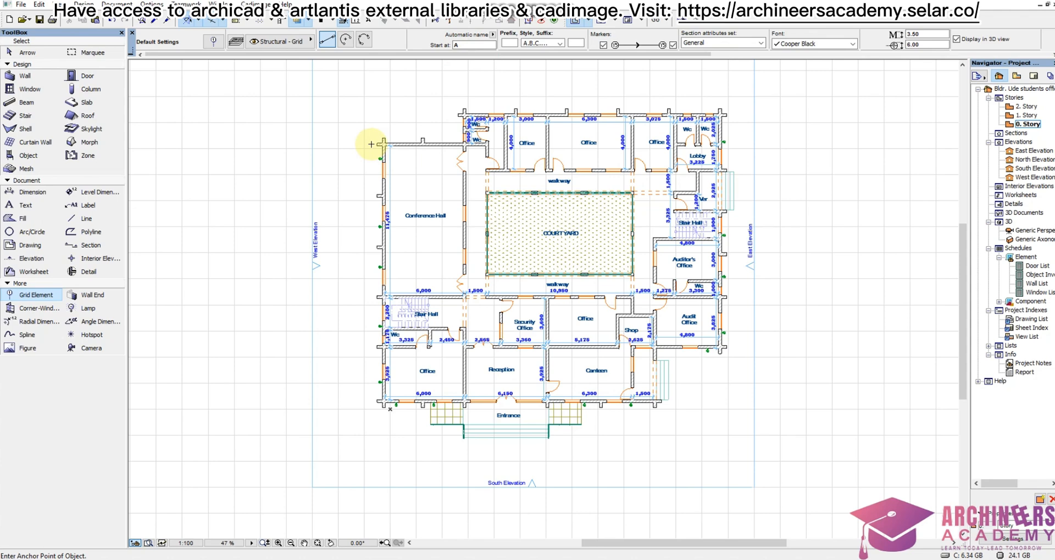
- Examine the snap points available on the Conference Hall's west wall for anchoring a grid line
scroll(380, 145, up, 5)
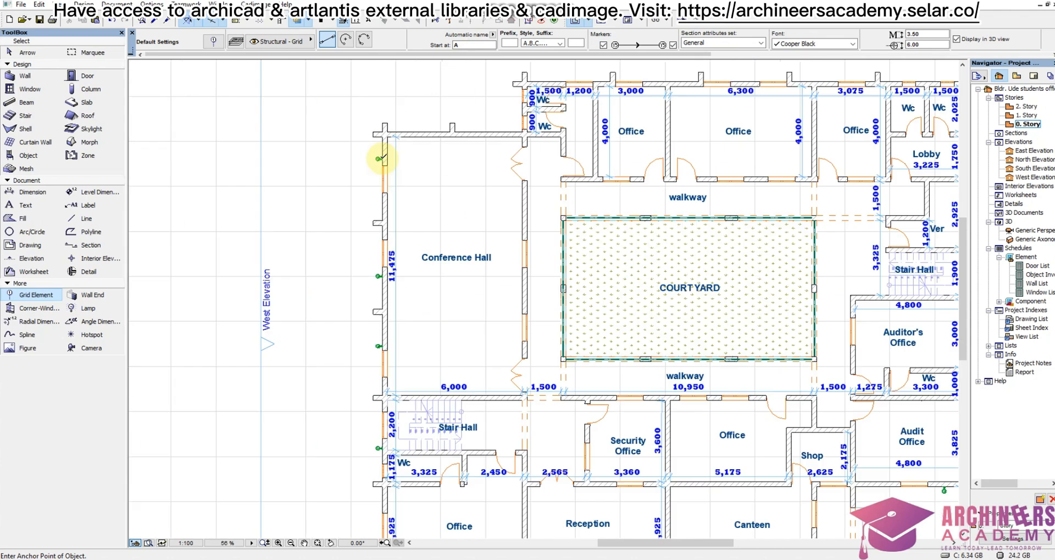
scroll(387, 158, up, 6)
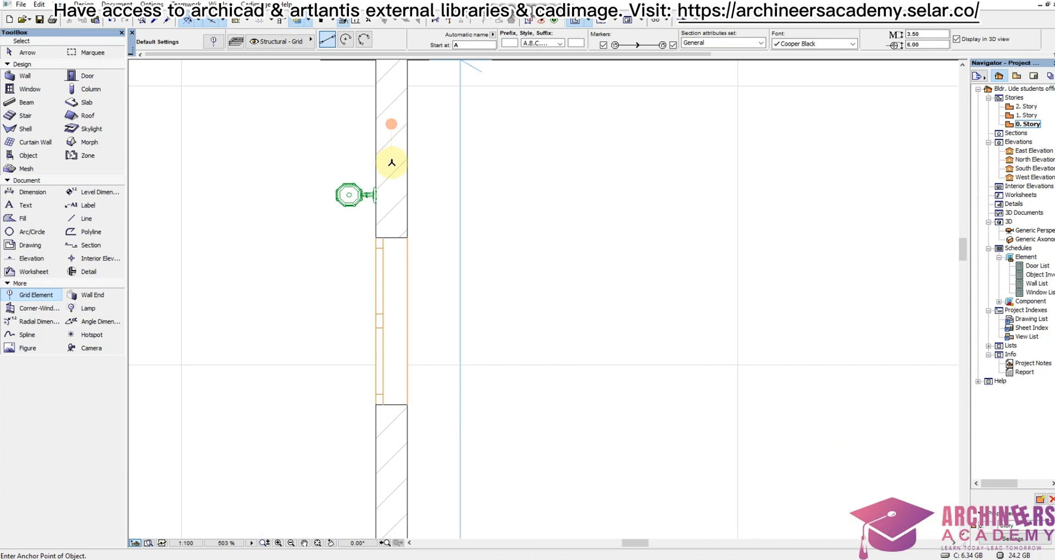
scroll(391, 163, down, 5)
scroll(390, 165, up, 4)
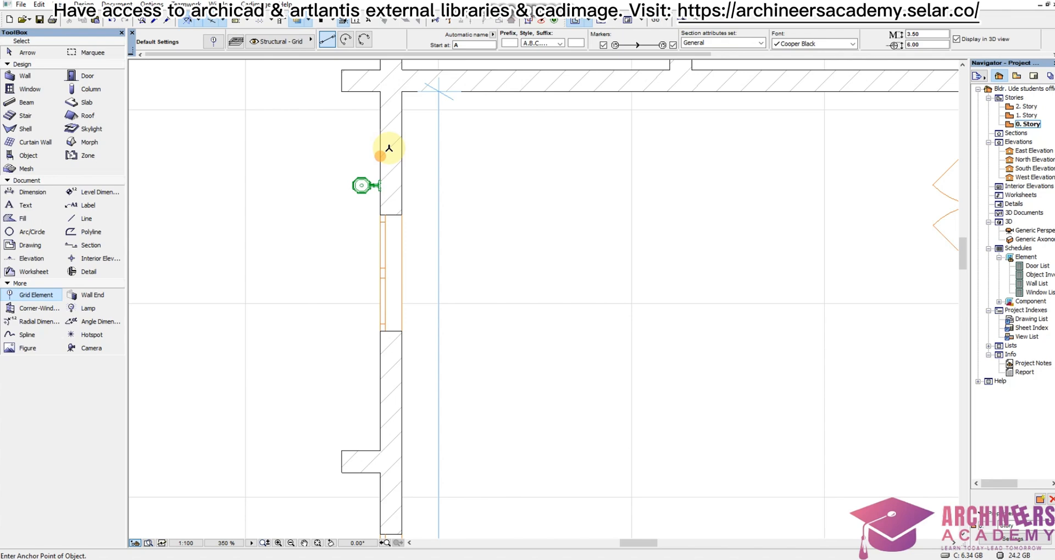
scroll(389, 148, down, 4)
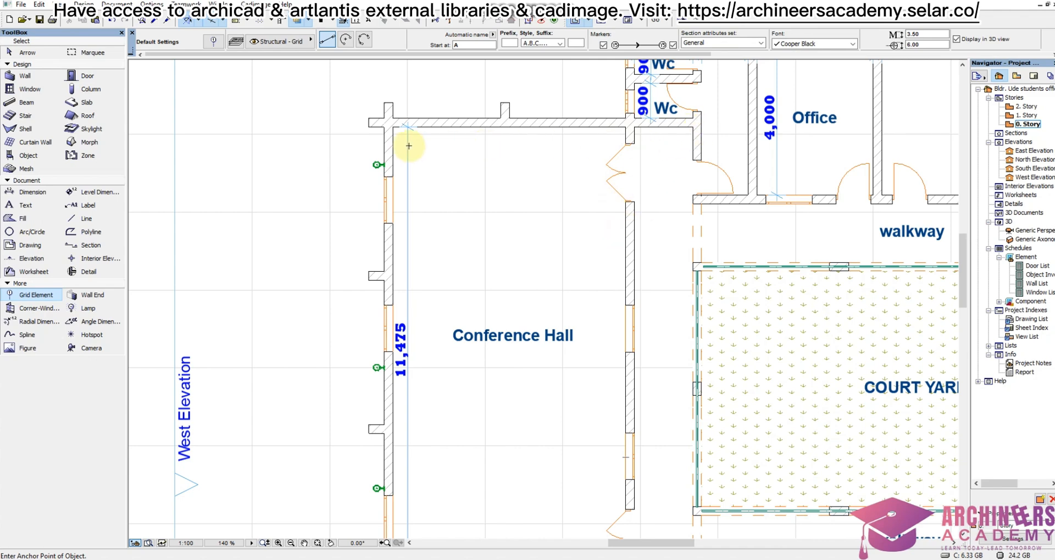
scroll(392, 130, up, 2)
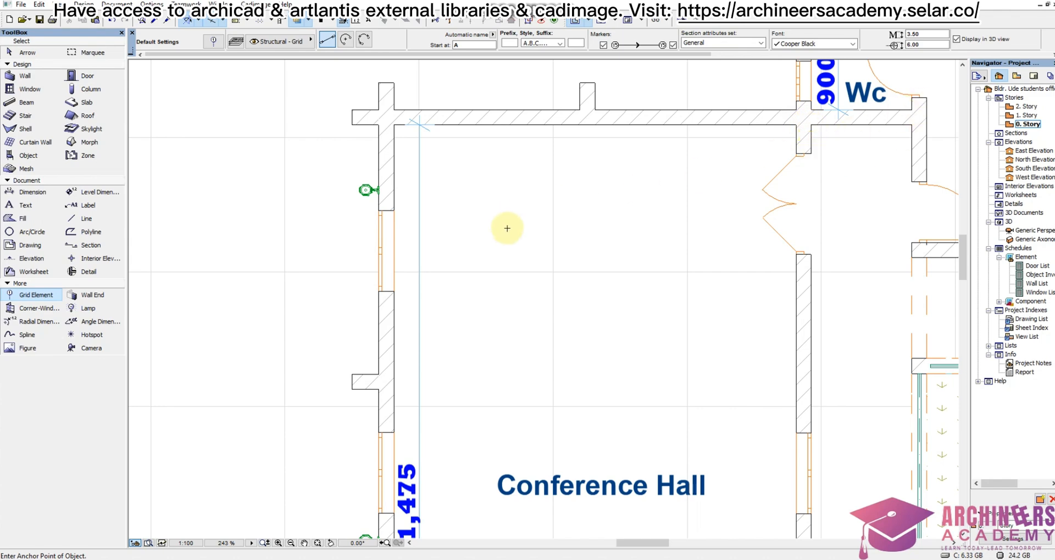
scroll(495, 225, down, 2)
scroll(423, 186, up, 4)
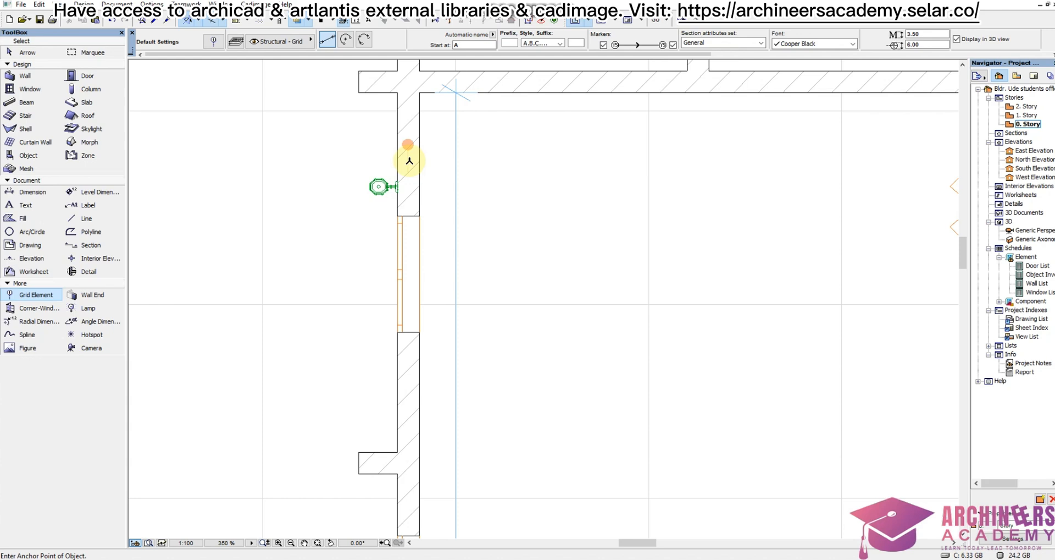
scroll(407, 158, down, 3)
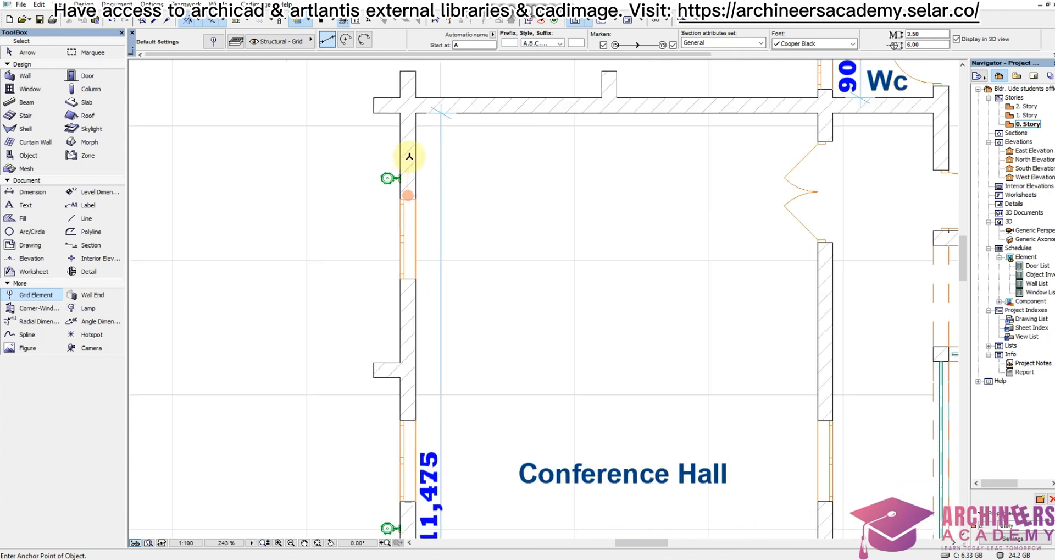
scroll(409, 162, up, 4)
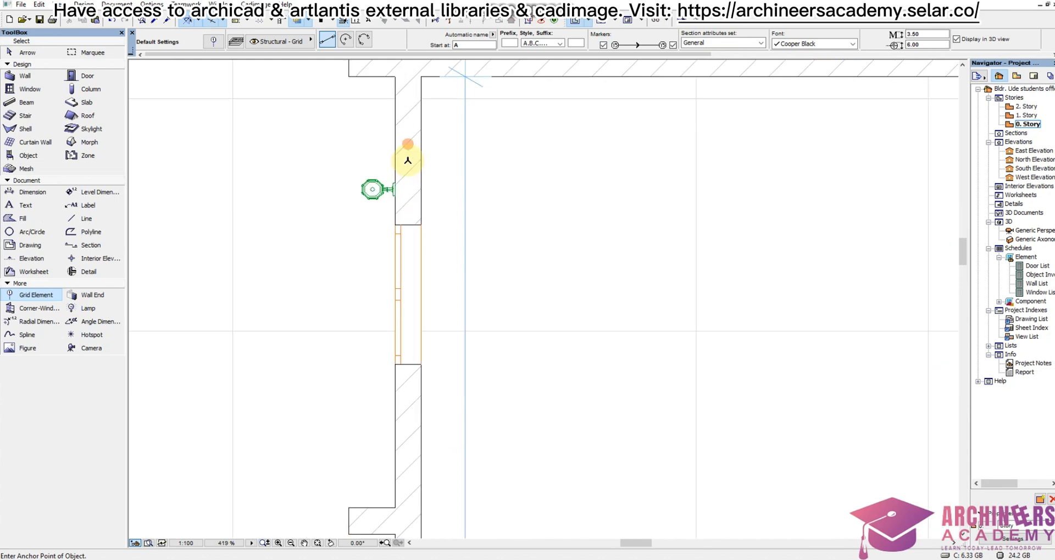
scroll(408, 159, up, 1)
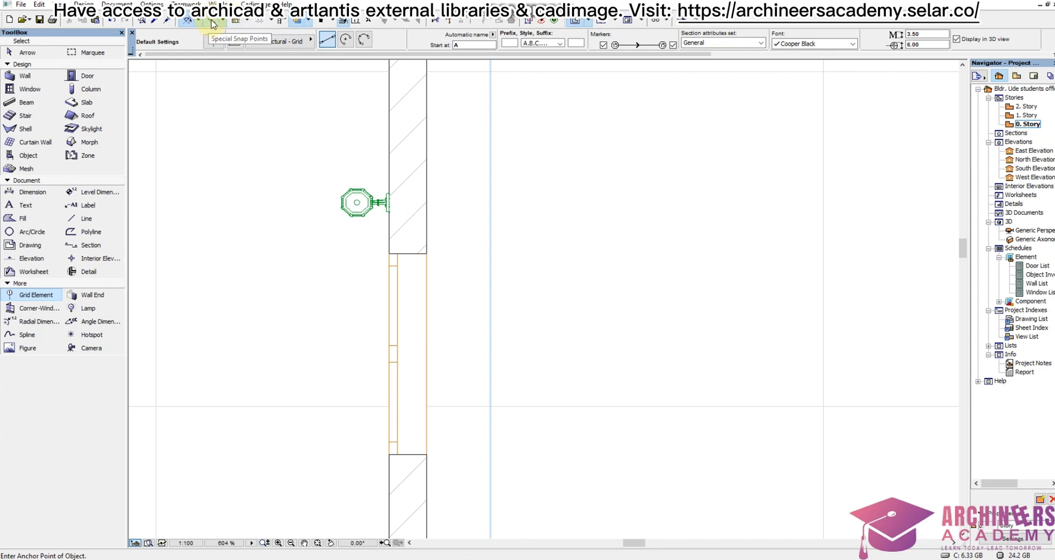
click(194, 22)
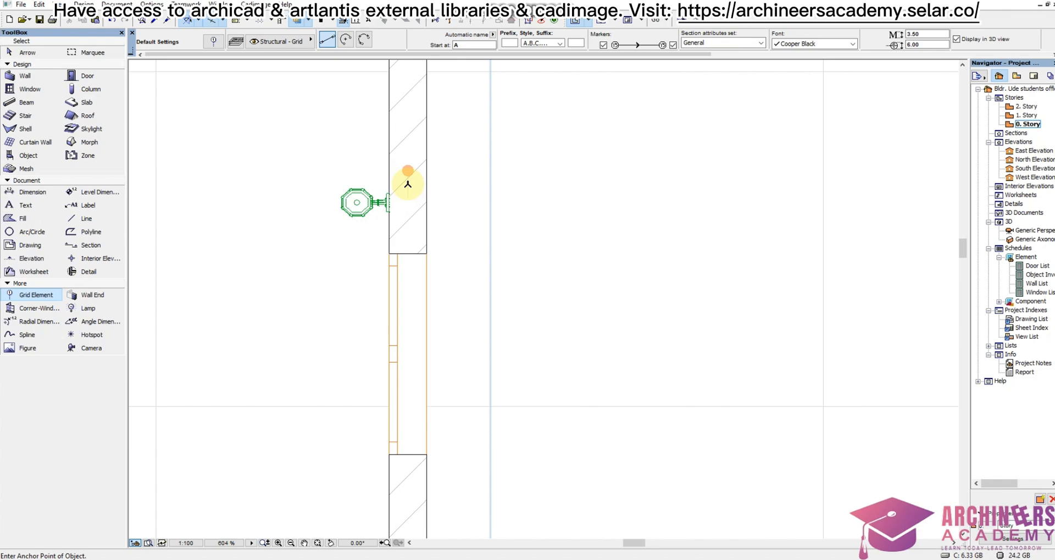
scroll(408, 184, down, 10)
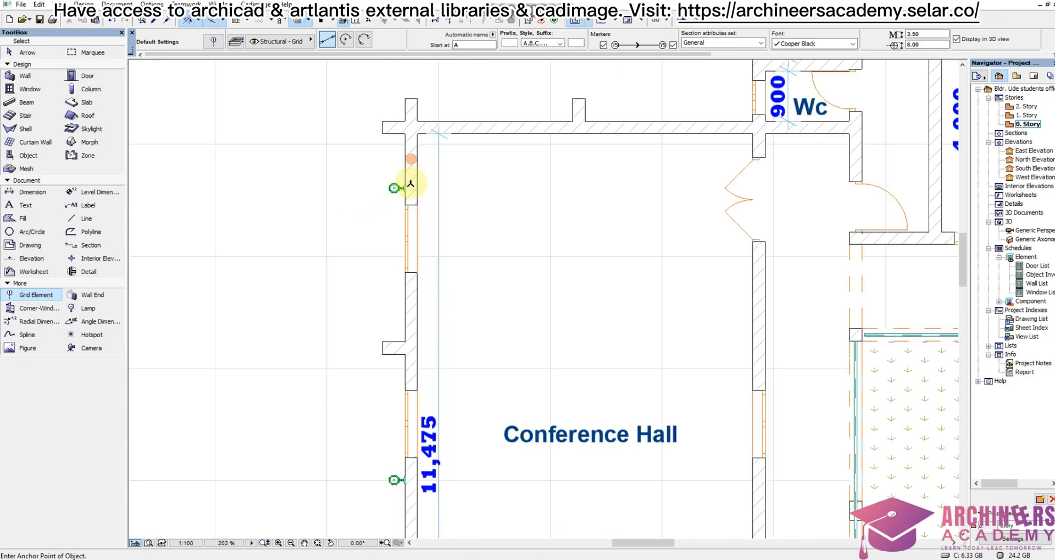
scroll(408, 184, down, 1)
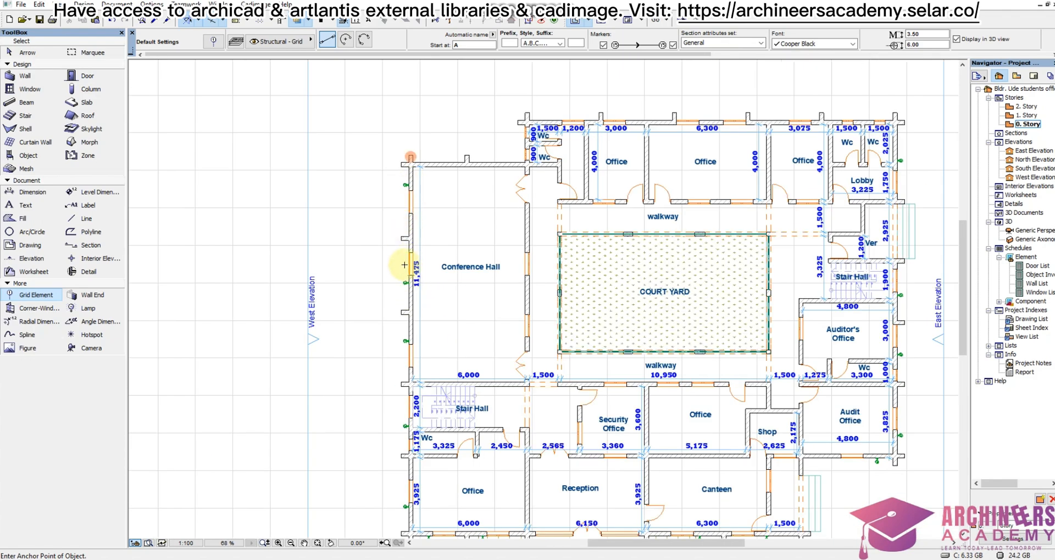
scroll(407, 238, up, 4)
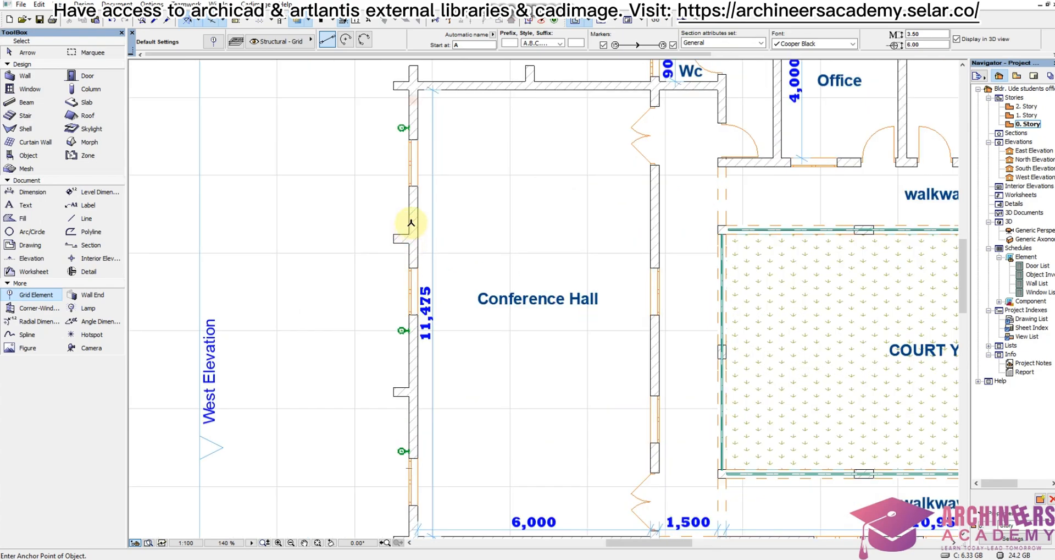
scroll(413, 237, down, 5)
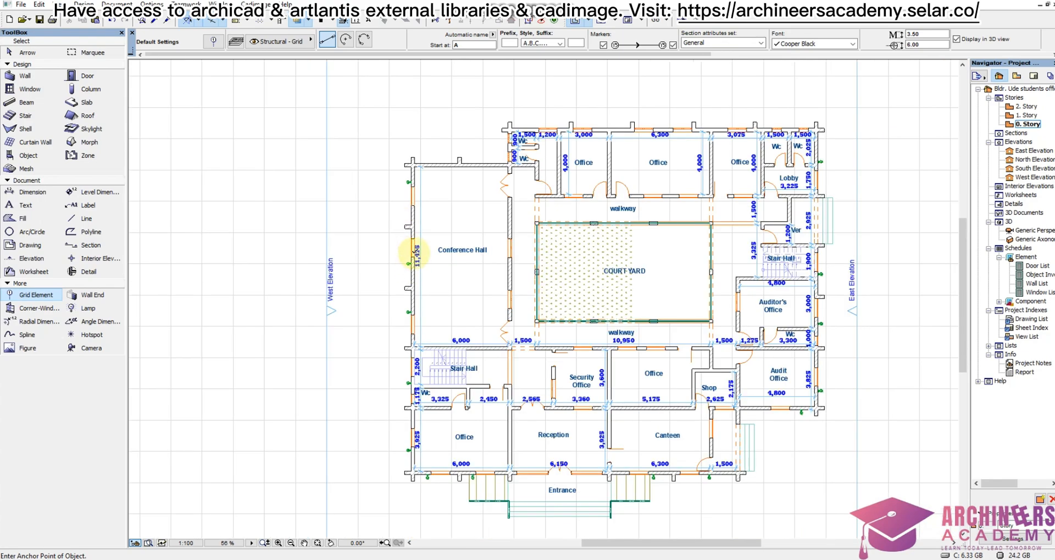
shift+click(414, 279)
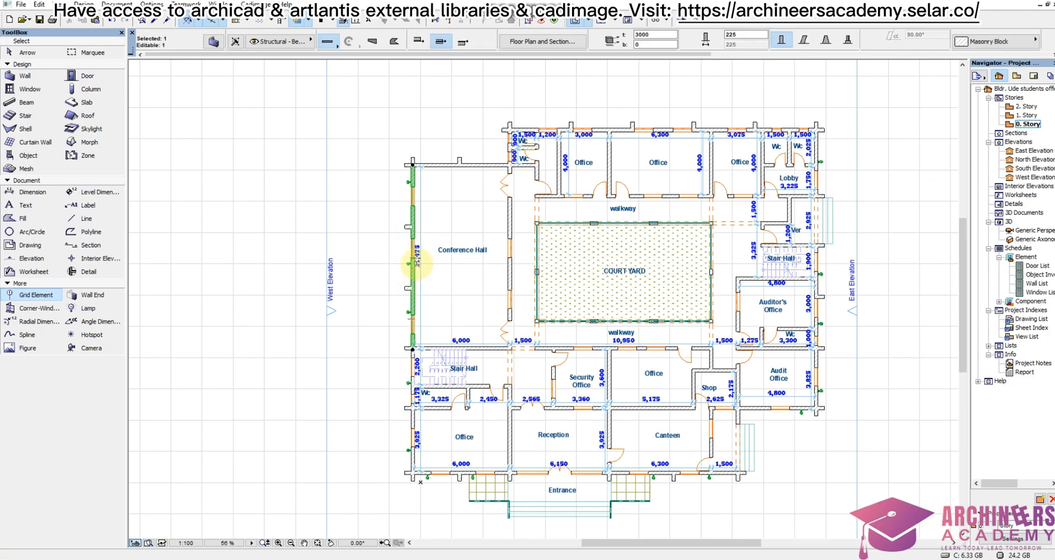
scroll(415, 275, up, 1)
key(Escape)
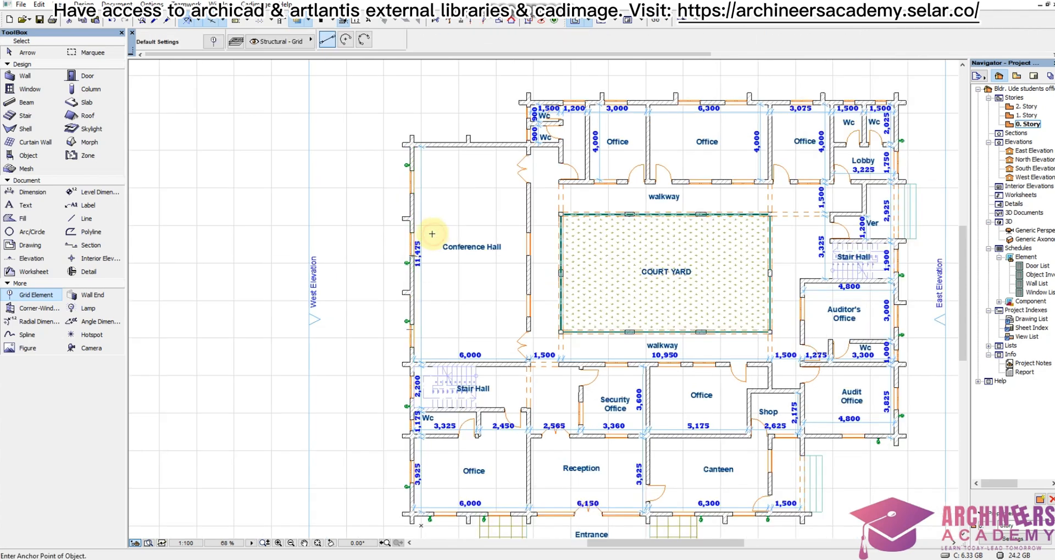
- Draw a vertical grid line from the centre of the Conference Hall's west wall up past the North Elevation line
scroll(412, 248, up, 7)
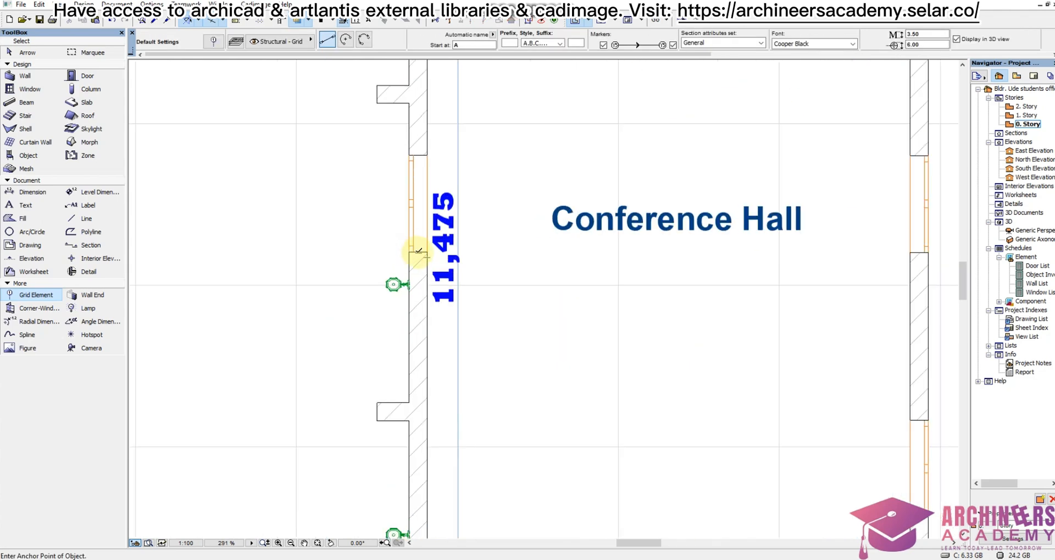
scroll(419, 251, up, 4)
scroll(420, 251, up, 3)
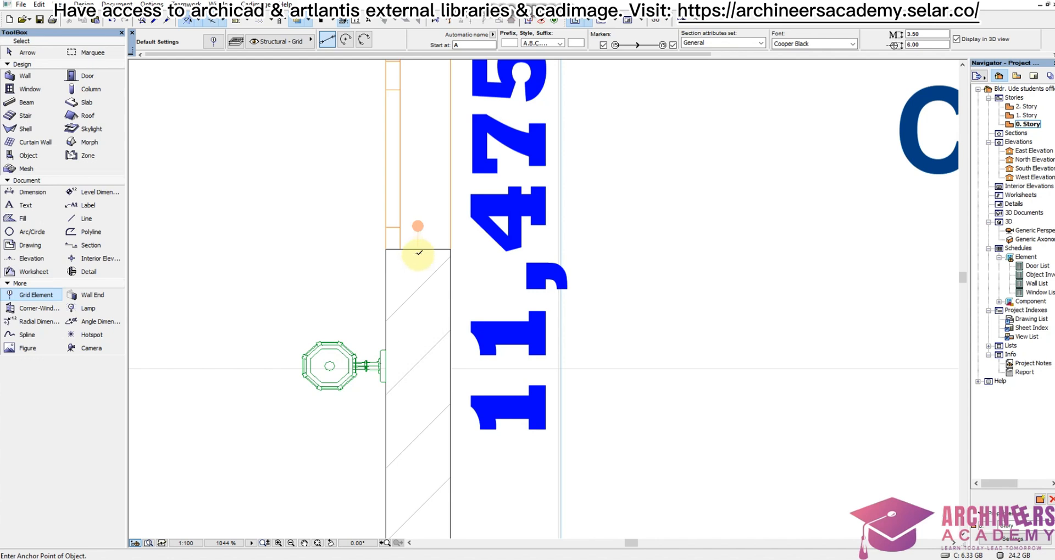
scroll(419, 253, up, 1)
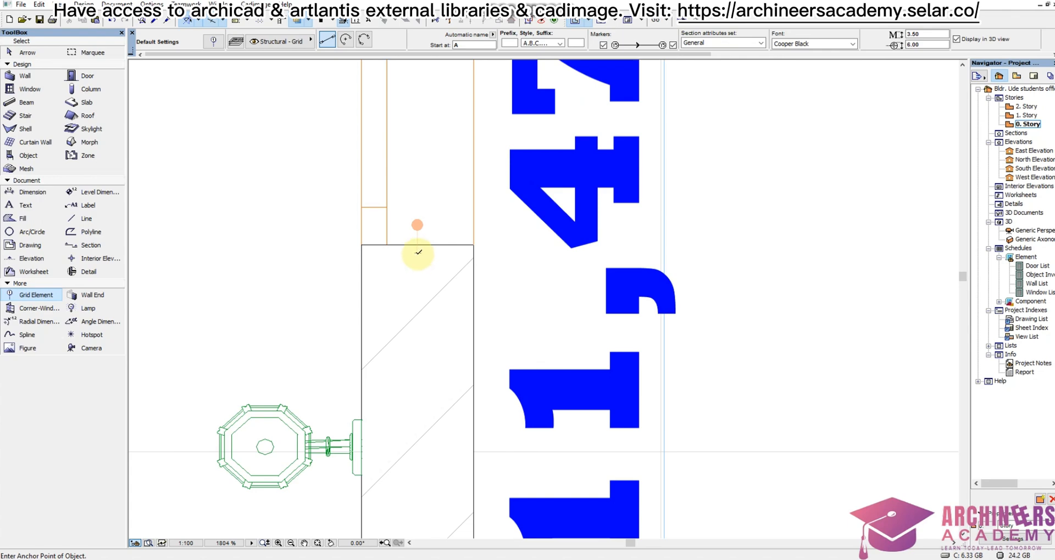
click(419, 252)
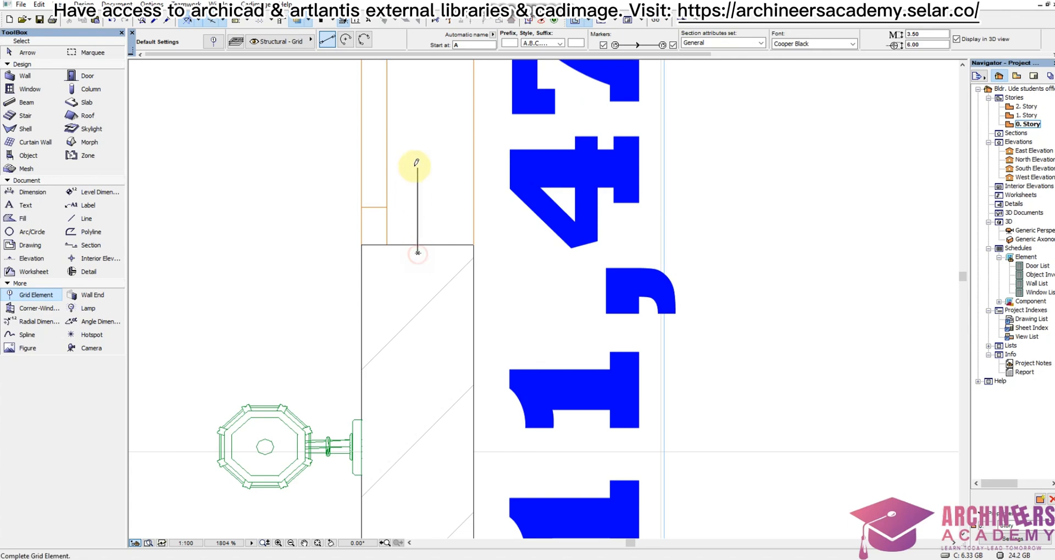
scroll(425, 179, down, 20)
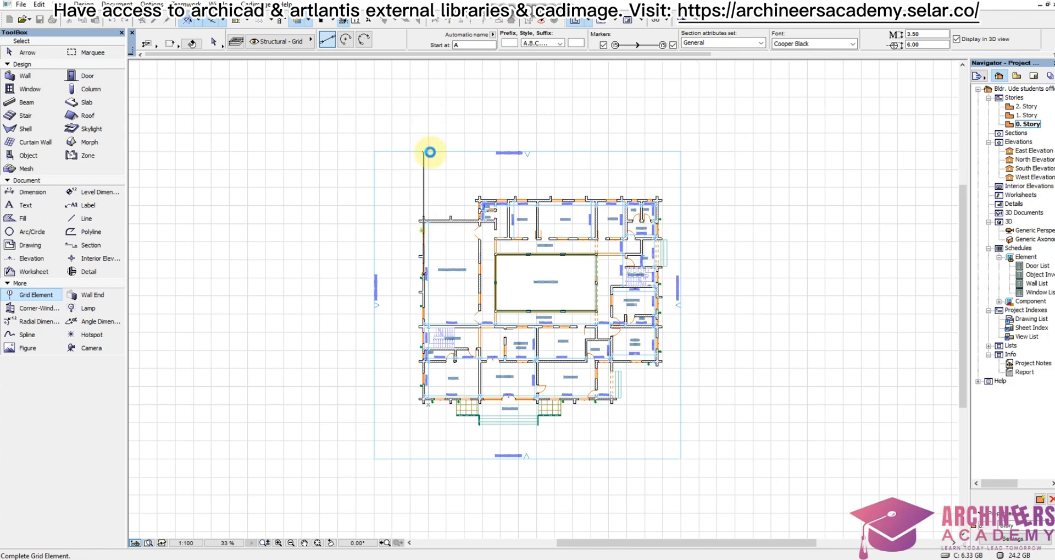
click(423, 142)
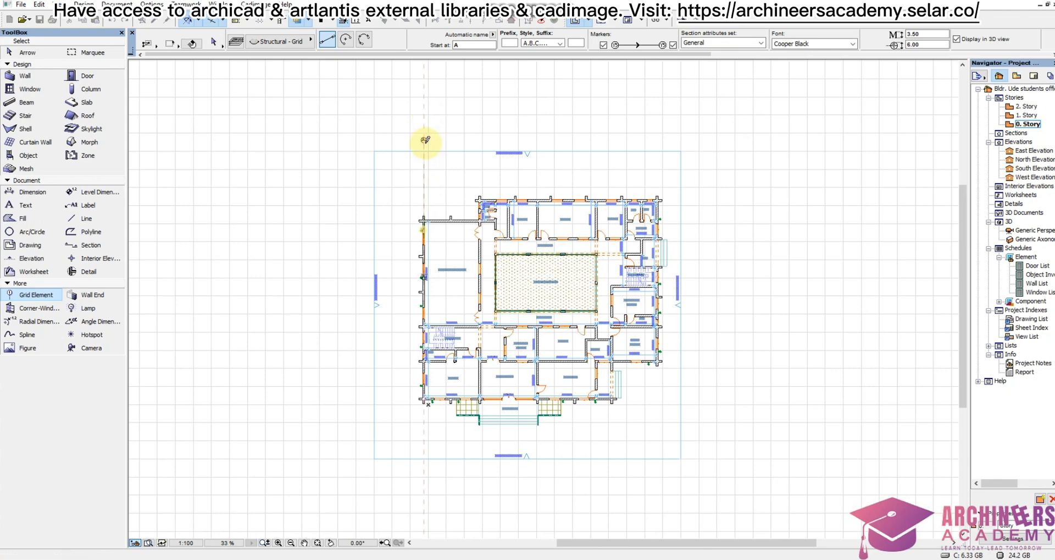
- Stretch the lower end of the west wall's grid line down past the South Elevation line
scroll(424, 142, up, 4)
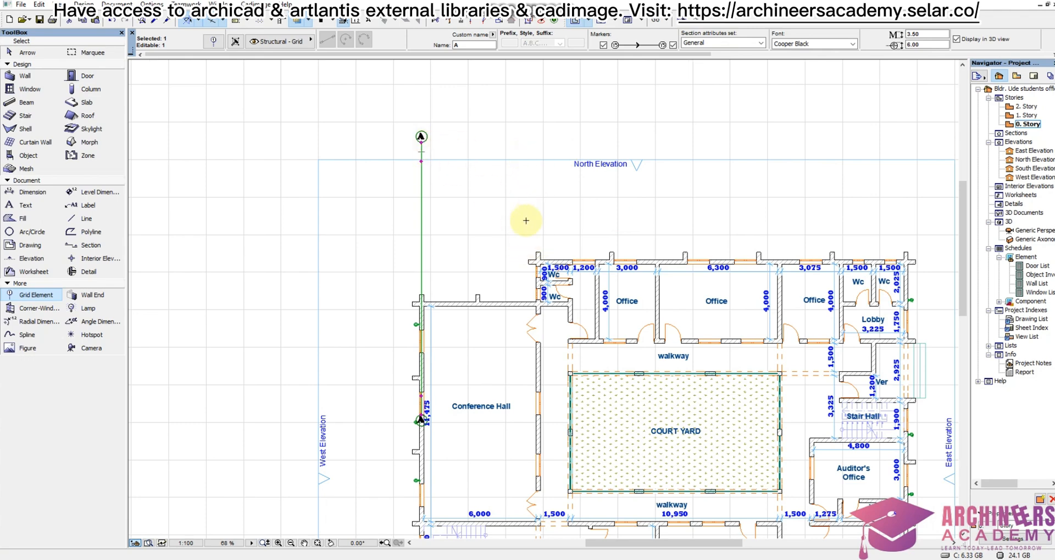
scroll(473, 140, down, 4)
scroll(446, 259, up, 10)
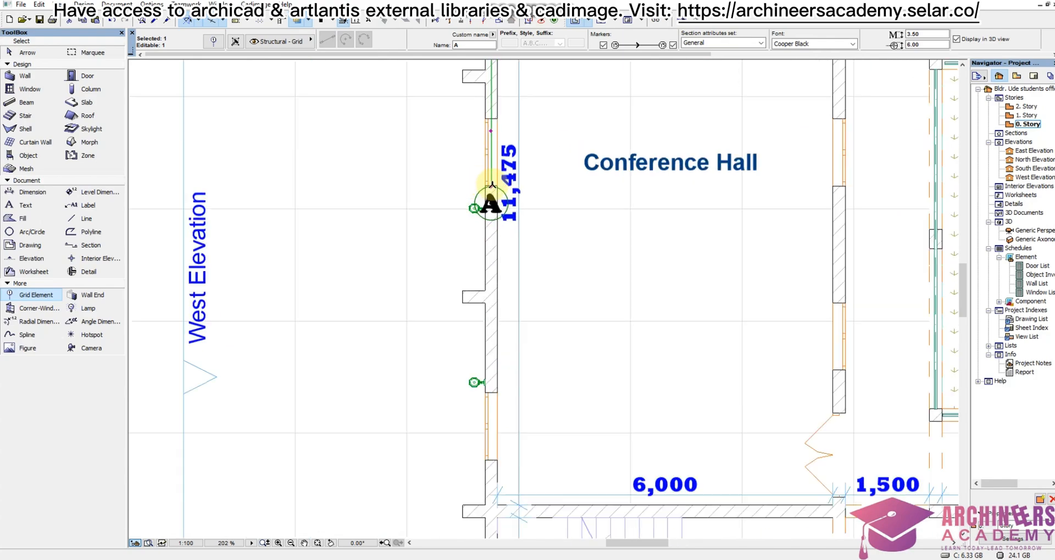
click(491, 184)
scroll(492, 171, down, 10)
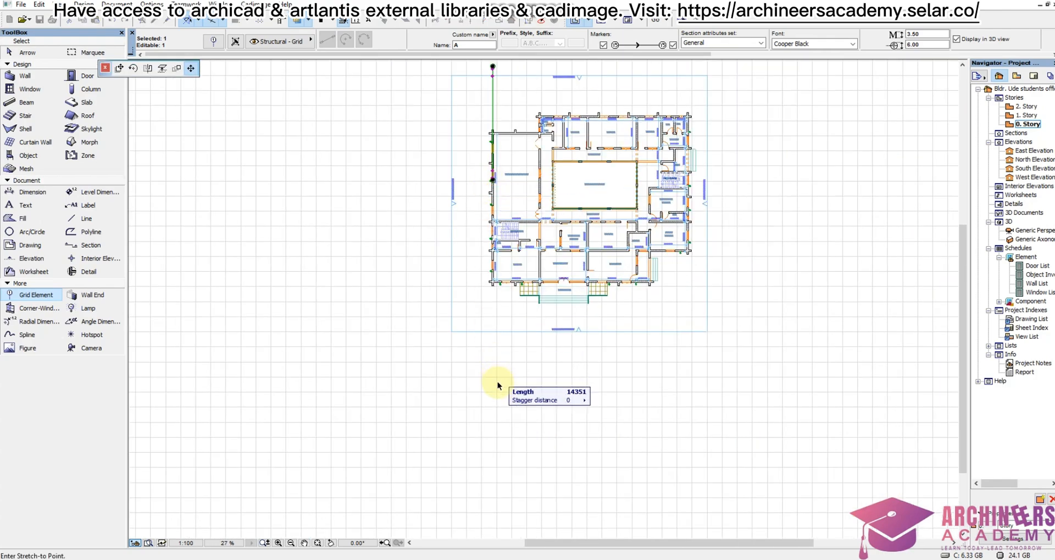
click(495, 346)
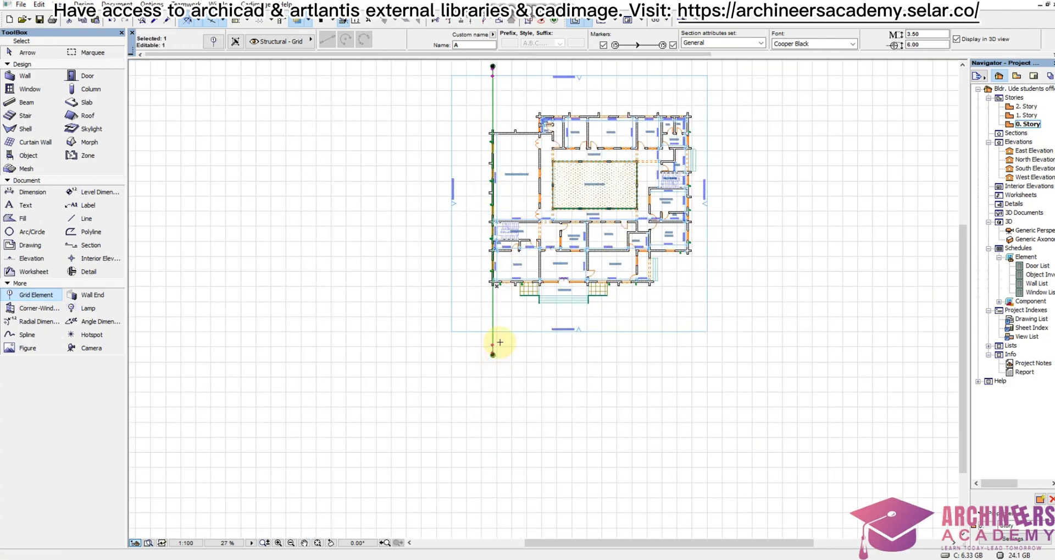
- Shorten the lower end of the west wall's grid line slightly towards the South Elevation line and deselect it
scroll(500, 344, up, 3)
scroll(485, 362, up, 2)
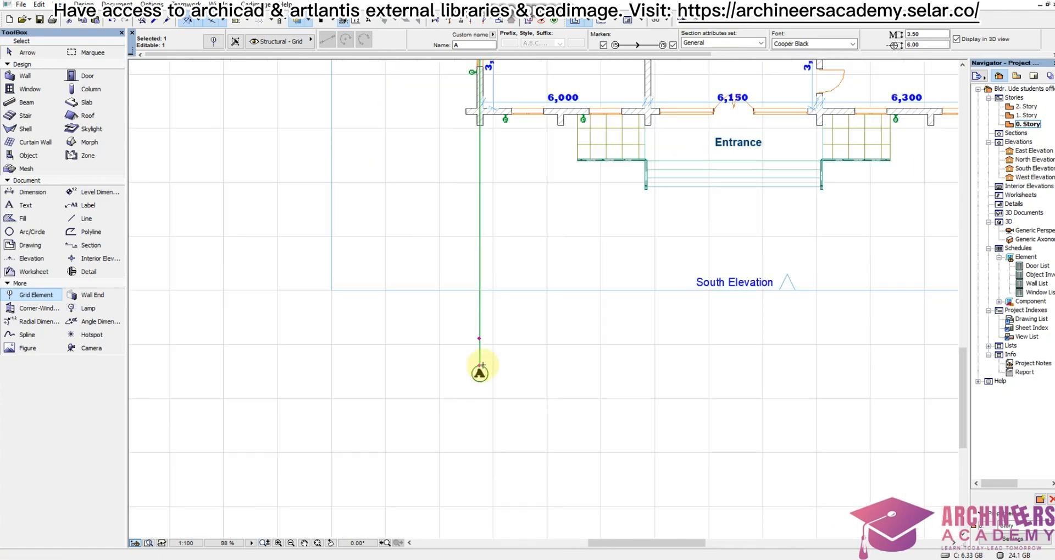
click(480, 366)
click(481, 352)
key(Escape)
scroll(436, 345, down, 4)
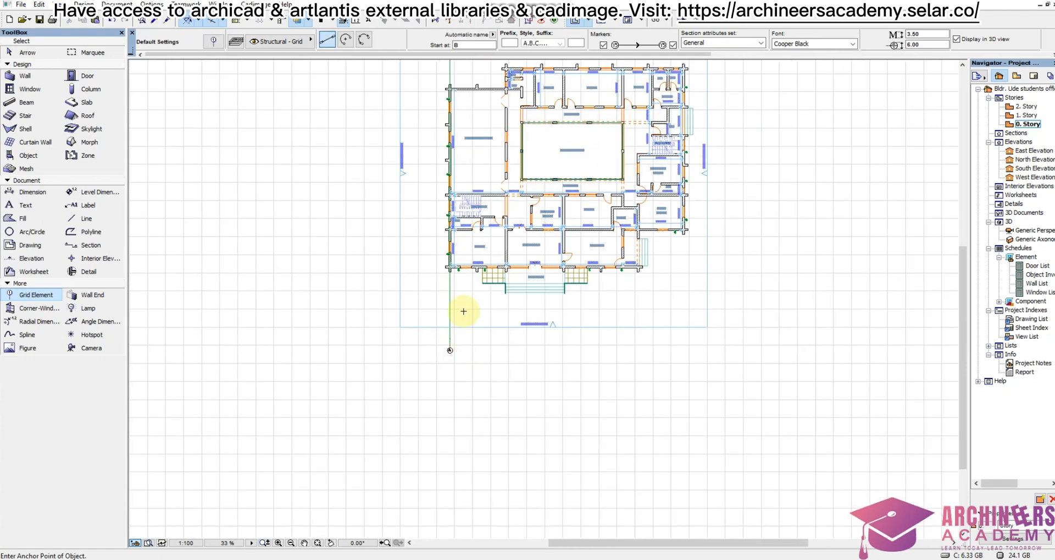
- Draw a second vertical grid line from the centre of the Conference Hall's east wall up level with grid line A's upper end
scroll(470, 201, up, 4)
scroll(456, 300, down, 4)
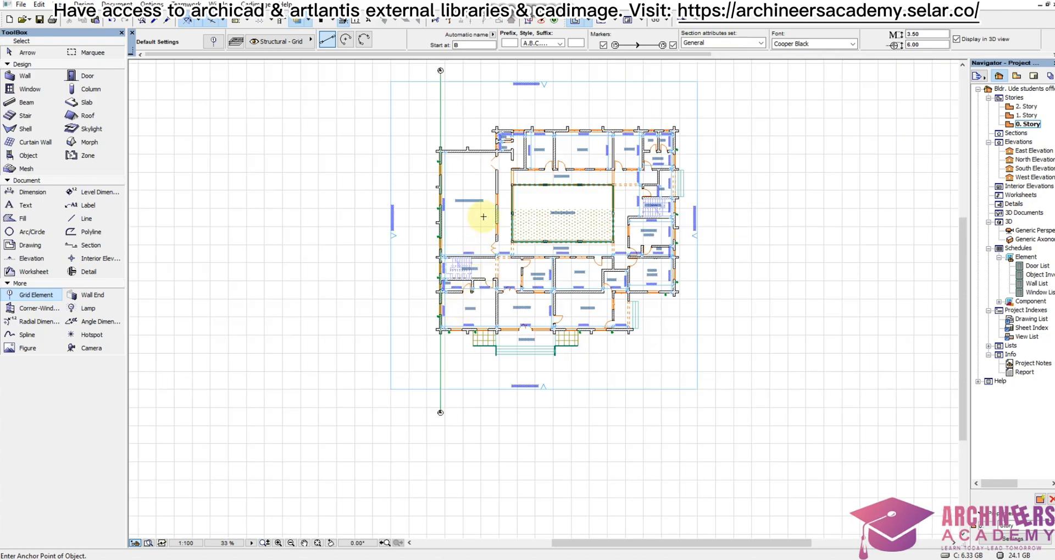
scroll(497, 209, up, 8)
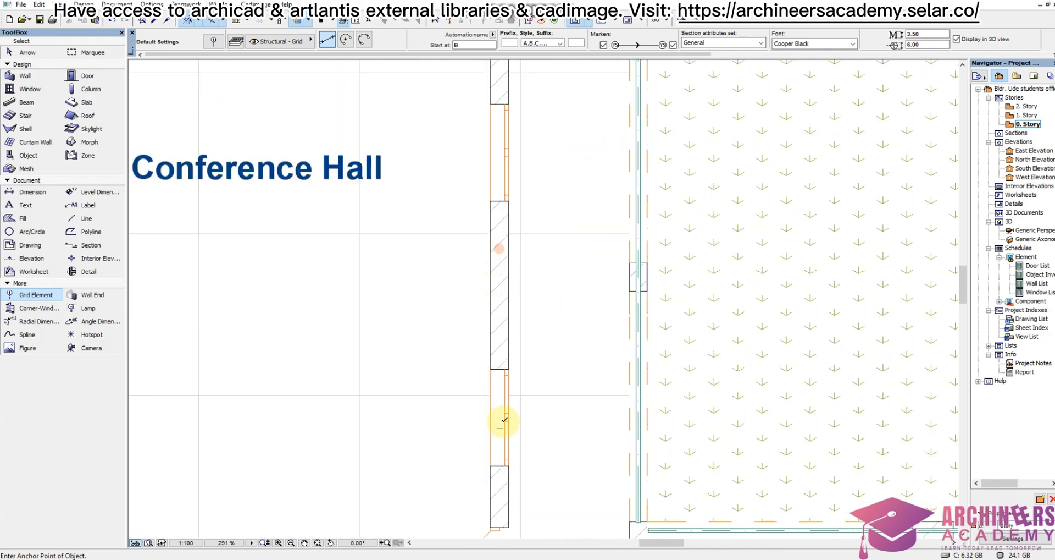
click(499, 428)
scroll(503, 407, down, 7)
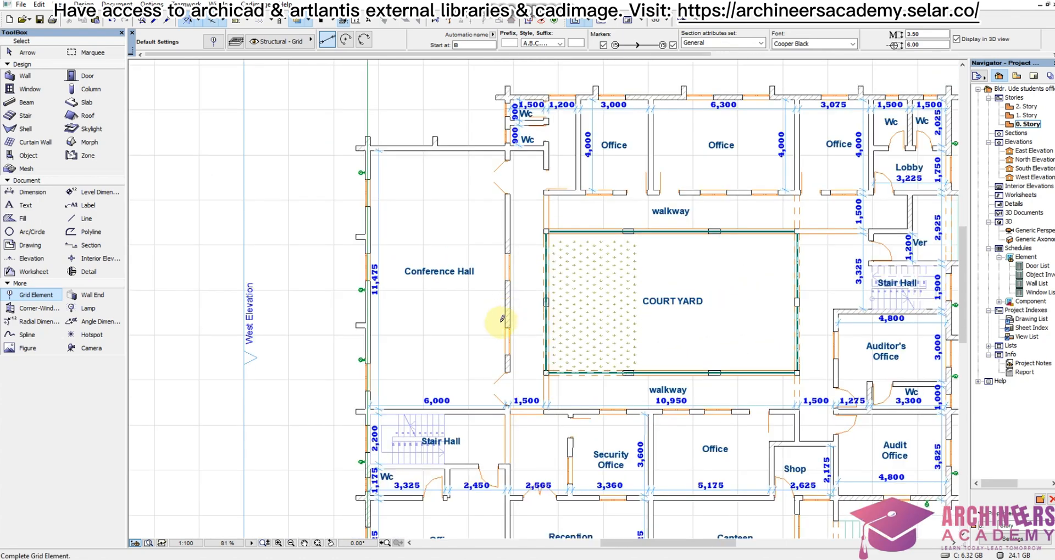
scroll(488, 145, up, 3)
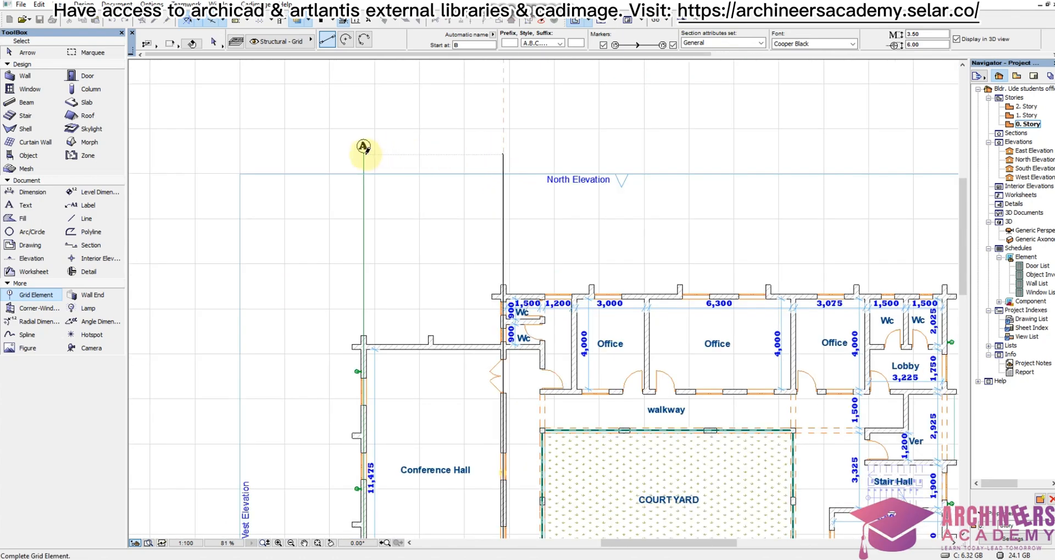
shift+drag(453, 121, 538, 165)
- Stretch the lower end of grid line B down level with grid line A's lower end and deselect it
scroll(468, 93, down, 5)
scroll(471, 289, up, 1)
scroll(477, 292, up, 5)
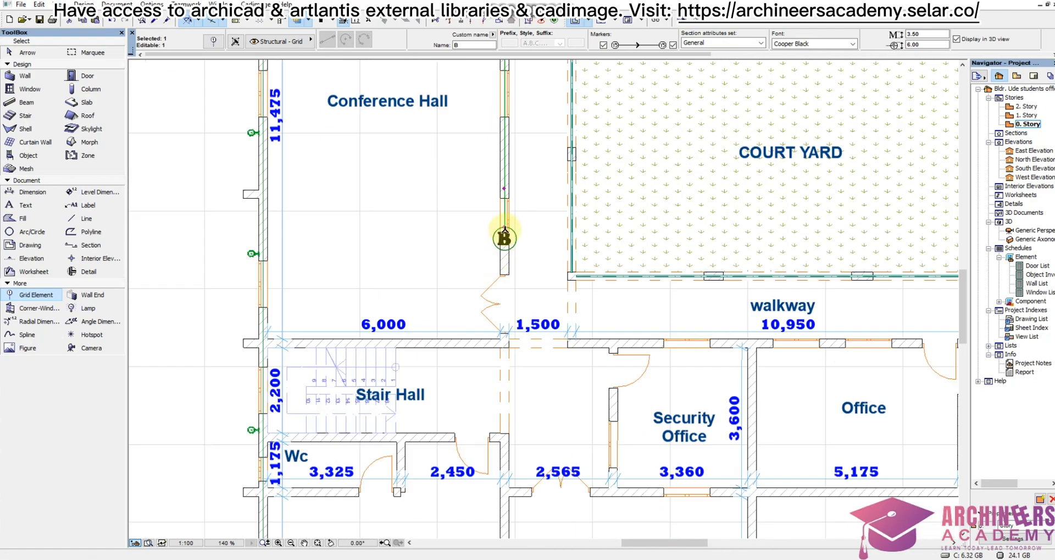
click(505, 227)
scroll(500, 248, down, 6)
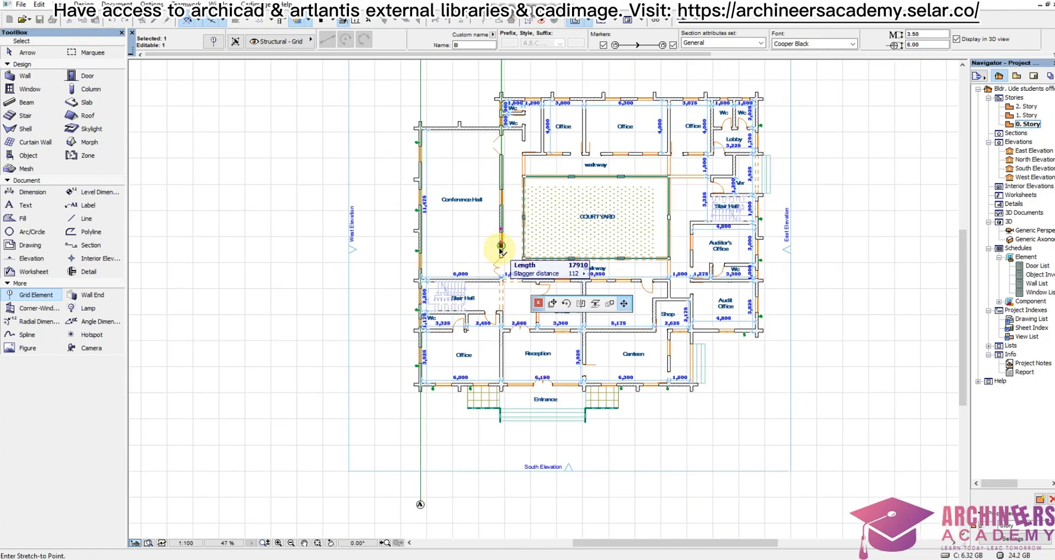
scroll(486, 387, up, 4)
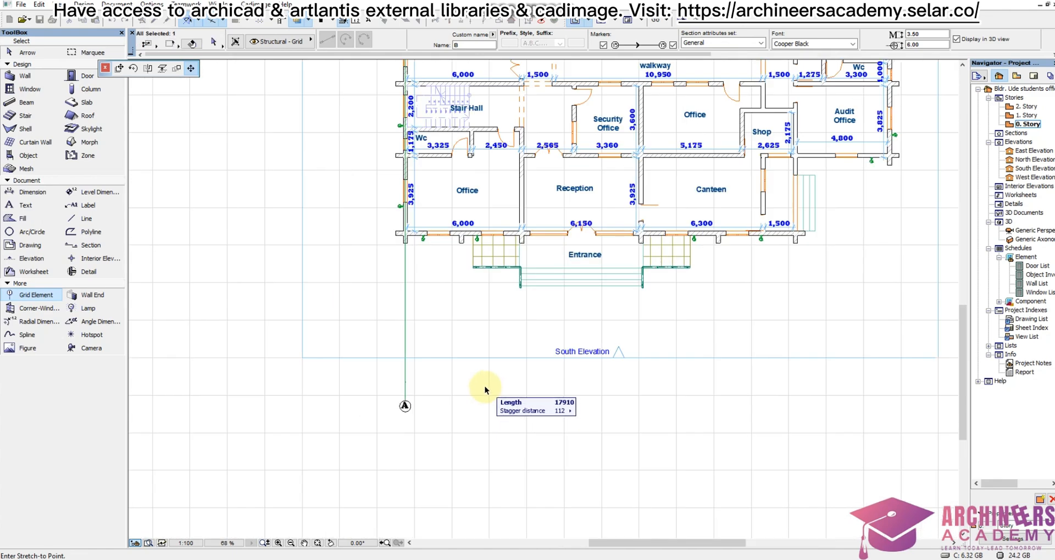
click(405, 404)
key(Escape)
- Stretch the lower end of grid line H level with grid line G's lower end and deselect it
scroll(465, 325, down, 4)
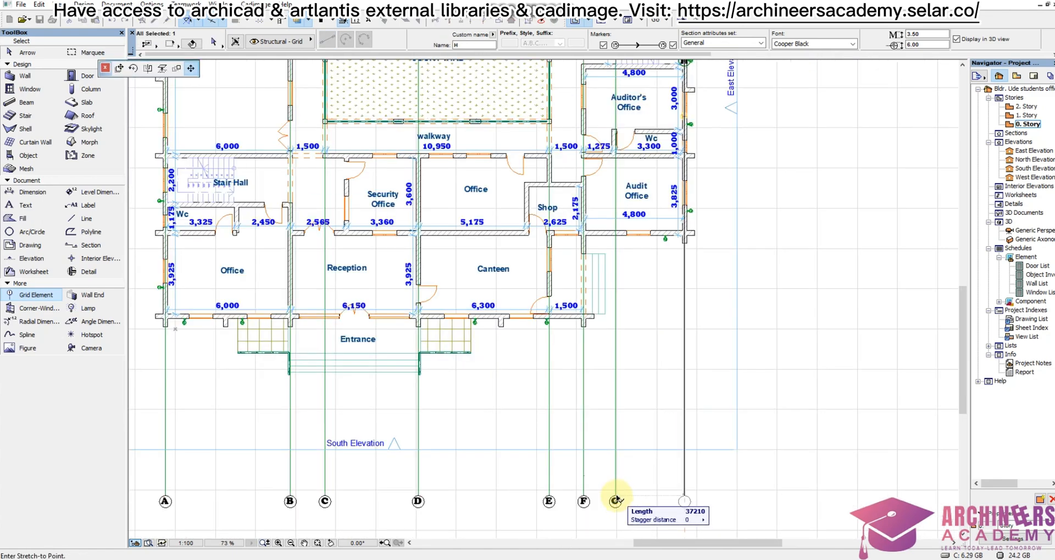
click(616, 499)
key(Escape)
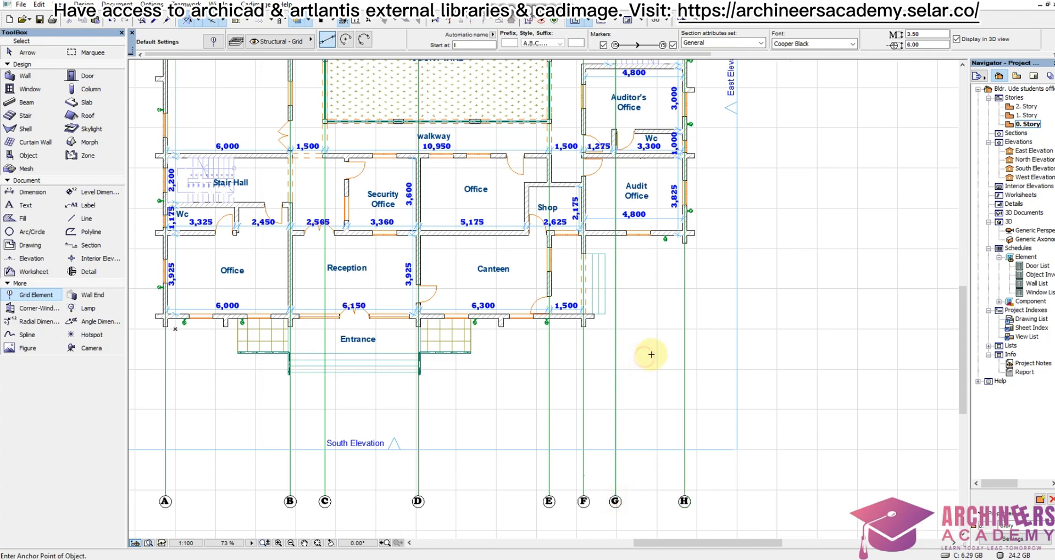
- Set the grid naming style to 1,2,3... with the automatic names starting at 1
scroll(647, 420, down, 4)
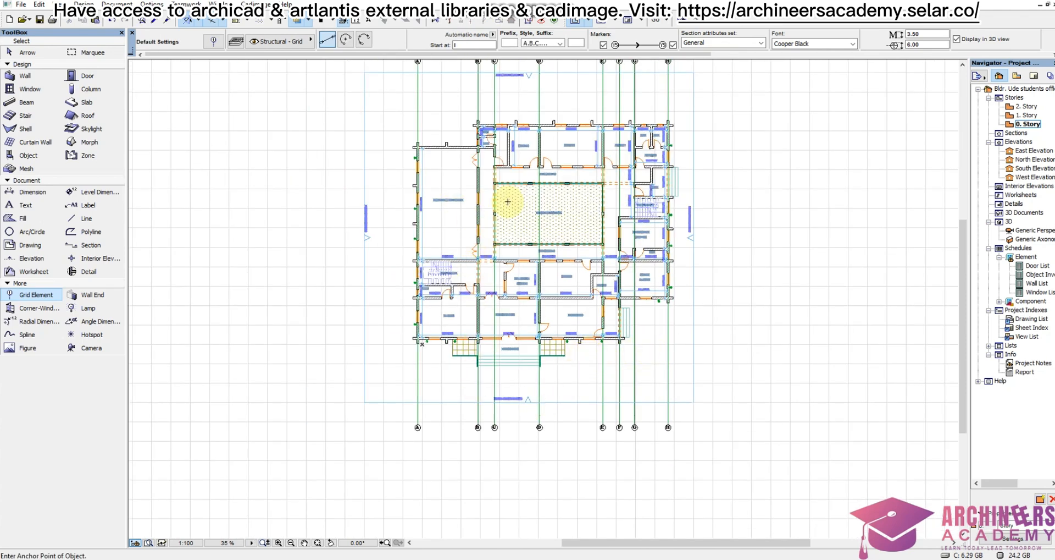
click(547, 44)
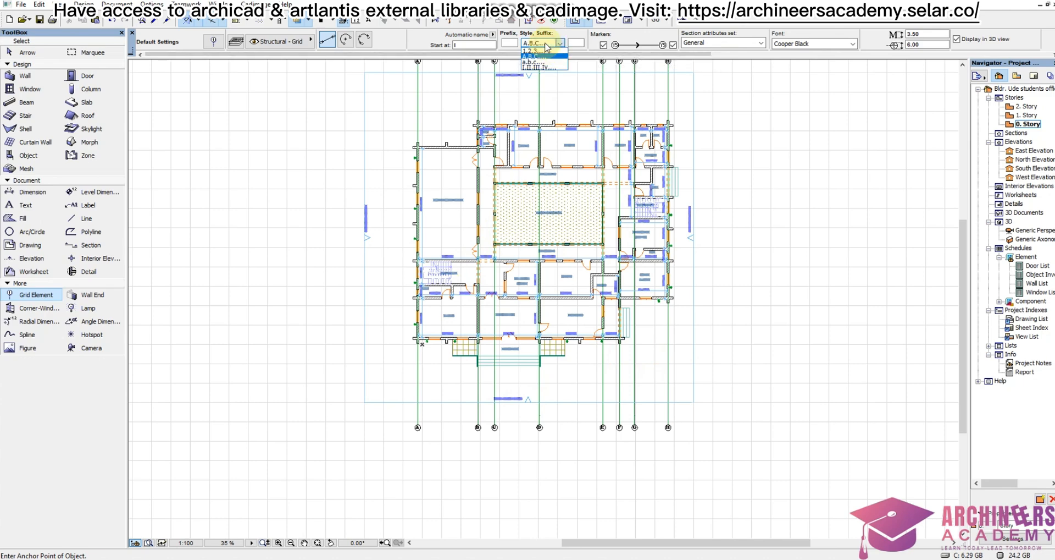
click(546, 53)
click(489, 45)
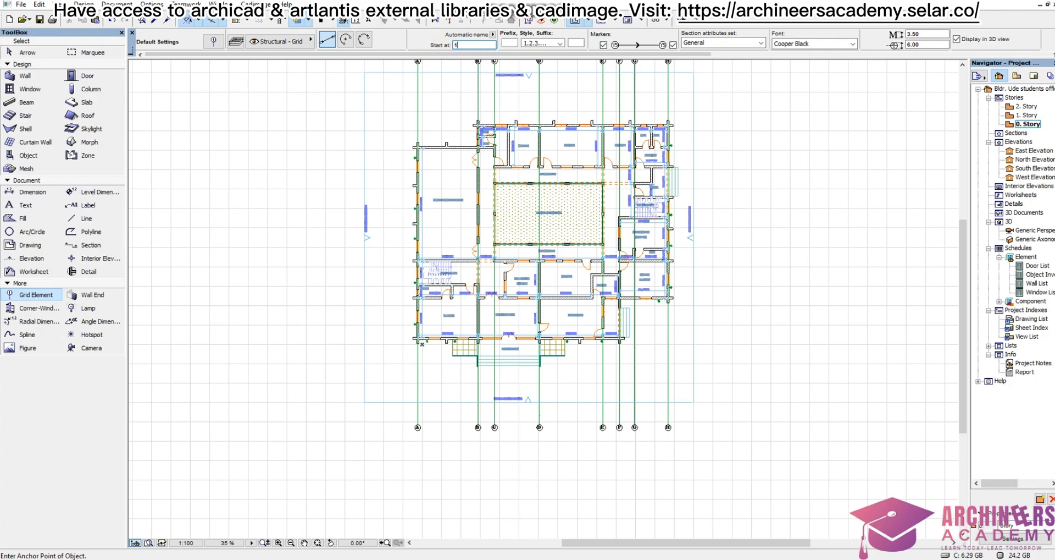
- Draw a horizontal grid line from the centre of the north Offices' outer wall west past the West Elevation line
click(515, 119)
scroll(530, 124, up, 3)
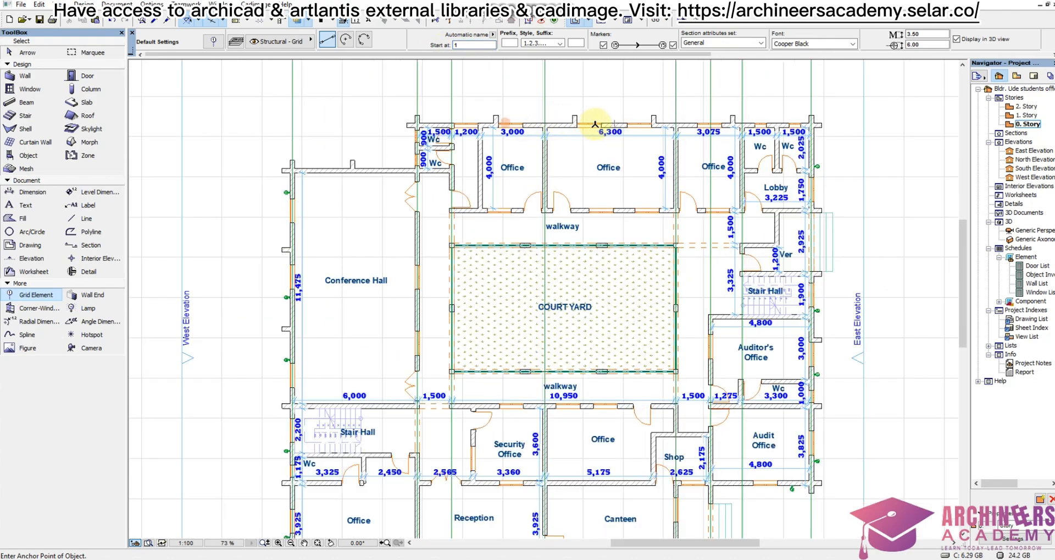
scroll(596, 124, up, 6)
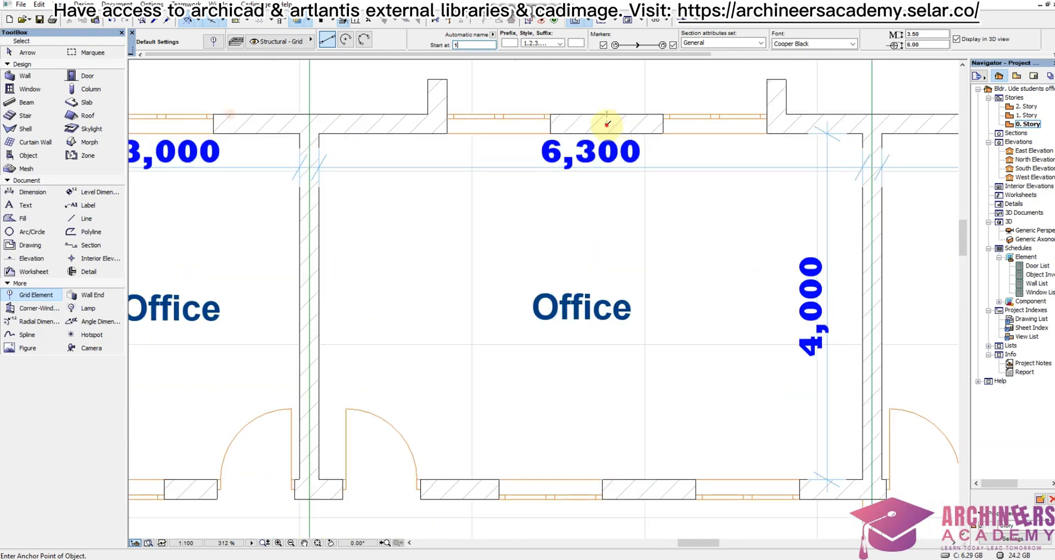
click(607, 122)
scroll(538, 146, down, 8)
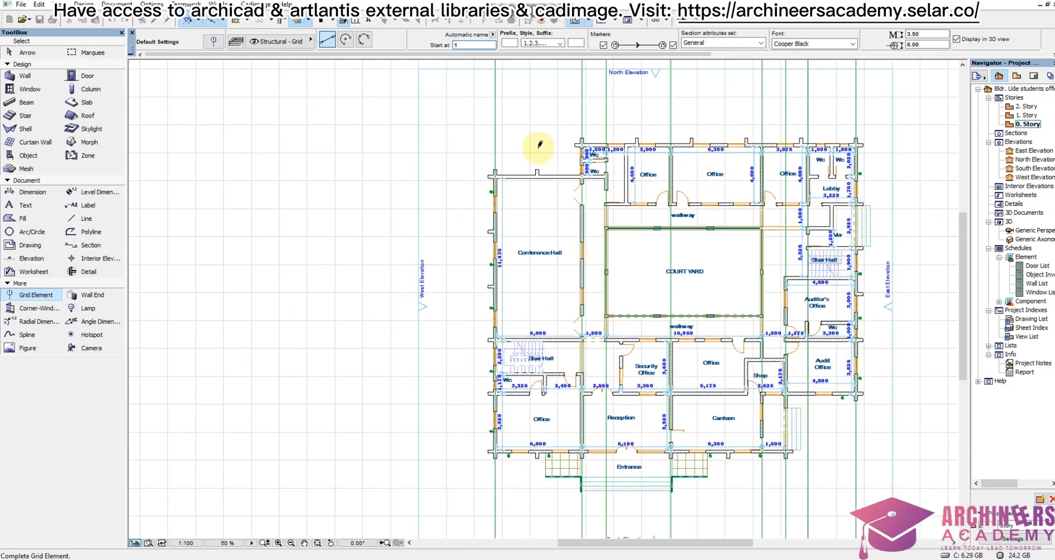
click(378, 144)
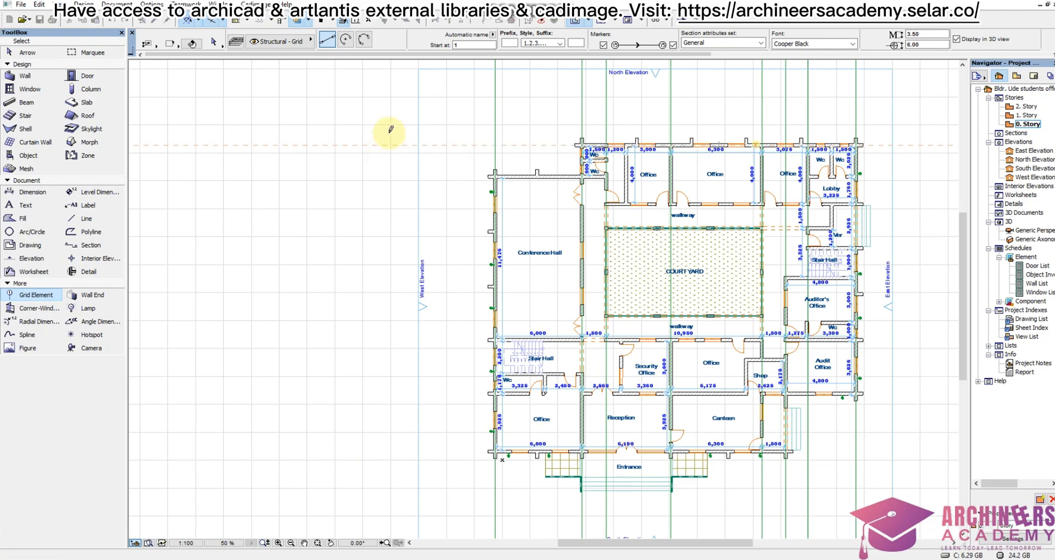
- Stretch the east end of the north wall's horizontal grid line out past the East Elevation line
scroll(715, 144, up, 4)
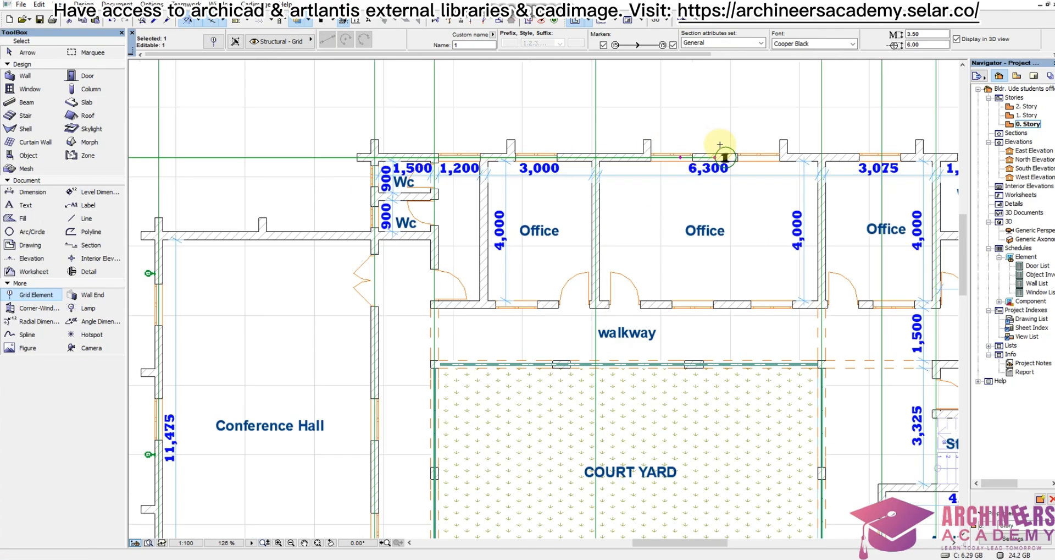
click(716, 157)
scroll(619, 176, down, 3)
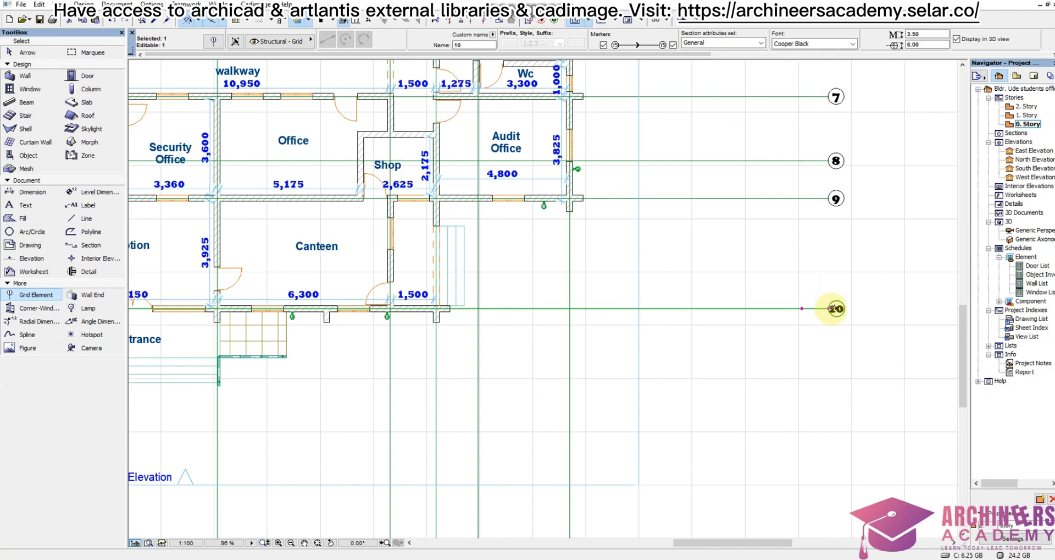
- Align the east end of grid line 10 with grid line 9's east end and deselect it
click(829, 308)
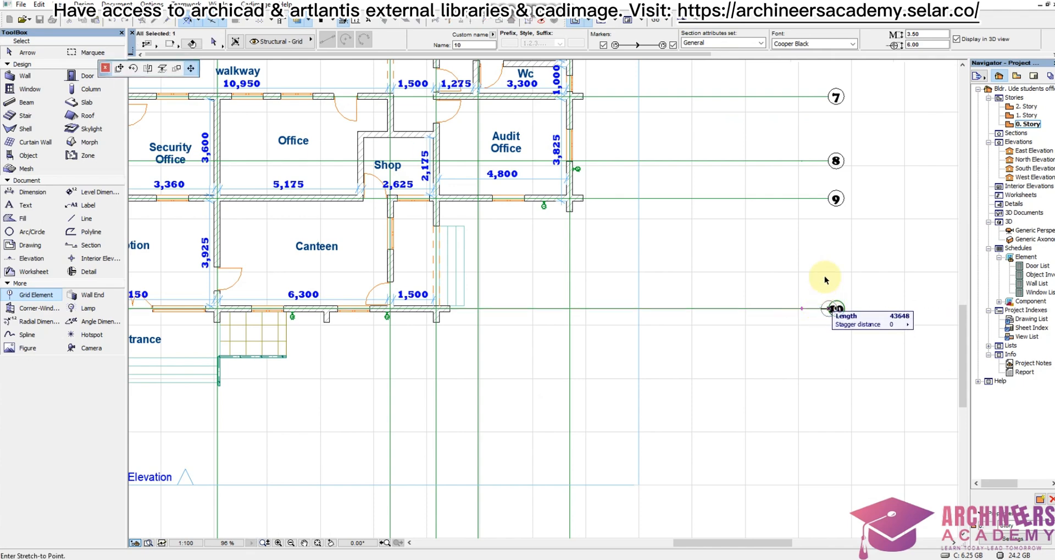
click(829, 199)
key(Escape)
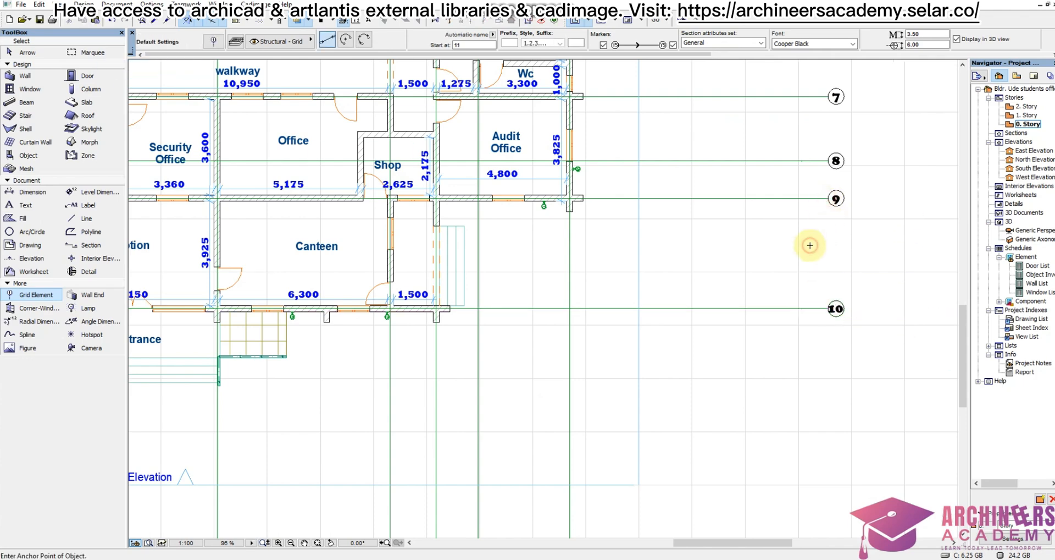
- Examine the lettered and numbered grid lines and their markers on all sides of the 0. Story plan
scroll(758, 310, down, 3)
scroll(748, 349, down, 3)
scroll(747, 349, up, 3)
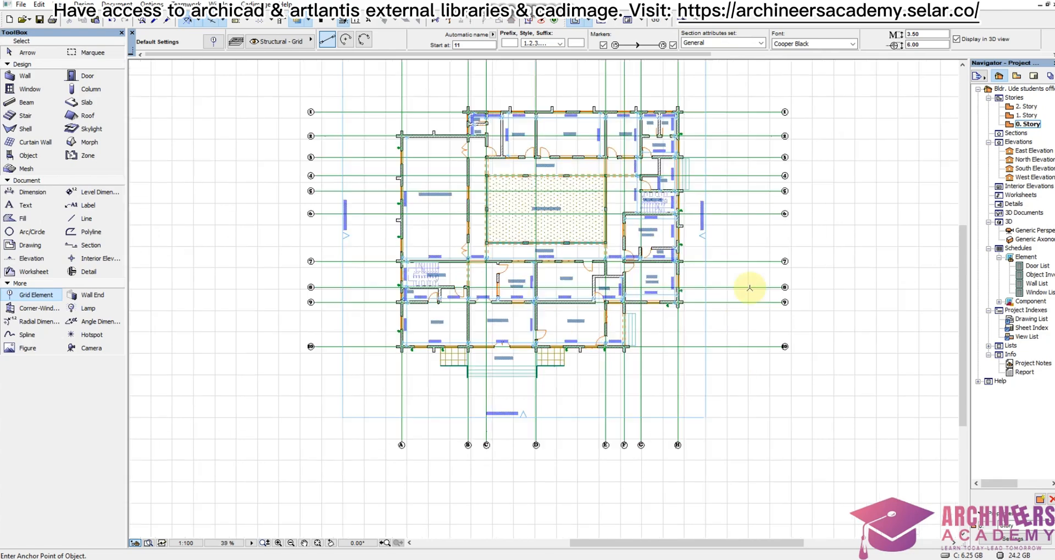
scroll(668, 170, down, 3)
scroll(562, 111, up, 3)
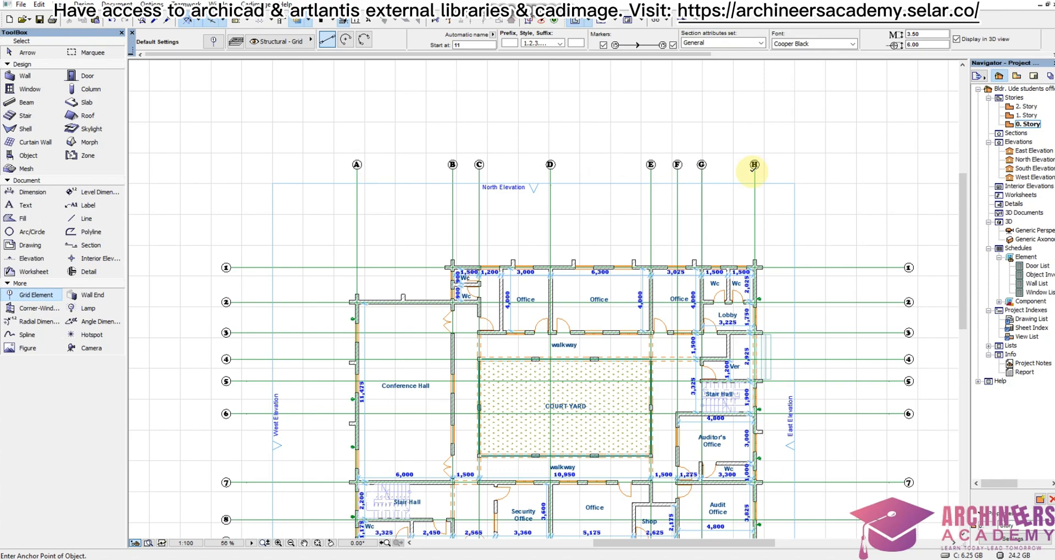
scroll(752, 164, down, 3)
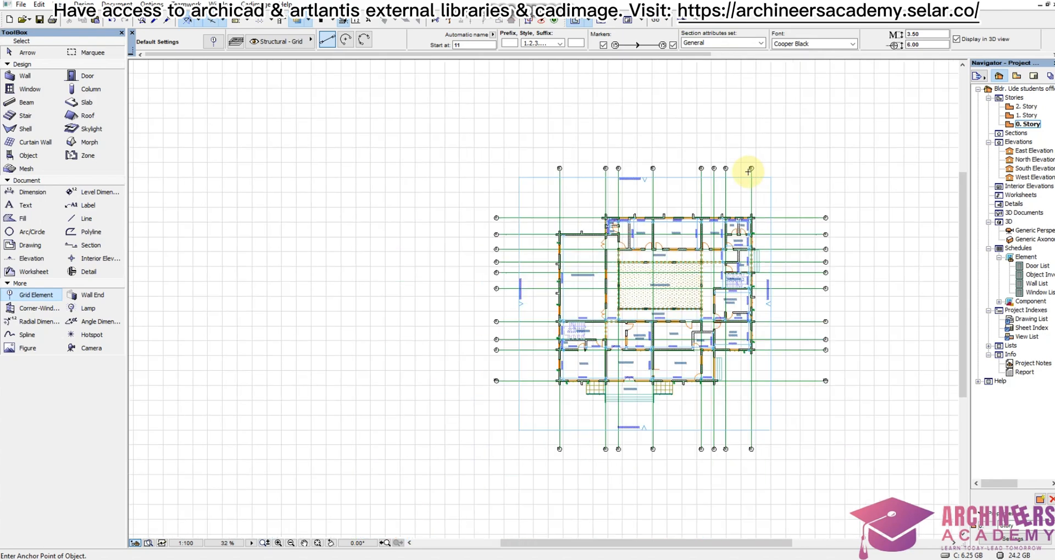
scroll(876, 299, up, 2)
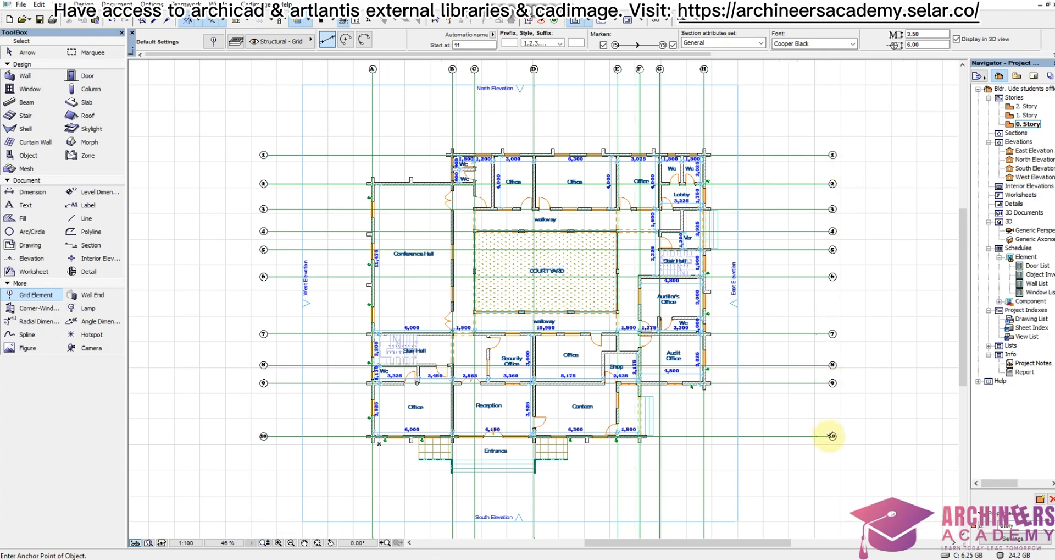
scroll(832, 501, up, 2)
scroll(756, 305, down, 4)
scroll(738, 356, up, 2)
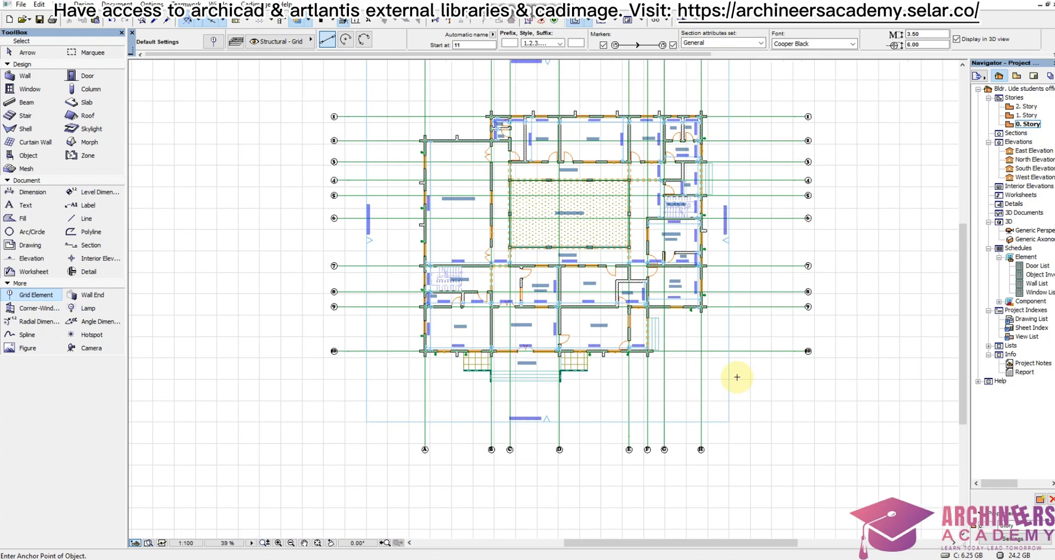
scroll(533, 328, down, 2)
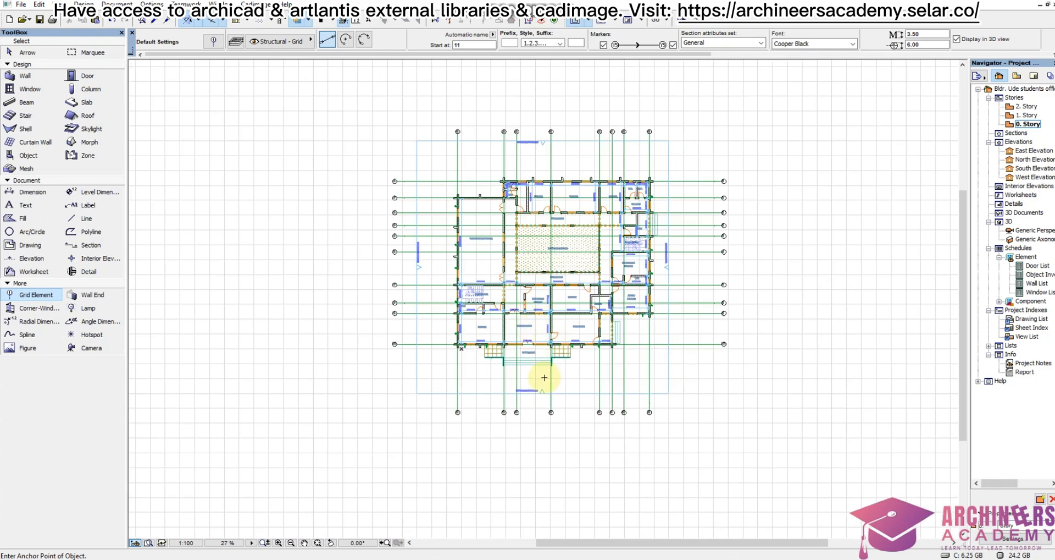
scroll(536, 374, up, 2)
scroll(555, 329, up, 3)
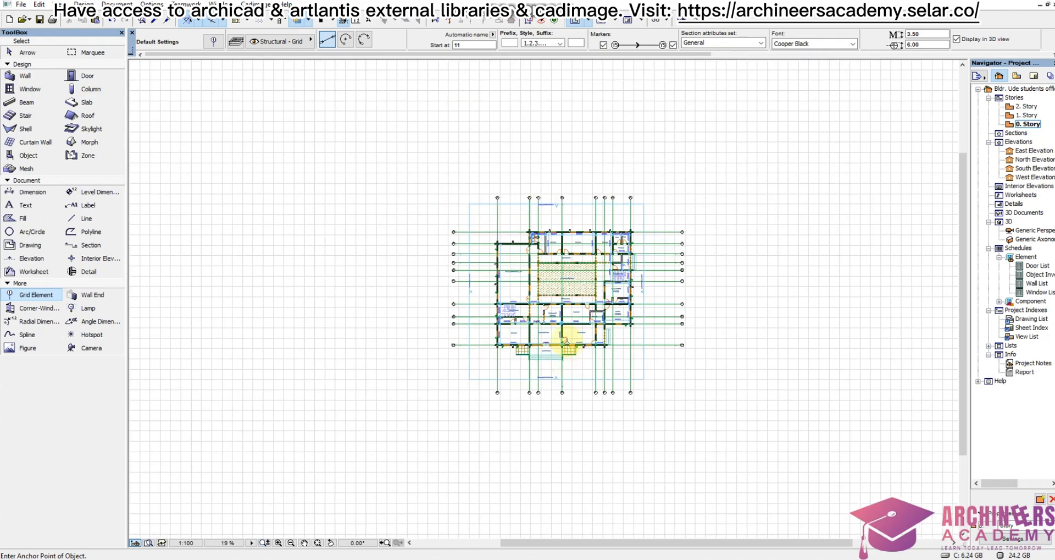
scroll(544, 295, up, 1)
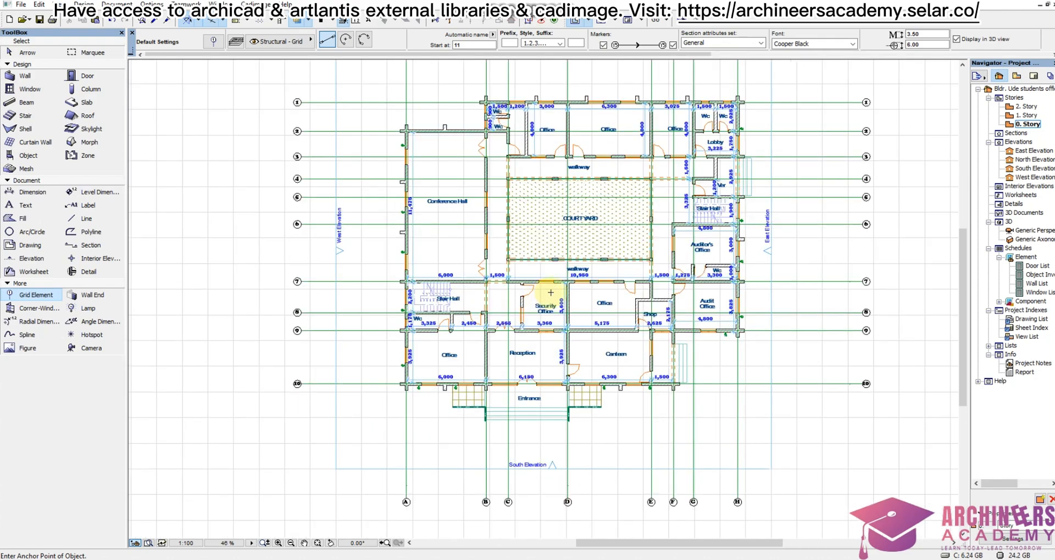
scroll(553, 296, down, 3)
scroll(591, 309, up, 1)
scroll(594, 302, up, 1)
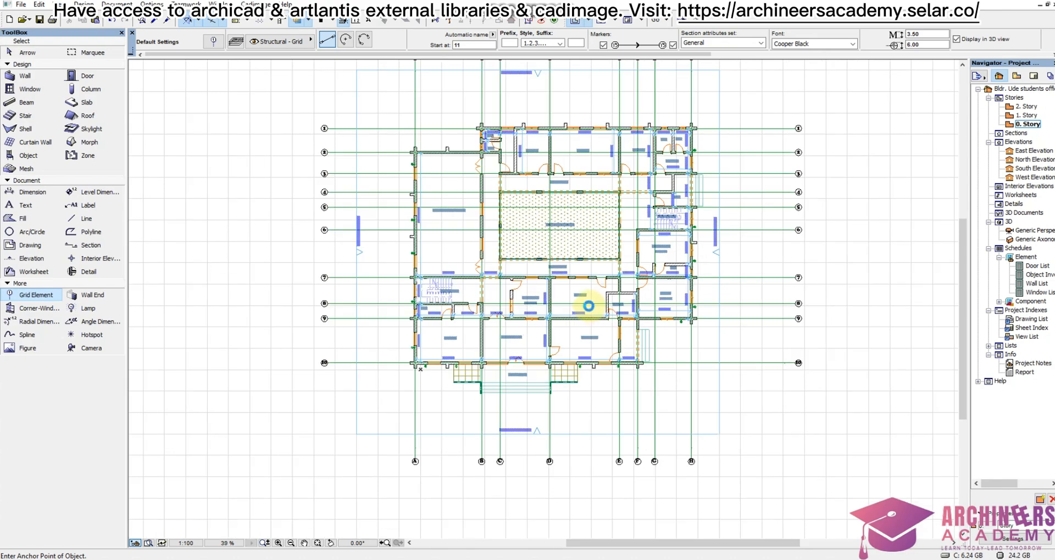
scroll(598, 286, down, 2)
scroll(602, 273, up, 1)
scroll(596, 277, up, 1)
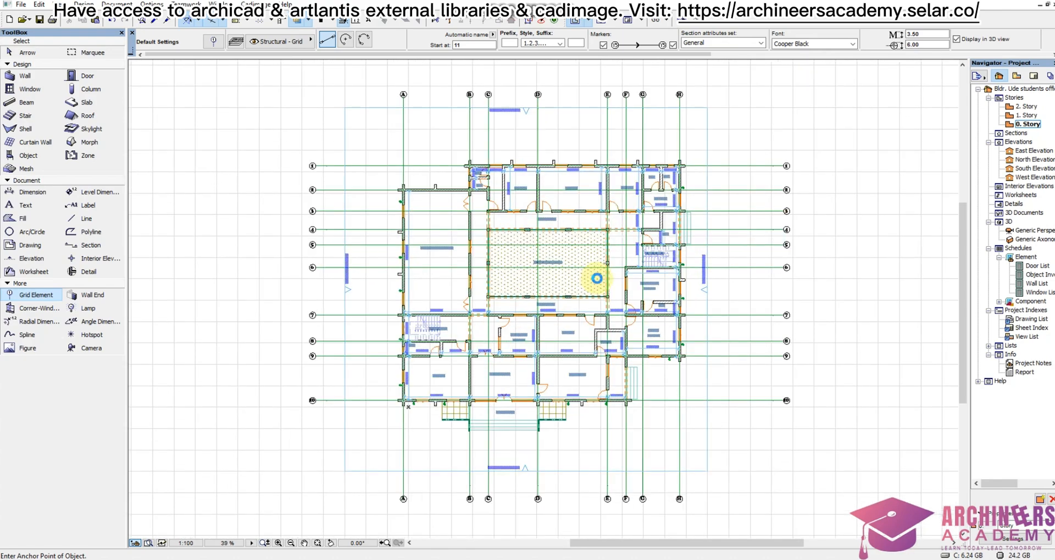
scroll(542, 169, up, 1)
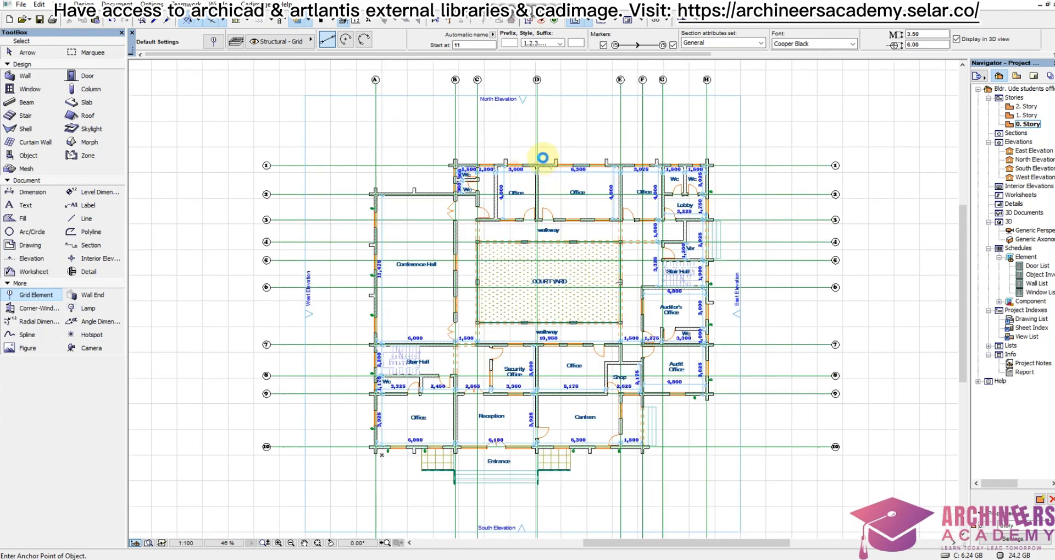
scroll(544, 160, down, 1)
scroll(506, 477, up, 2)
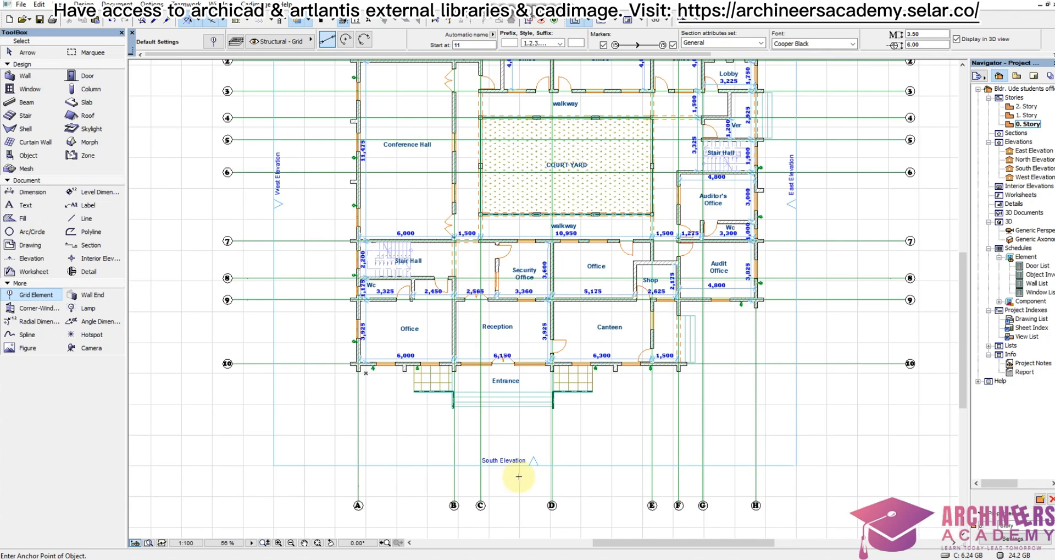
- Select the South Elevation marker line on the plan and open its elevation view
shift+drag(516, 485, 546, 433)
scroll(593, 417, down, 2)
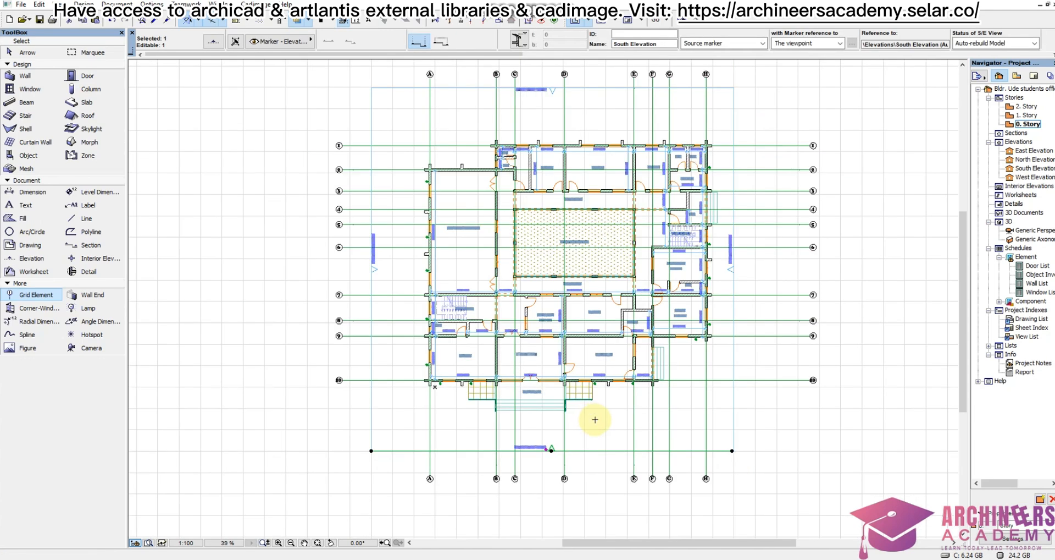
right_click(597, 421)
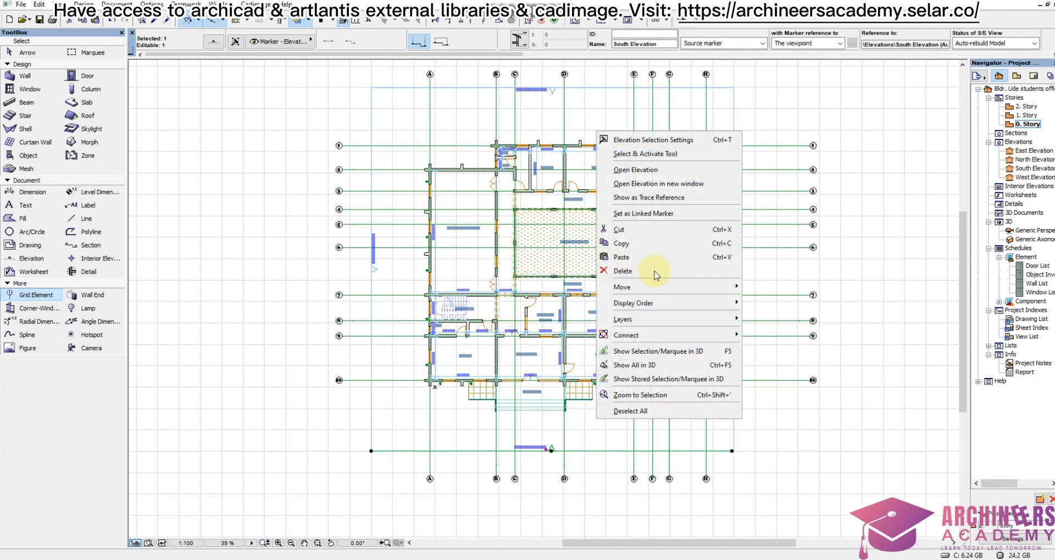
click(655, 173)
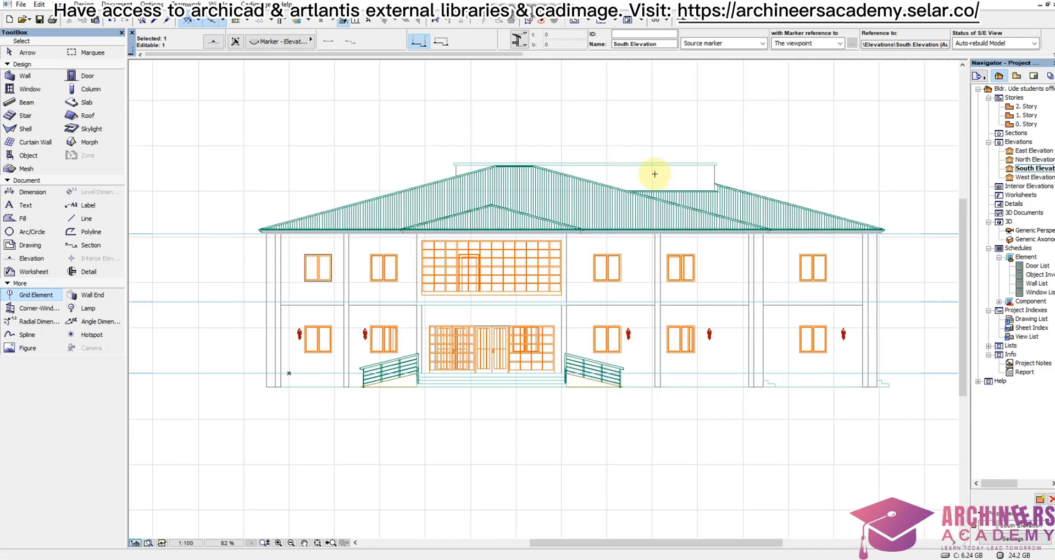
- Select the entire south elevation drawing together with grid lines A to H and their dimensions, and copy it
scroll(577, 179, down, 3)
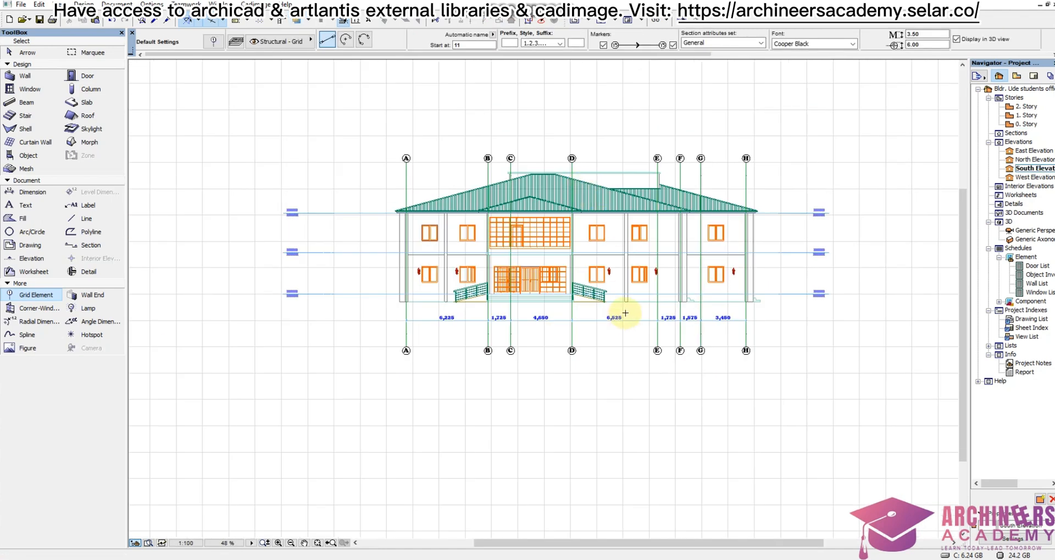
scroll(625, 313, up, 2)
scroll(613, 317, down, 2)
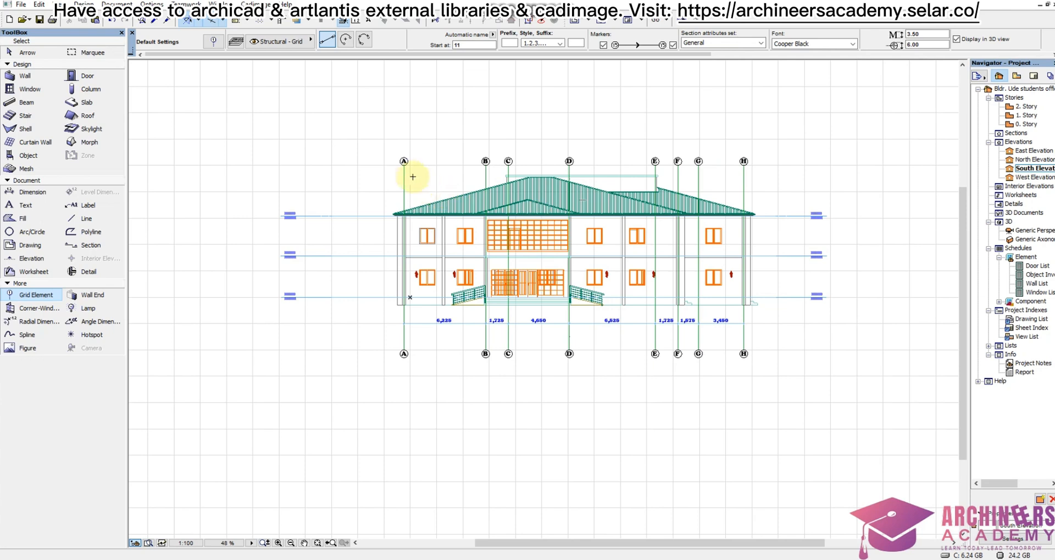
shift+click(386, 129)
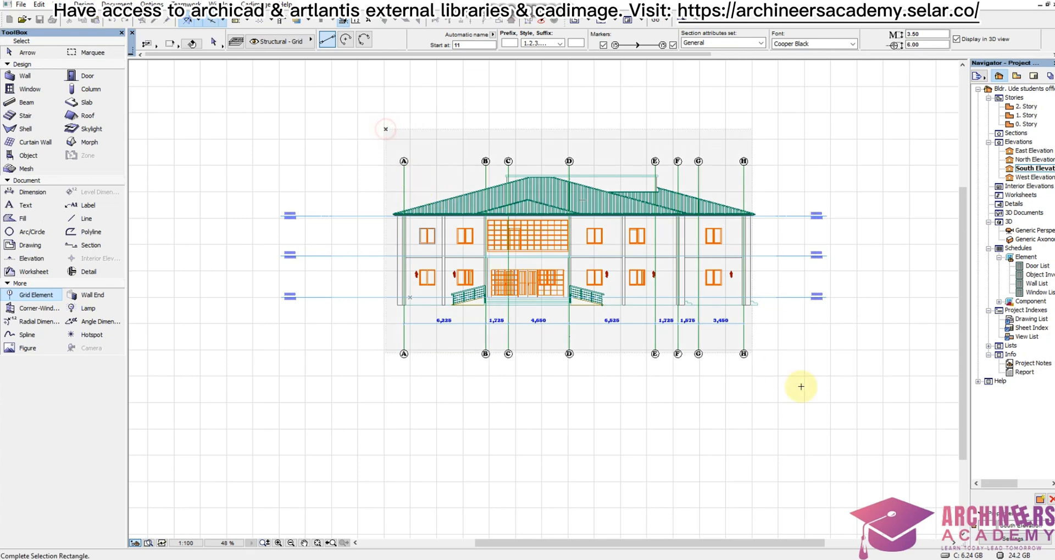
shift+click(771, 409)
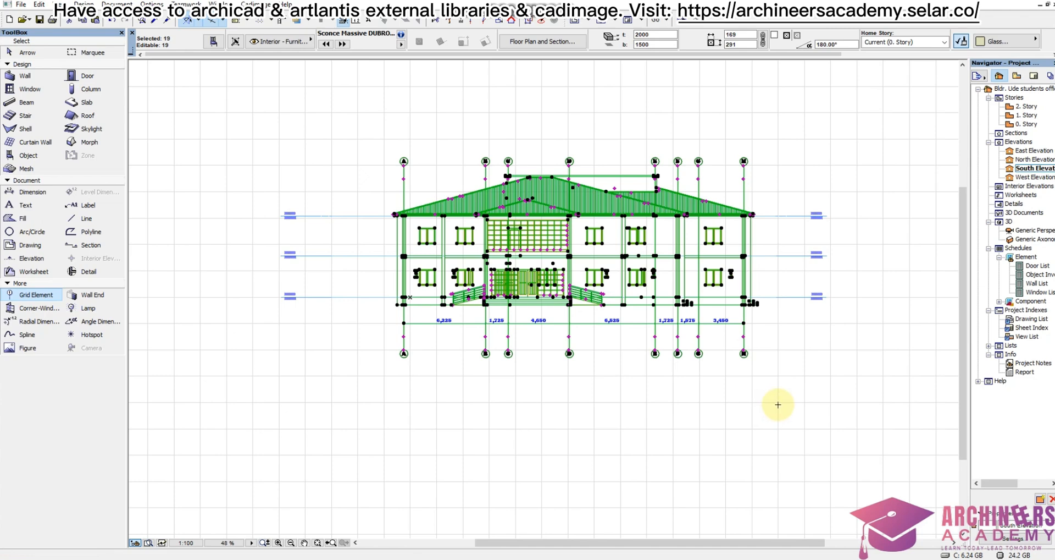
right_click(786, 333)
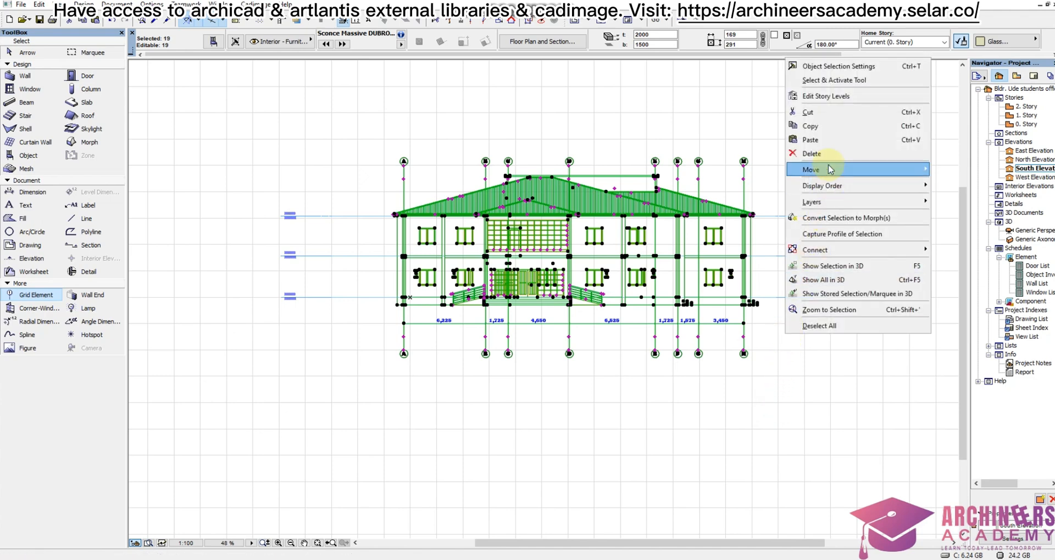
click(841, 126)
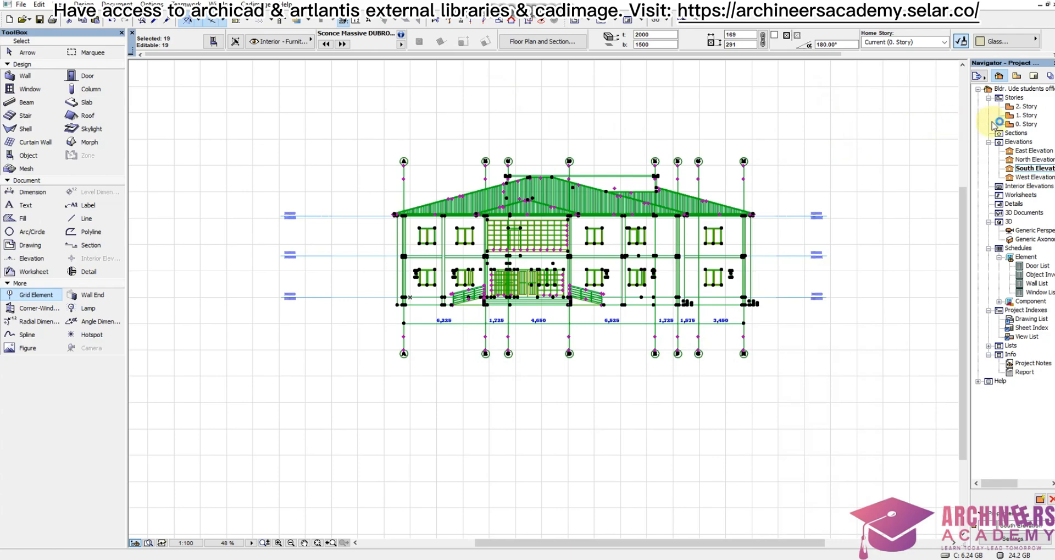
- Return to the 0. Story plan and paste the copied south elevation into the empty area west of the plan
double_click(1026, 123)
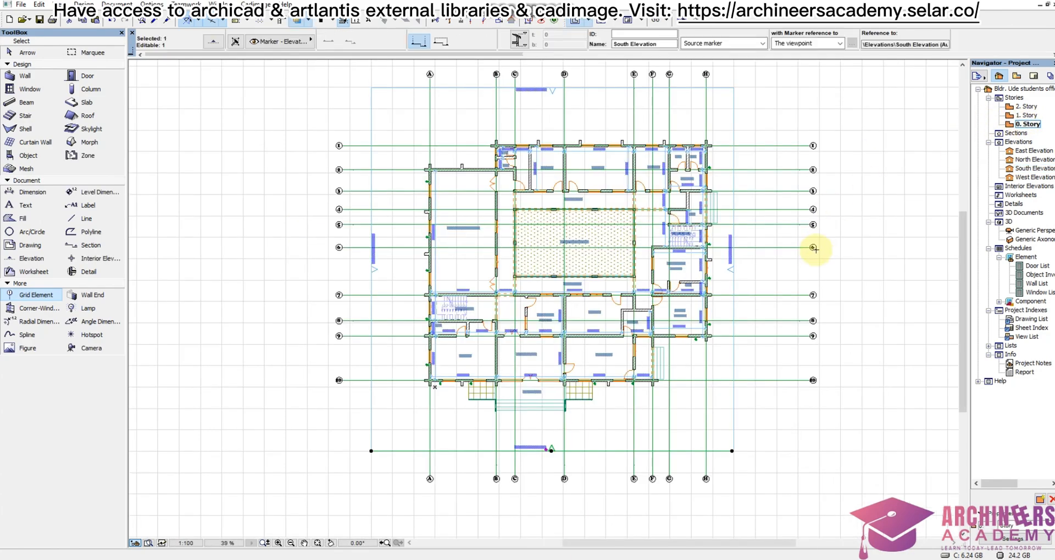
scroll(833, 242, down, 5)
scroll(536, 257, up, 2)
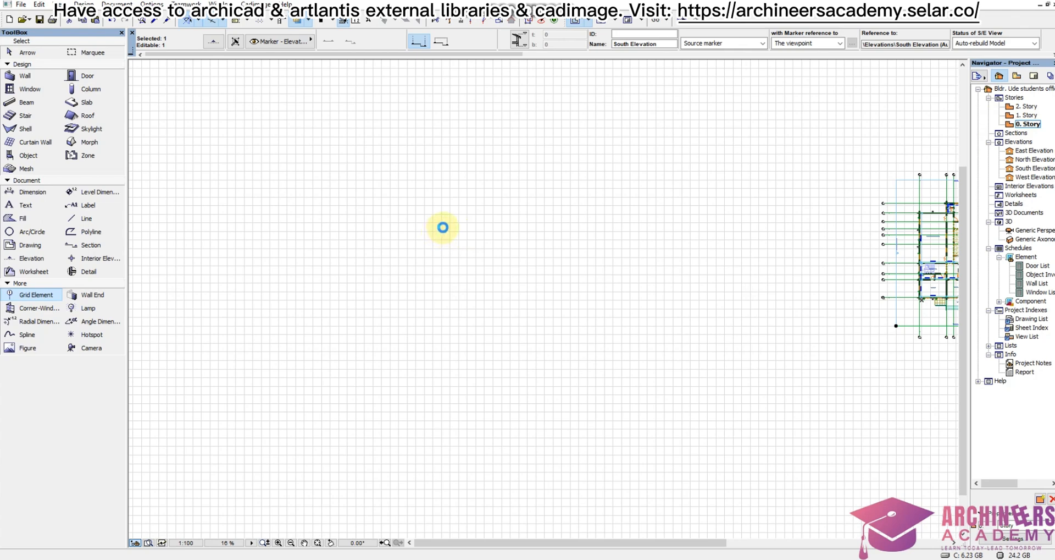
click(584, 248)
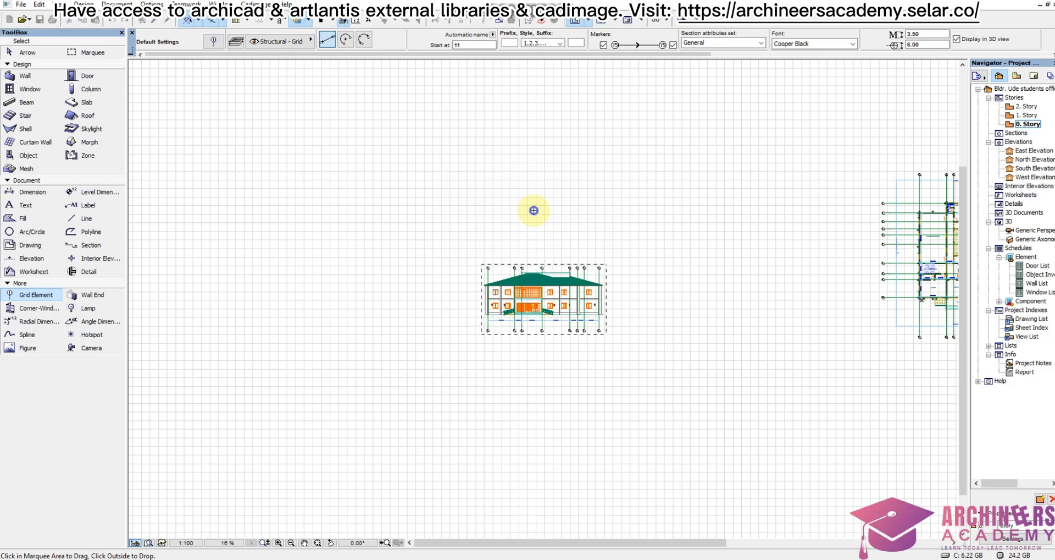
right_click(534, 210)
click(556, 246)
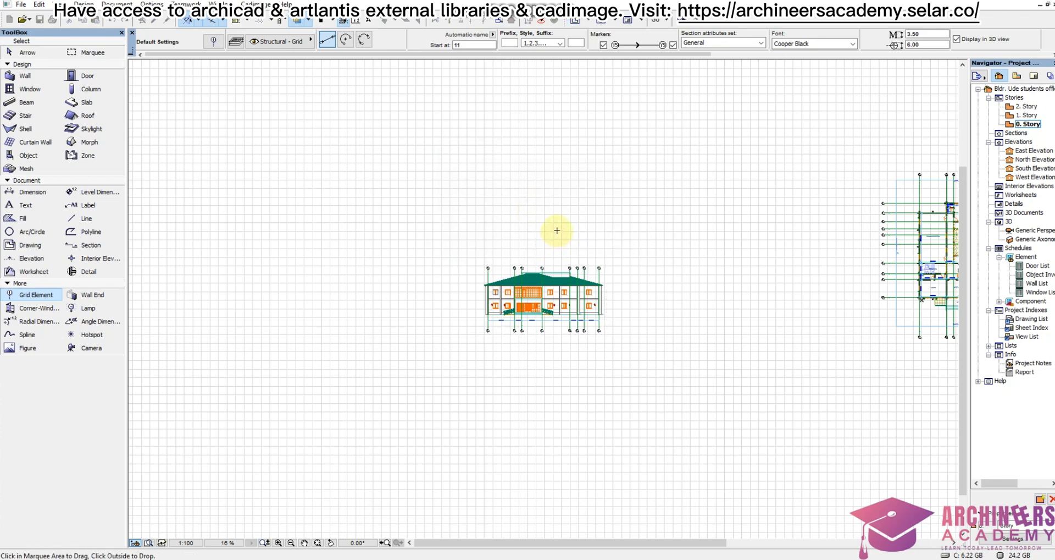
right_click(551, 189)
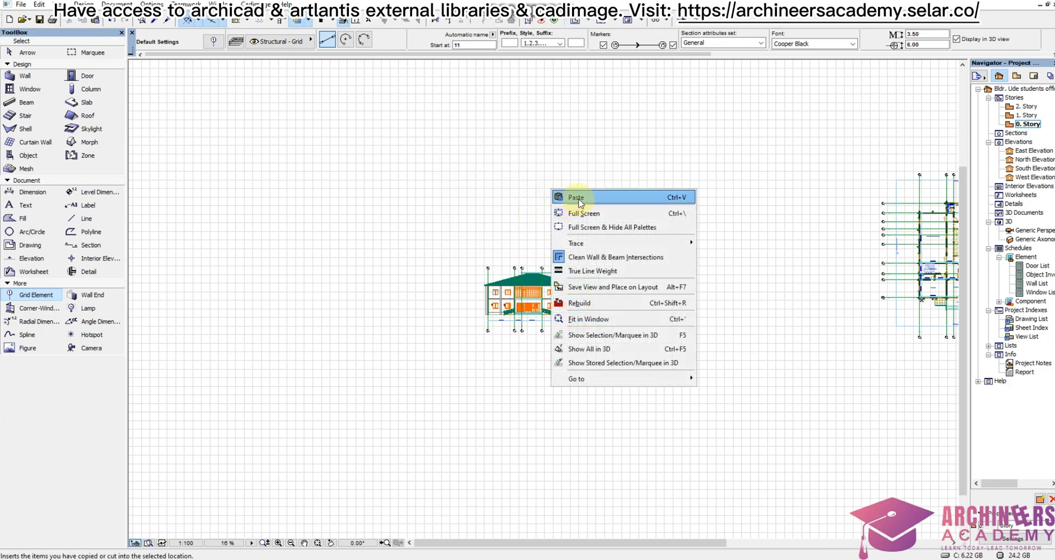
click(544, 185)
- Select the East Elevation marker line on the plan and open its elevation view
scroll(480, 271, down, 5)
scroll(705, 267, up, 1)
scroll(705, 267, up, 8)
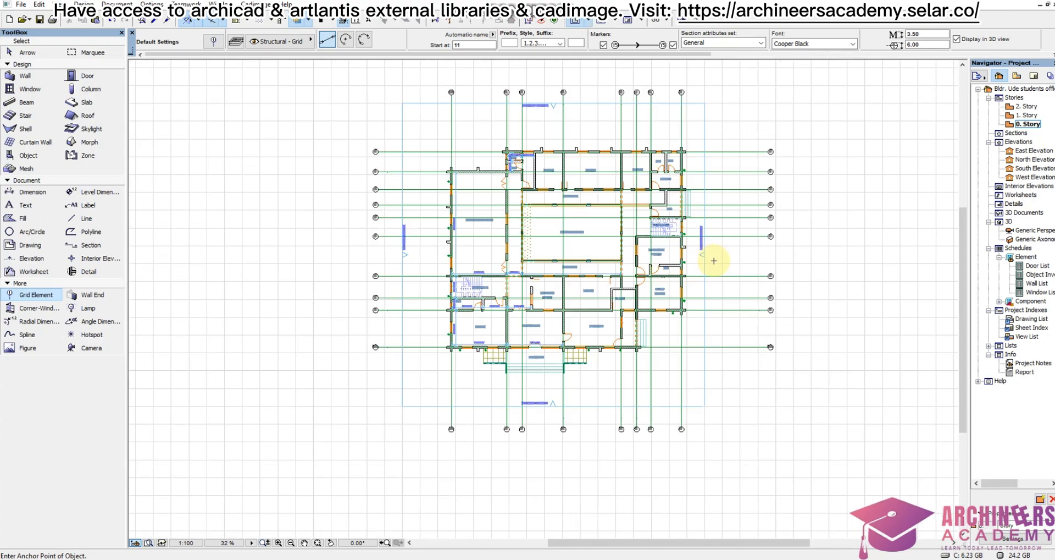
click(714, 253)
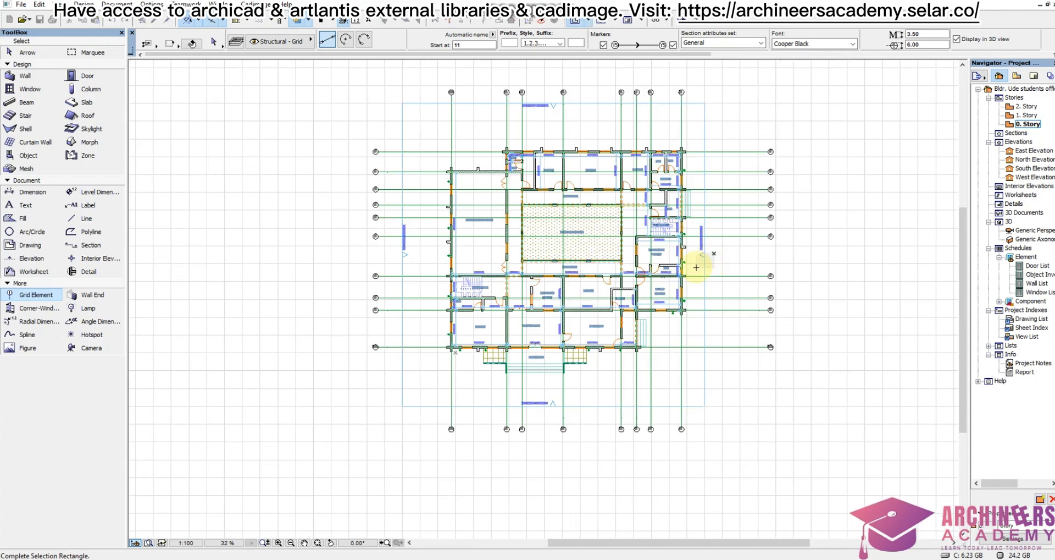
click(696, 267)
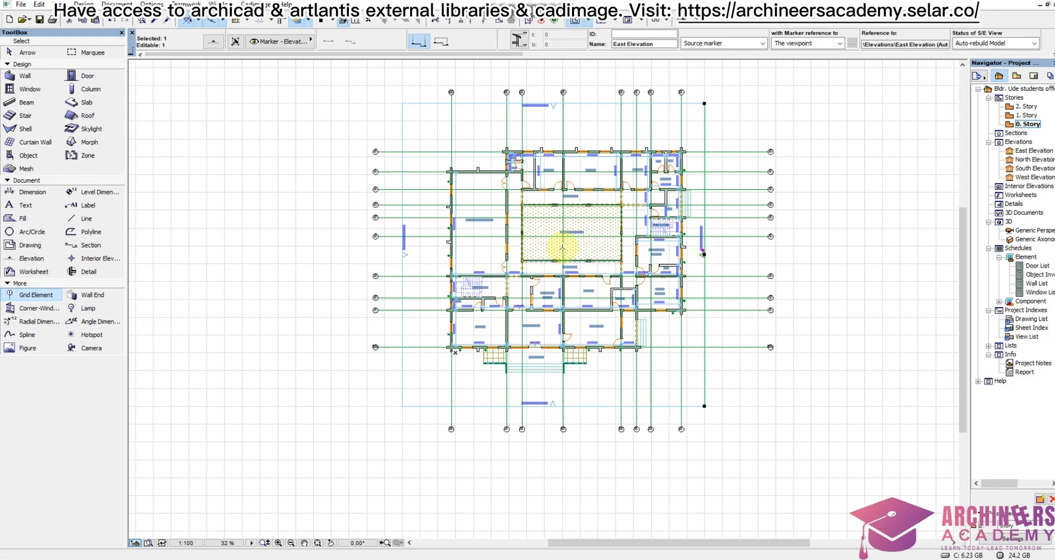
scroll(701, 234, up, 4)
right_click(724, 267)
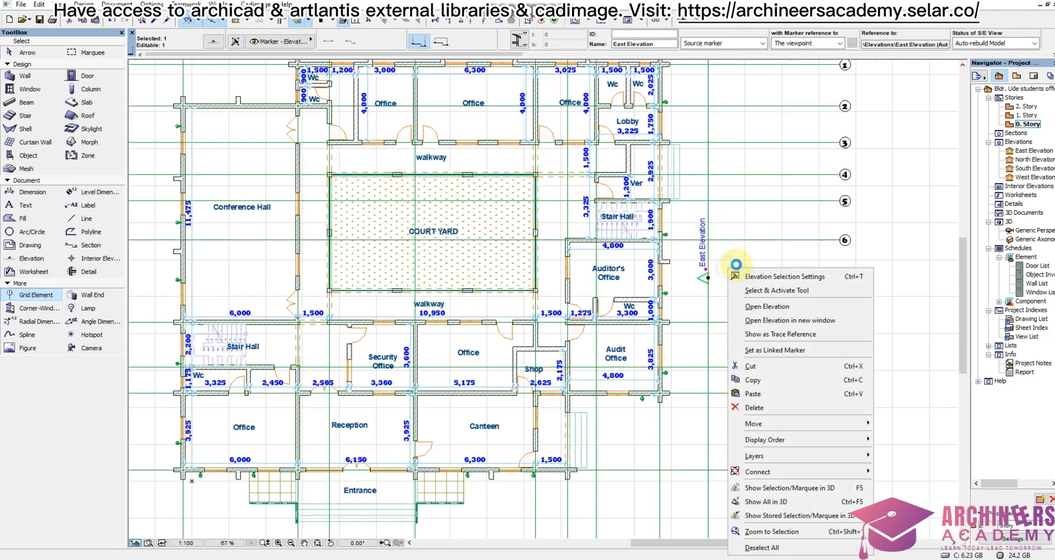
click(776, 306)
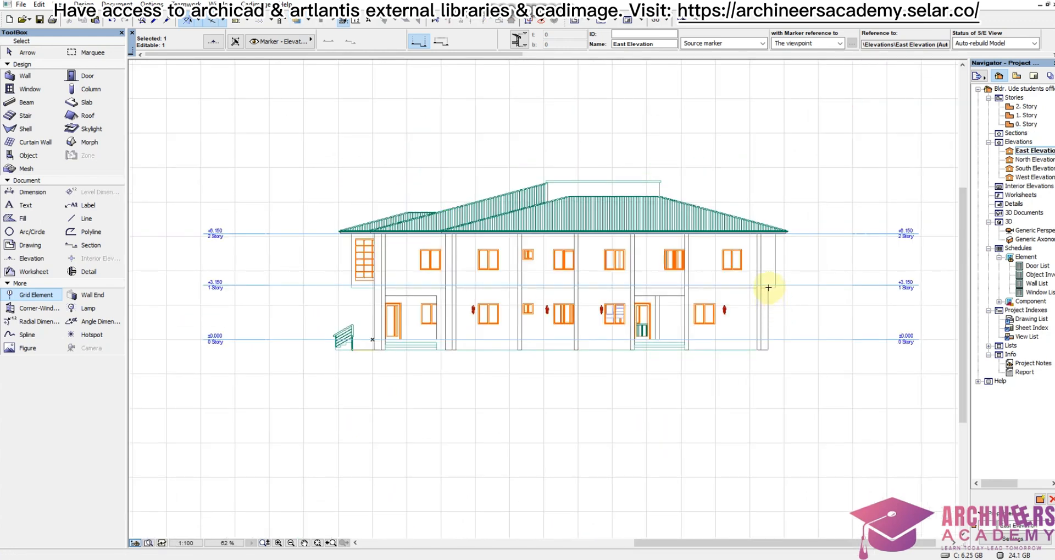
- Select the whole east elevation drawing with its numbered grid lines and dimensions, and copy it
drag(815, 123, 305, 447)
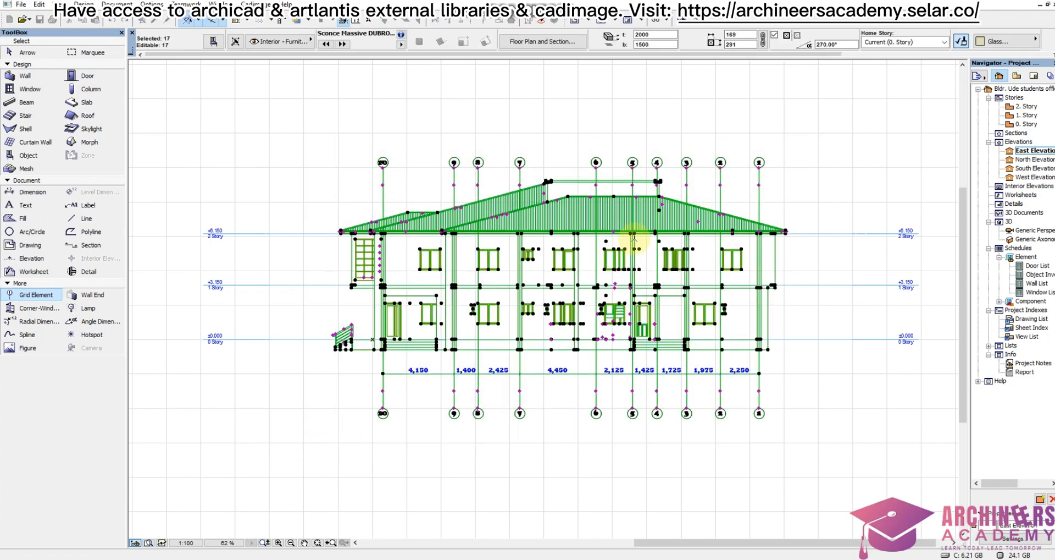
right_click(804, 165)
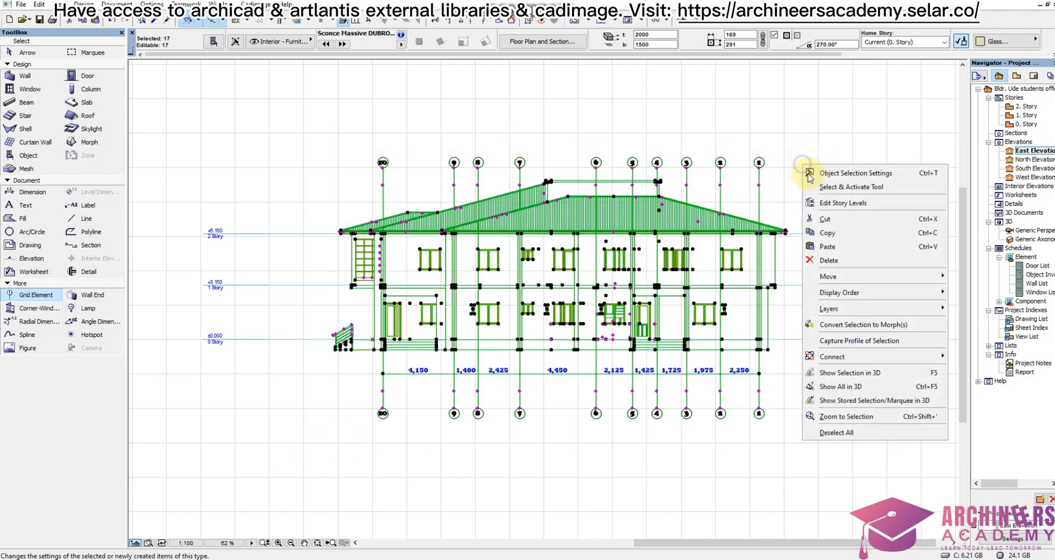
click(838, 230)
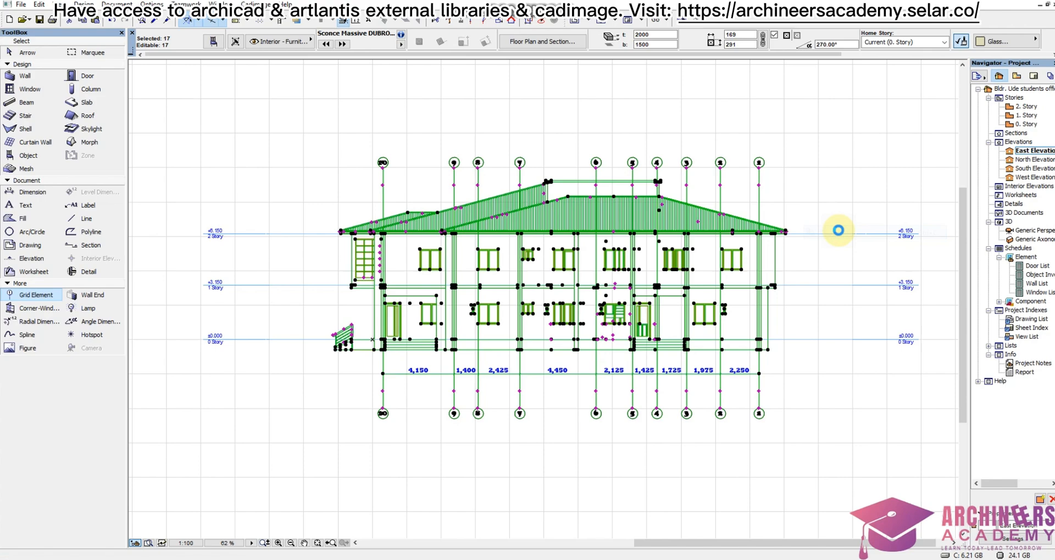
- Return to the 0. Story plan and paste the copied east elevation in the empty area west of the south elevation copy
double_click(1027, 127)
scroll(810, 233, down, 9)
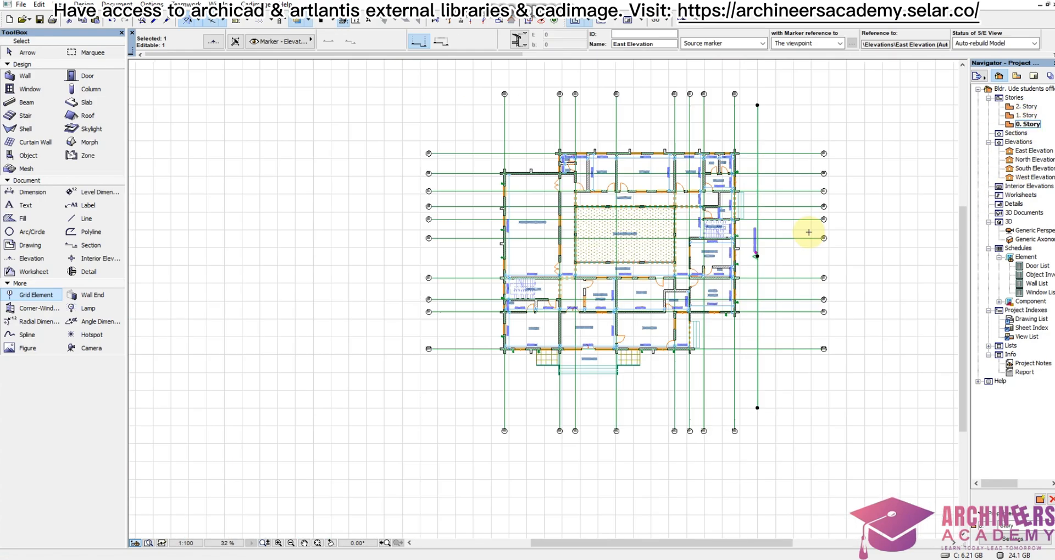
key(ctrl+v)
key(Escape)
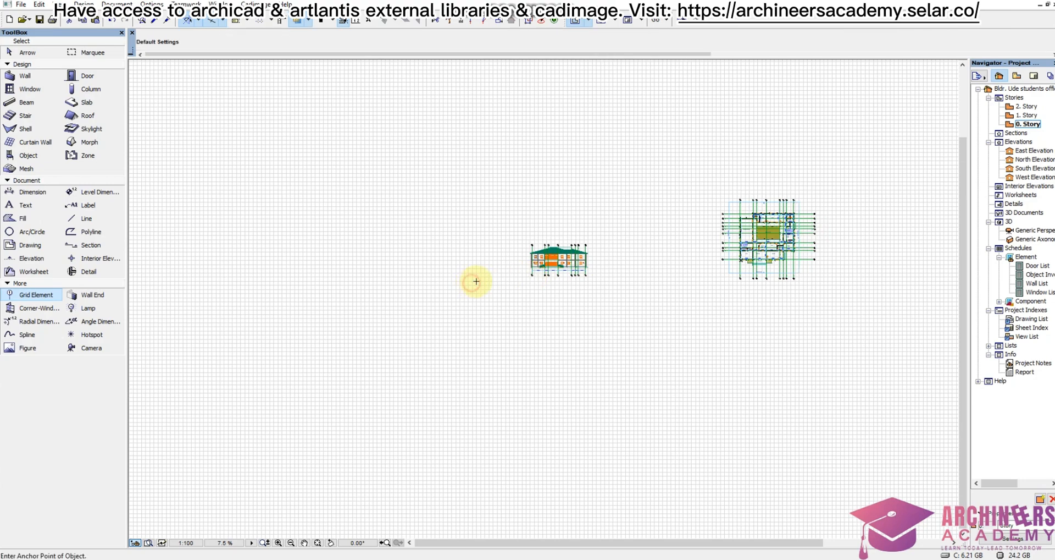
scroll(459, 256, up, 4)
scroll(435, 284, up, 3)
right_click(433, 209)
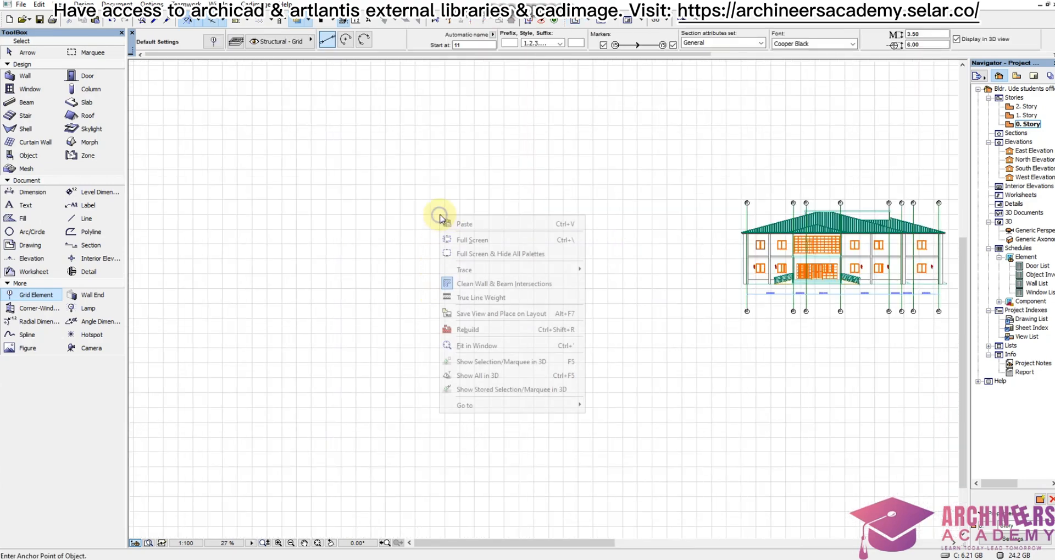
click(459, 227)
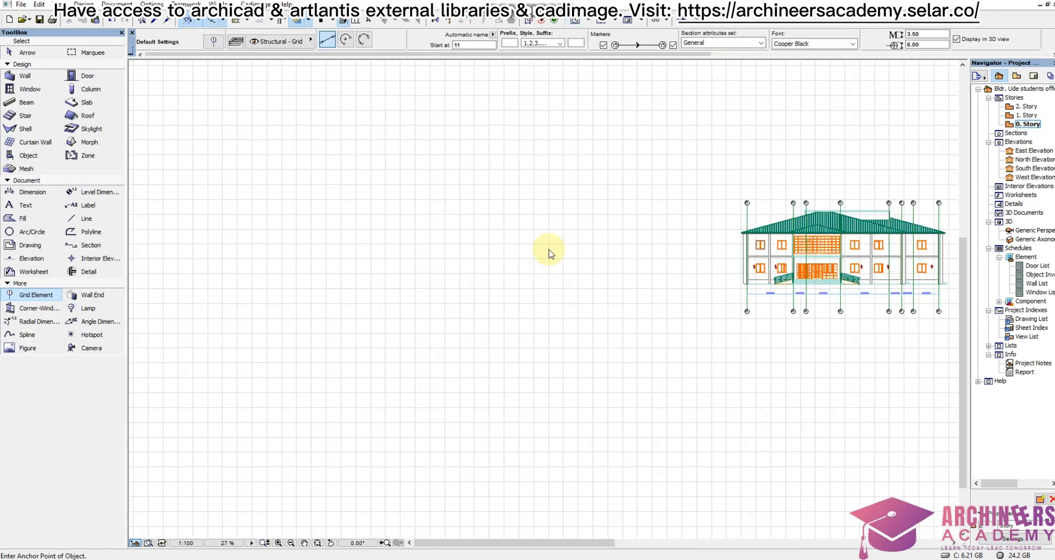
click(605, 252)
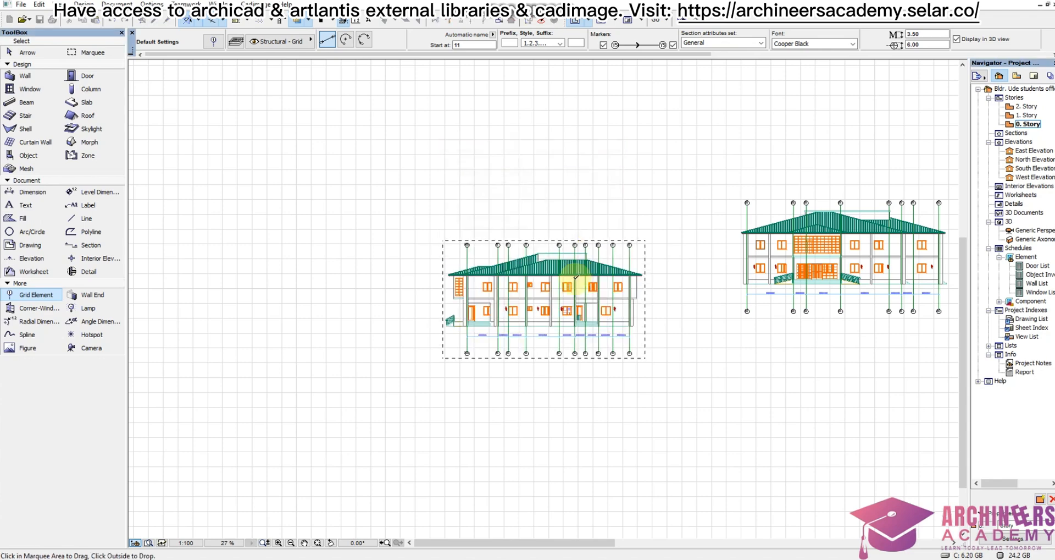
- Move the pasted east elevation farther west, level with the south elevation copy, and confirm its placement
click(575, 277)
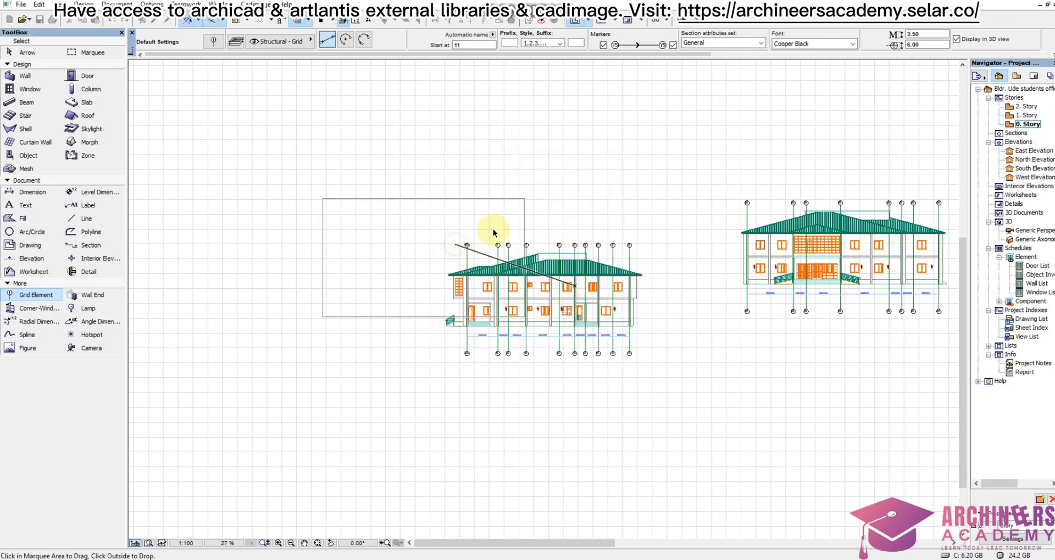
right_click(560, 187)
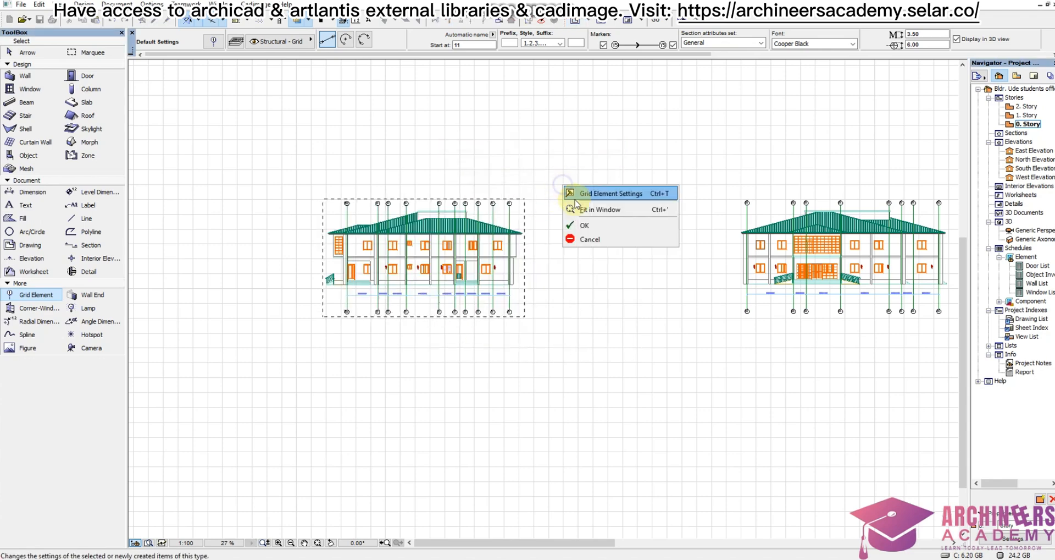
click(587, 226)
- Select the North Elevation marker line on the plan and open its elevation view
scroll(461, 232, down, 4)
scroll(851, 183, up, 2)
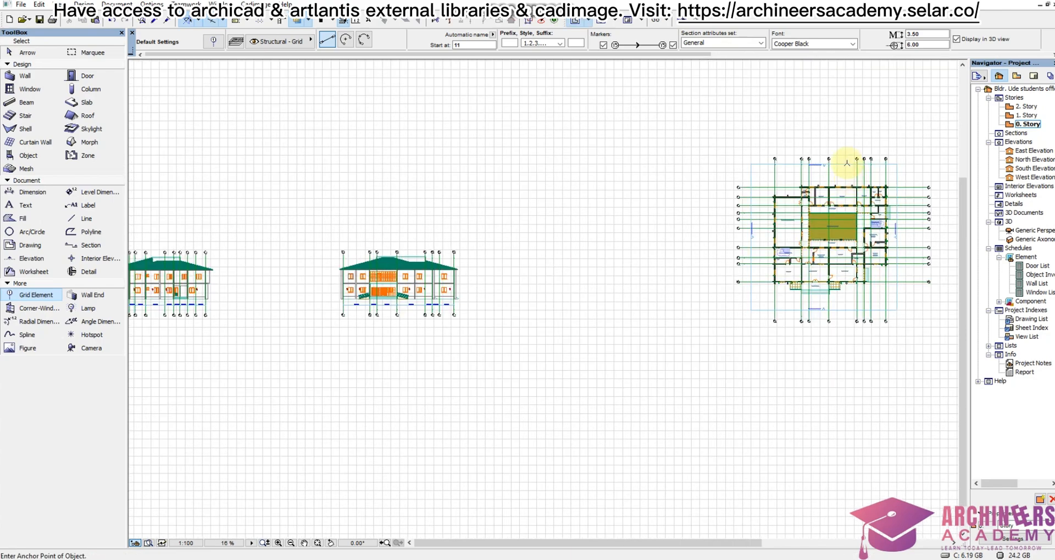
scroll(847, 162, up, 2)
click(802, 175)
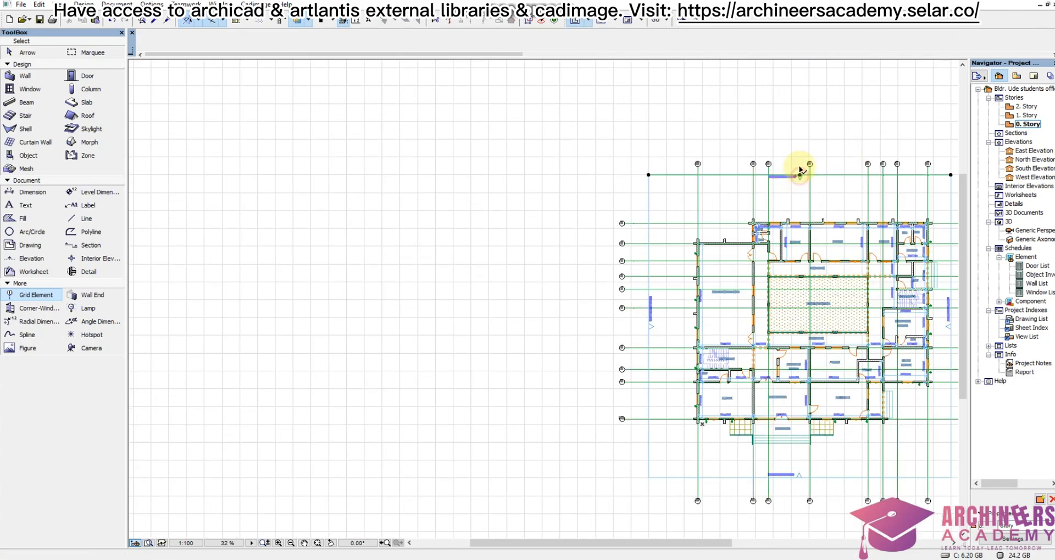
right_click(790, 128)
click(830, 165)
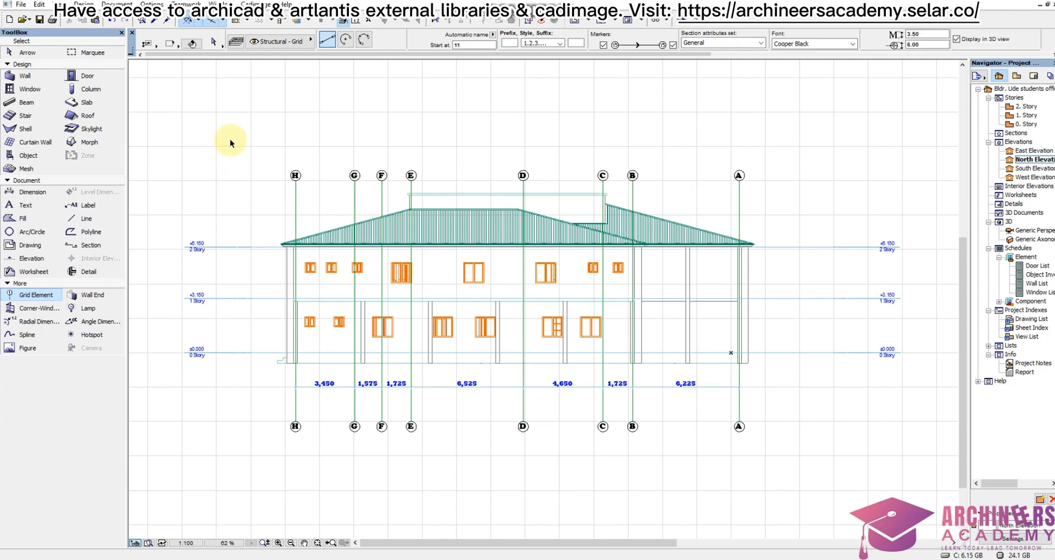
- Select the whole north elevation drawing with its lettered grid lines and dimensions, and copy it
drag(246, 133, 773, 455)
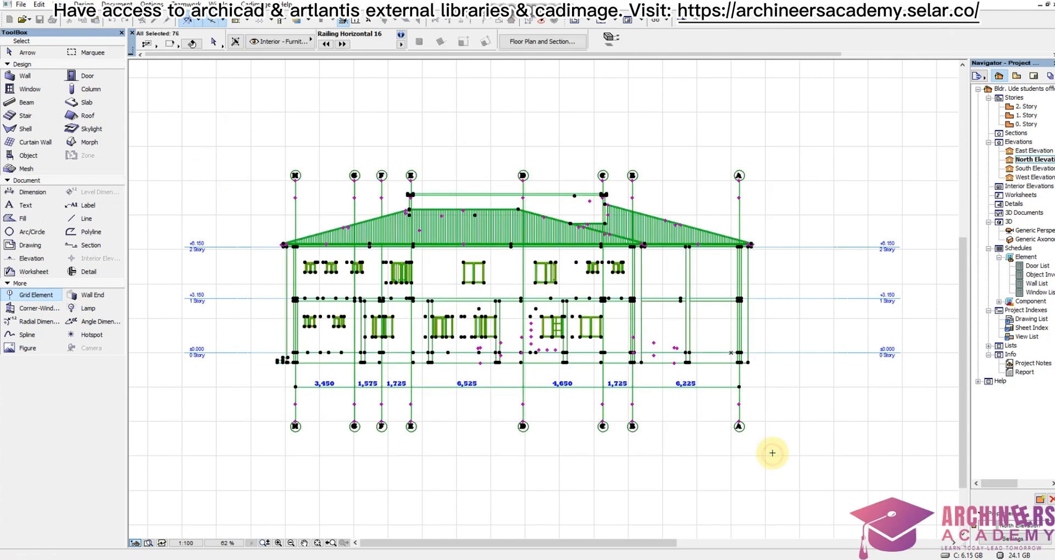
right_click(774, 411)
click(838, 201)
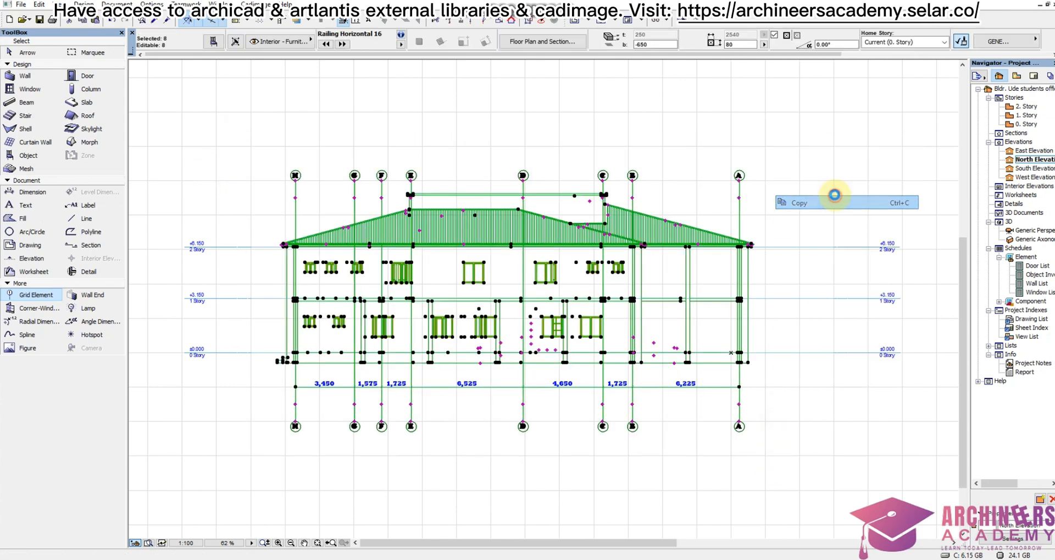
- Return to the 0. Story plan and paste the copied north elevation in the empty area west of the east elevation copy
double_click(1028, 116)
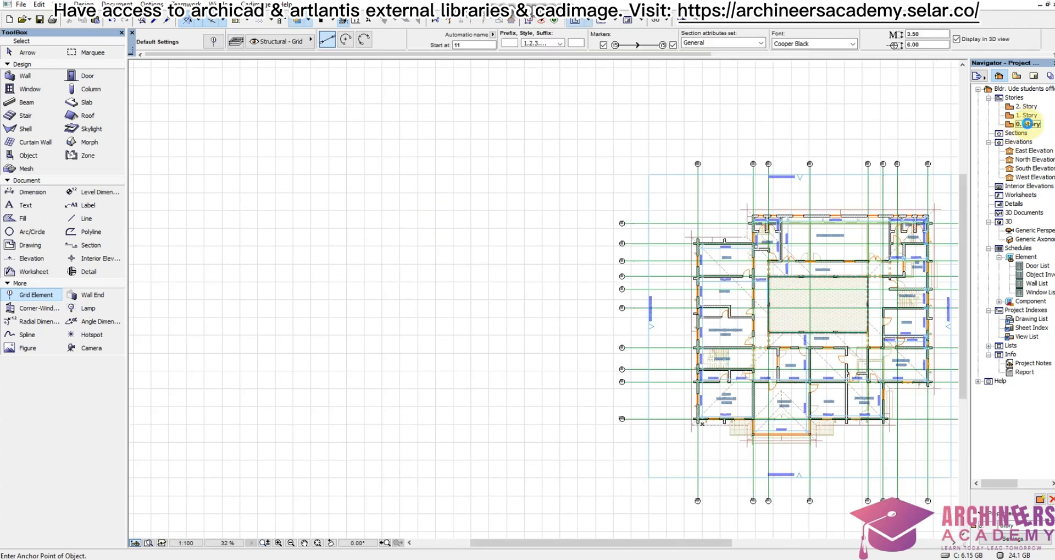
double_click(1027, 124)
scroll(814, 199, down, 5)
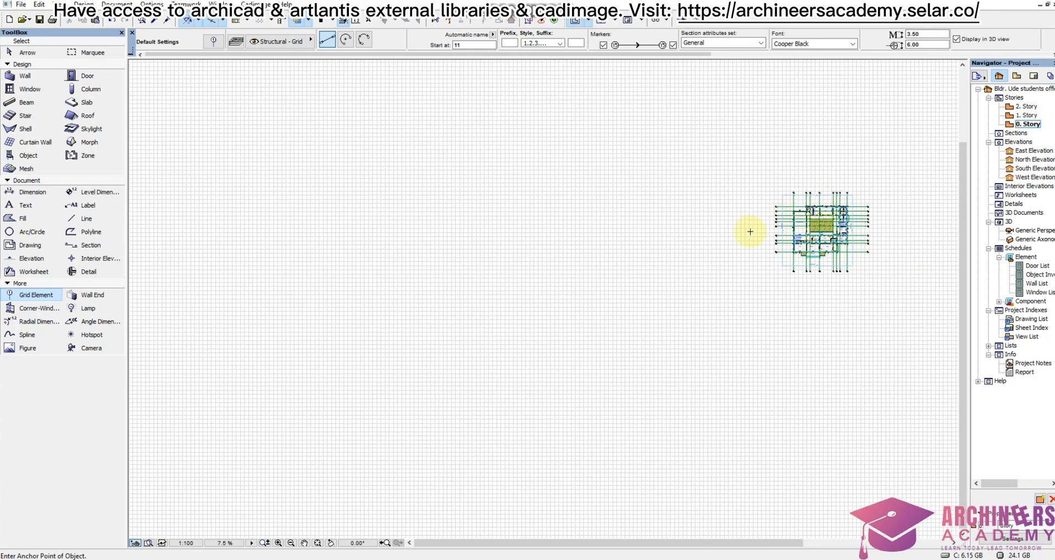
scroll(340, 254, up, 4)
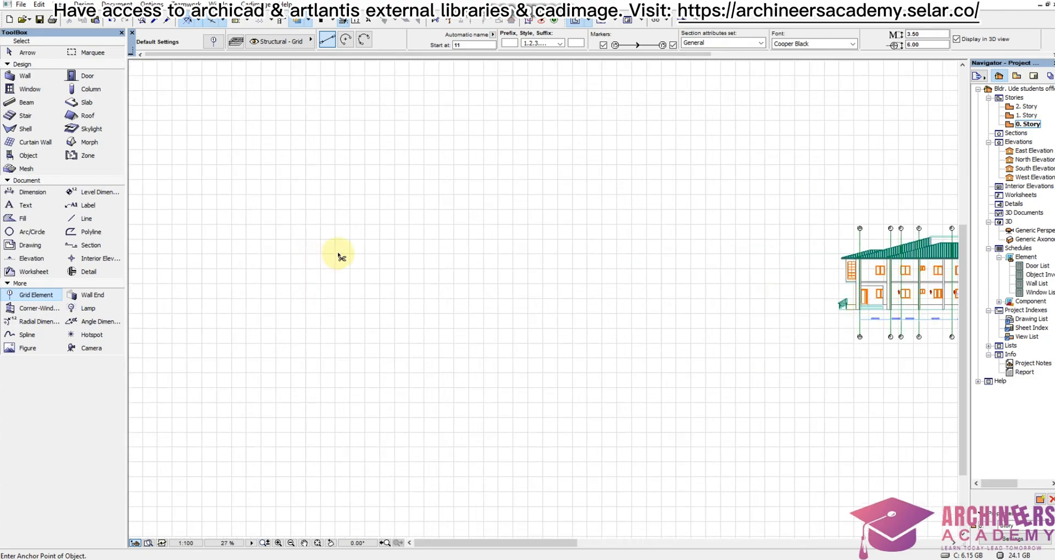
key(ctrl+v)
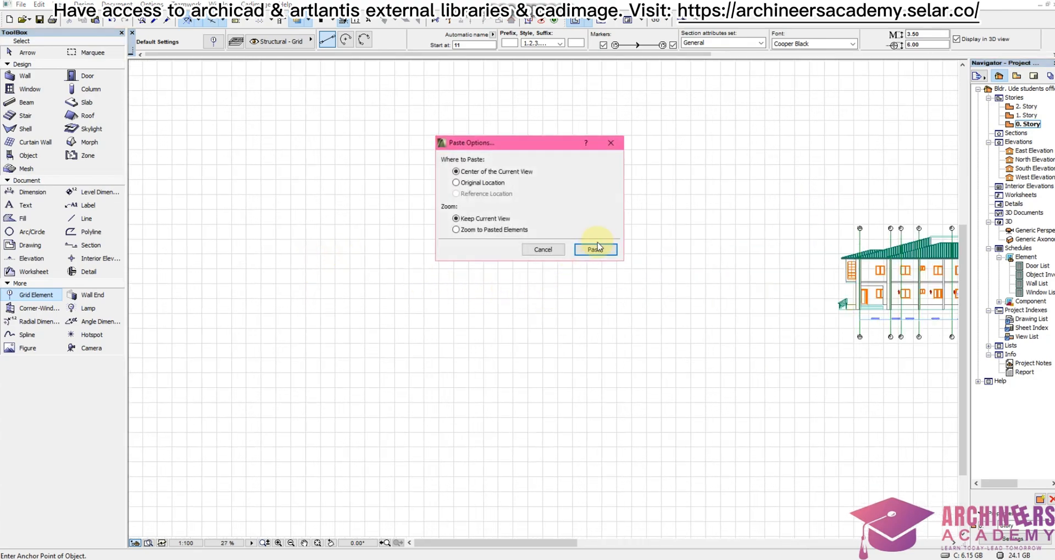
click(597, 250)
- Move the pasted north elevation up level with the east elevation copy and confirm its placement
drag(578, 284, 614, 264)
click(614, 187)
right_click(616, 177)
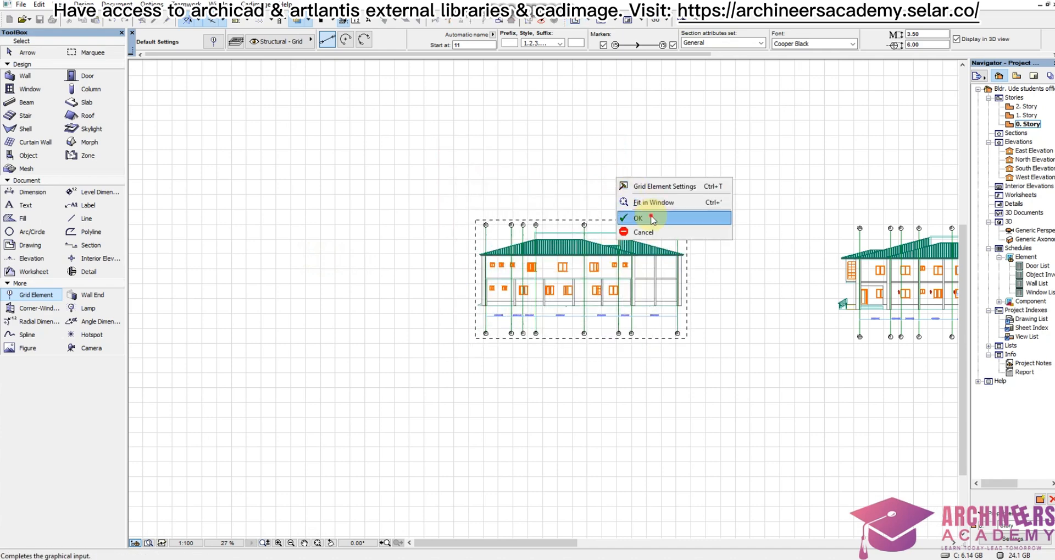
click(651, 218)
- Select the West Elevation marker line on the plan and open its elevation view
scroll(537, 244, down, 4)
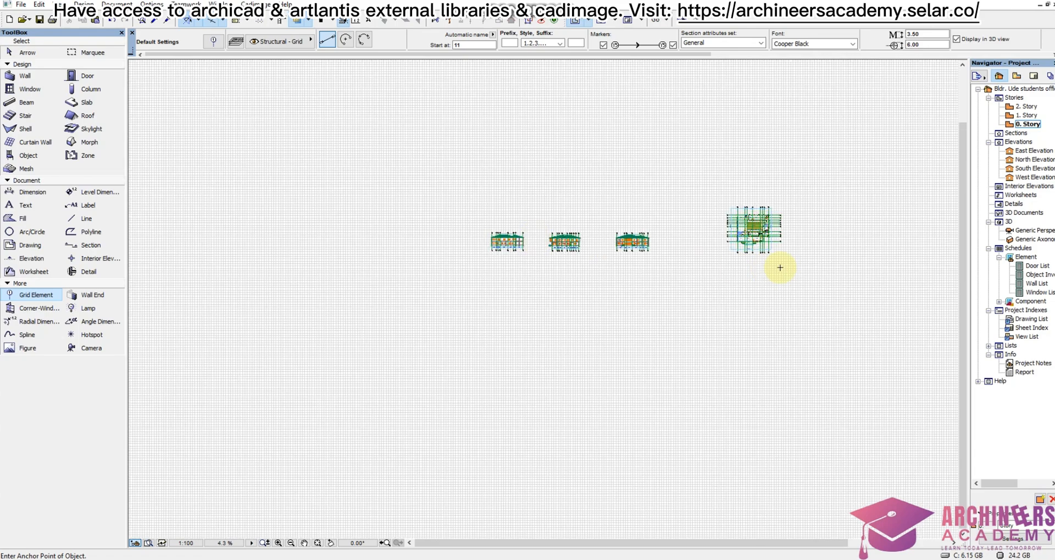
scroll(714, 192, up, 6)
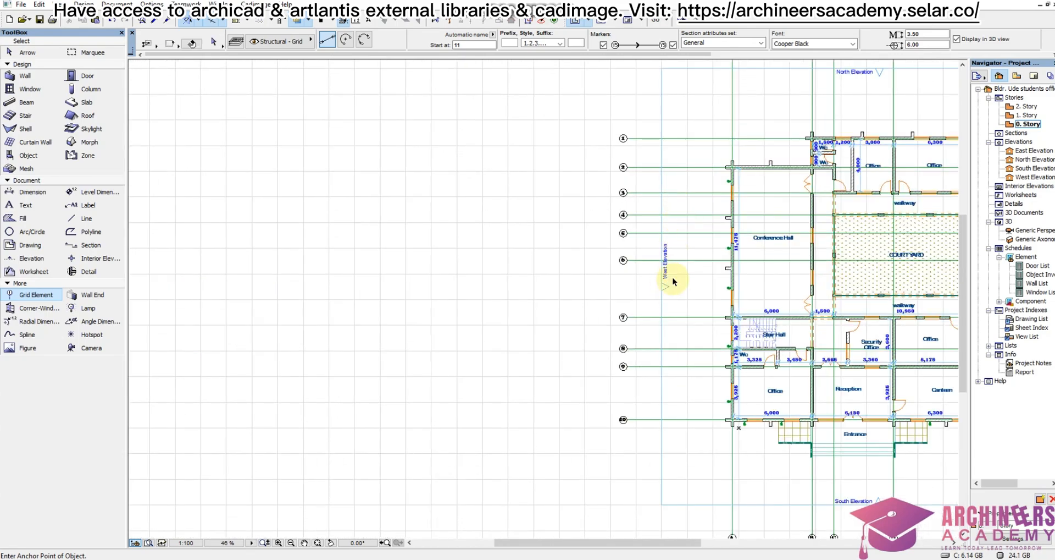
shift+click(663, 286)
right_click(571, 288)
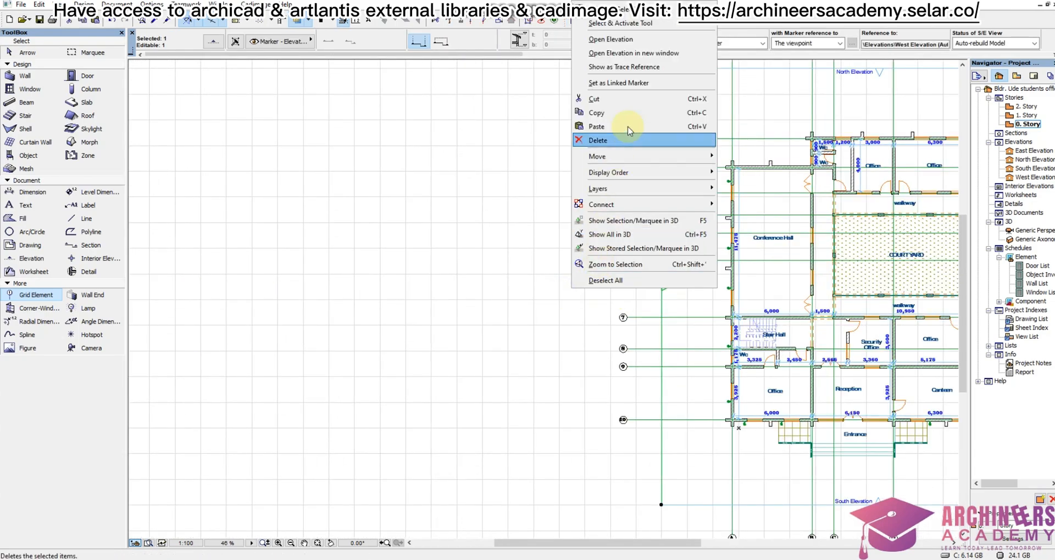
click(643, 40)
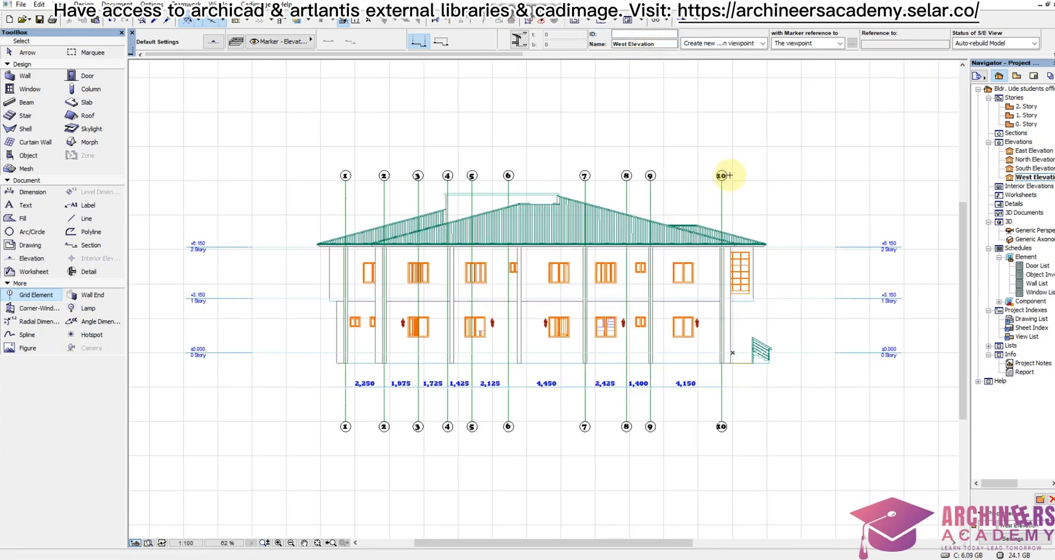
- Select the whole west elevation drawing with its numbered grid lines and dimensions, and copy it
shift+click(300, 134)
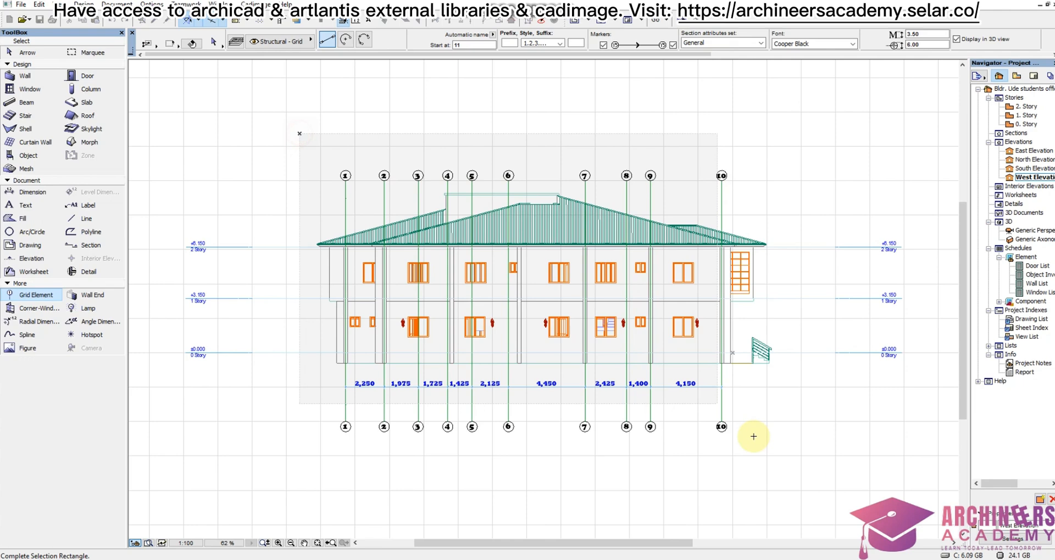
click(815, 472)
right_click(789, 439)
click(846, 246)
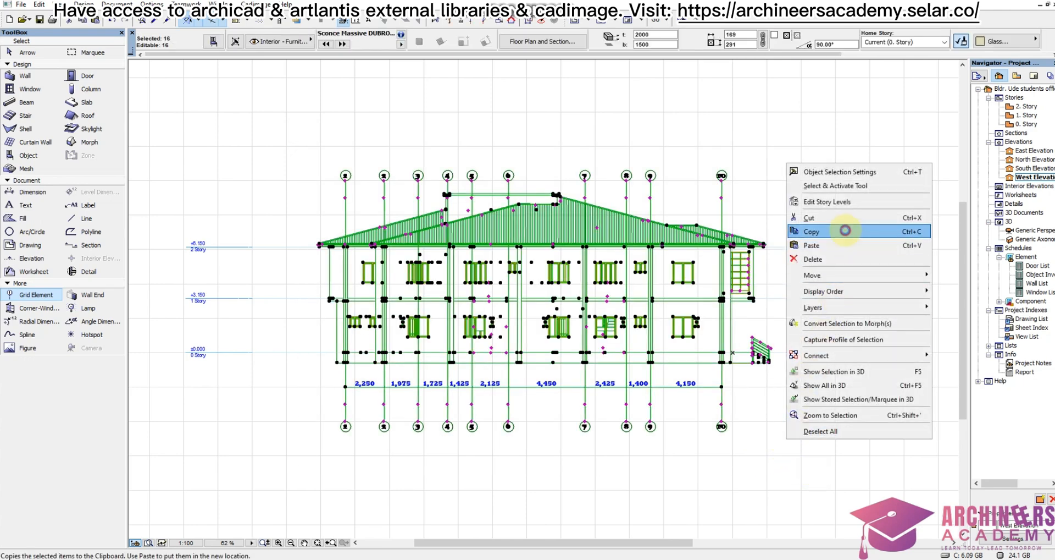
- Return to the 0. Story plan and paste the copied west elevation in the empty area west of the north elevation copy
double_click(1028, 124)
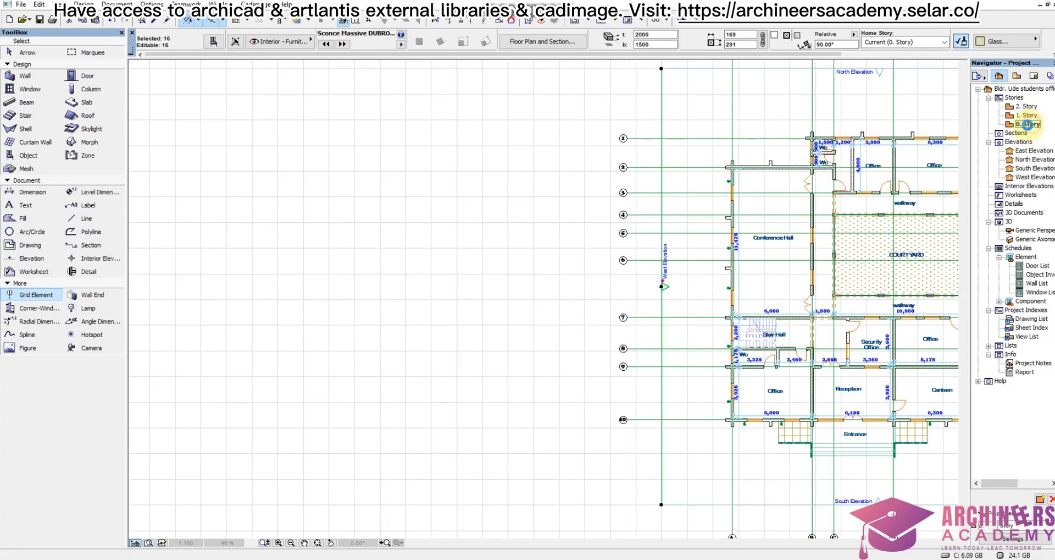
scroll(832, 241, down, 10)
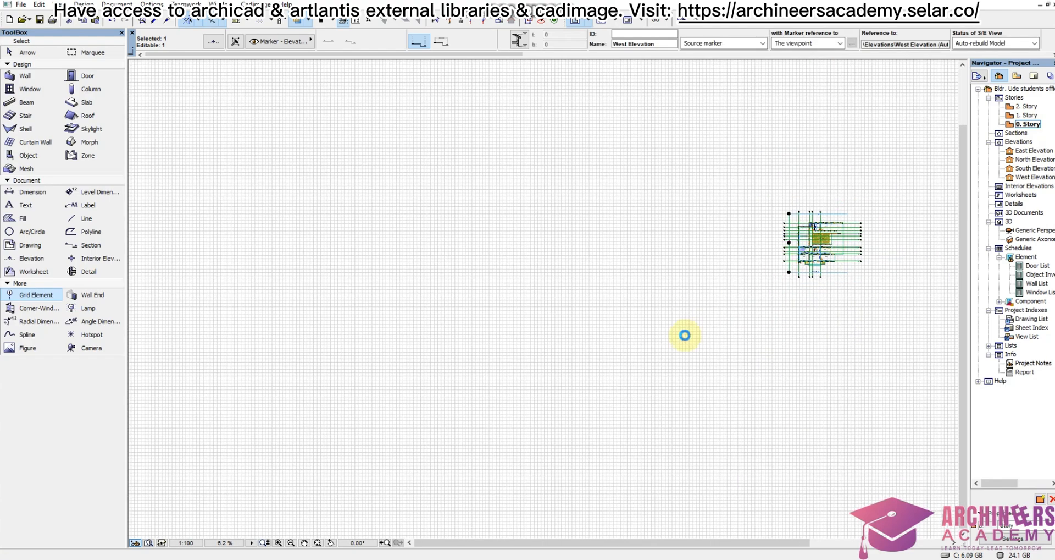
scroll(311, 286, up, 5)
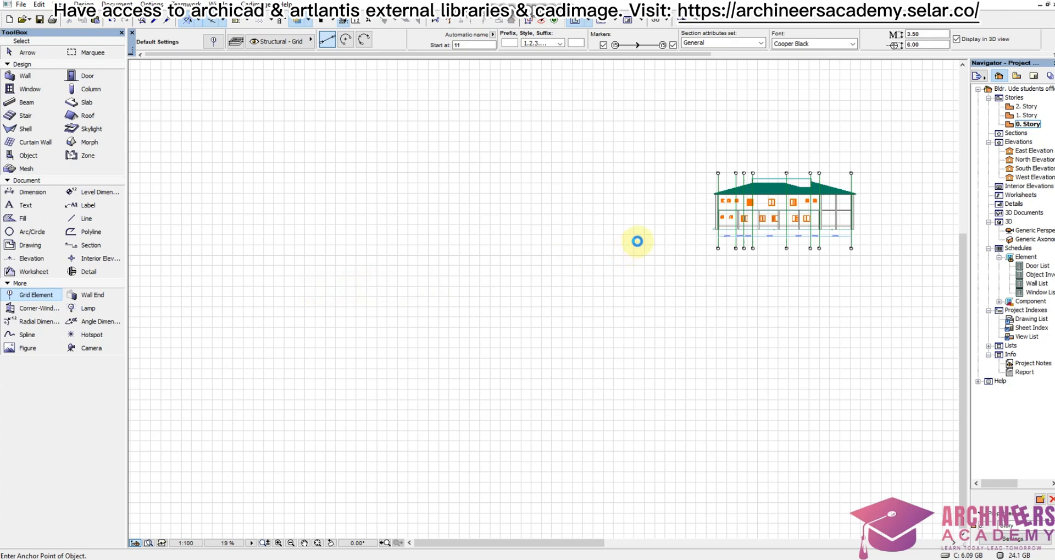
key(ctrl+v)
click(610, 252)
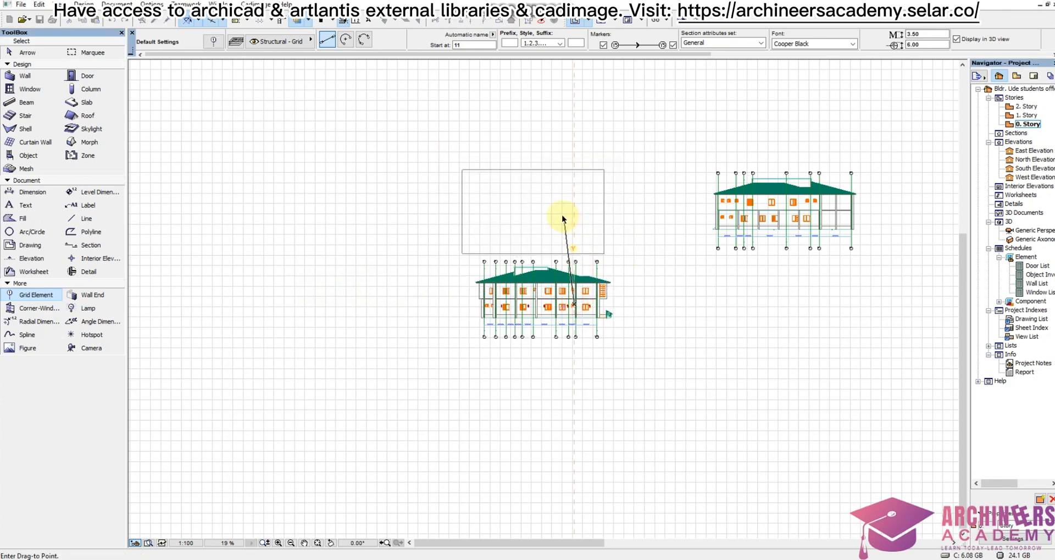
- Move the pasted west elevation up and farther west, level with the north elevation copy, and confirm its placement
click(570, 216)
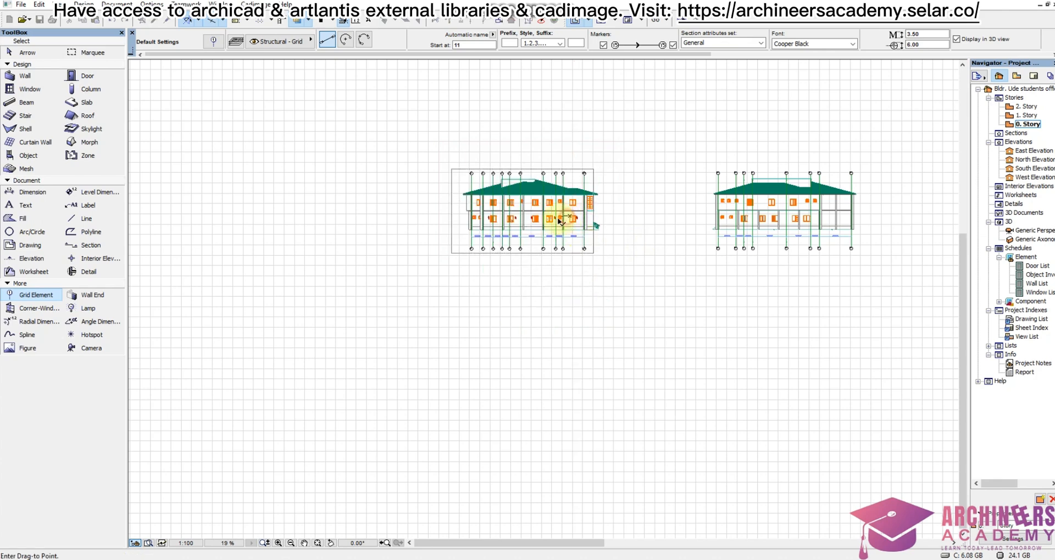
click(549, 218)
right_click(607, 177)
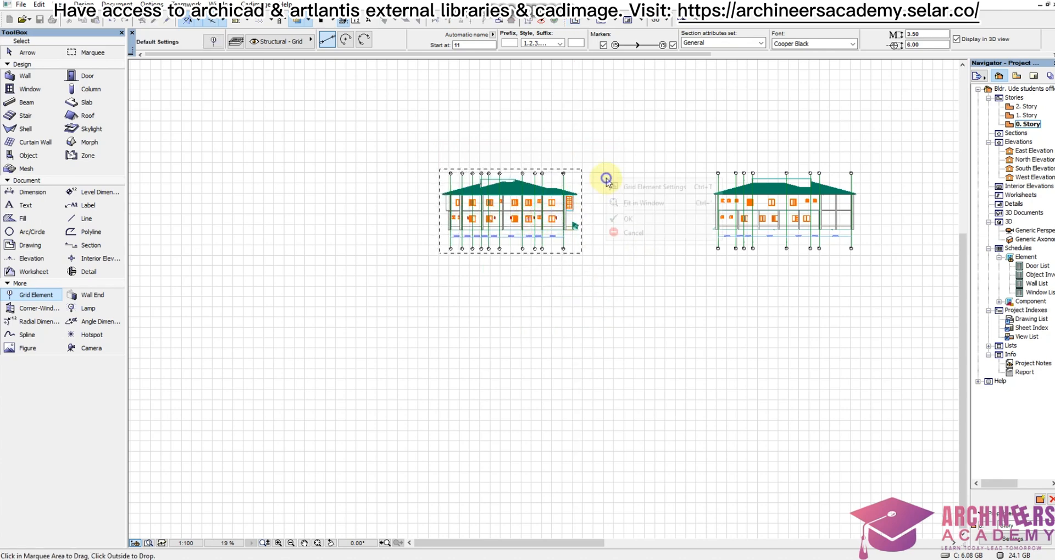
click(623, 222)
- Examine the row of four pasted elevations beside the plan, including their grid lines and dimensions
scroll(433, 260, down, 4)
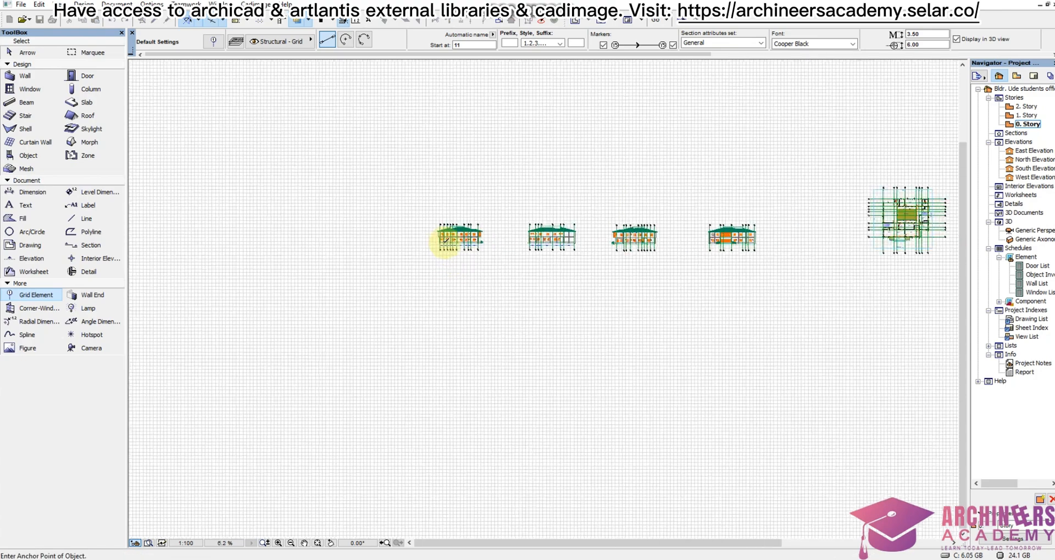
scroll(705, 251, up, 7)
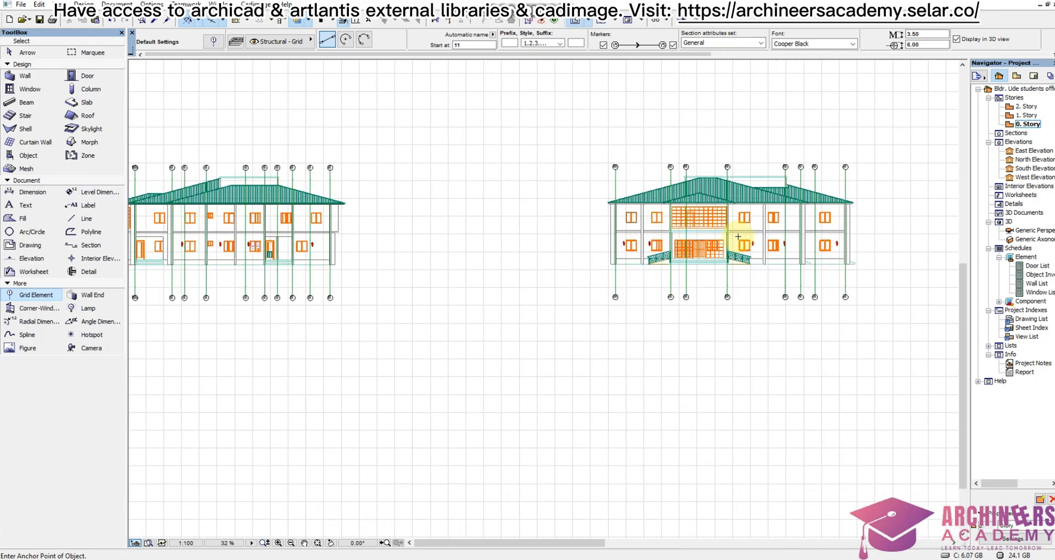
scroll(715, 193, up, 3)
scroll(687, 200, down, 8)
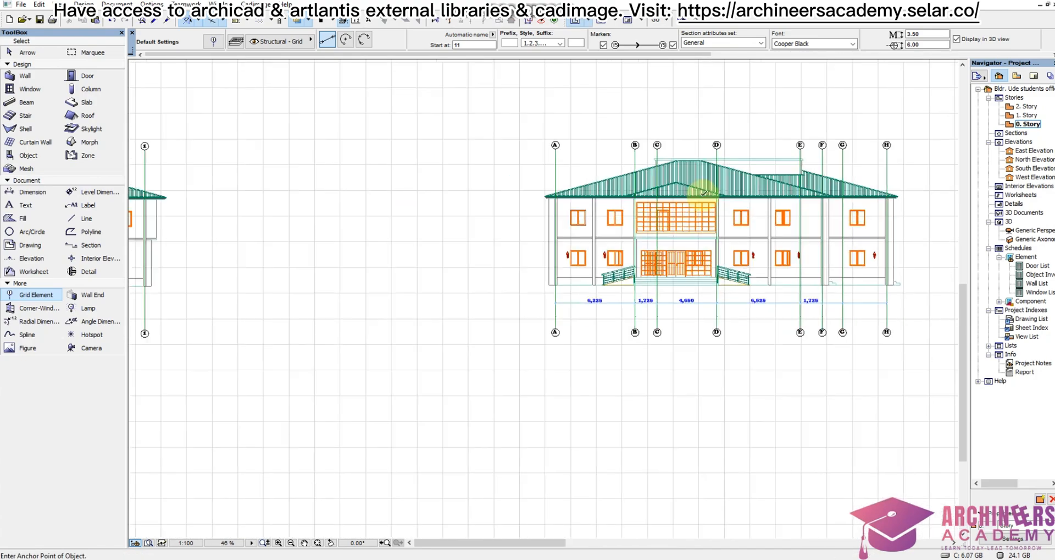
scroll(388, 213, up, 3)
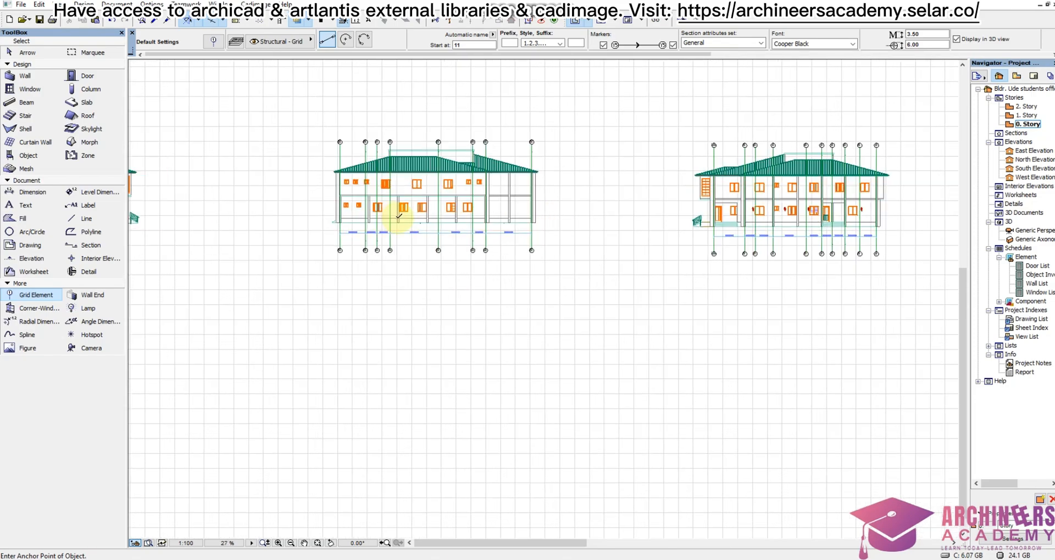
scroll(401, 211, down, 6)
scroll(542, 212, up, 7)
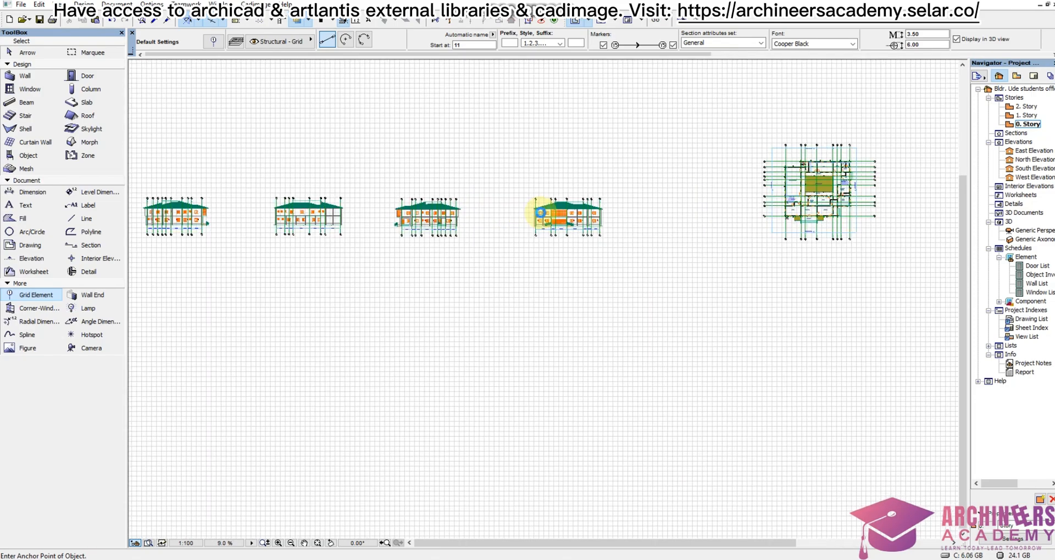
scroll(475, 250, up, 2)
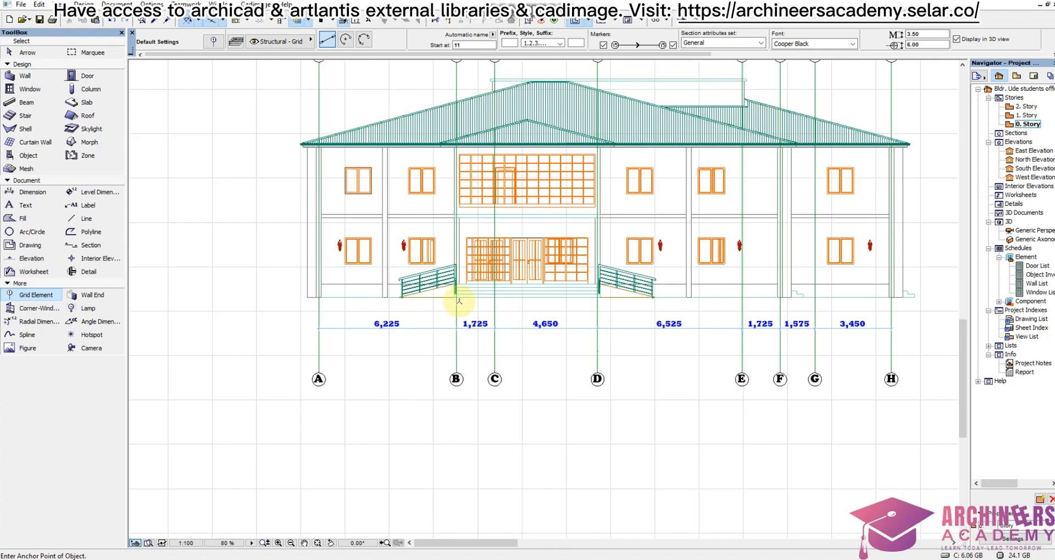
- Move the dimension chain below the south elevation copy up to the upper grid bubbles above the roof, and deselect it
scroll(484, 343, down, 2)
scroll(529, 339, up, 1)
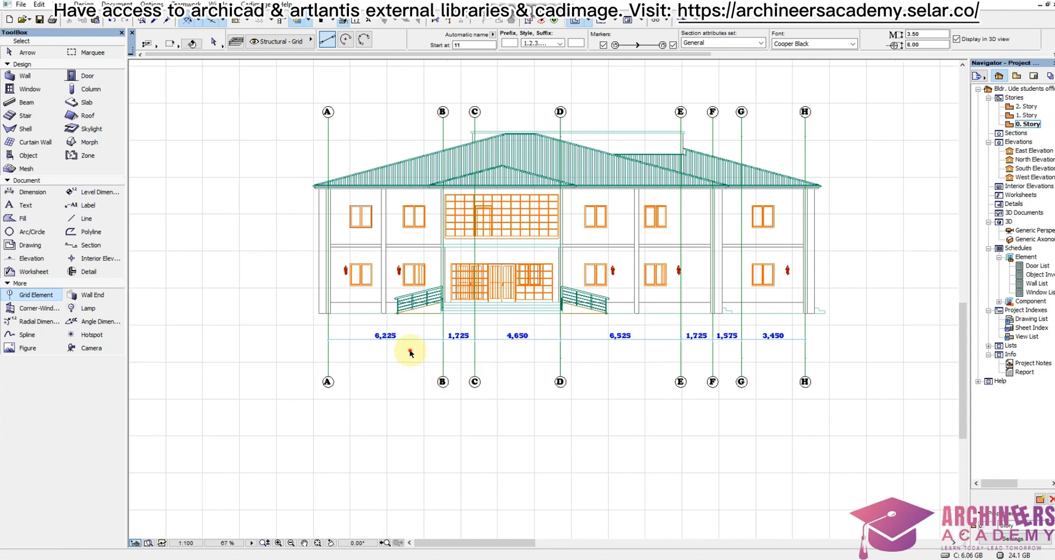
click(427, 339)
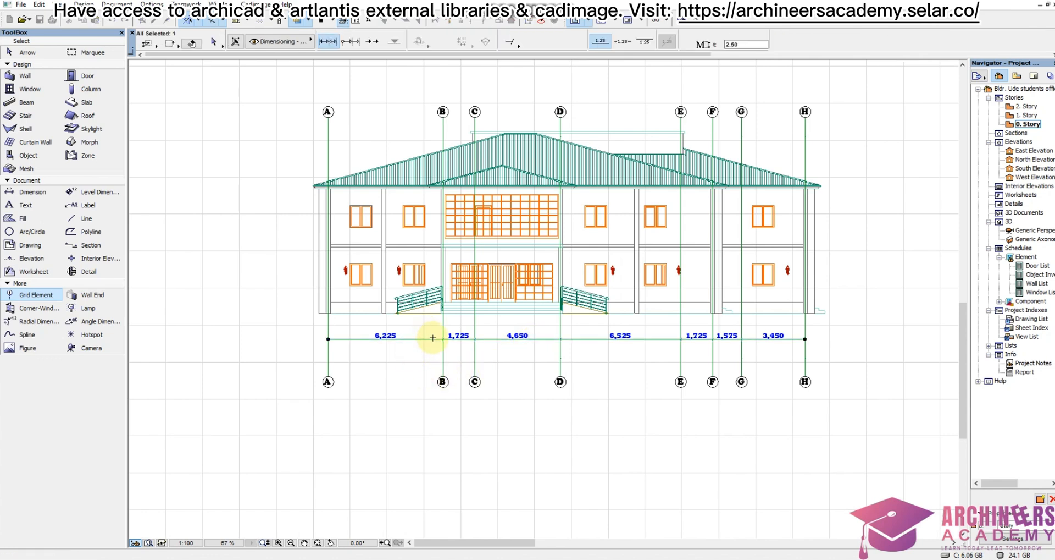
click(592, 354)
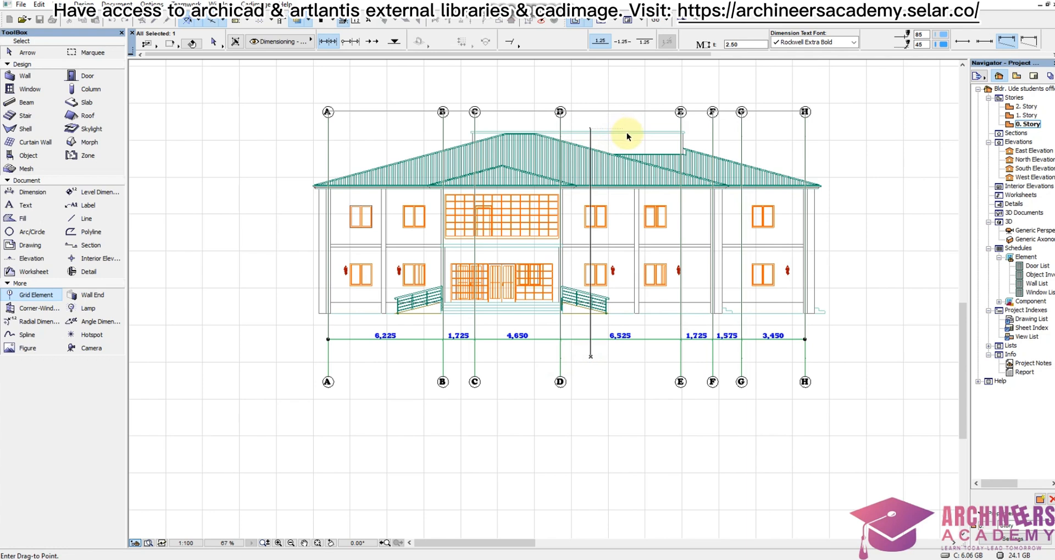
click(630, 133)
click(417, 348)
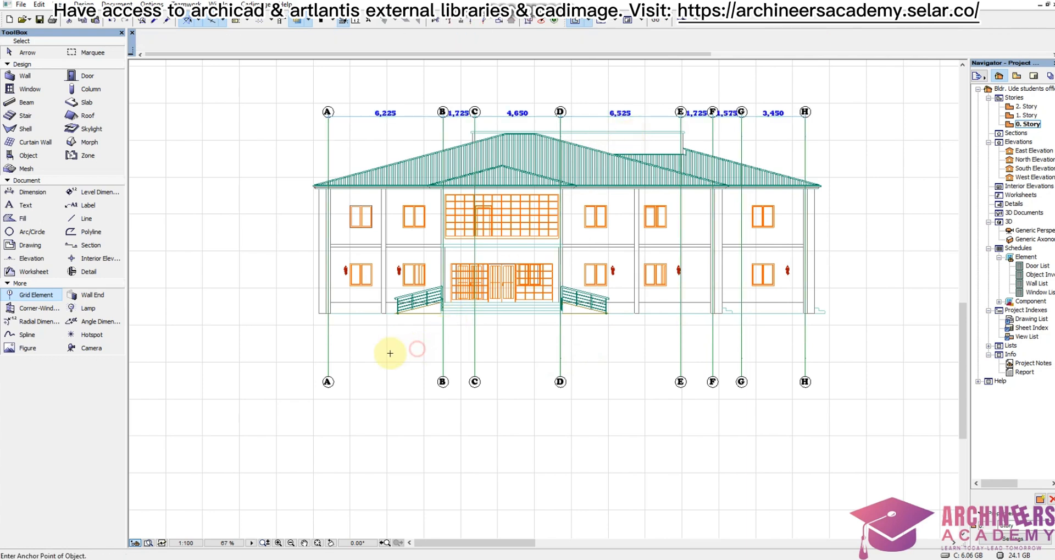
- Select grid lines A to H of the south elevation copy and move them up so their upper bubbles clear the dimension chain
shift+click(308, 363)
shift+click(893, 433)
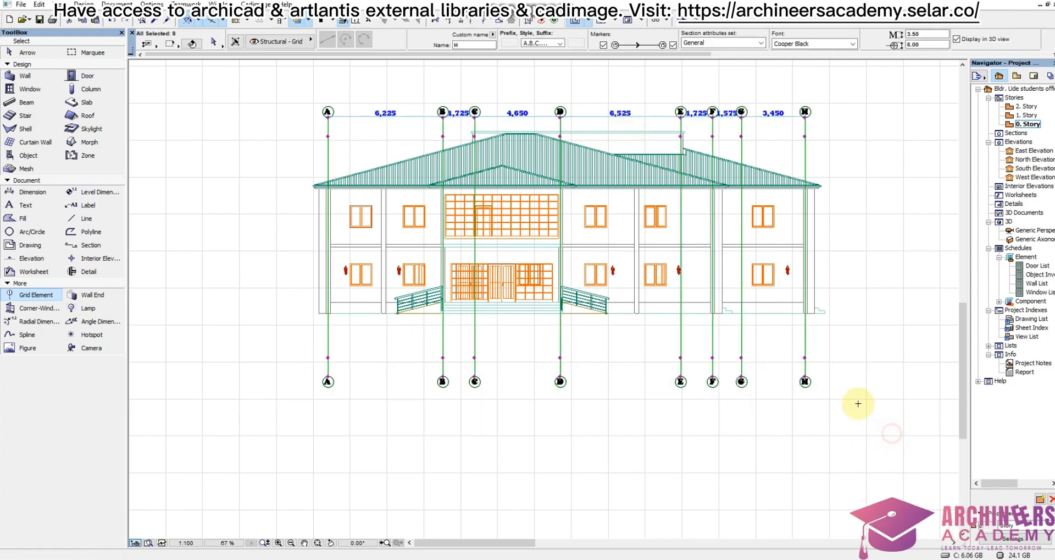
key(ctrl+d)
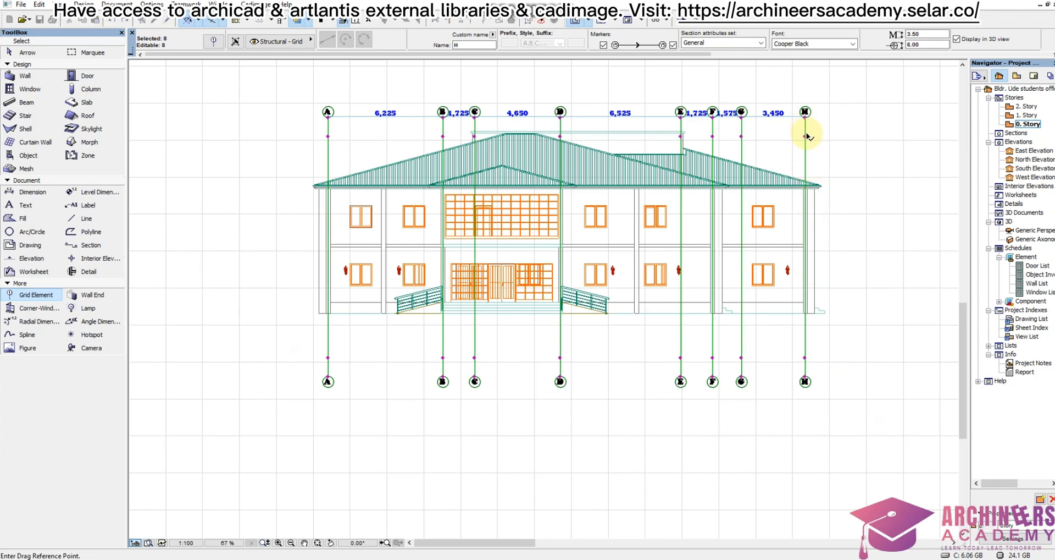
click(807, 136)
click(805, 118)
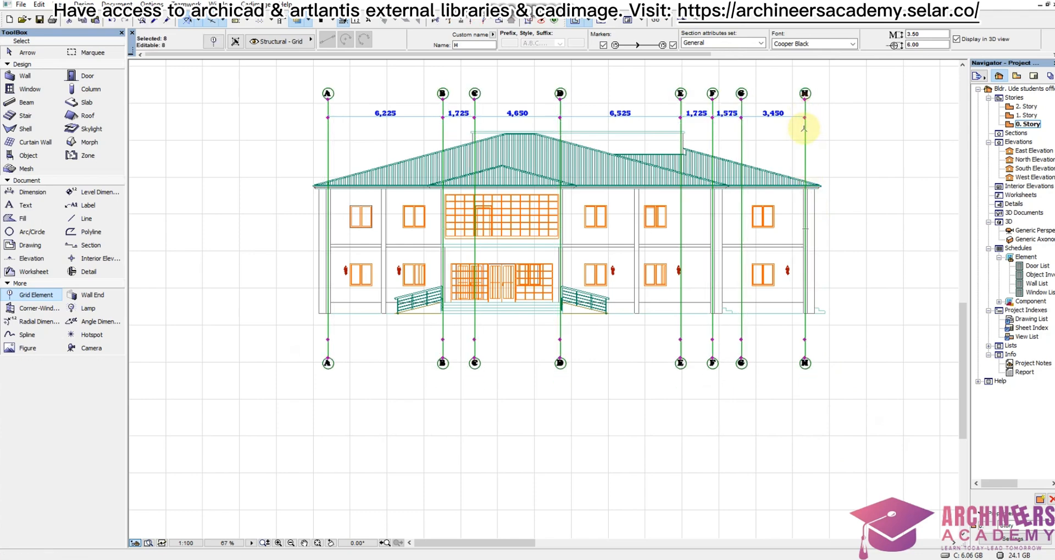
- Shorten the lower ends of grid lines H, G, F, E and D on the south elevation copy to the ground line
scroll(811, 340, up, 4)
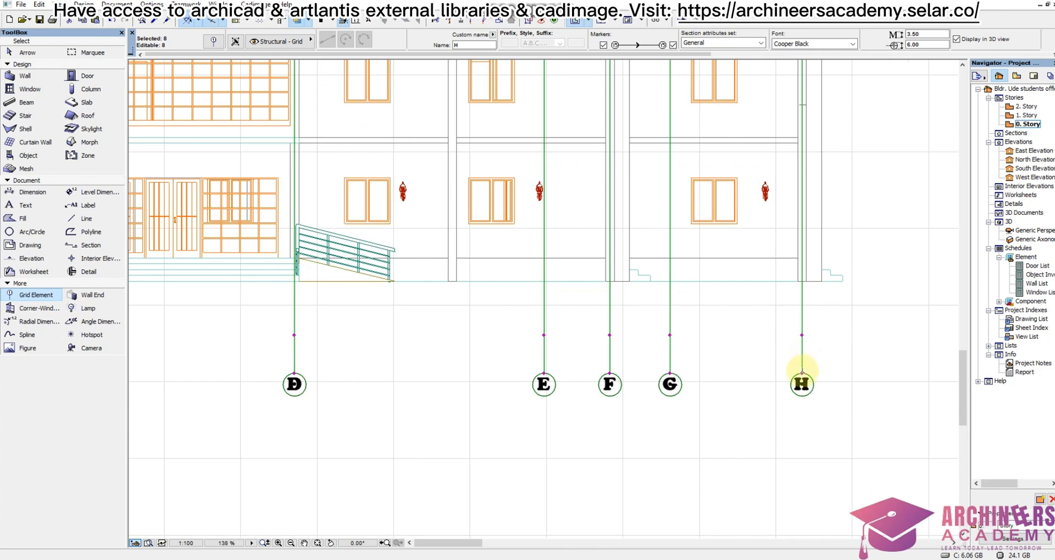
click(802, 334)
click(802, 242)
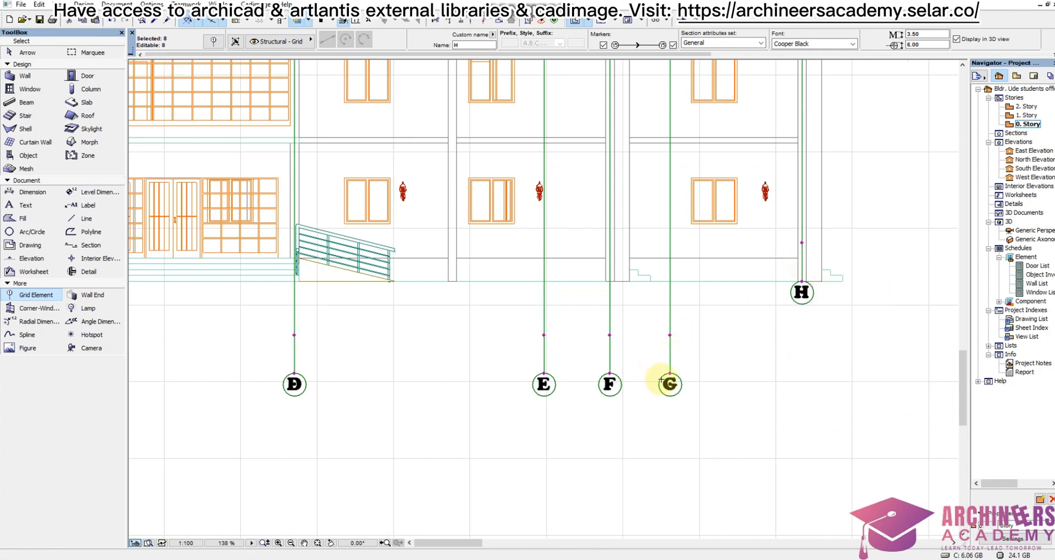
click(670, 369)
click(670, 280)
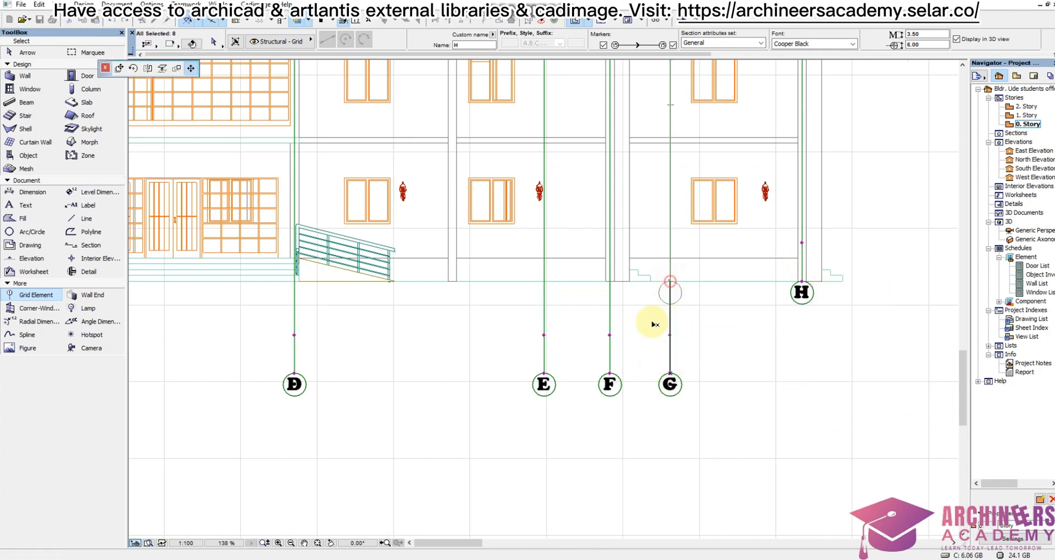
click(610, 372)
click(610, 281)
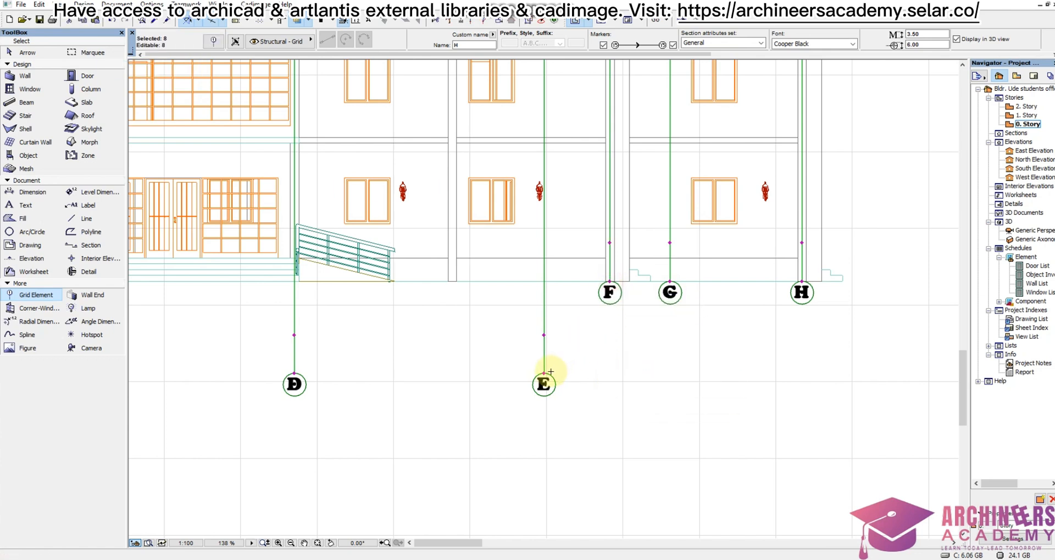
click(544, 371)
click(544, 281)
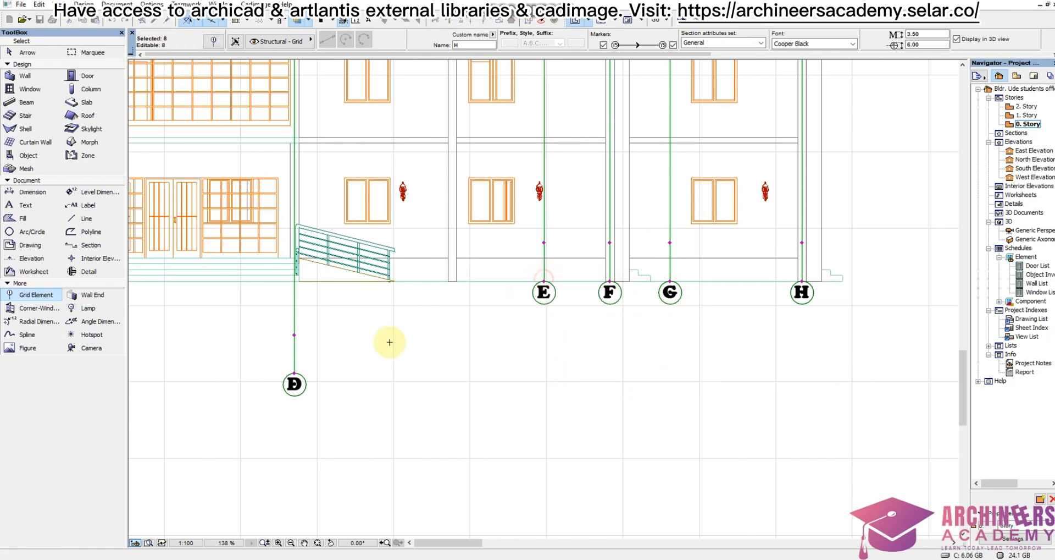
click(294, 371)
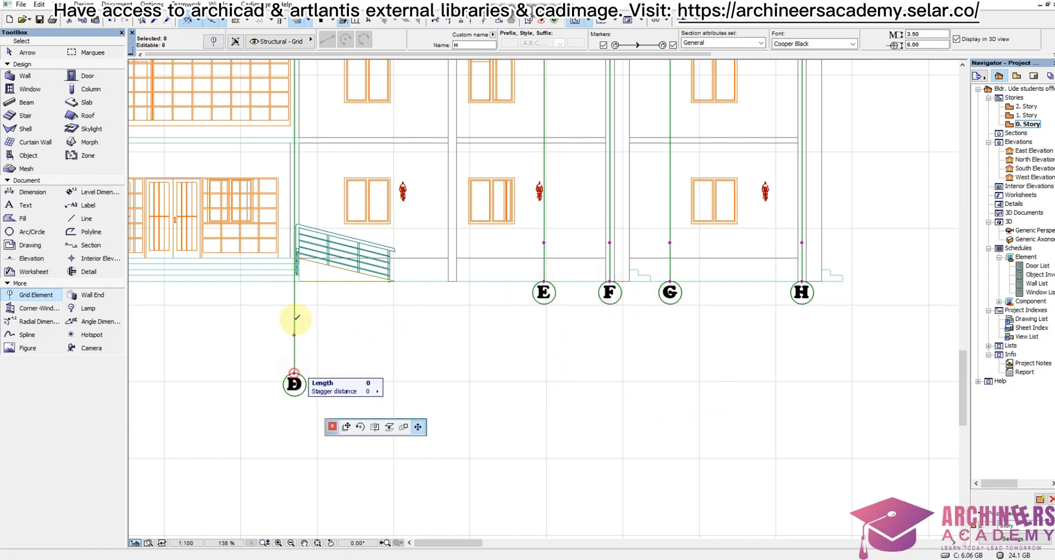
click(294, 281)
- Shorten the lower ends of grid lines C, B and A on the south elevation copy to the same ground line
scroll(603, 353, down, 5)
scroll(527, 362, up, 4)
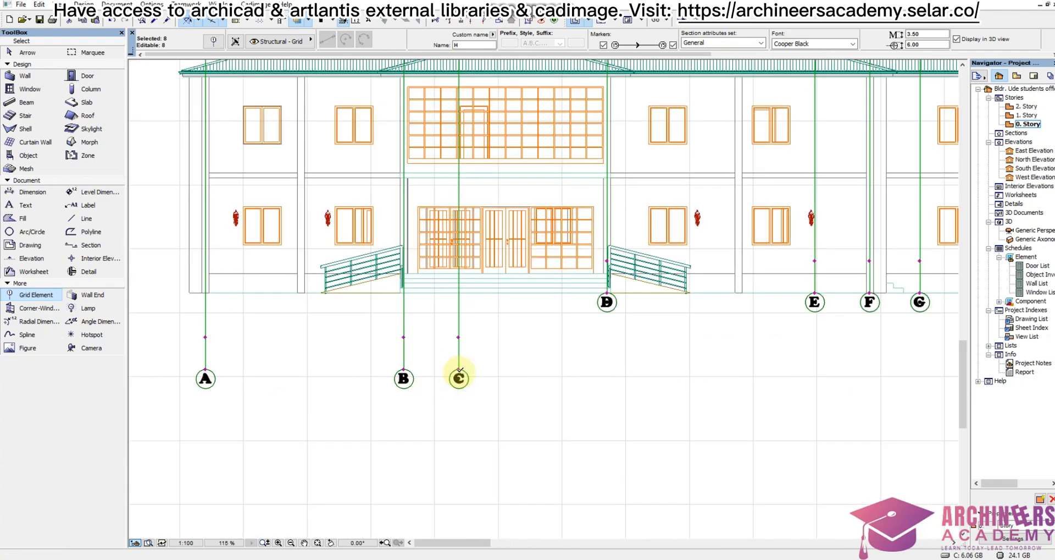
click(459, 368)
click(459, 292)
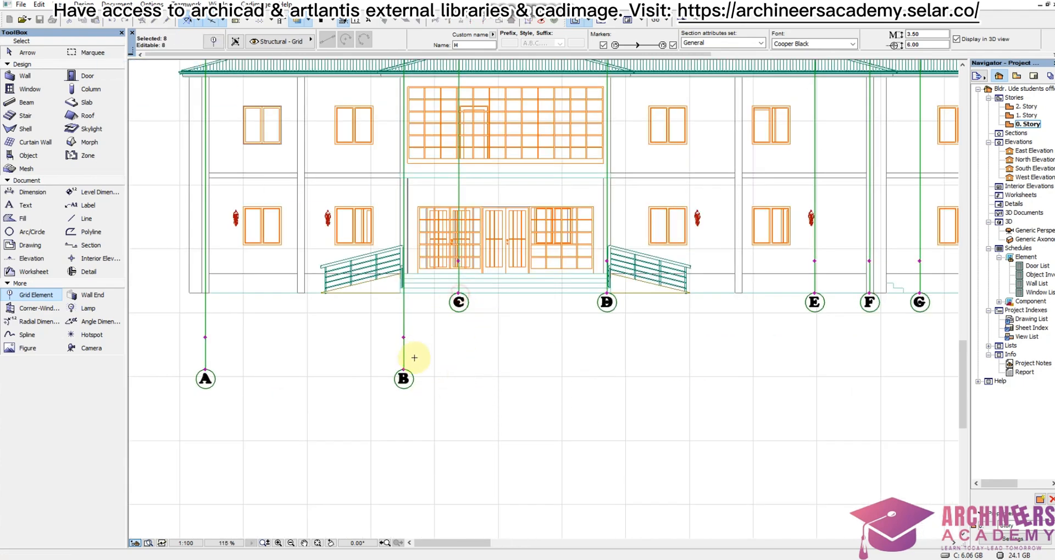
click(405, 368)
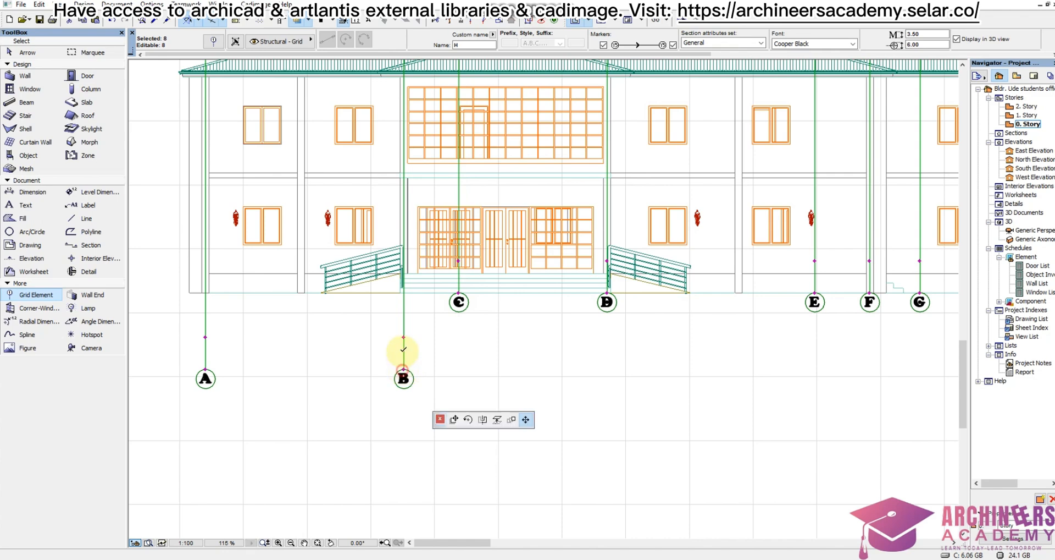
click(405, 296)
click(206, 367)
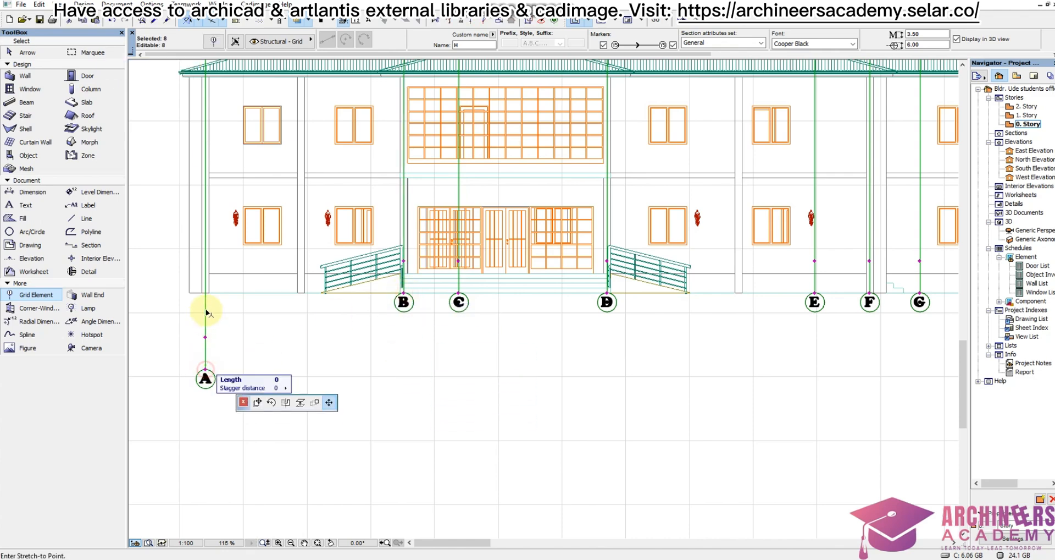
click(208, 300)
scroll(677, 325, down, 3)
scroll(626, 334, down, 2)
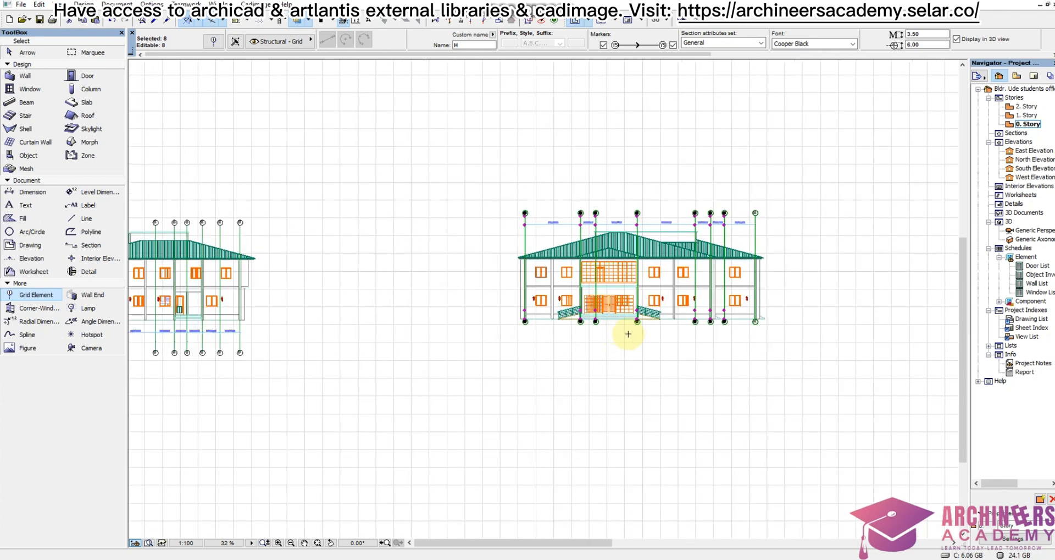
- Turn off the lower markers of grid lines A to H on the south elevation copy and deselect them
scroll(719, 313, up, 4)
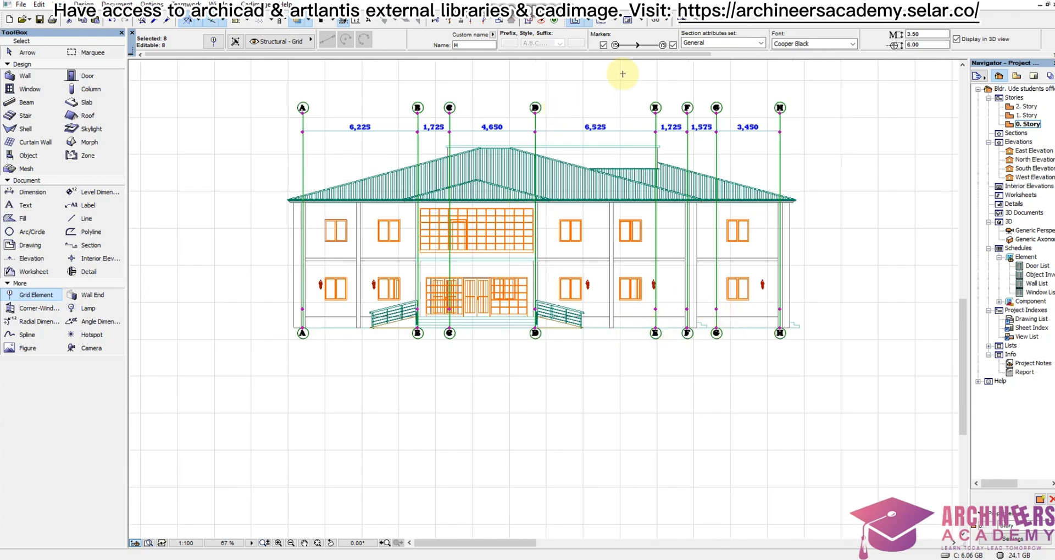
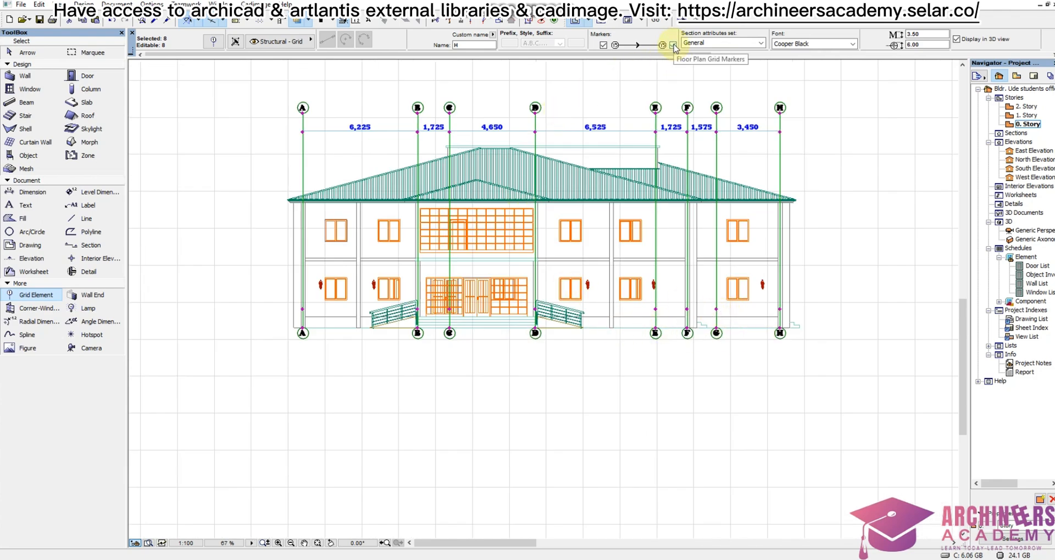
key(Escape)
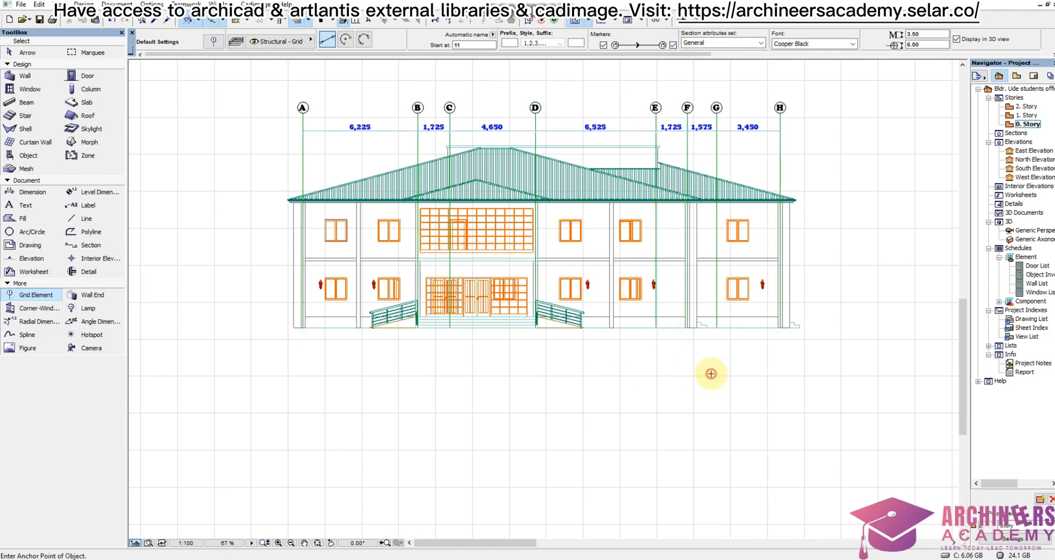
scroll(712, 373, down, 2)
scroll(564, 354, up, 2)
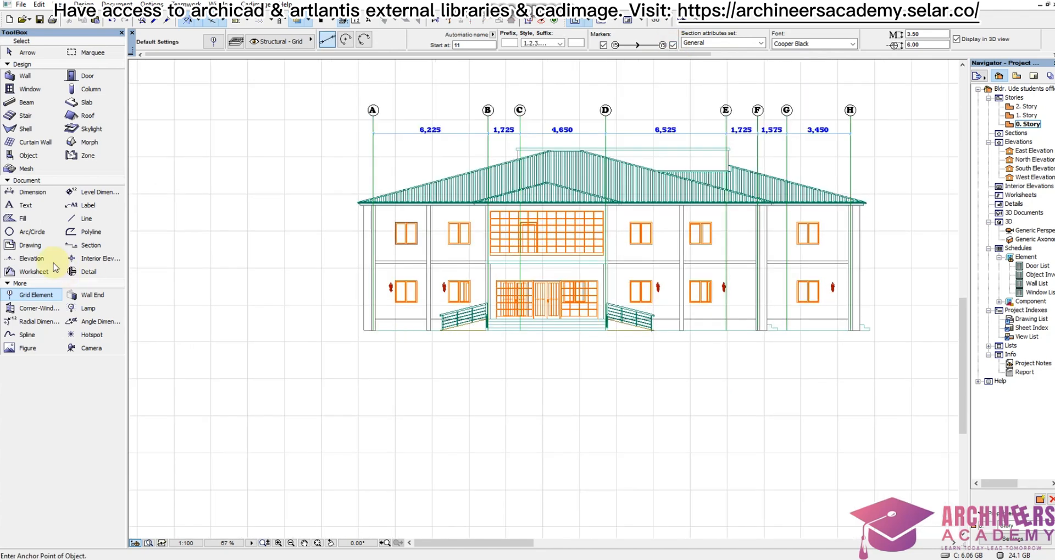
- Set the Fill tool's foreground pen to black 141 and its background pen to 19
click(35, 222)
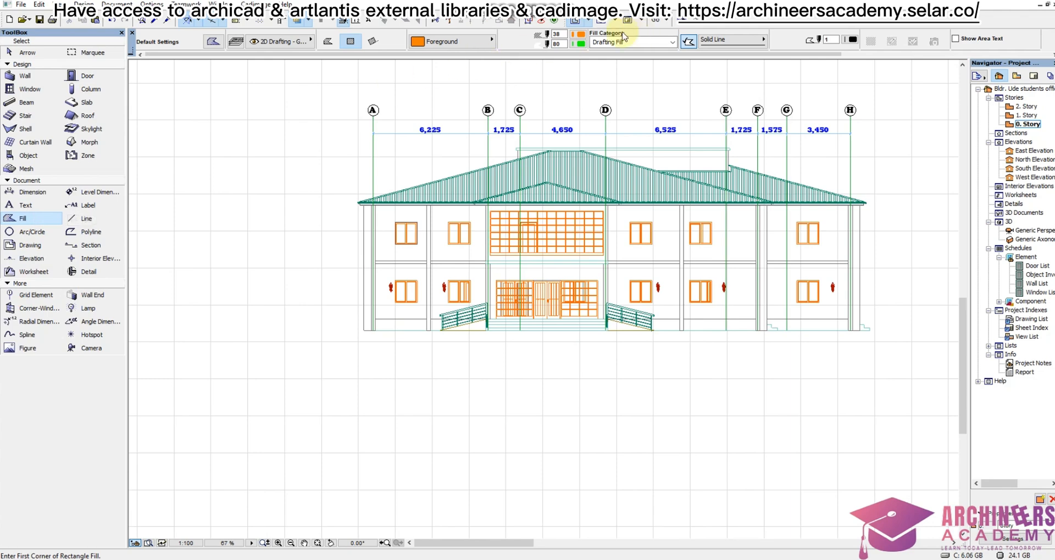
click(576, 36)
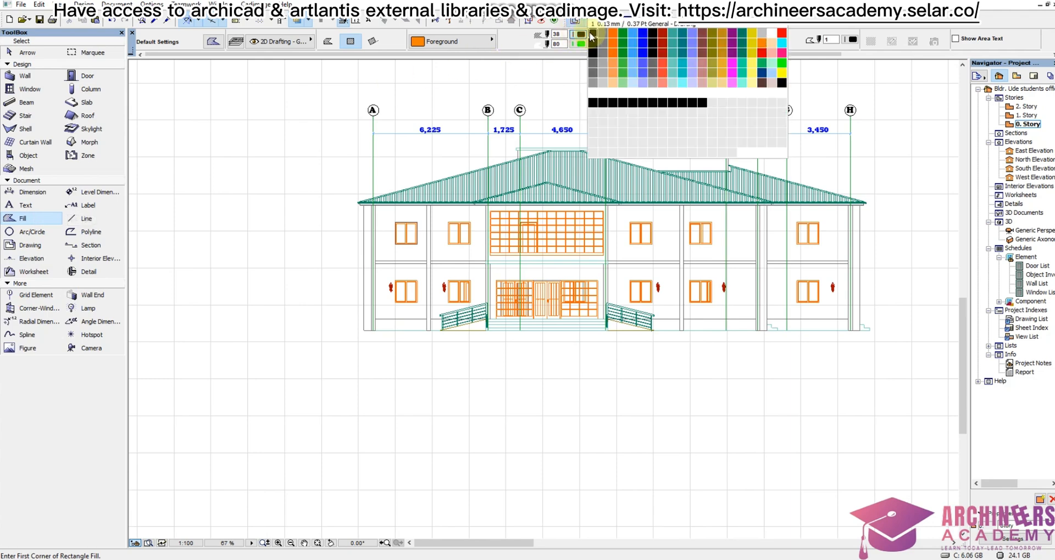
click(594, 103)
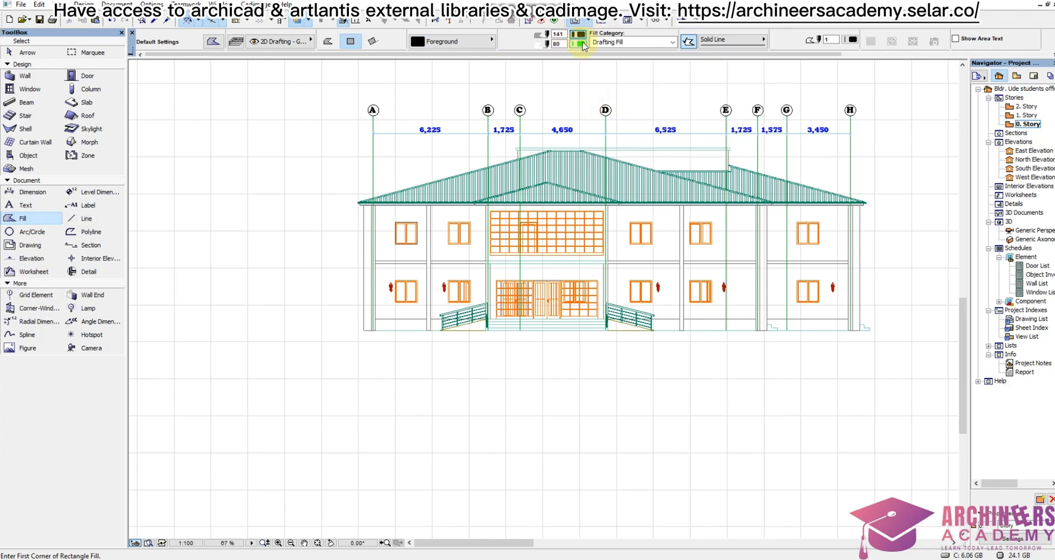
click(580, 43)
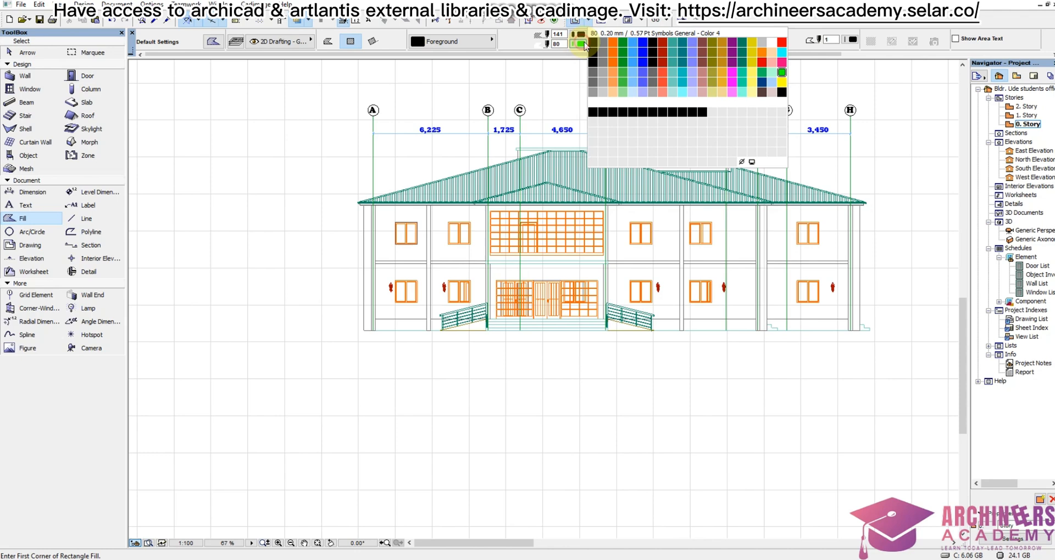
click(772, 43)
- Draw a thin black rectangular ground fill under the south elevation copy, from the building's left corner to well past its right end
scroll(410, 326, up, 4)
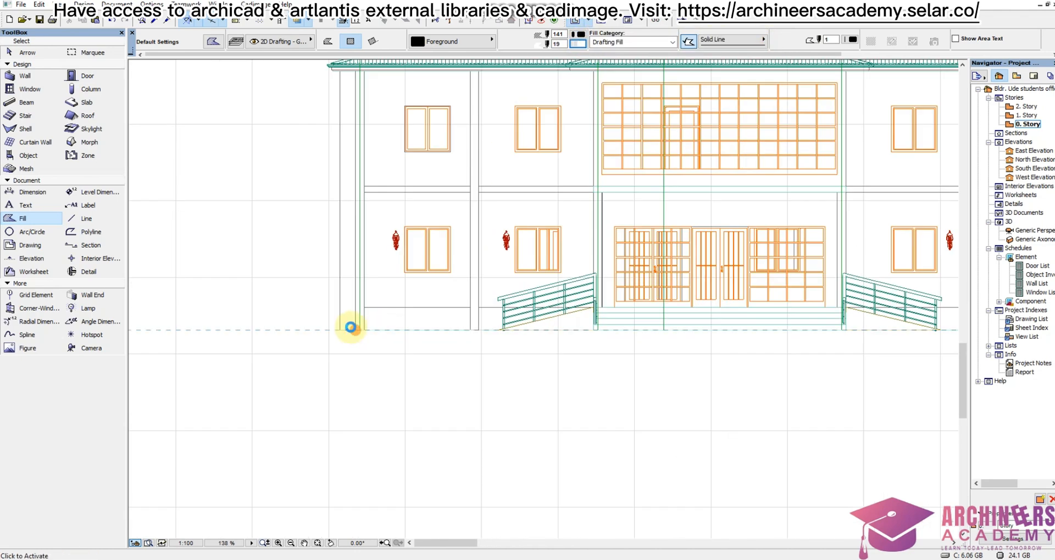
click(341, 329)
scroll(385, 349, down, 4)
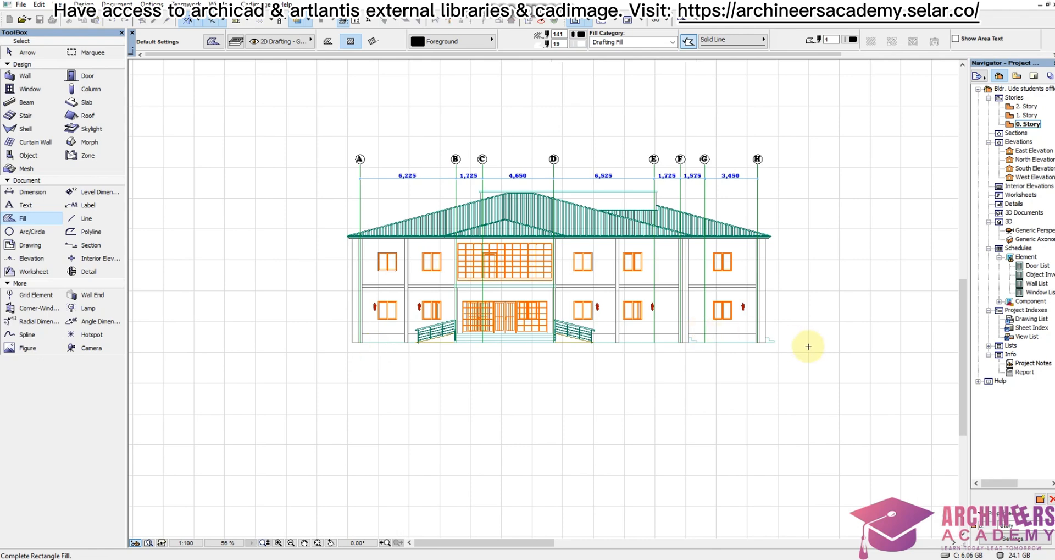
scroll(849, 354, up, 3)
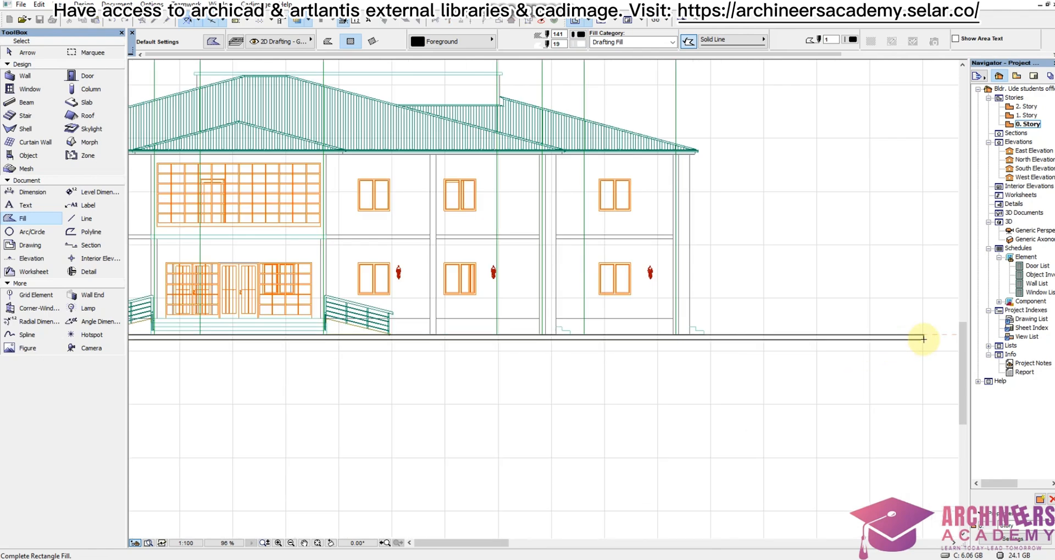
scroll(707, 349, down, 3)
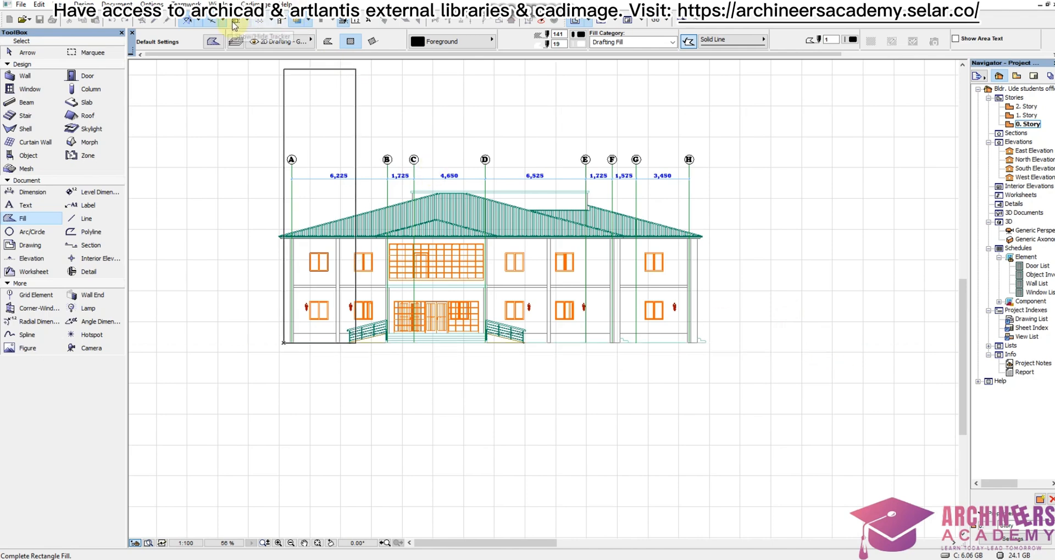
scroll(808, 364, up, 3)
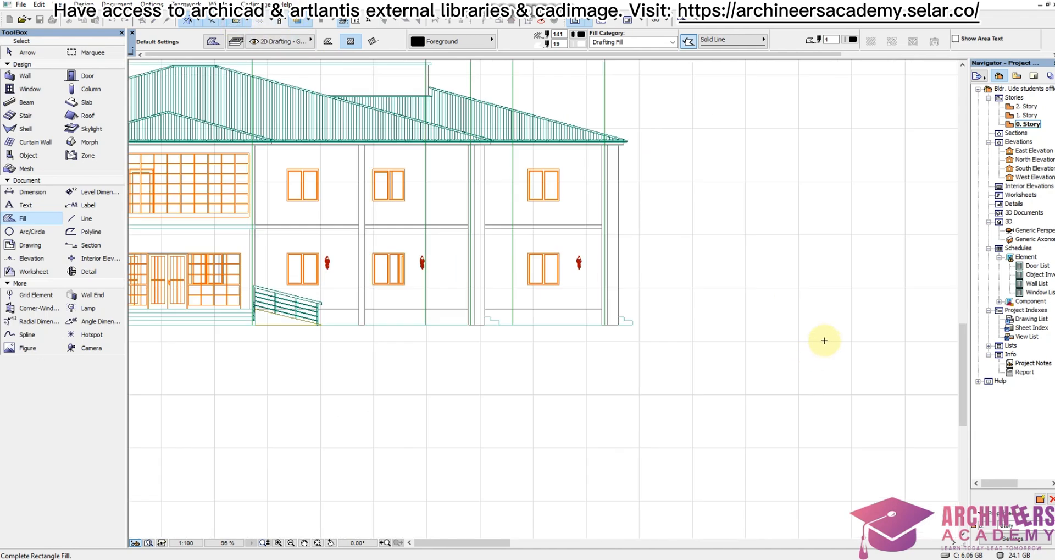
click(876, 330)
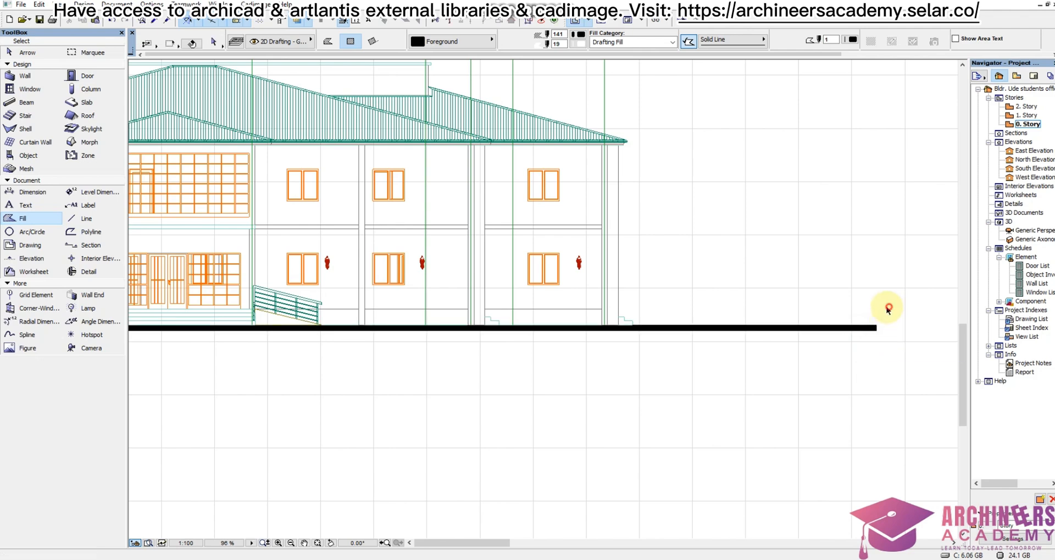
- Select the ground fill and extend its left edge outward beyond the left corner of the south elevation copy
scroll(880, 309, down, 5)
scroll(456, 318, up, 4)
scroll(514, 309, up, 8)
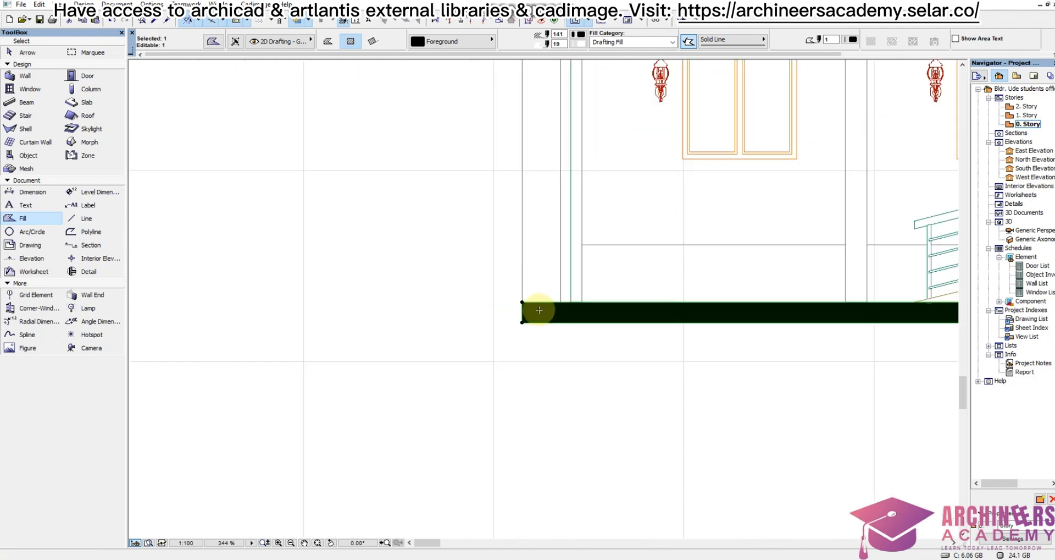
click(523, 310)
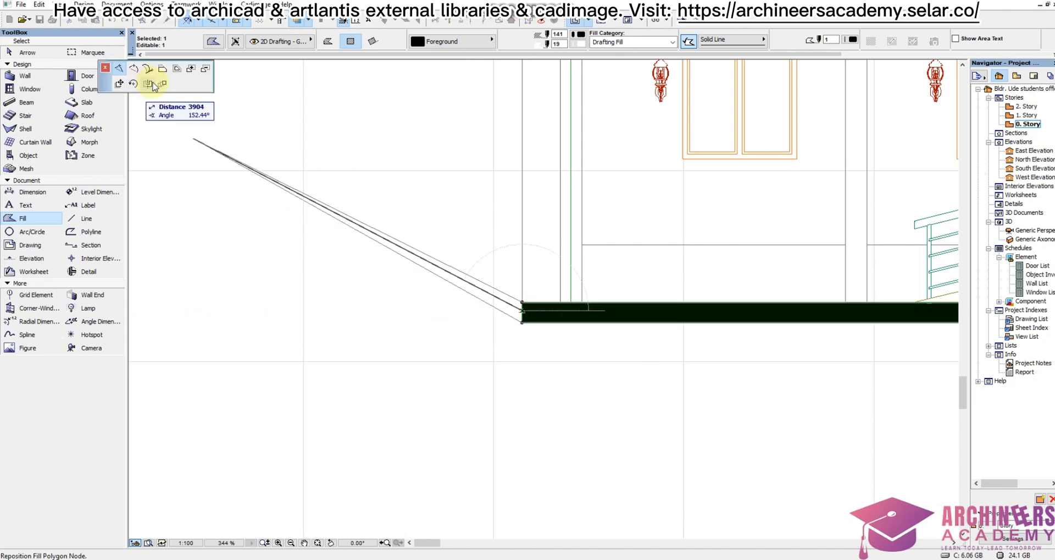
click(177, 312)
scroll(440, 296, down, 8)
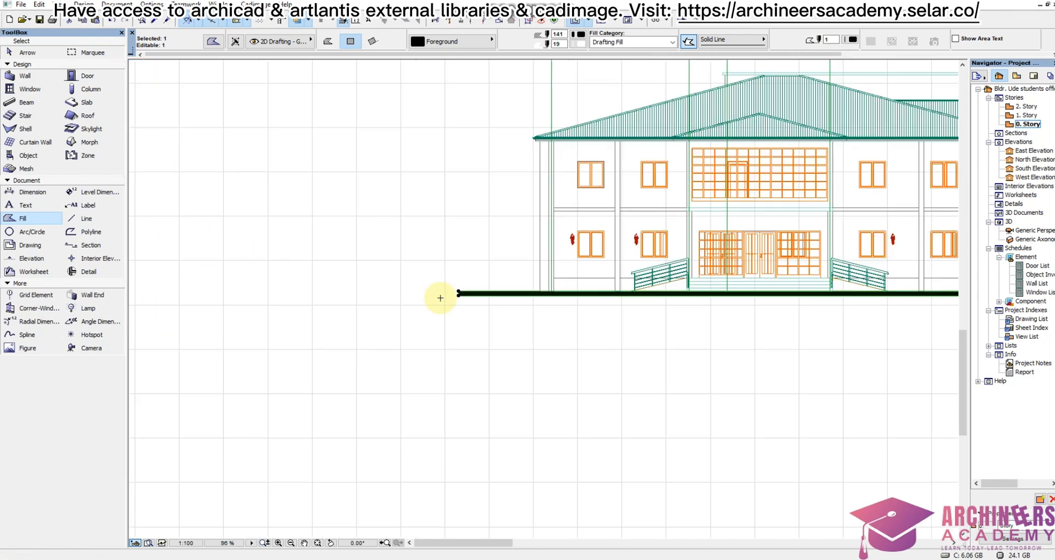
scroll(591, 324, down, 3)
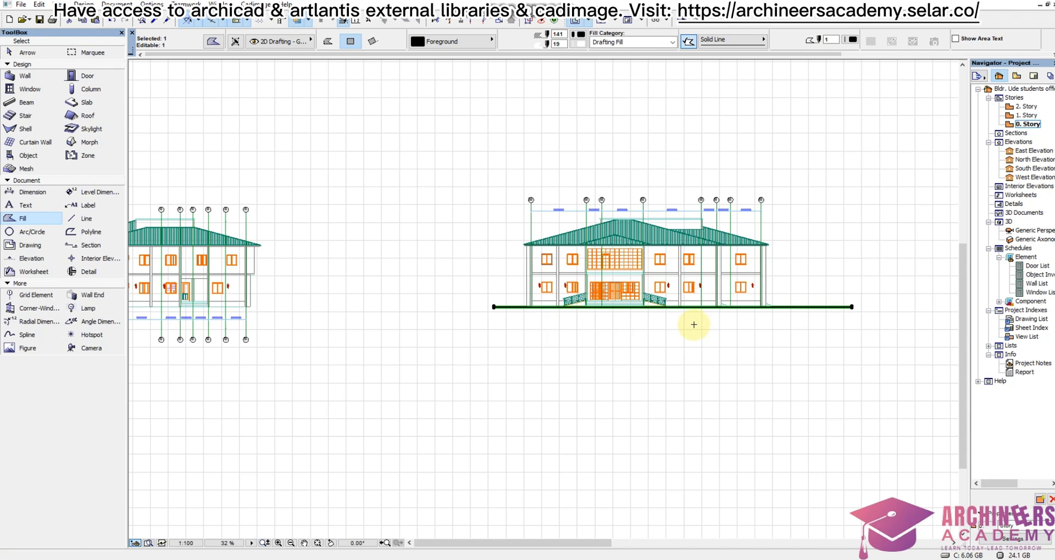
- Shift the ground fill horizontally about 1,860 mm to the left under the south elevation copy and deselect it
key(ctrl+d)
click(844, 336)
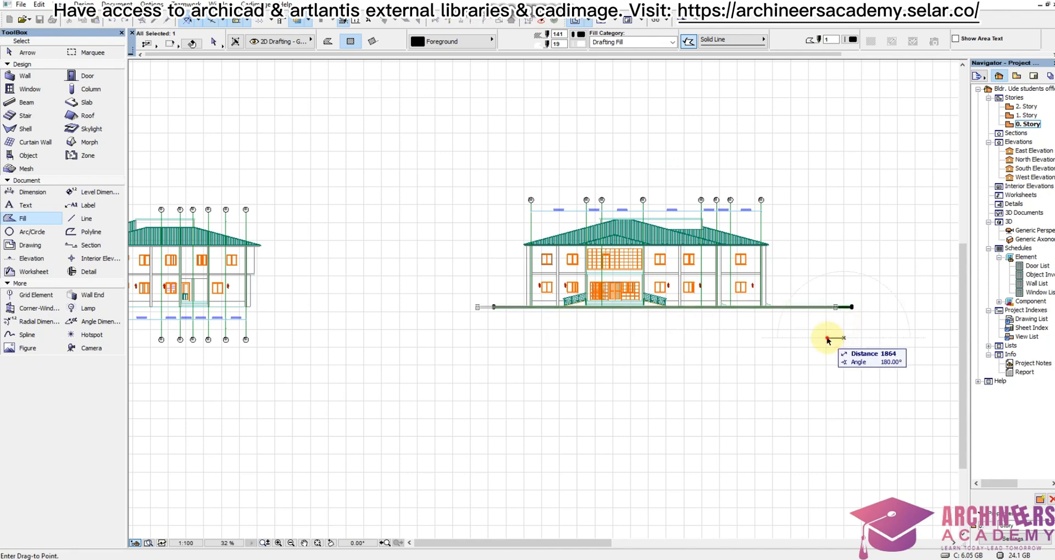
click(827, 337)
click(634, 335)
scroll(658, 284, up, 4)
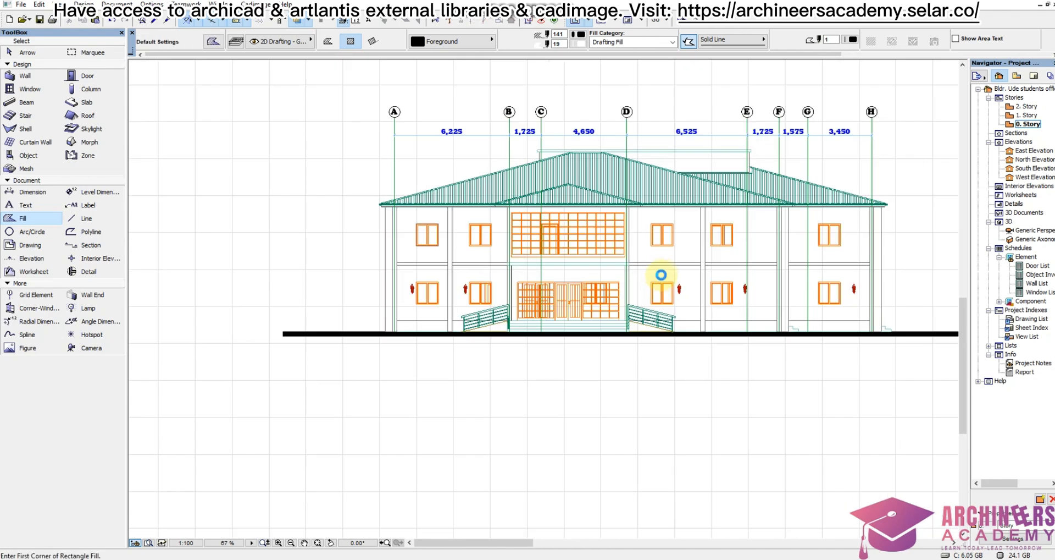
scroll(689, 321, up, 2)
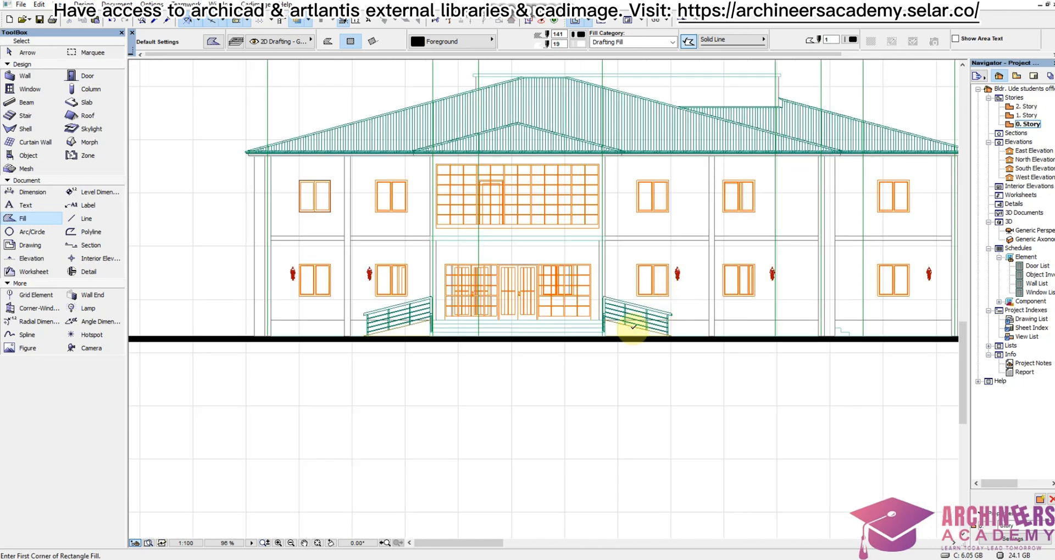
- Move the dimension chain from below the elevation copy with grids 10 to 1 up to its upper grid bubbles
scroll(772, 405, down, 8)
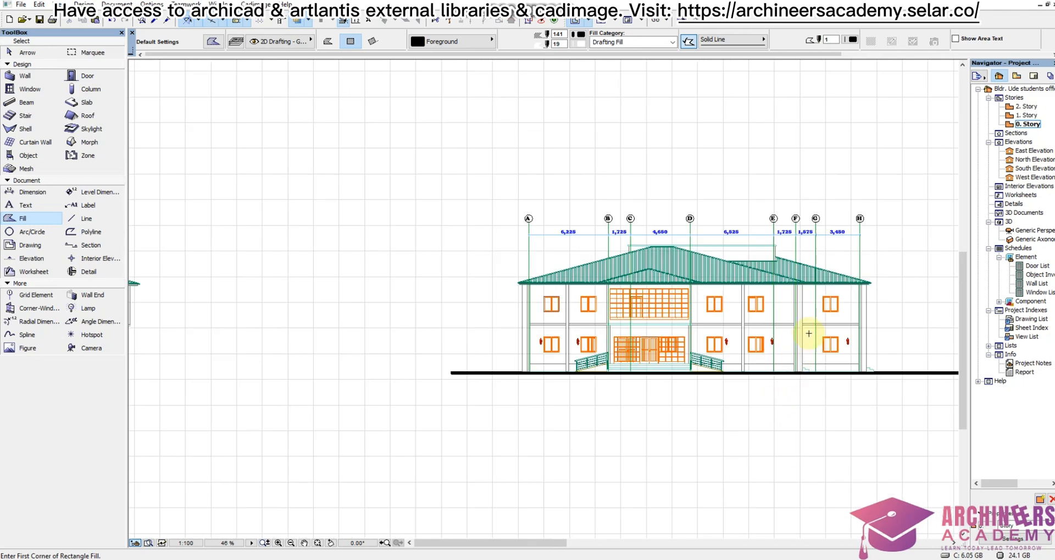
scroll(344, 363, up, 5)
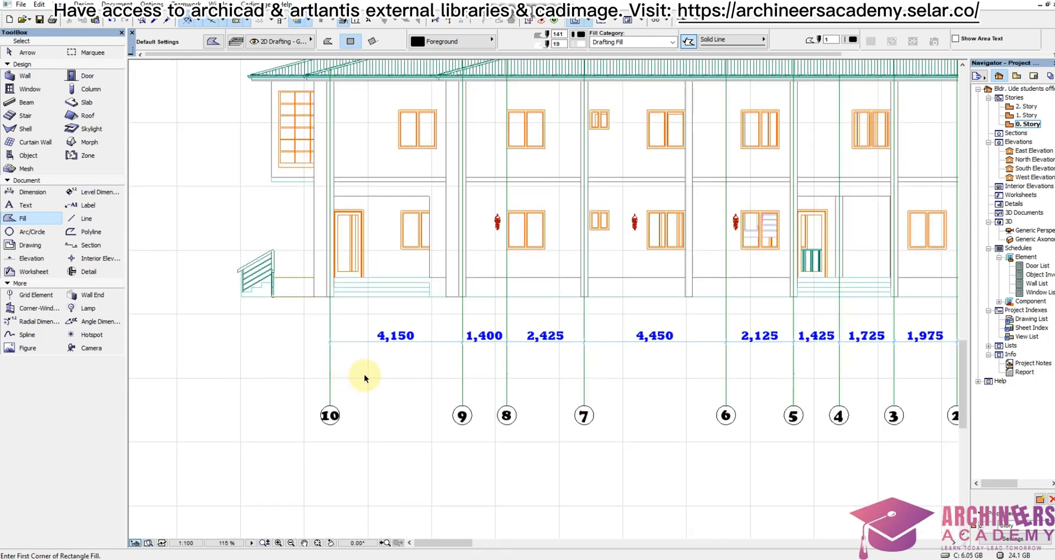
shift+click(424, 332)
key(ctrl+d)
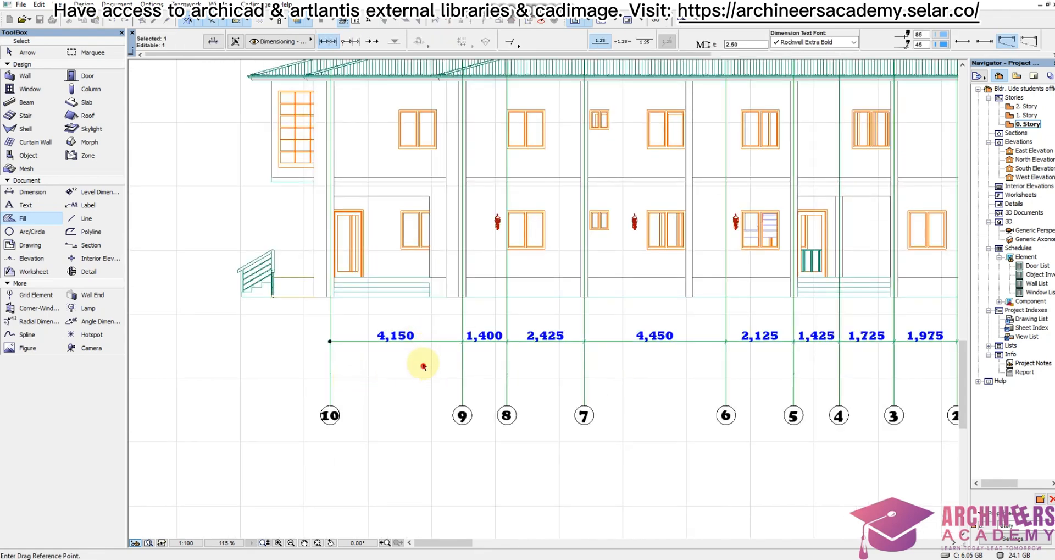
click(424, 365)
scroll(432, 327, down, 3)
scroll(431, 329, up, 2)
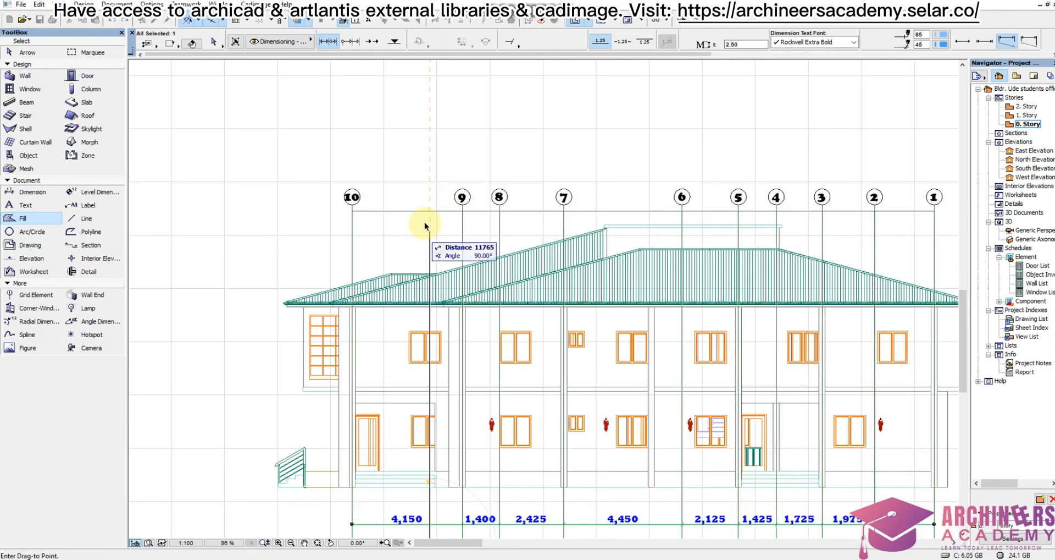
click(435, 148)
scroll(412, 348, down, 4)
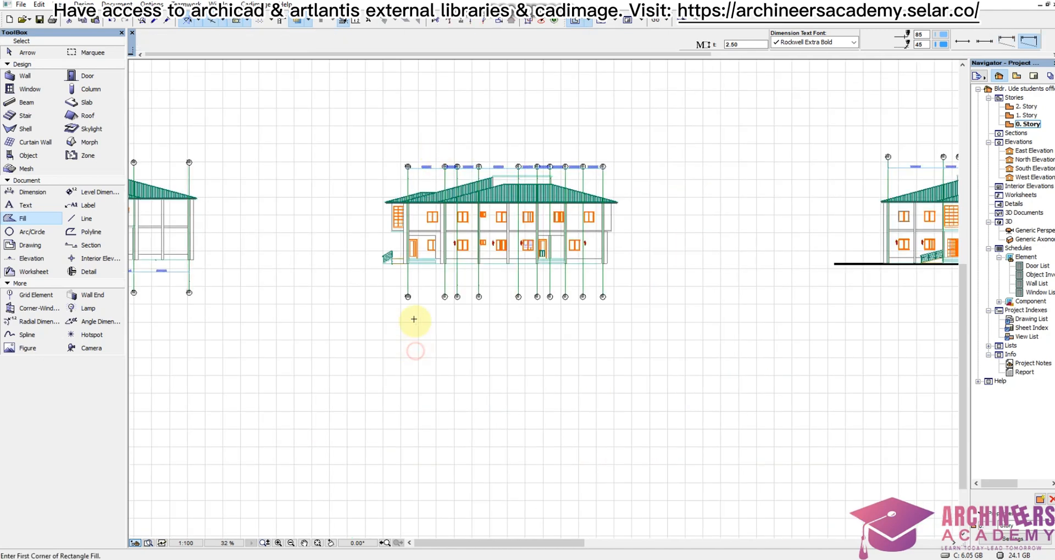
- Select the ten grid lines of this elevation copy and move them up so their upper bubbles clear the dimension text
shift+drag(400, 290, 611, 322)
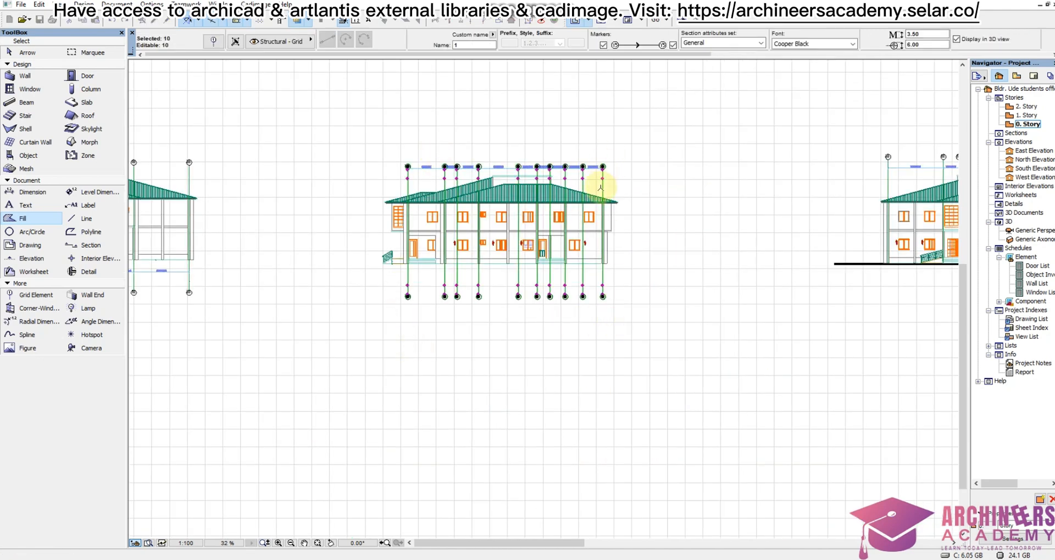
scroll(601, 186, up, 5)
click(592, 225)
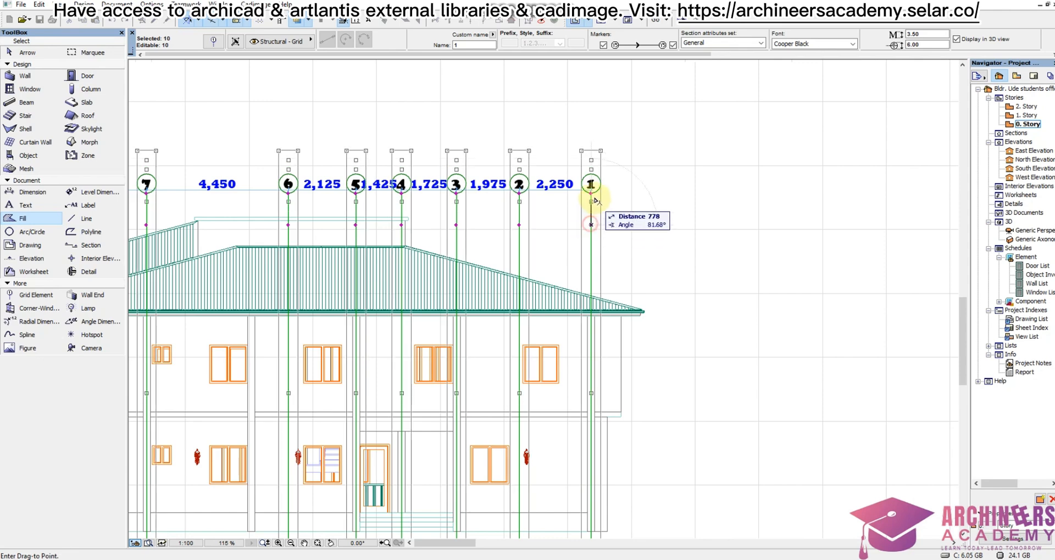
click(592, 194)
- Shorten the lower ends of grid lines 1, 2 and 3 to the building's base line
scroll(600, 186, down, 6)
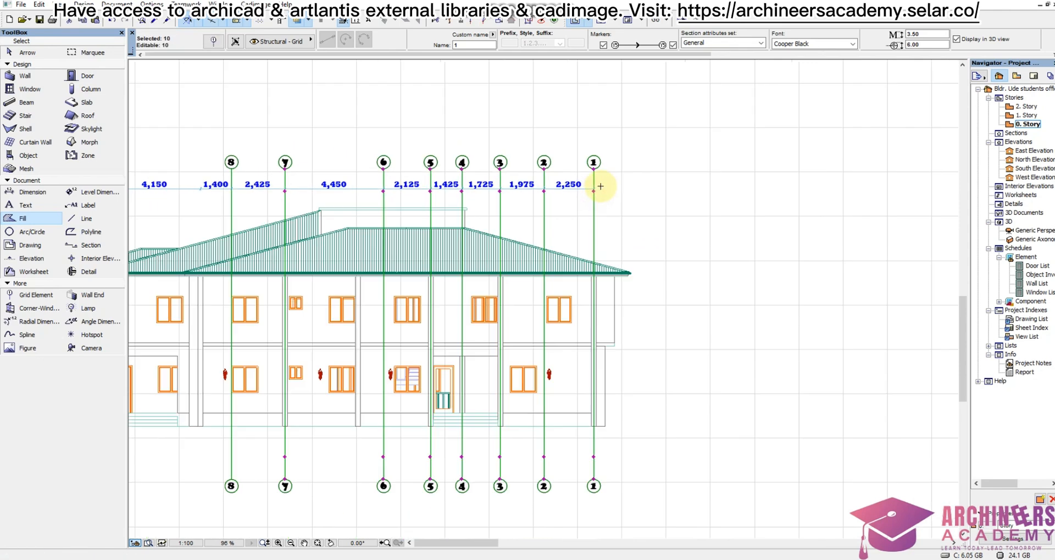
scroll(598, 311, up, 8)
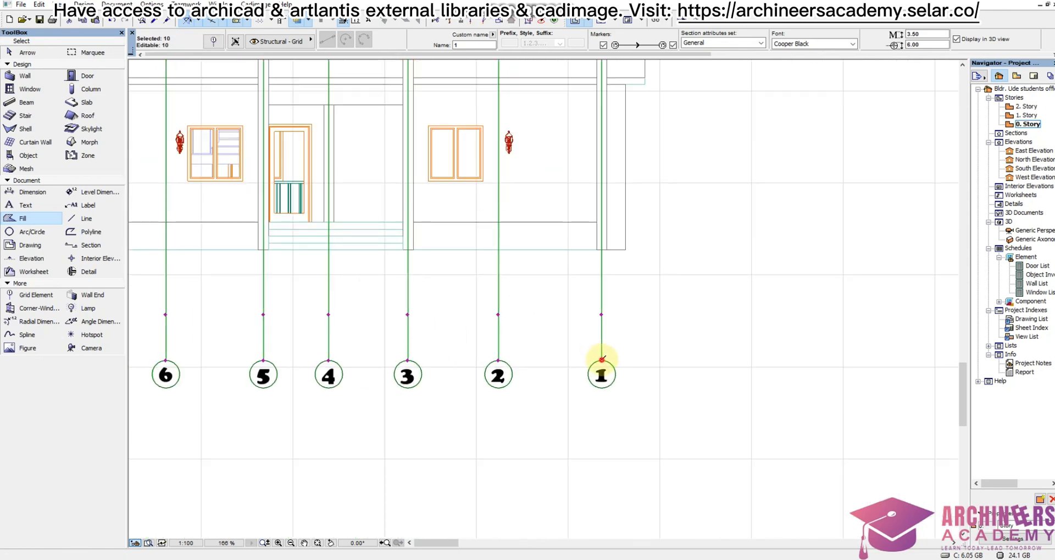
click(602, 359)
click(601, 250)
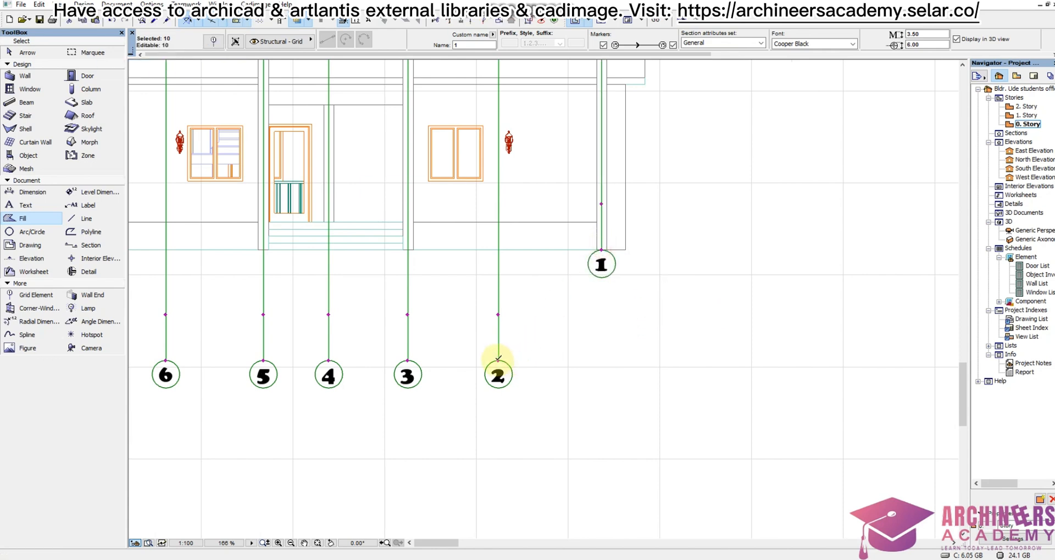
click(499, 359)
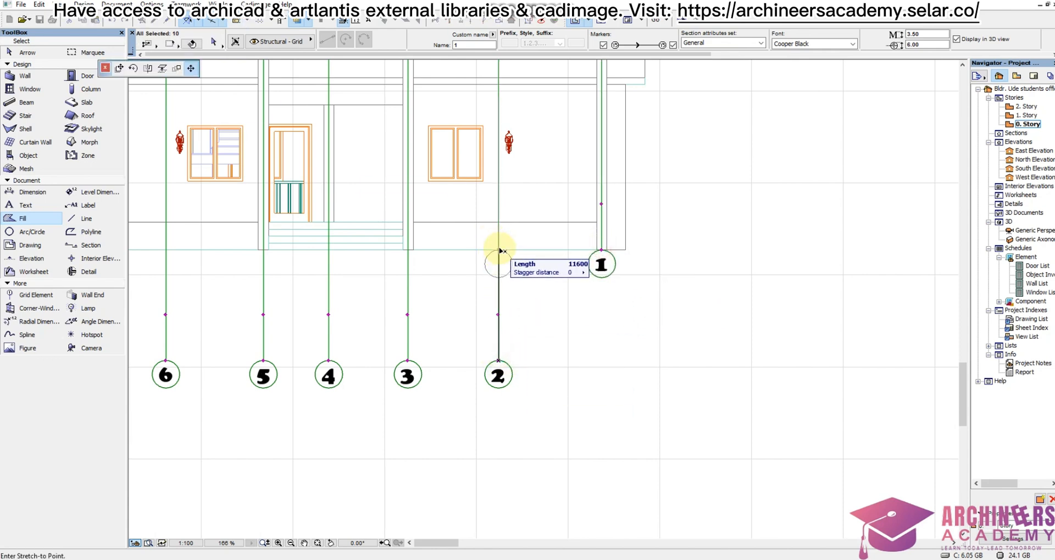
click(499, 250)
click(408, 358)
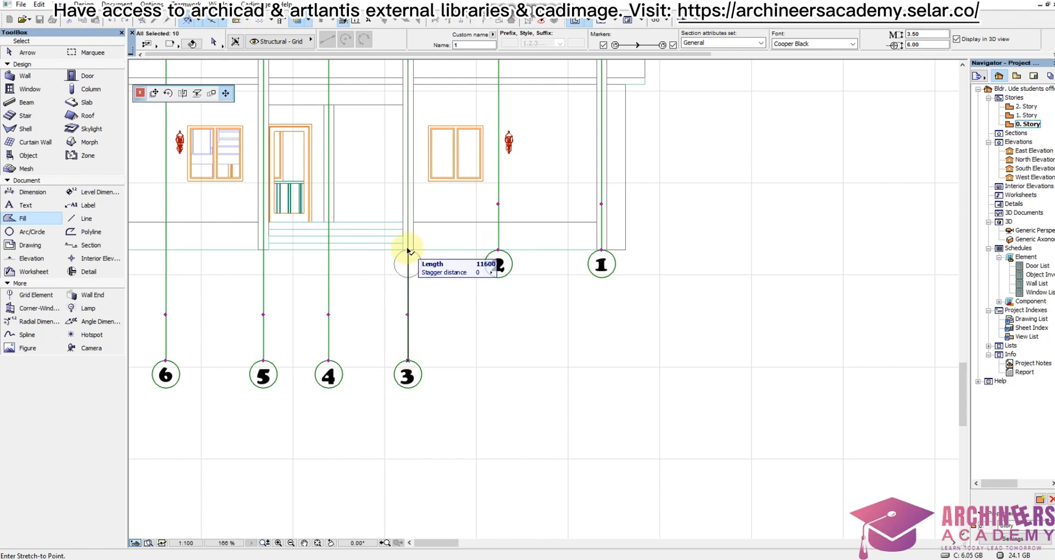
click(408, 250)
- Shorten the lower ends of grid lines 4, 5, 6 and 7 to the building's base line
scroll(569, 294, down, 3)
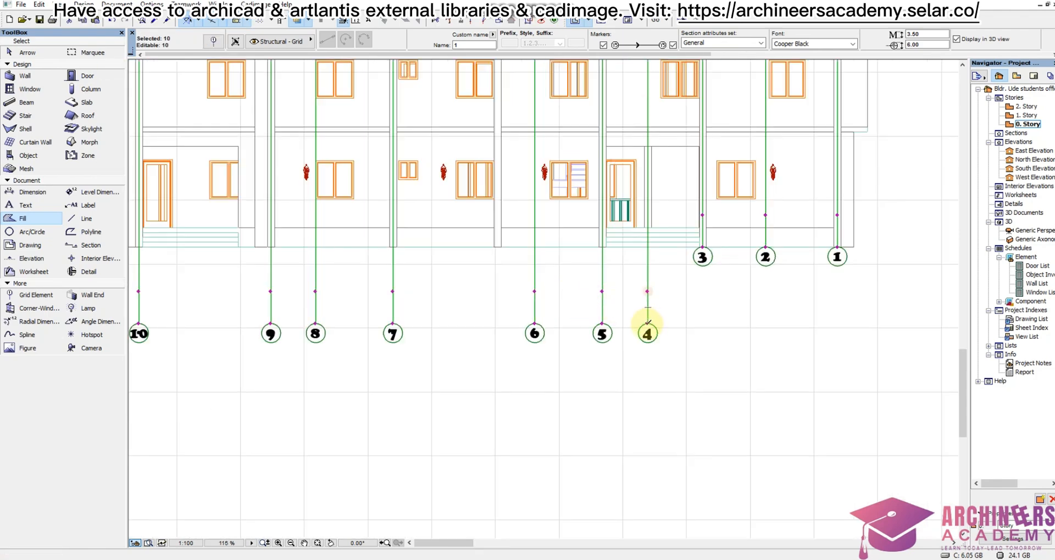
click(648, 324)
click(648, 247)
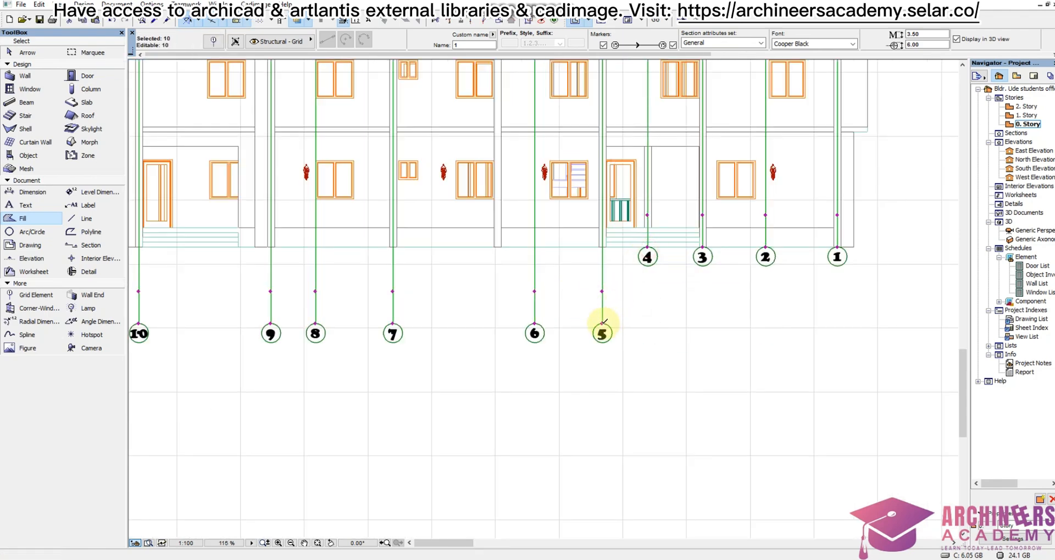
click(602, 323)
click(603, 248)
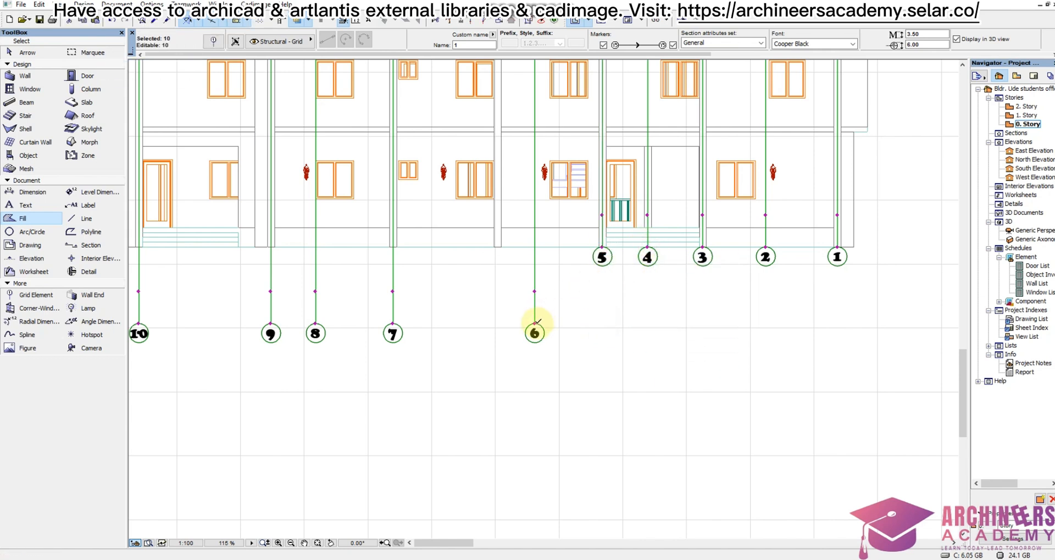
click(536, 322)
click(535, 247)
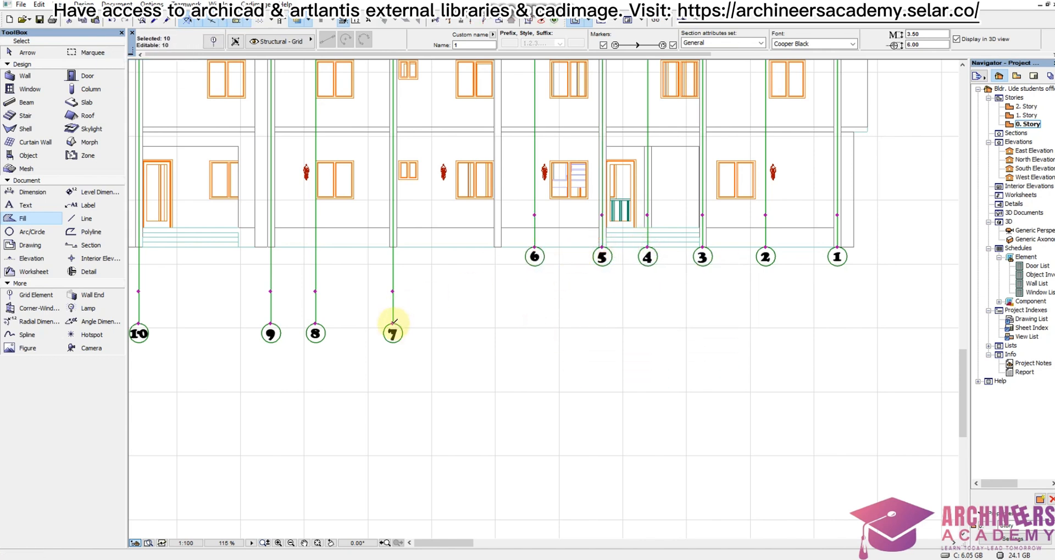
click(391, 323)
click(546, 254)
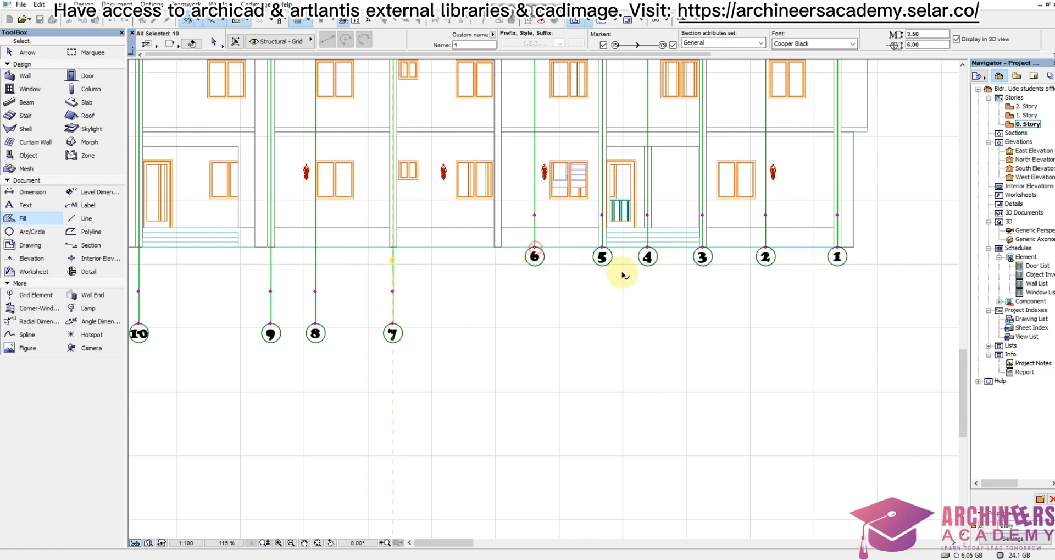
- Shorten the lower ends of grid lines 8, 9 and 10 to match the other grid lines at the base line
scroll(550, 270, down, 4)
scroll(551, 270, up, 4)
click(548, 360)
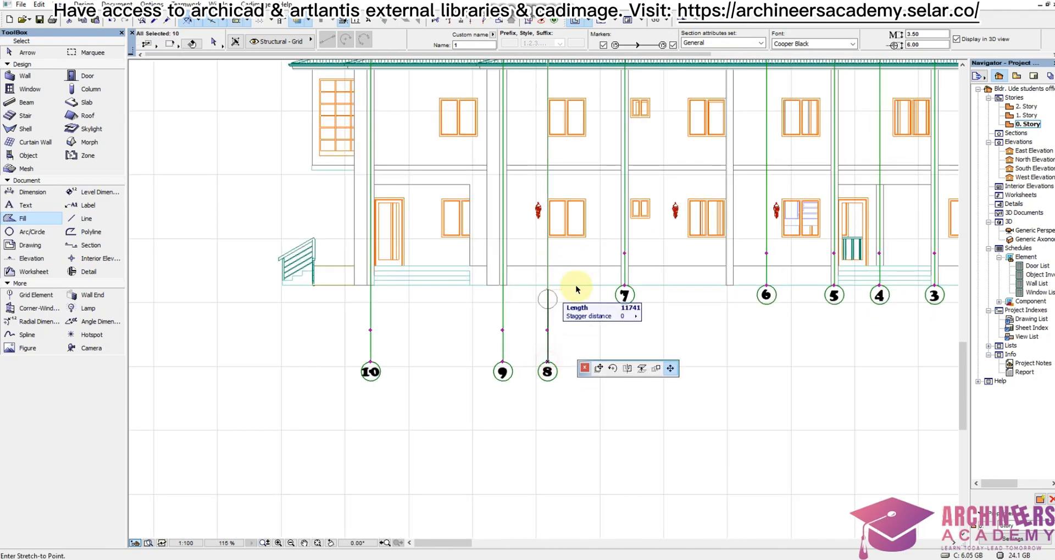
click(625, 283)
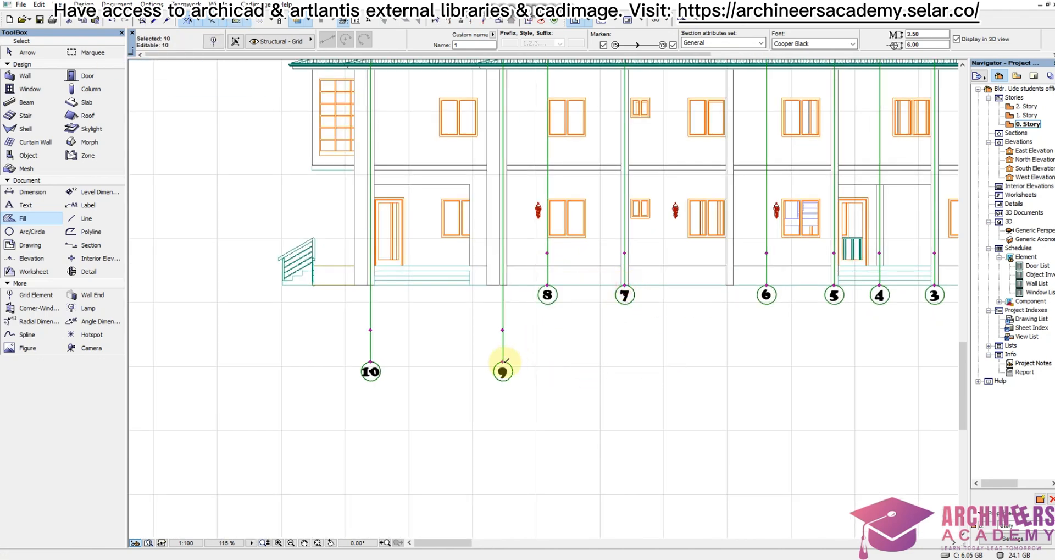
click(502, 361)
click(547, 285)
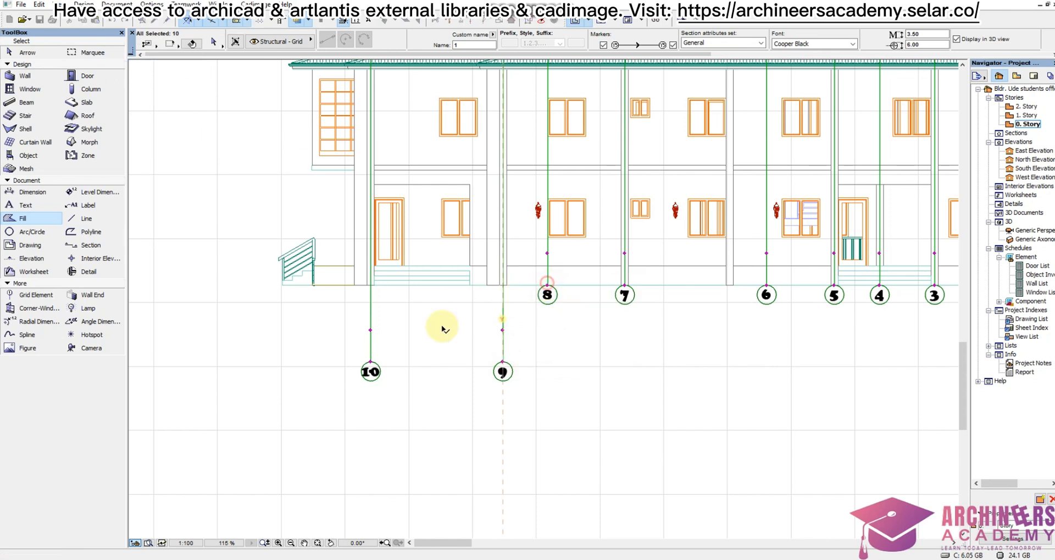
click(371, 360)
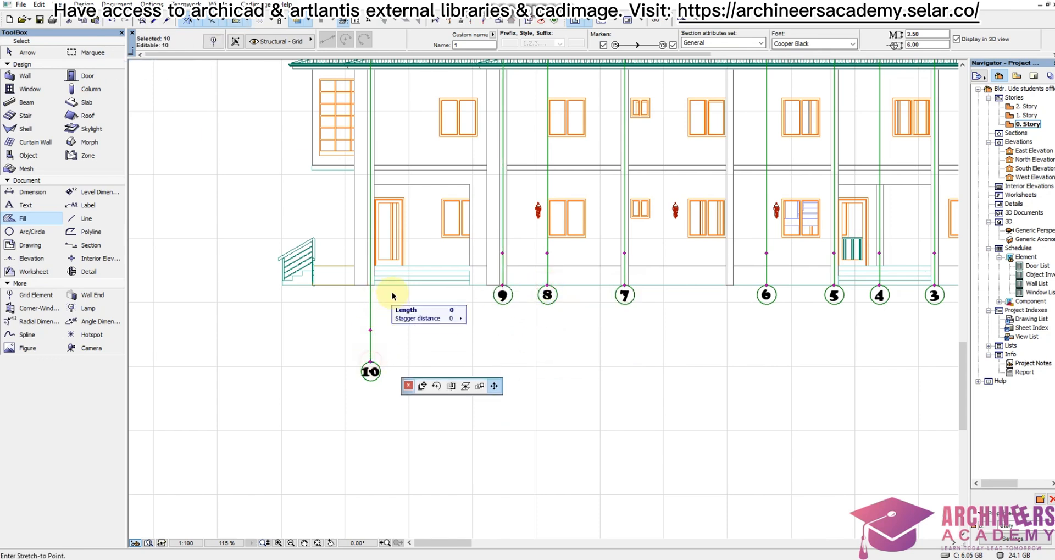
click(502, 284)
- Turn off the lower end markers of the ten selected grid lines
scroll(471, 332, down, 4)
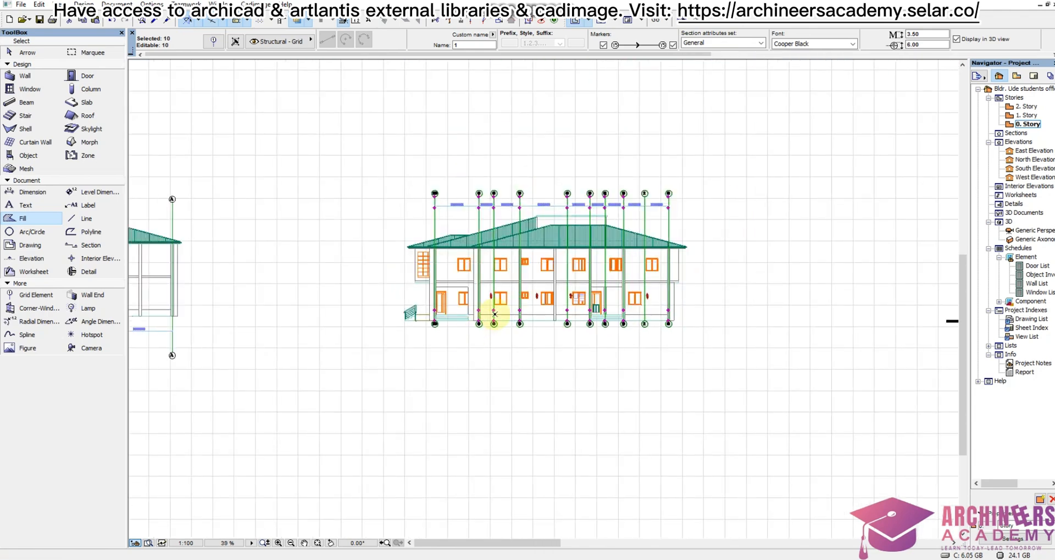
scroll(497, 309, up, 2)
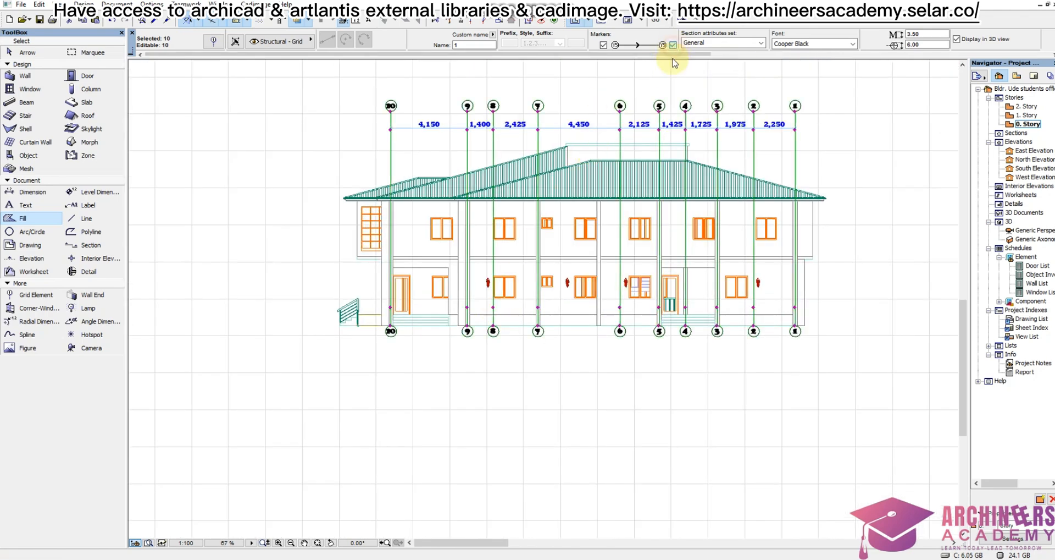
scroll(654, 310, down, 4)
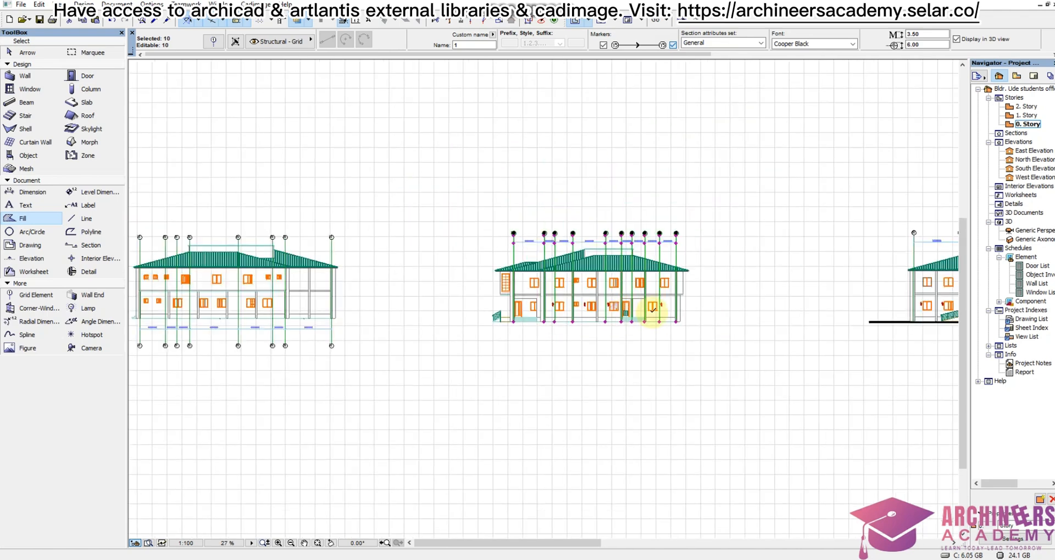
shift+click(870, 324)
key(ctrl+alt+d)
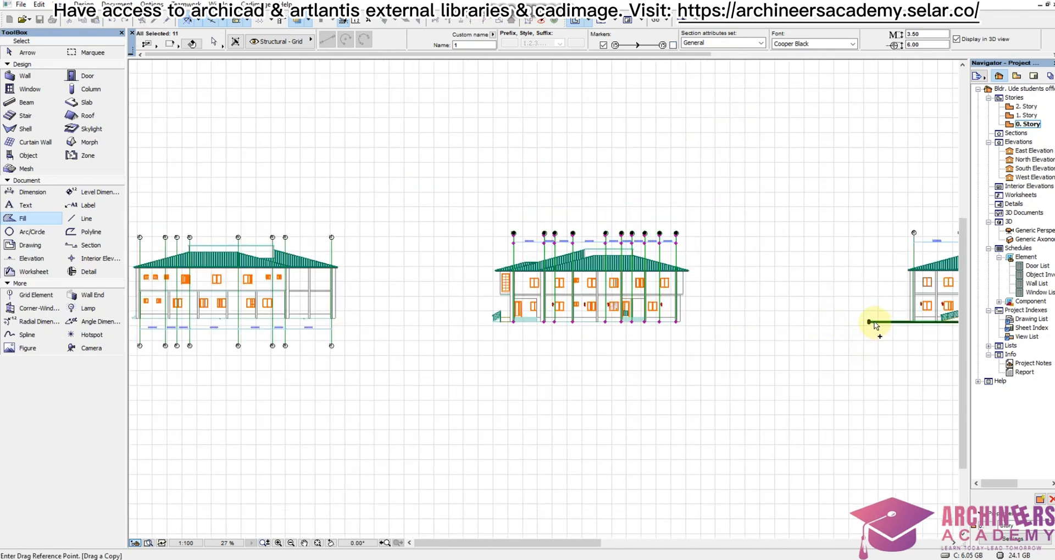
click(869, 322)
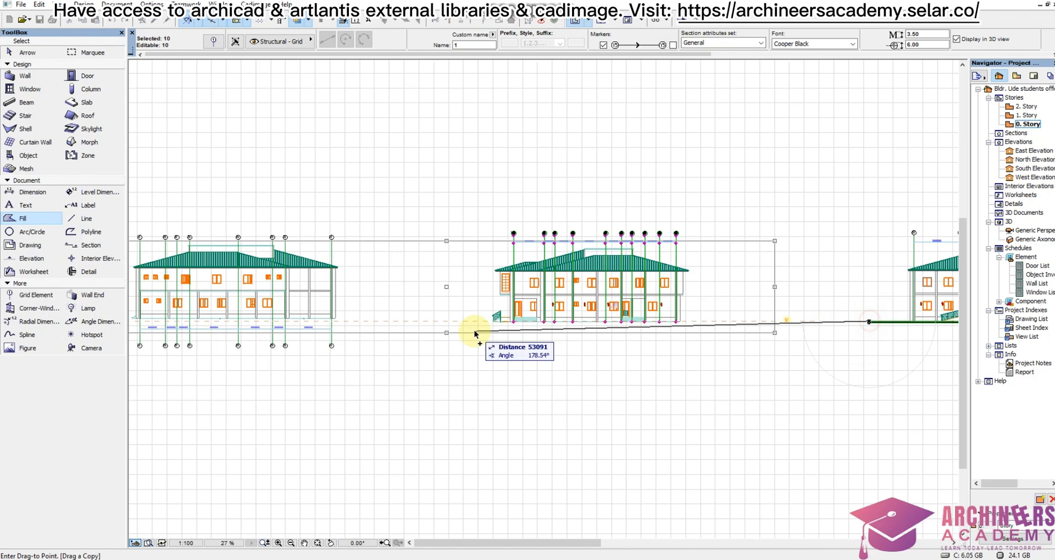
click(511, 322)
key(Escape)
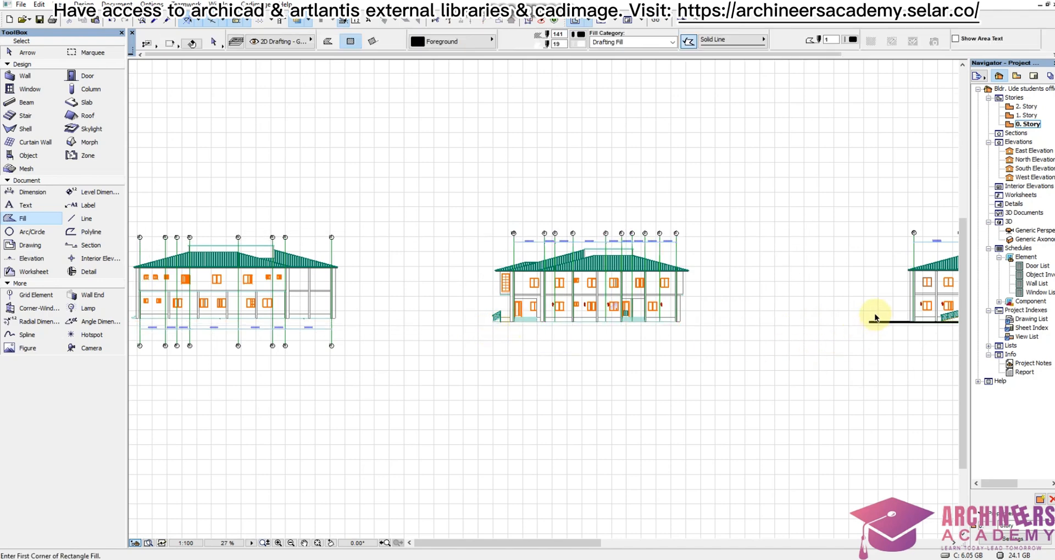
- Copy only the black ground fill from the south elevation copy to the foot of the ramp on the elevation with grids 10 to 1
shift+click(870, 323)
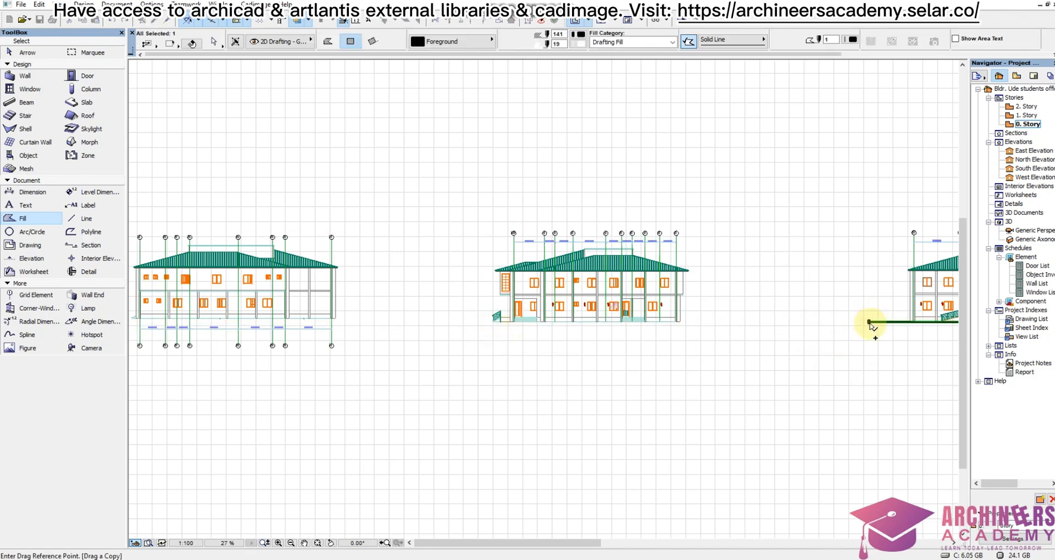
click(870, 322)
scroll(497, 317, up, 3)
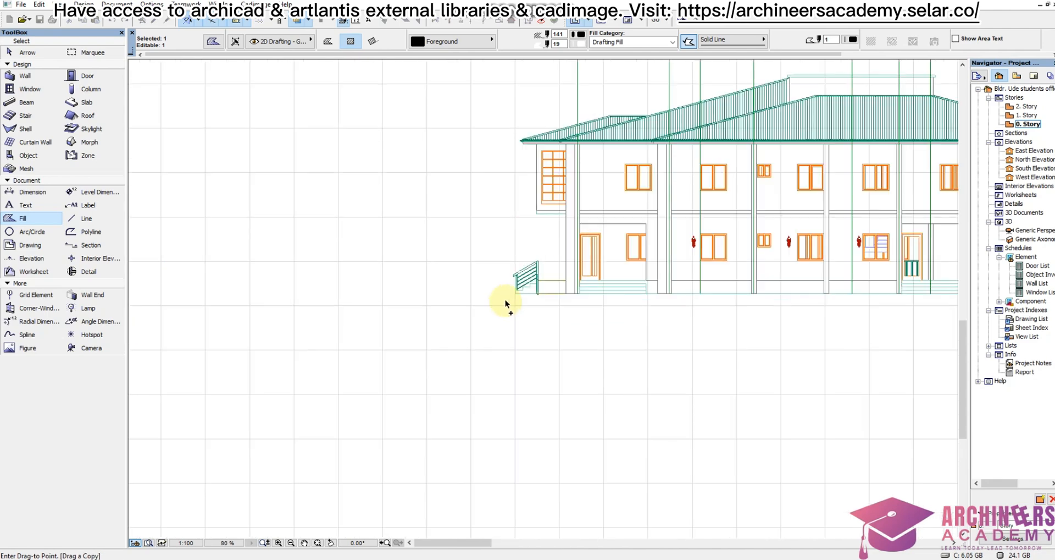
click(516, 295)
scroll(542, 325, down, 5)
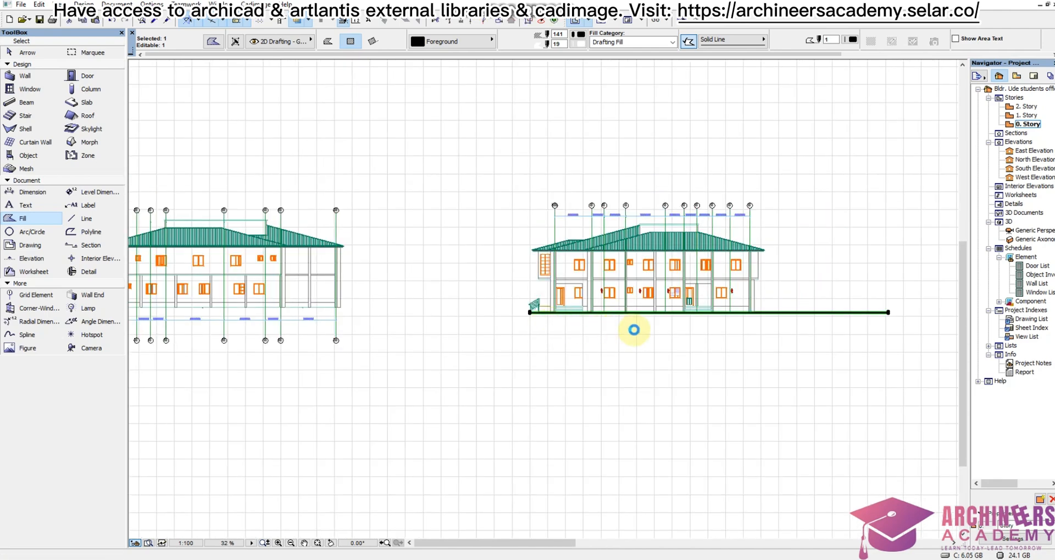
- Shift the copied ground fill horizontally so it extends past both ends of the elevation with grids 10 to 1, and deselect it
key(ctrl+d)
click(696, 339)
click(574, 339)
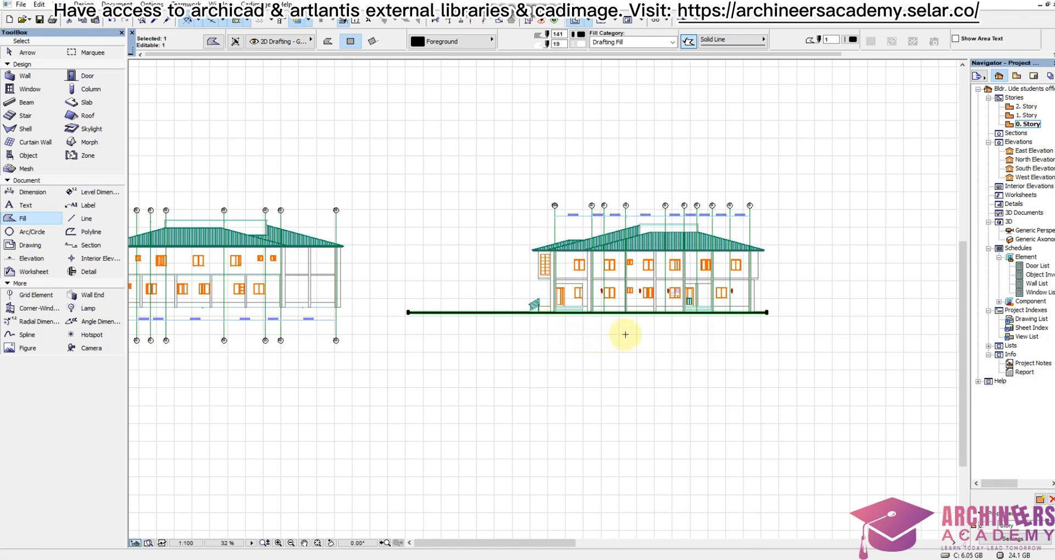
click(649, 347)
click(702, 350)
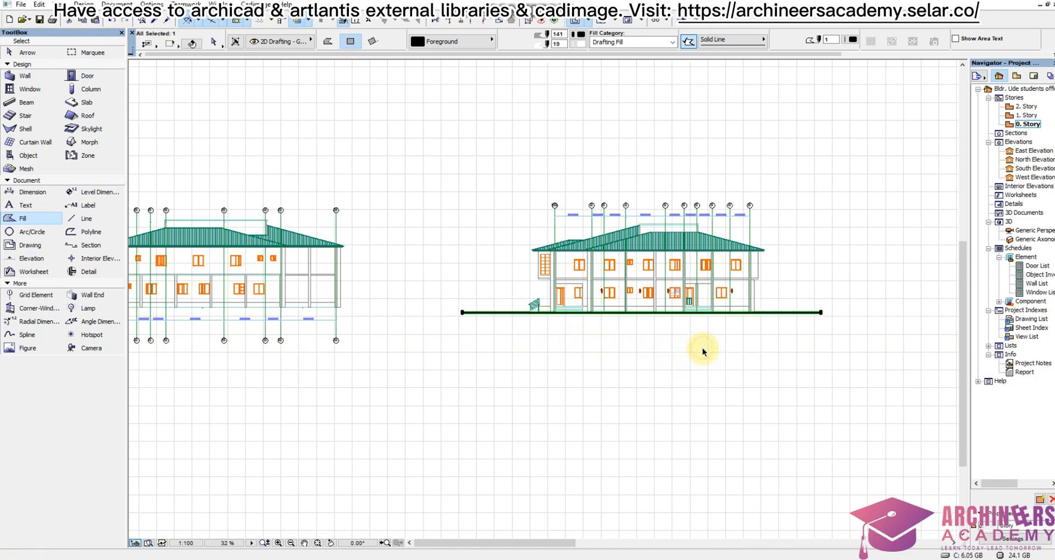
key(Escape)
- Move the dimension chain below the elevation with grids H to A vertically up to the grid markers above the roof, and deselect it
scroll(731, 286, down, 2)
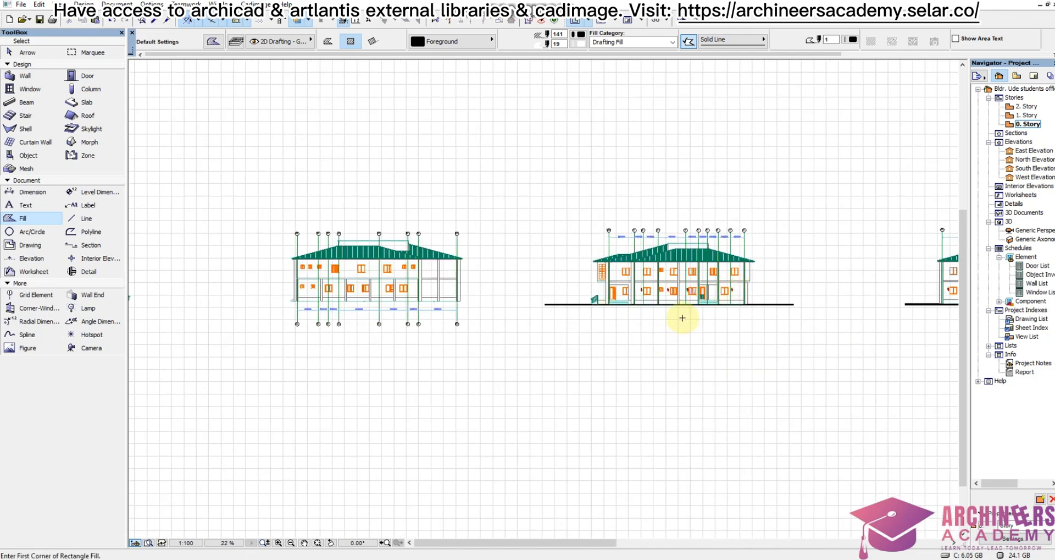
scroll(606, 315, down, 1)
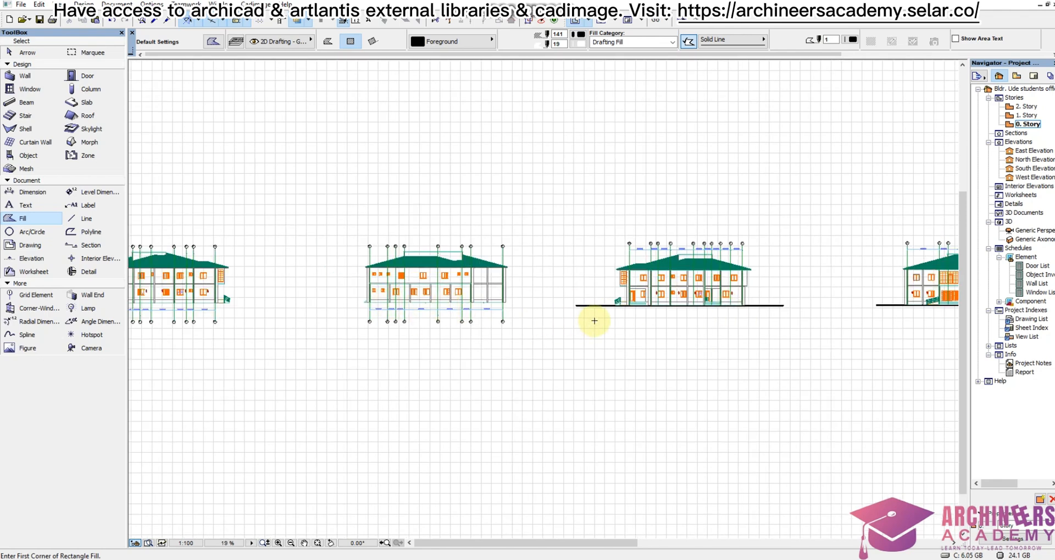
scroll(441, 315, up, 5)
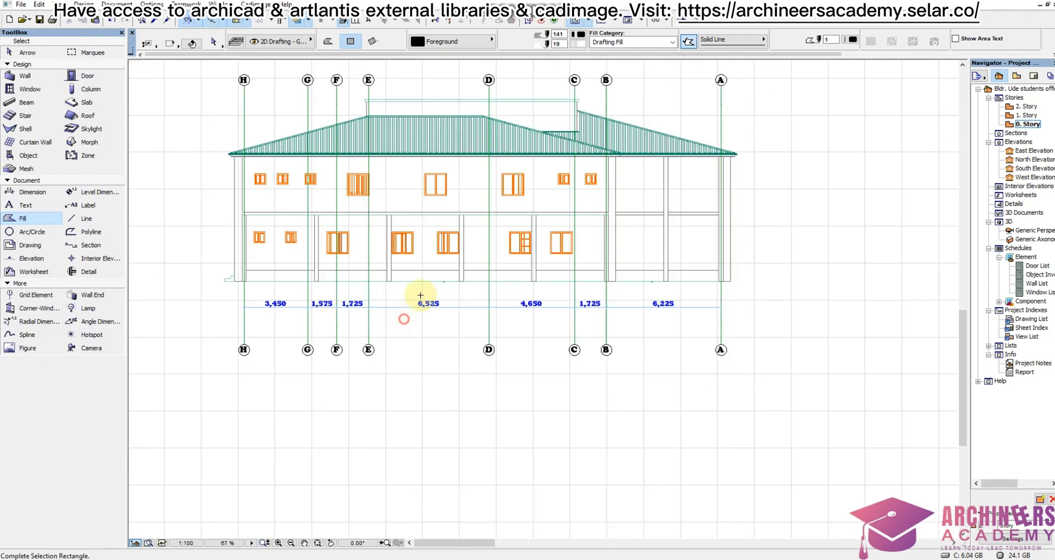
shift+click(423, 295)
key(ctrl+d)
click(556, 368)
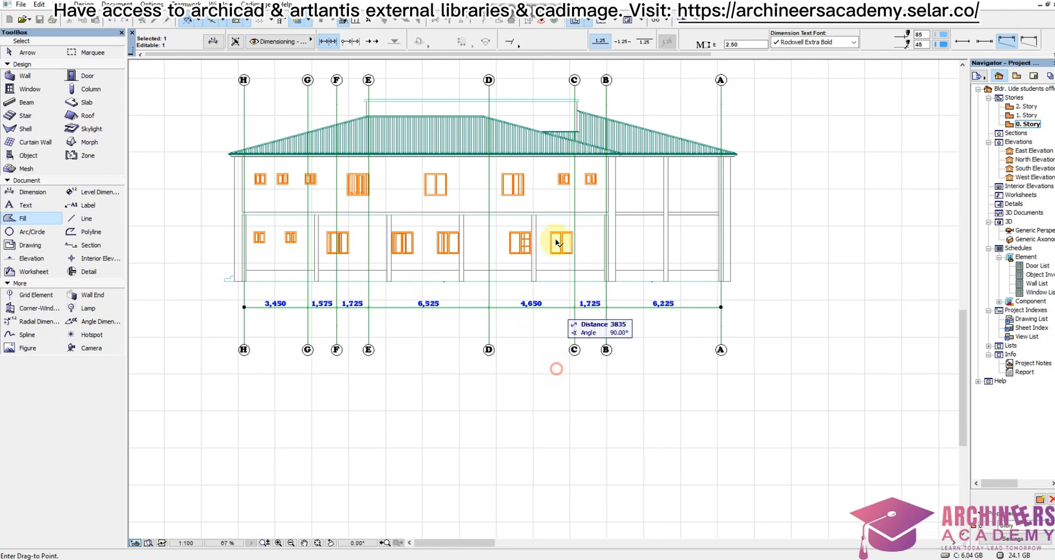
click(575, 144)
key(Escape)
- Select the eight grid lines H to A and move them up so their upper markers sit above the dimension chain
shift+click(221, 336)
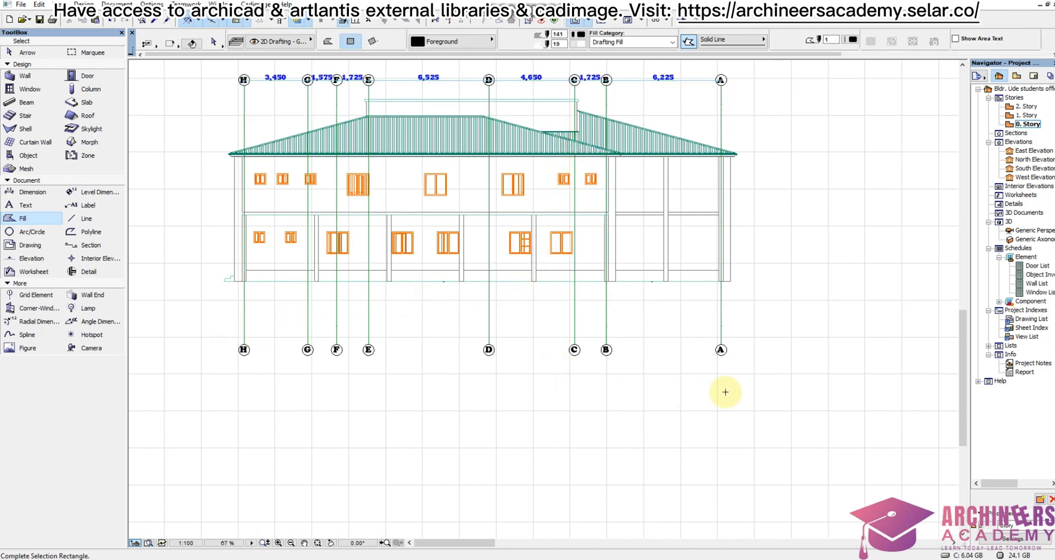
click(725, 392)
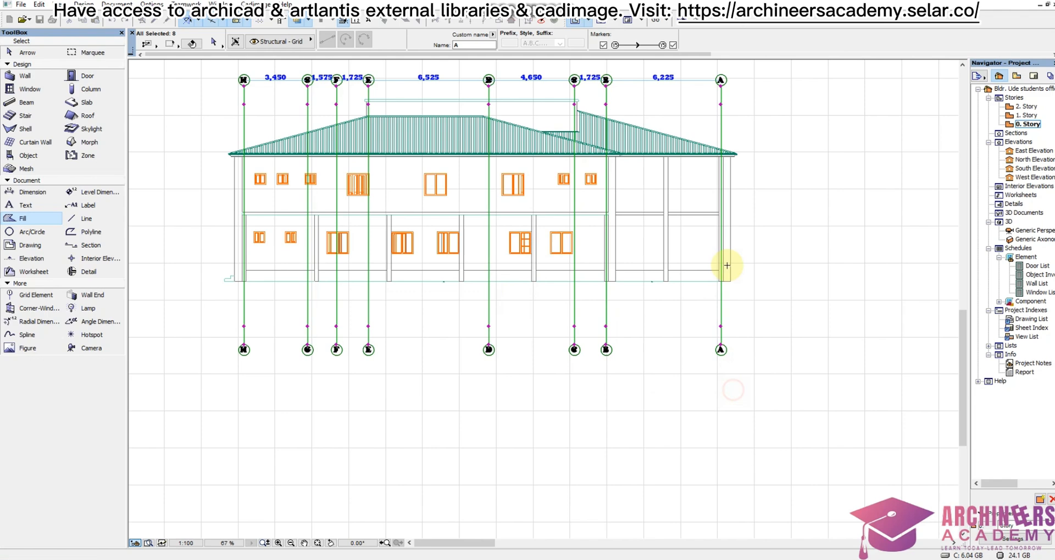
click(721, 104)
click(720, 88)
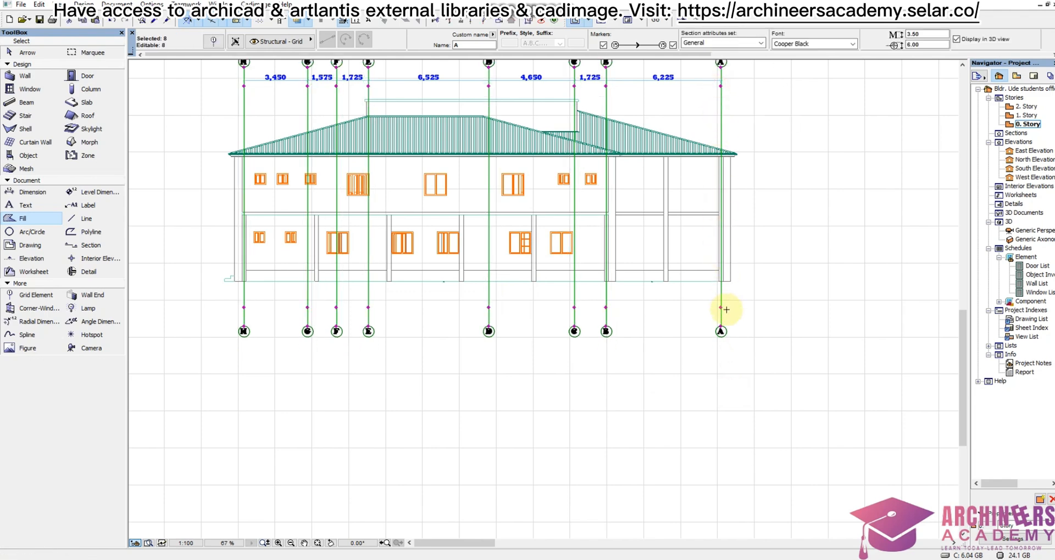
- Shorten the lower ends of grid lines A, B, C and D to the building's base line
scroll(722, 329, up, 3)
click(717, 333)
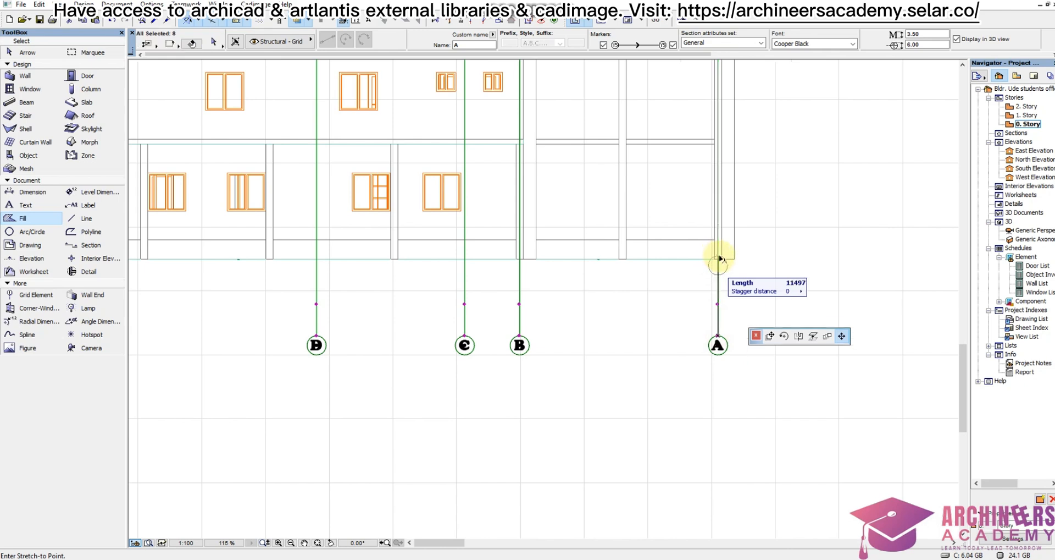
click(717, 257)
click(519, 336)
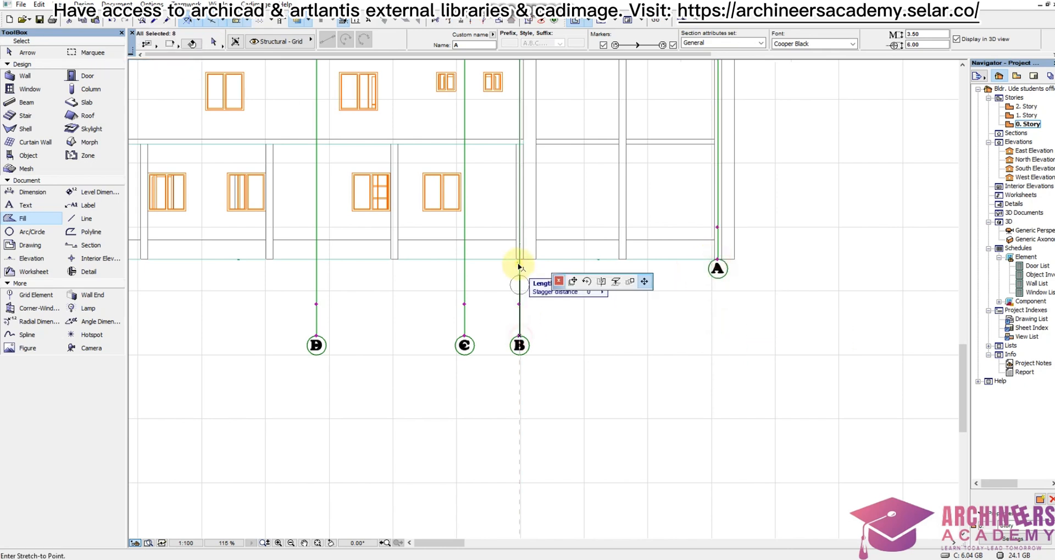
click(519, 258)
click(465, 335)
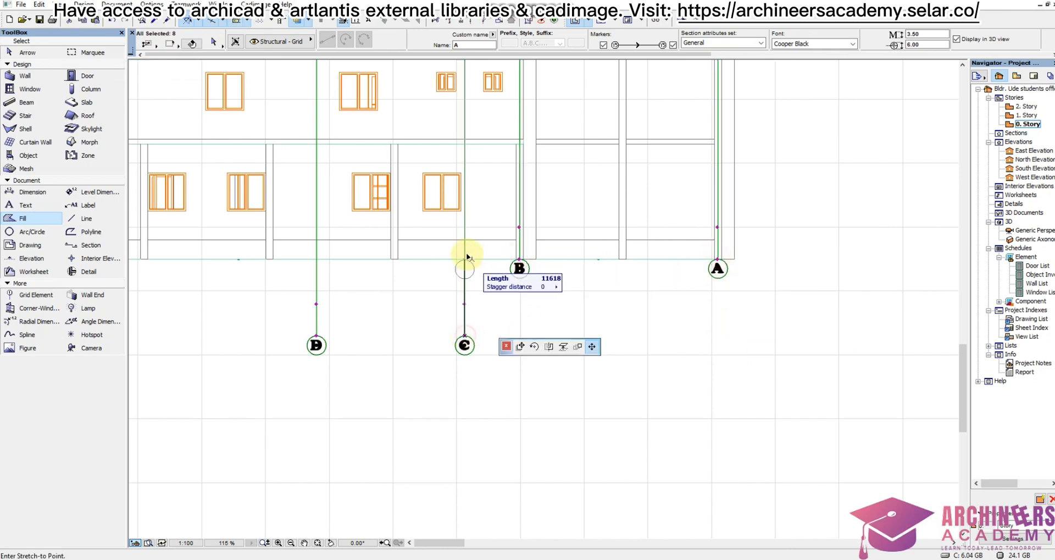
click(465, 259)
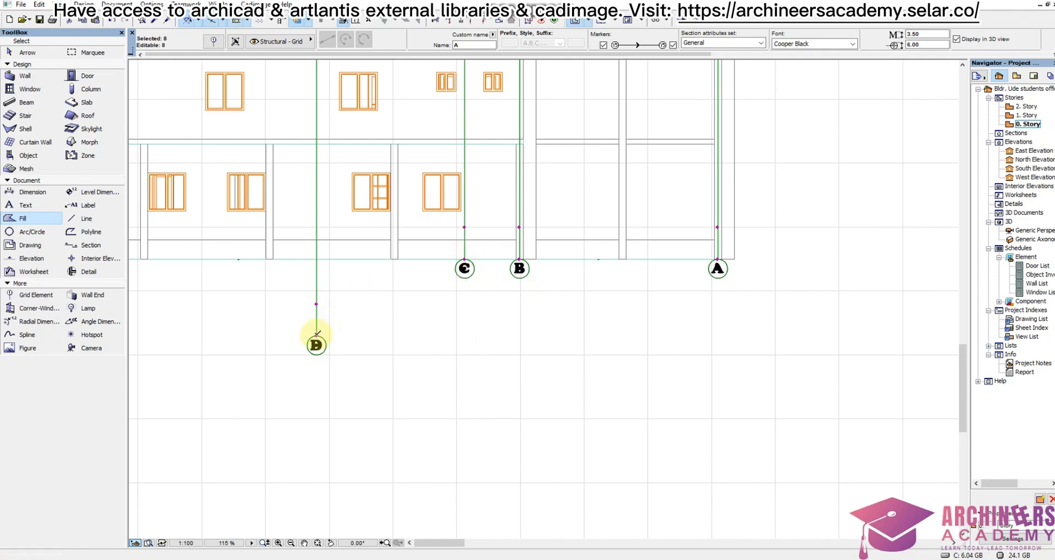
click(317, 335)
click(316, 259)
- Shorten the lower ends of grid lines E, F, G and H to the building's base line
scroll(715, 302, down, 5)
scroll(498, 299, up, 3)
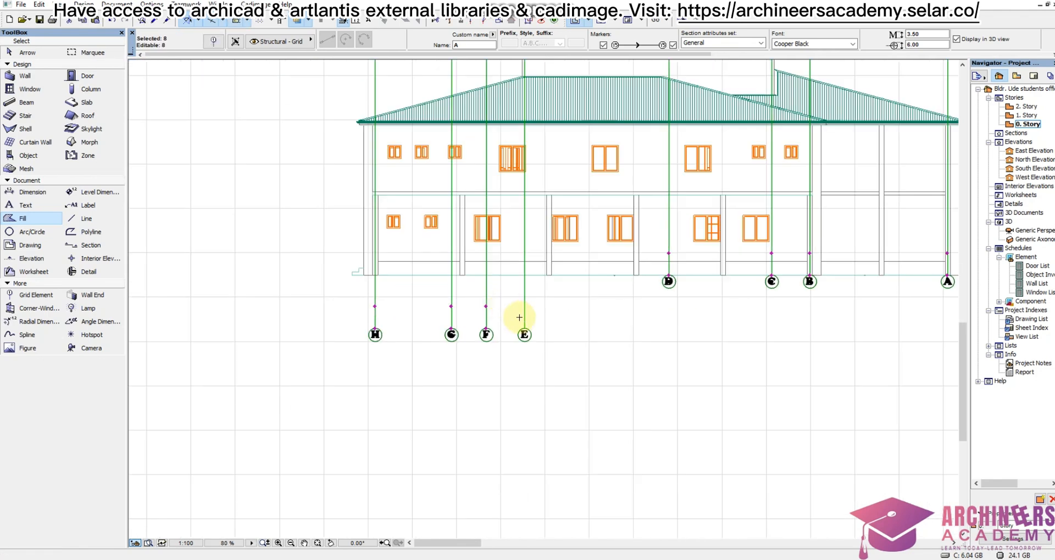
click(525, 327)
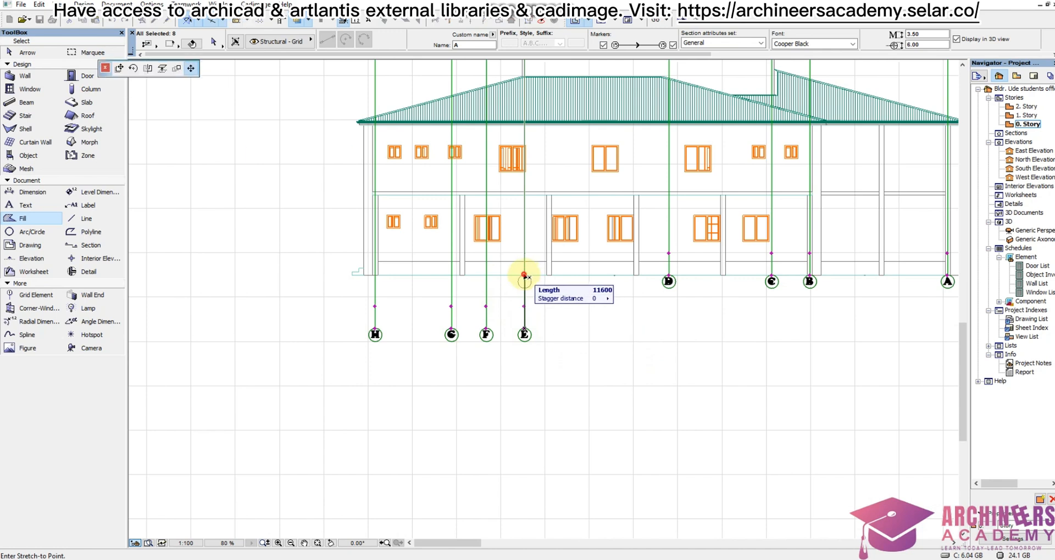
click(524, 259)
click(486, 328)
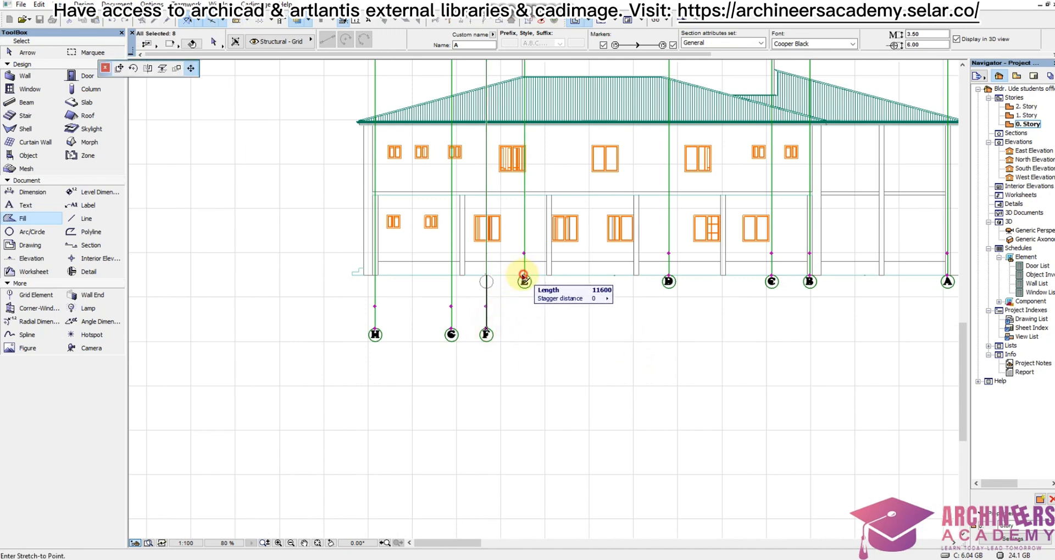
click(486, 259)
click(451, 328)
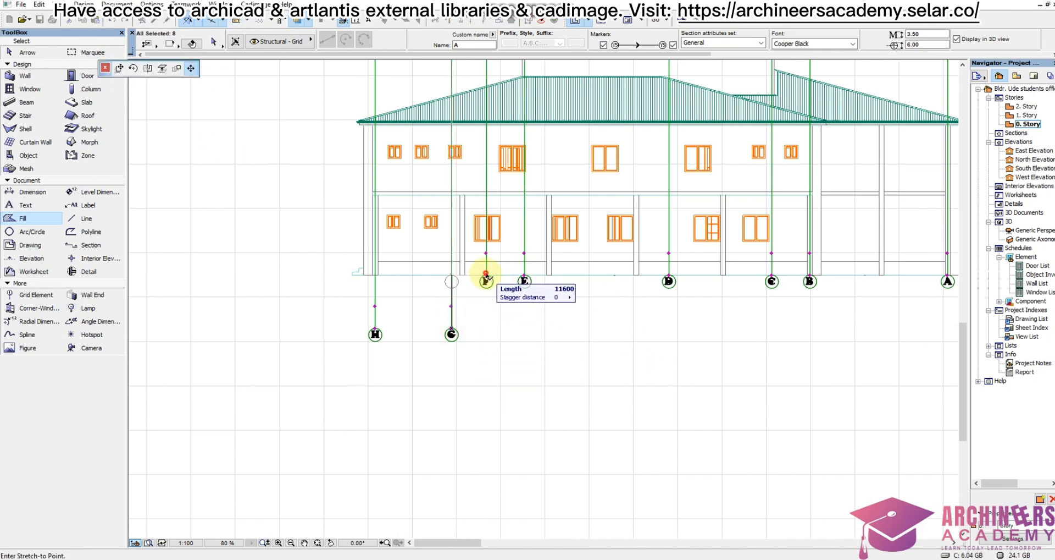
click(451, 259)
click(375, 328)
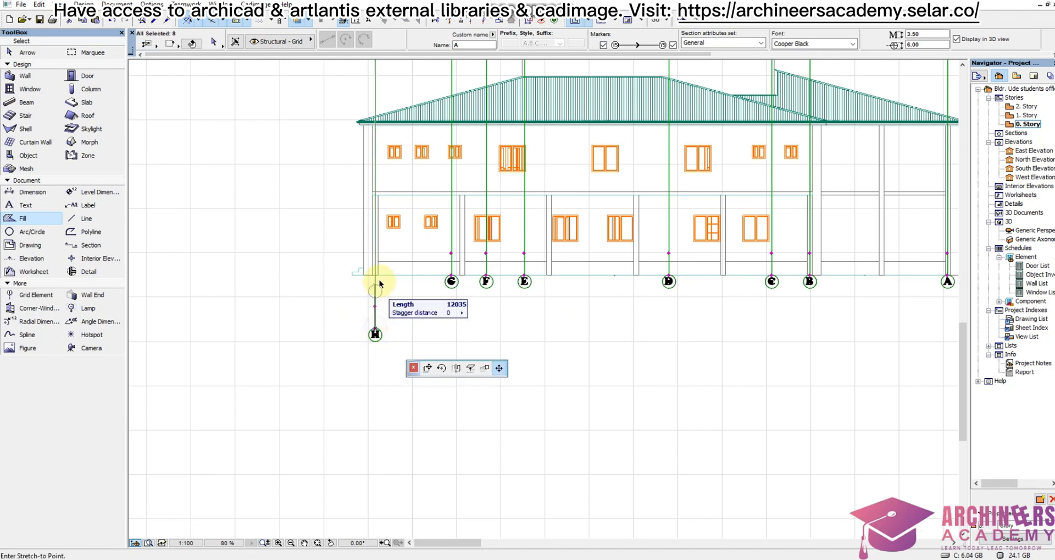
click(447, 275)
- Turn off the lower end markers of the eight selected grid lines and deselect them
scroll(548, 351, down, 3)
scroll(700, 205, up, 3)
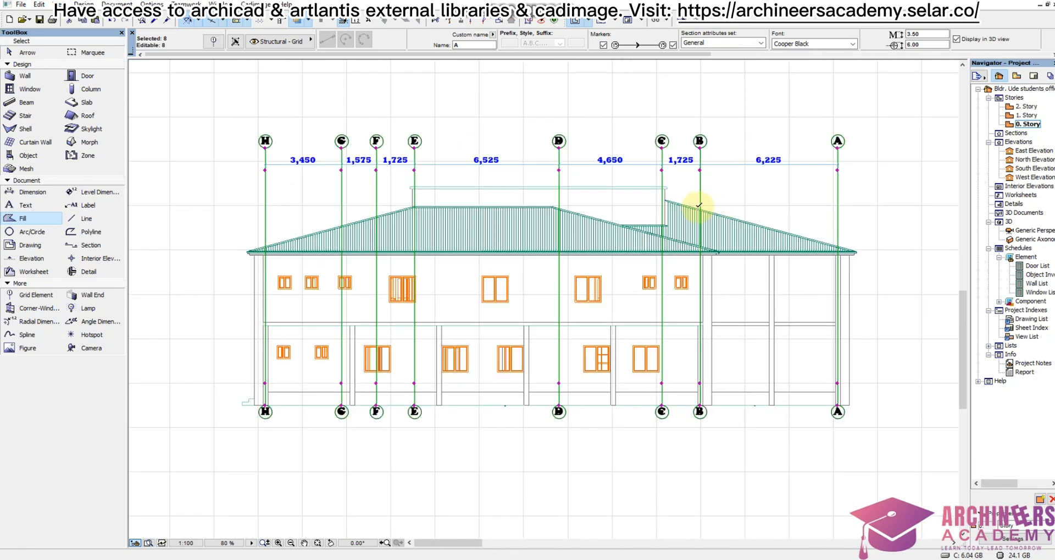
click(673, 45)
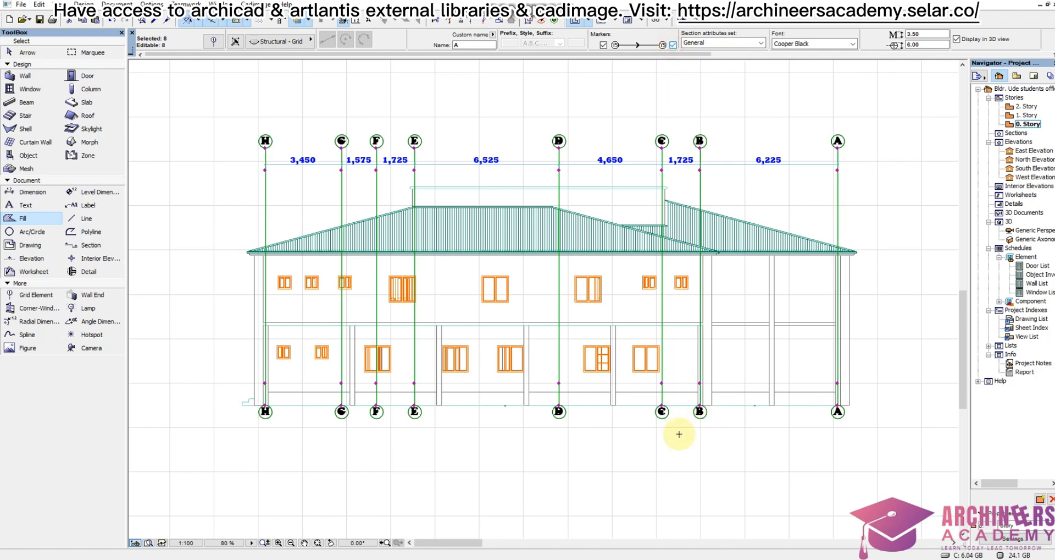
key(Escape)
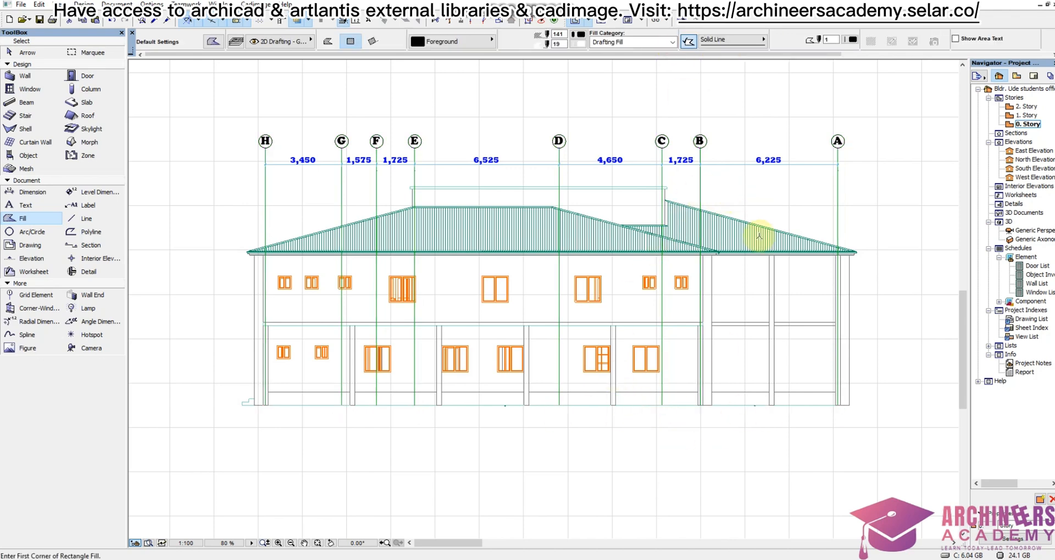
- Copy the black ground fill from the neighbouring elevation to the foot of the steps on the elevation with grids H to A
scroll(689, 223, down, 3)
shift+drag(931, 312, 885, 350)
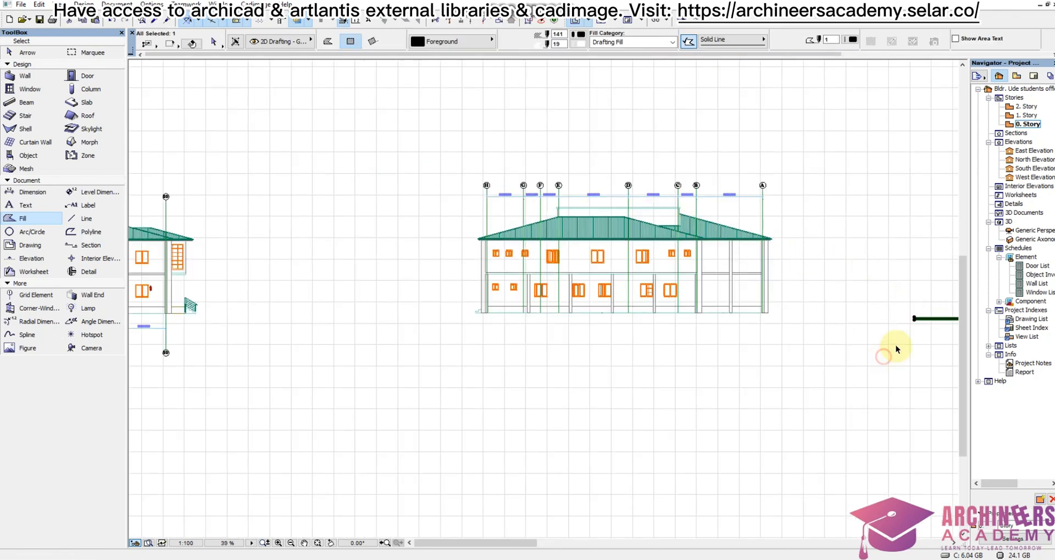
key(ctrl+shift+d)
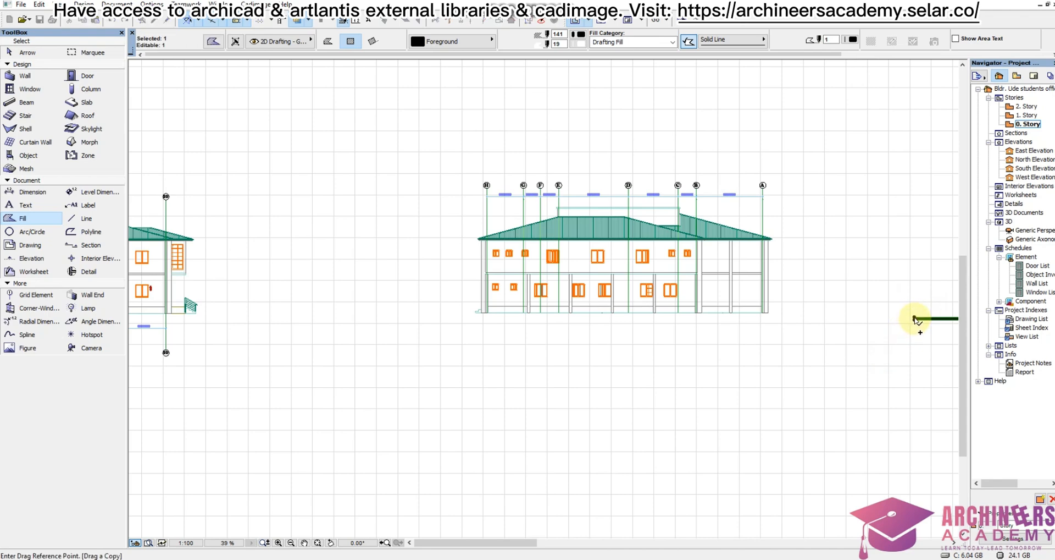
click(915, 319)
scroll(471, 323, up, 5)
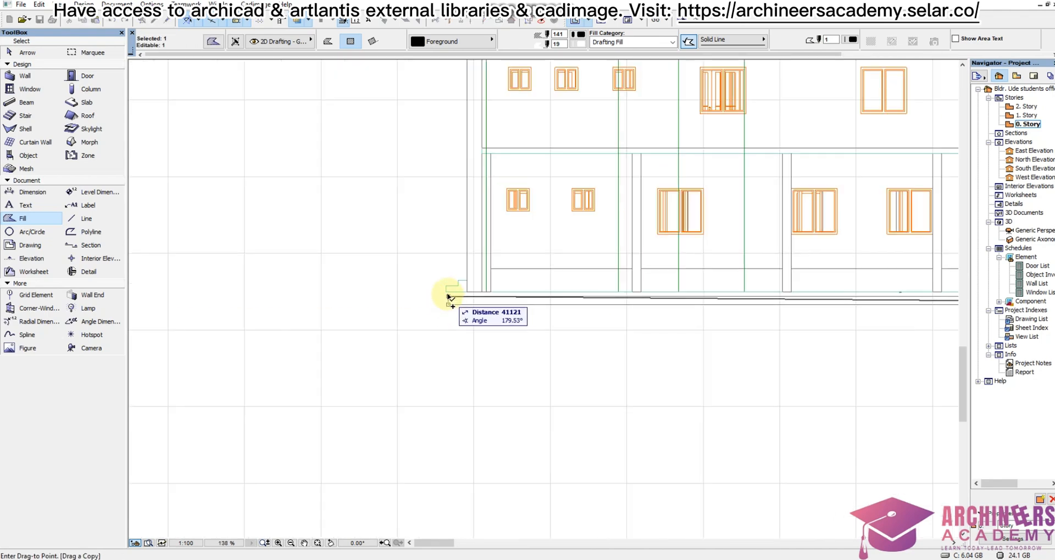
click(448, 292)
- Shift the copied ground fill horizontally so it extends past both ends of the elevation with grids H to A
key(ctrl+d)
click(758, 385)
scroll(594, 387, down, 4)
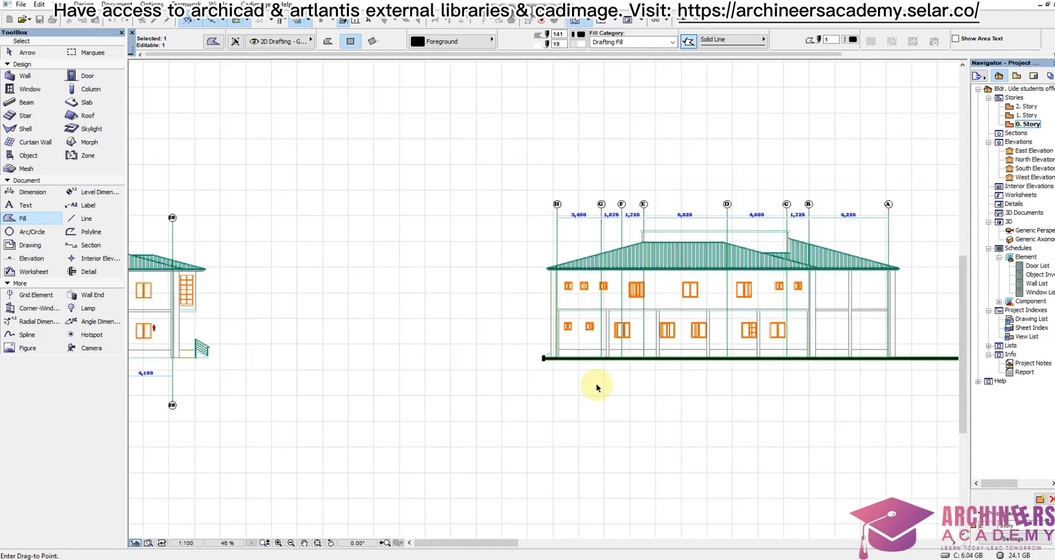
scroll(575, 378, down, 2)
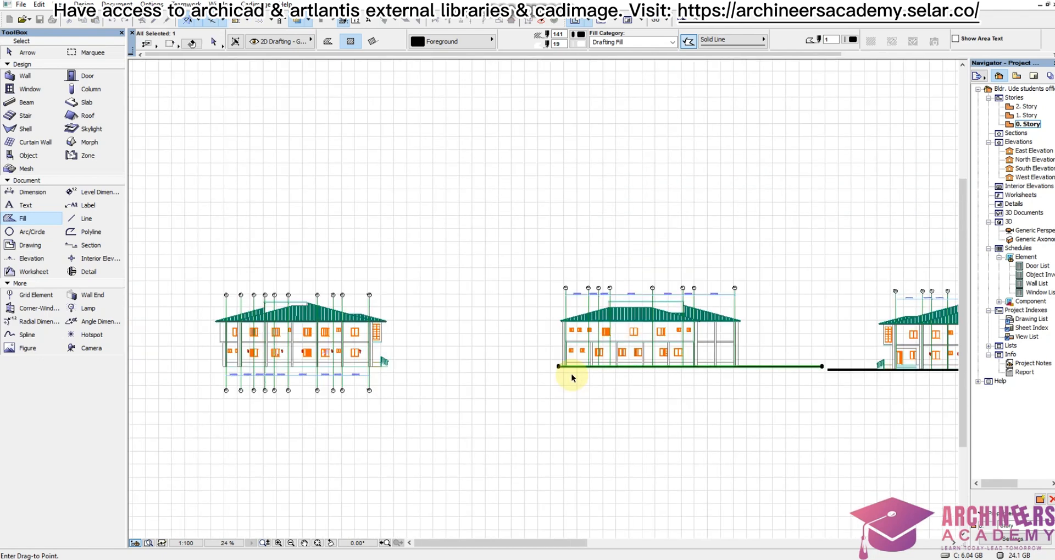
click(575, 377)
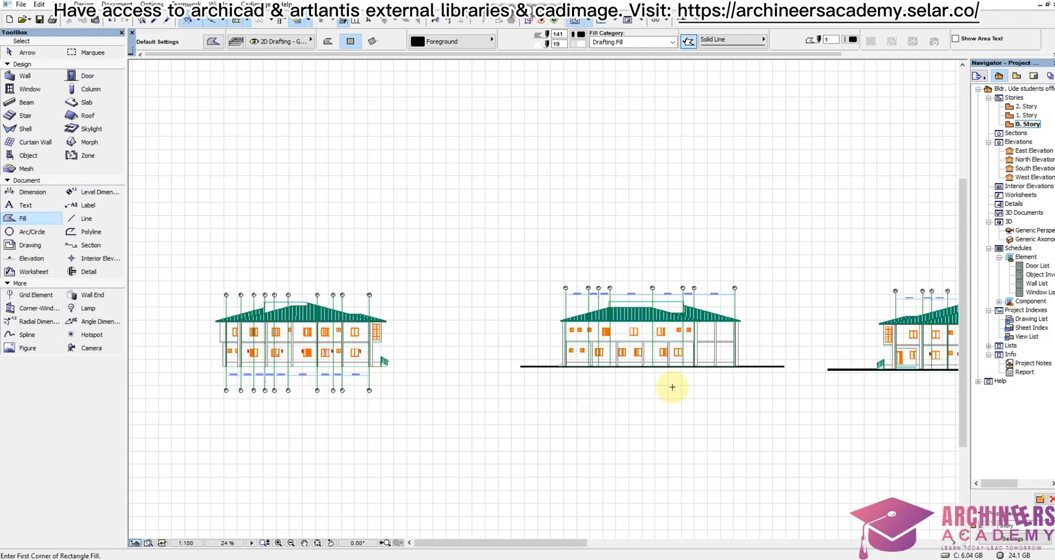
- Select the dimension chain below the elevation with grids 1 to 10
scroll(679, 388, up, 3)
scroll(717, 308, down, 3)
scroll(717, 307, down, 1)
scroll(412, 308, up, 4)
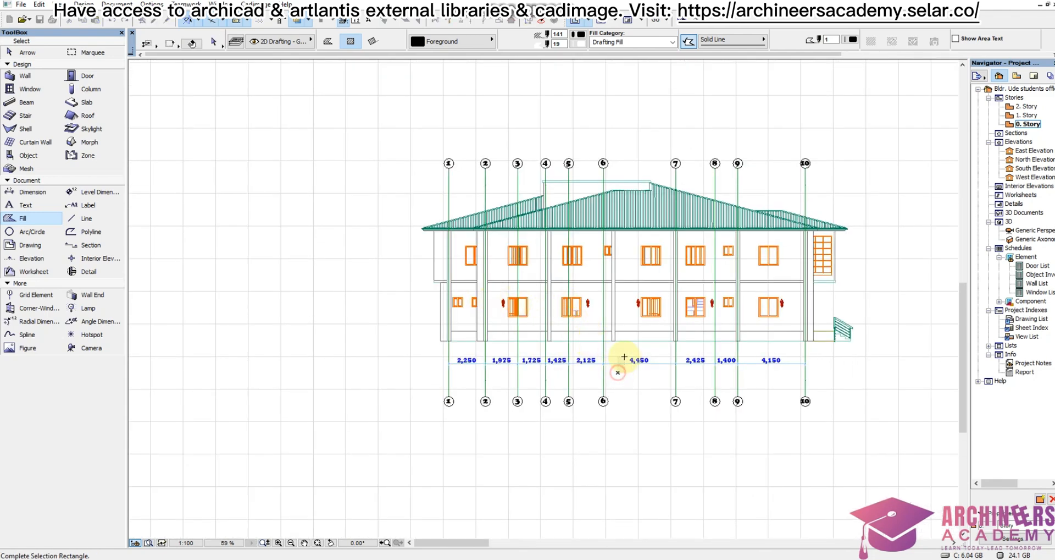
- Move the grid dimension chain from below the elevation up to the upper grid markers
shift+click(623, 363)
key(ctrl+d)
click(625, 378)
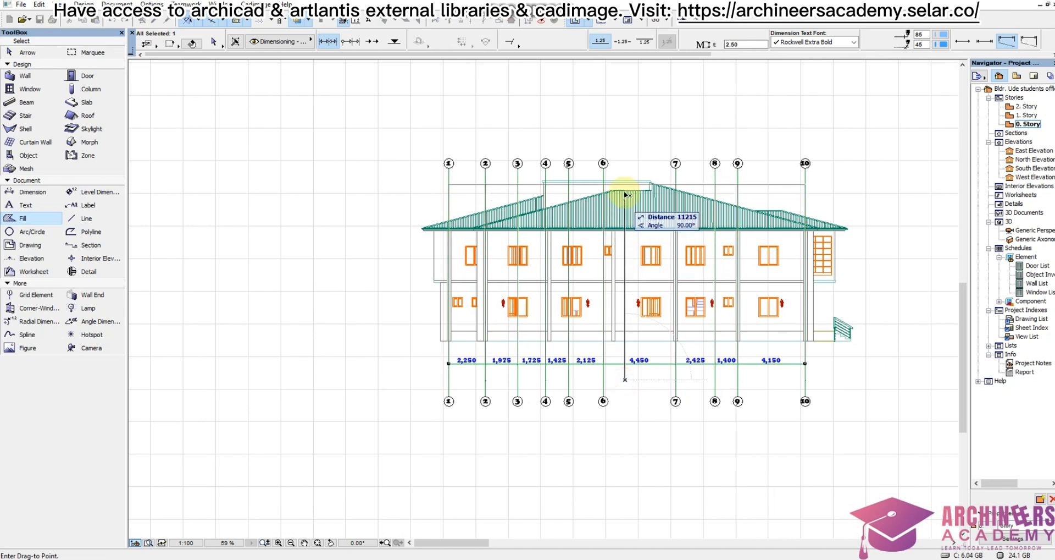
click(627, 177)
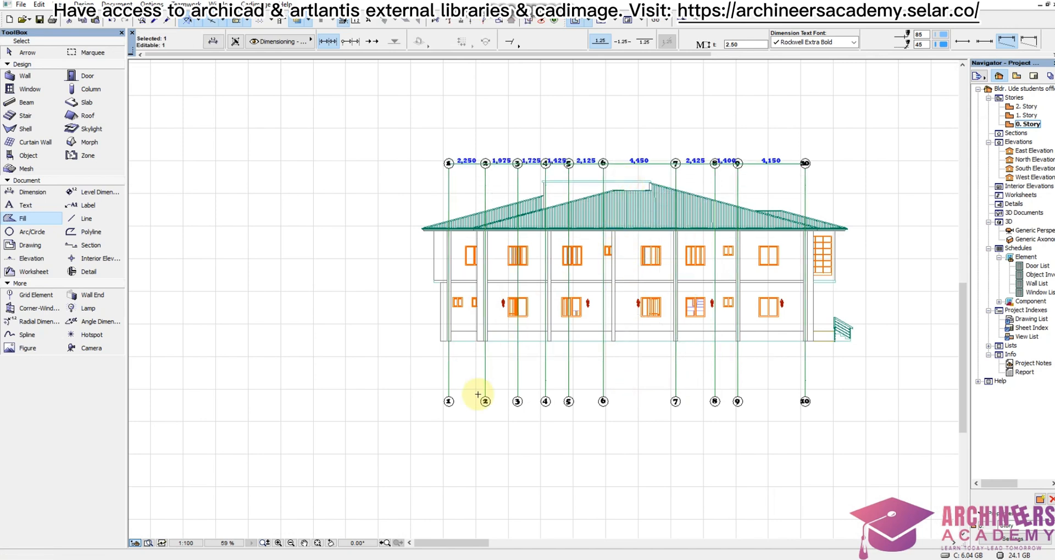
key(Escape)
- Select all ten grid lines and move them up so their upper markers sit above the dimension chain
shift+drag(428, 394, 828, 430)
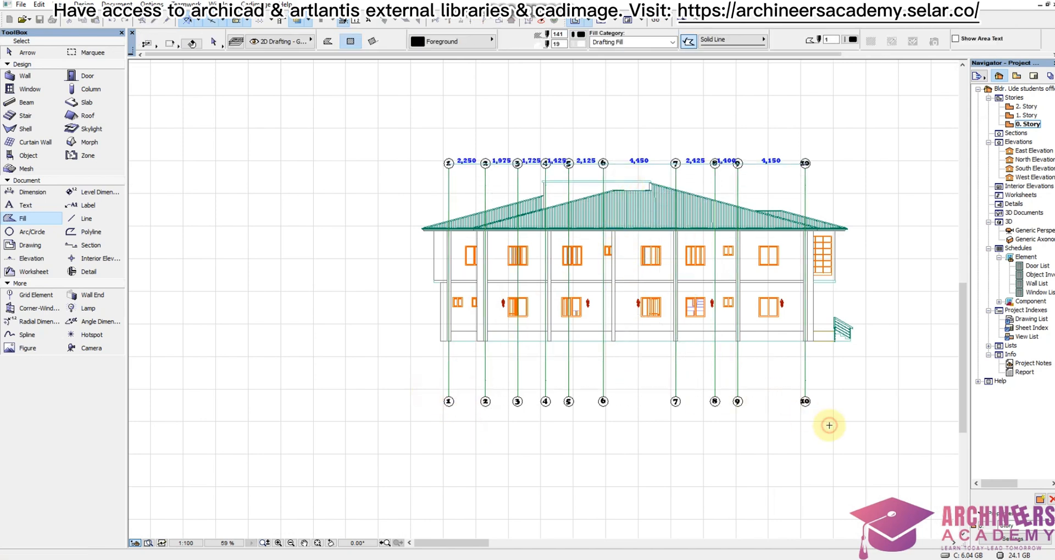
scroll(793, 162, up, 3)
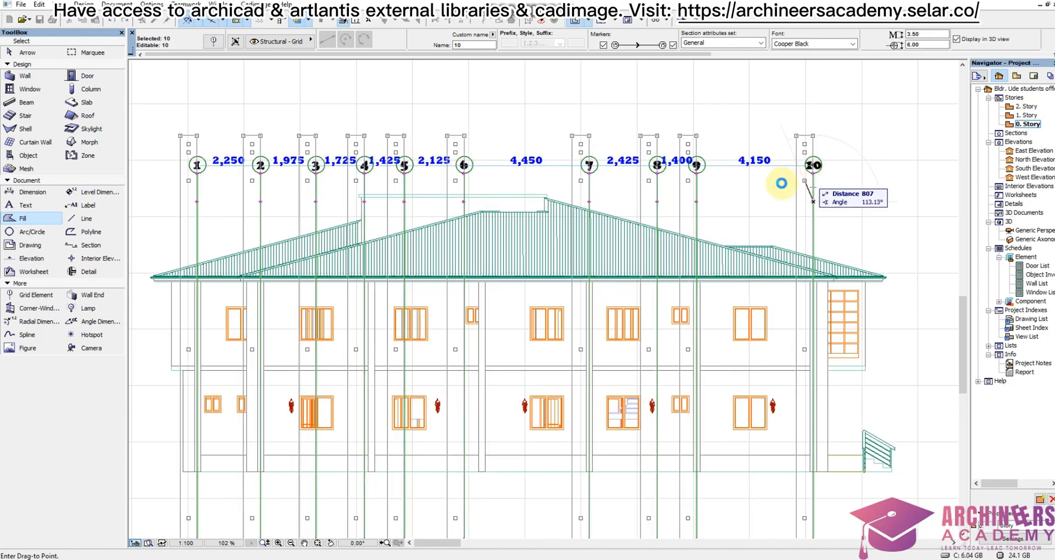
scroll(773, 181, down, 5)
scroll(774, 182, up, 3)
scroll(811, 436, up, 3)
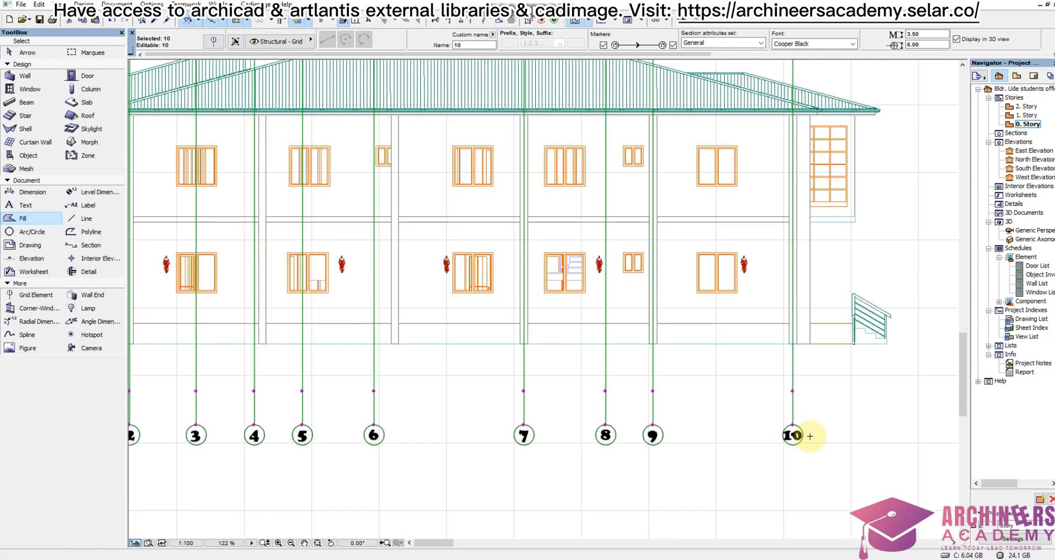
- Shorten the lower ends of grid lines 10, 9, 8 and 7 to the building's base line
click(793, 422)
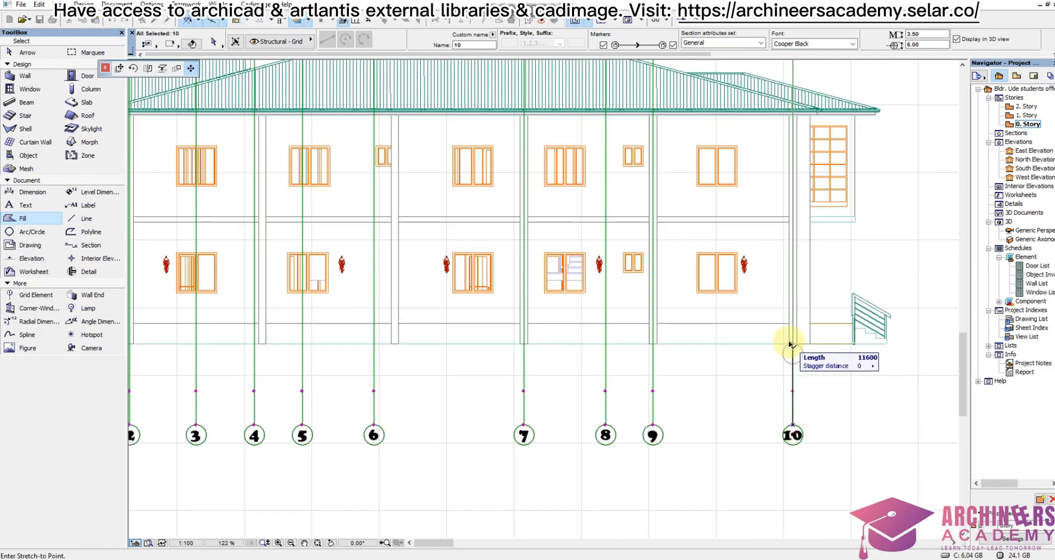
click(792, 343)
click(653, 423)
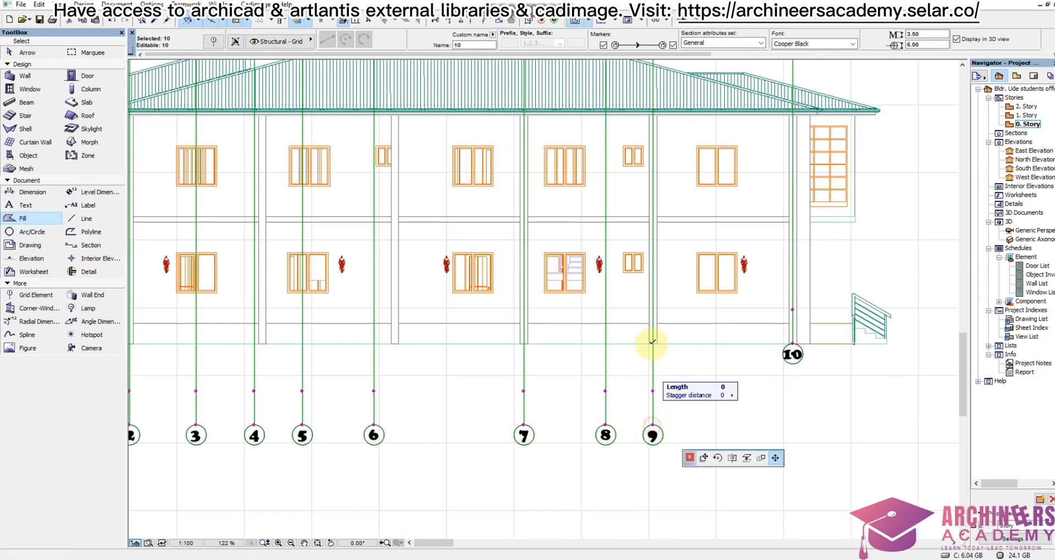
click(652, 344)
scroll(713, 360, down, 2)
scroll(552, 425, up, 2)
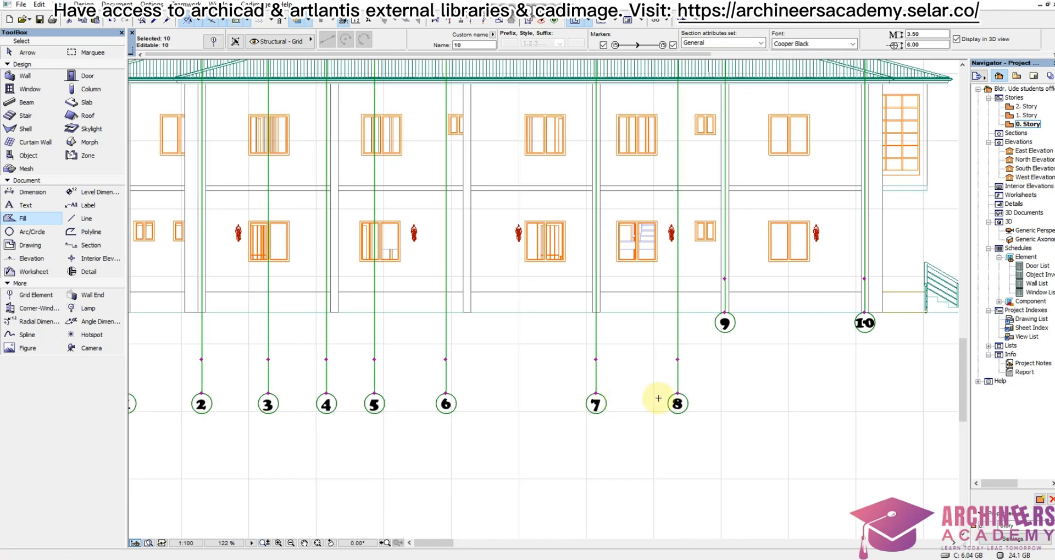
click(678, 393)
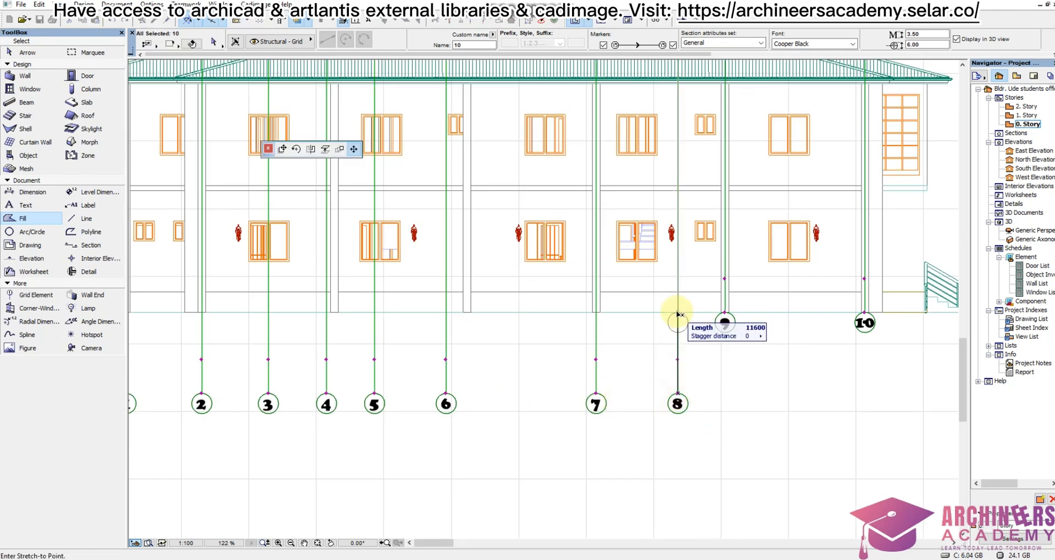
click(678, 312)
click(597, 392)
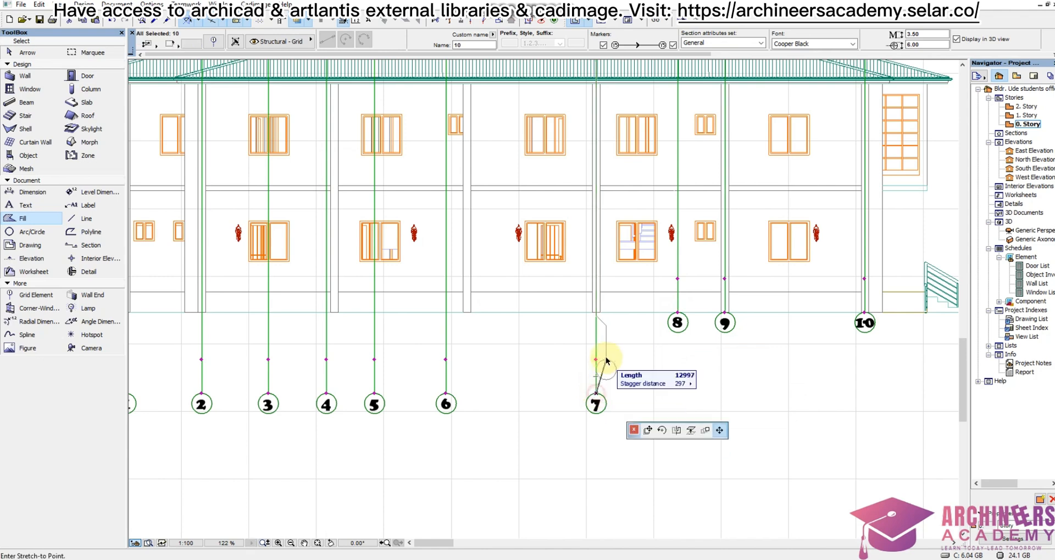
click(596, 312)
- Stretch the lower ends of grid lines 6, 5 and 4 up to the building's base line
scroll(724, 356, down, 2)
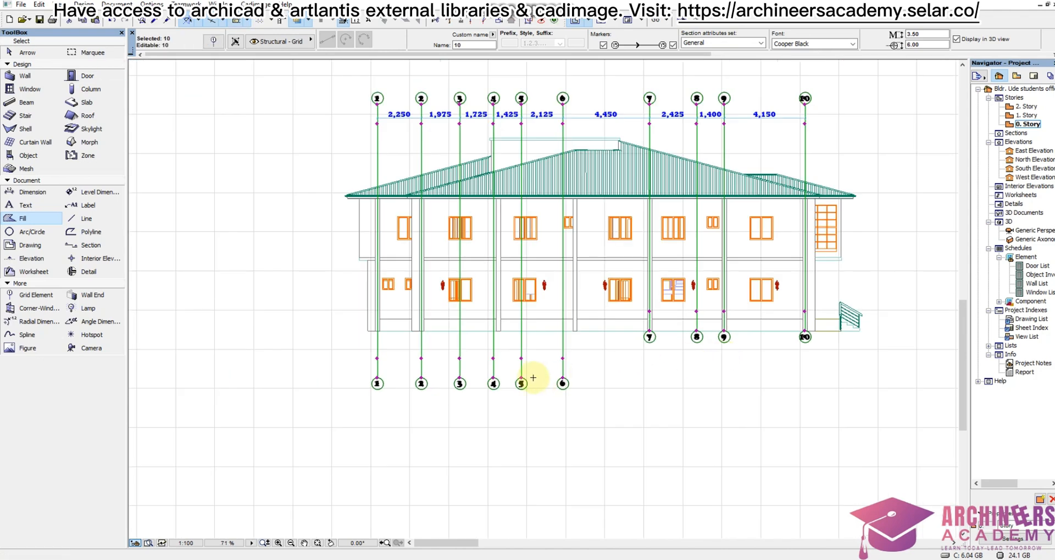
scroll(550, 380, up, 3)
click(594, 377)
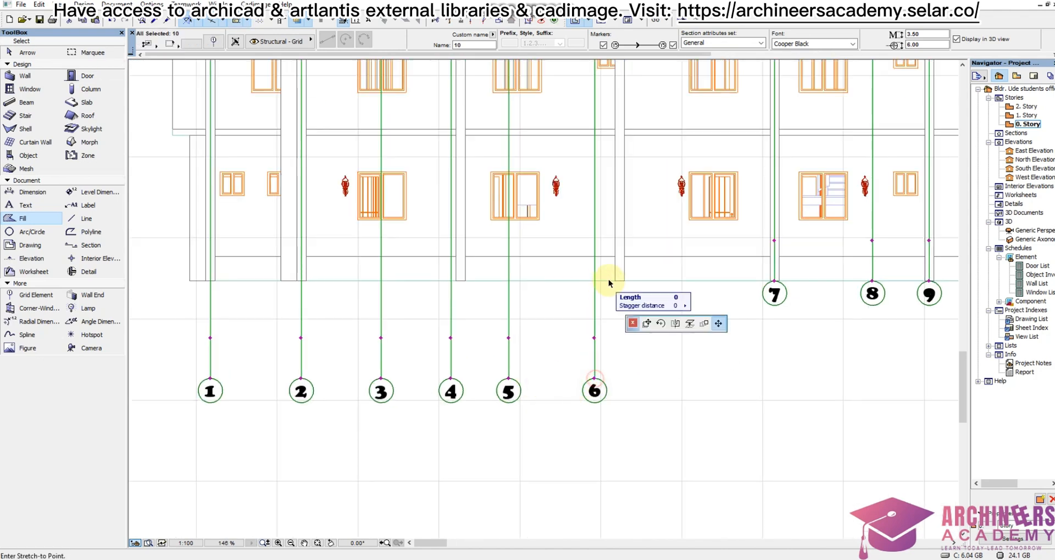
click(774, 281)
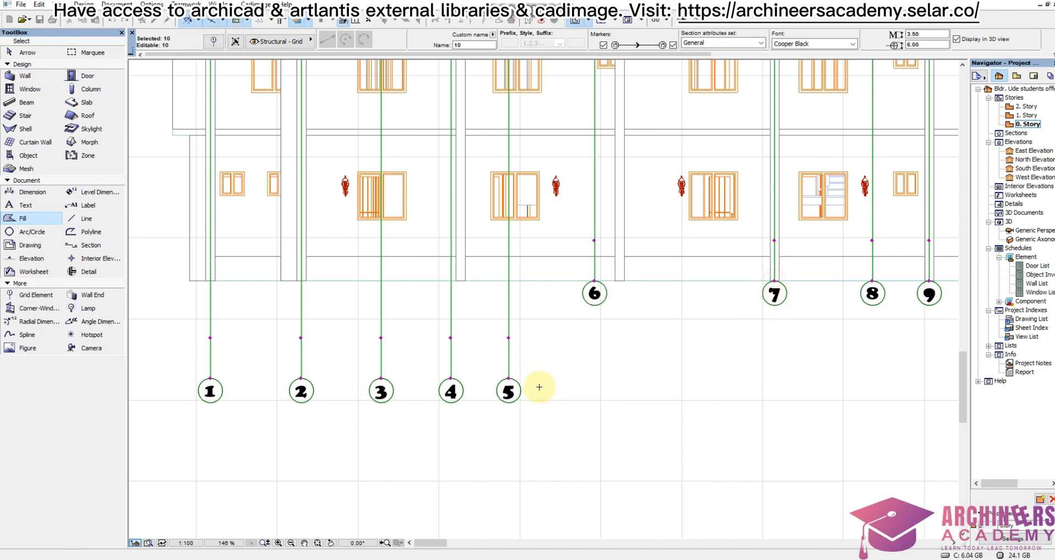
click(508, 377)
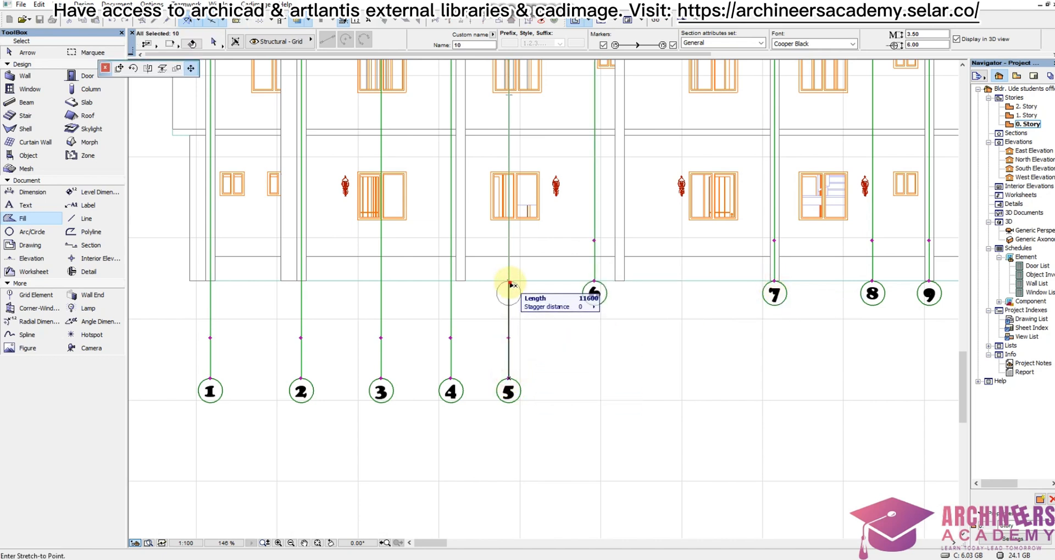
click(509, 281)
click(451, 377)
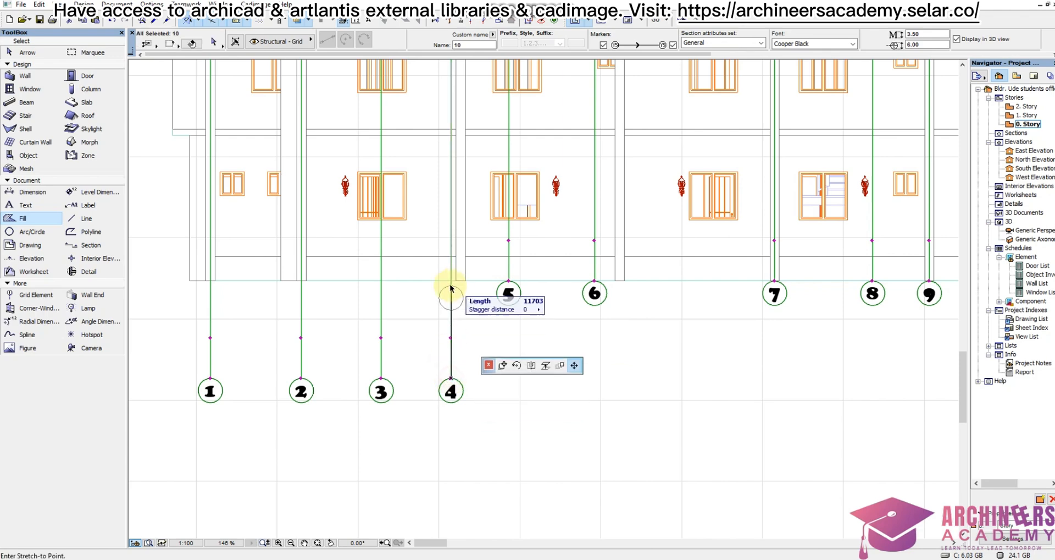
click(451, 281)
- Stretch the lower ends of grid lines 3, 2 and 1 up to the building's base line
scroll(565, 325, down, 3)
scroll(481, 332, up, 3)
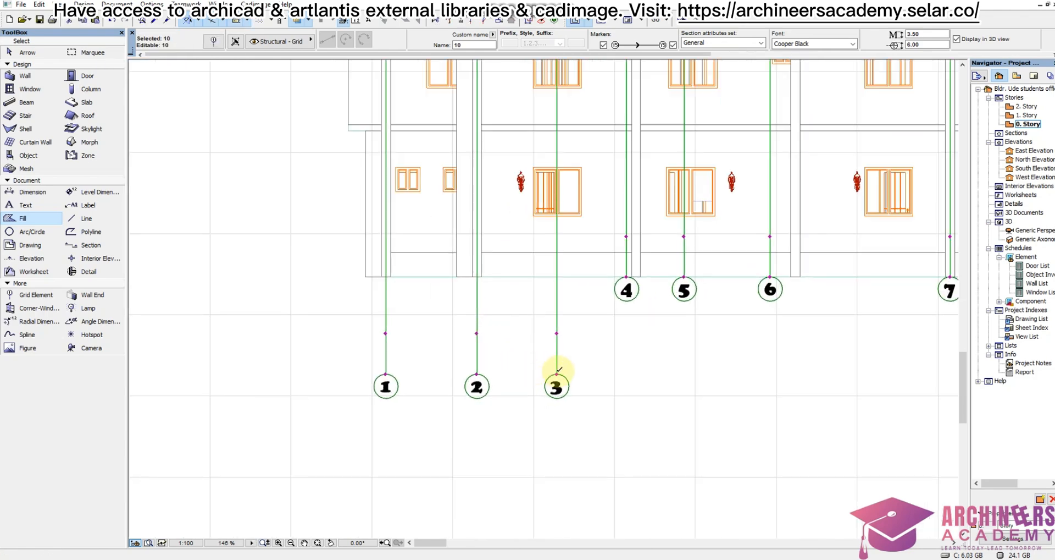
click(557, 374)
click(557, 278)
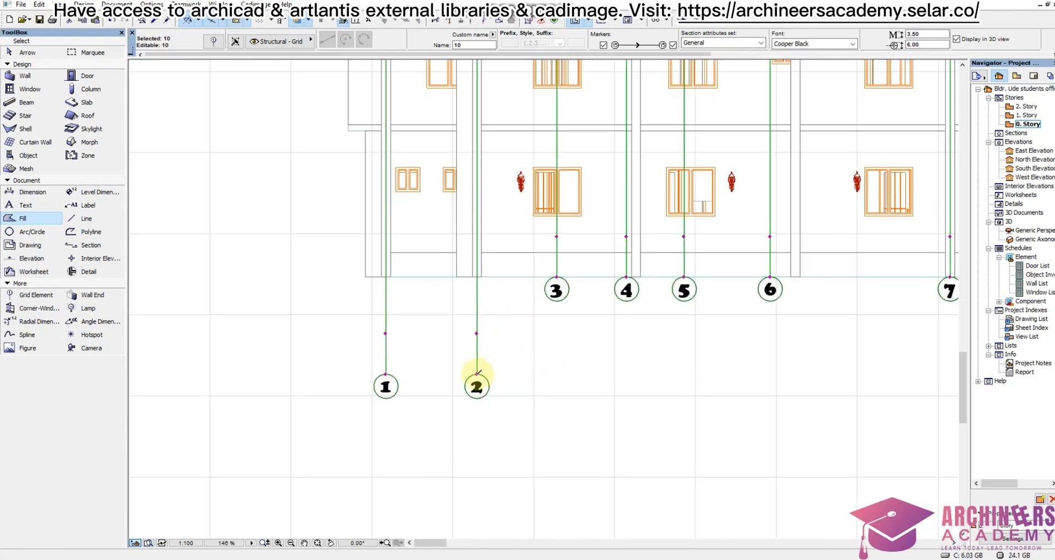
click(477, 373)
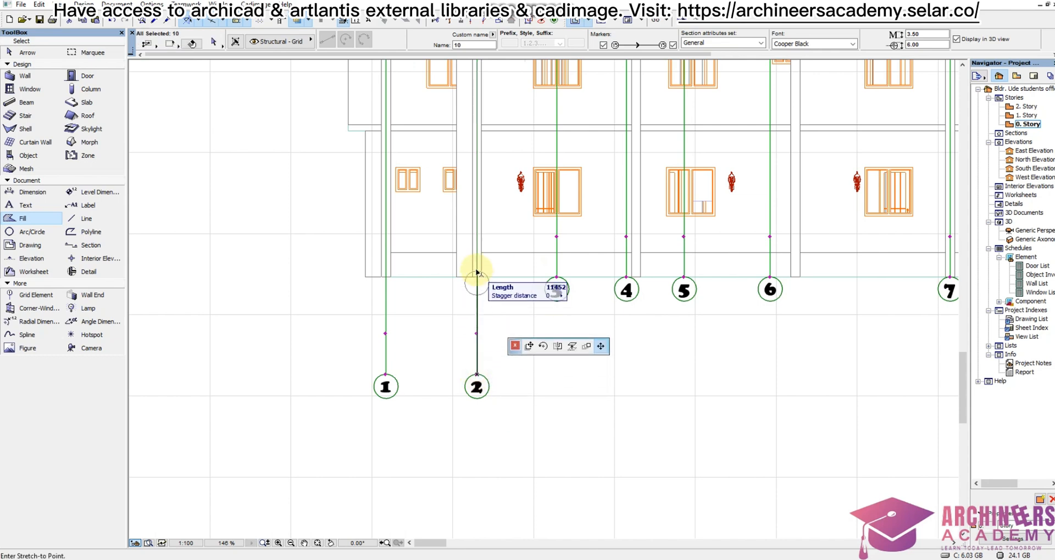
click(477, 277)
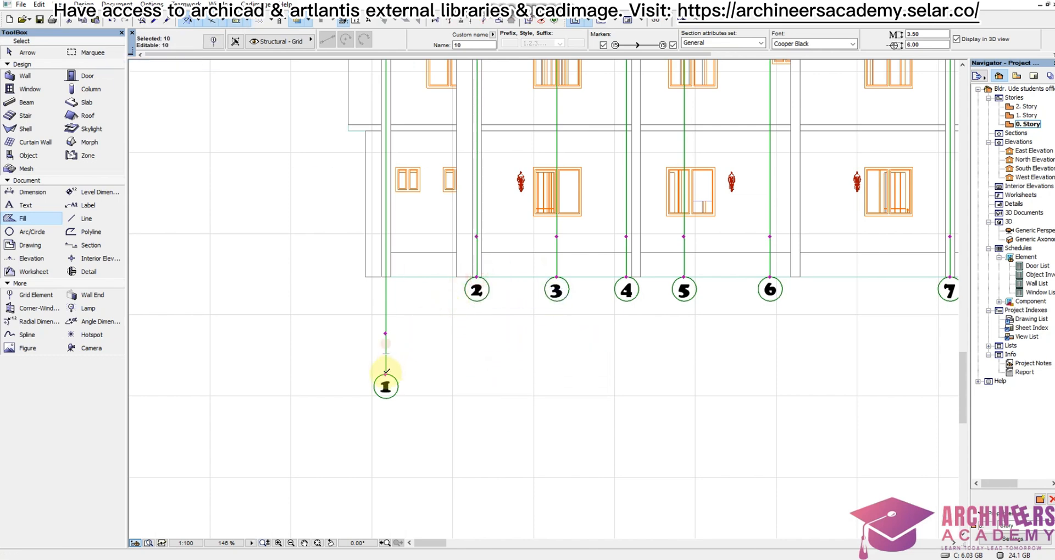
click(386, 372)
click(385, 277)
- Turn off the lower end markers of the ten selected grid lines and clear the selection
scroll(524, 405, down, 3)
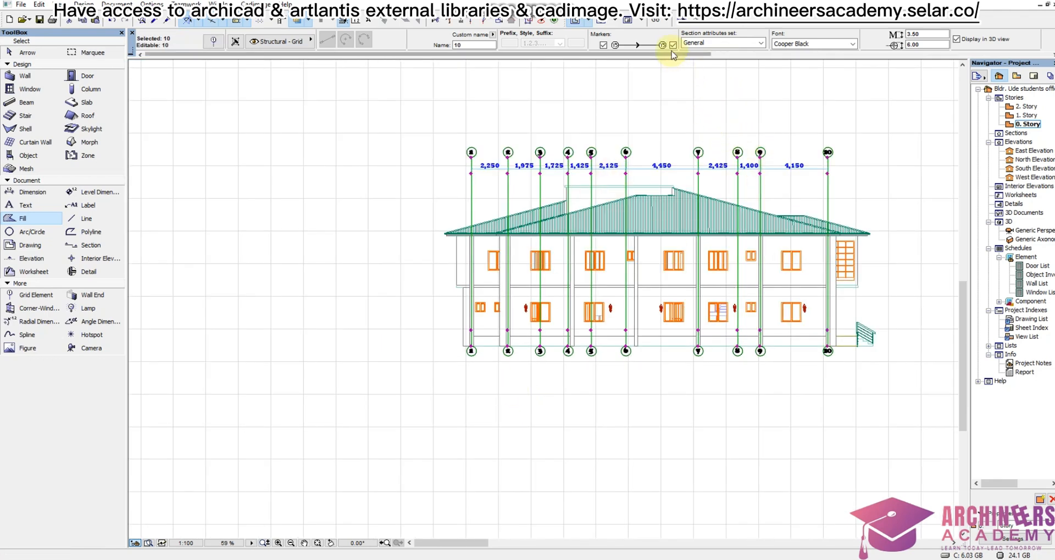
scroll(449, 363, down, 3)
key(Escape)
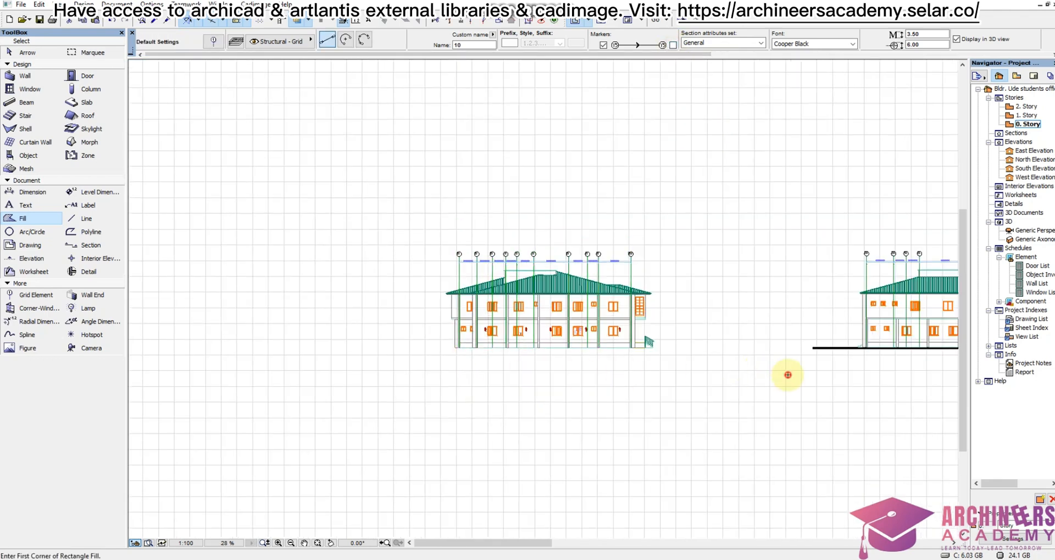
- Copy the black ground line fill from the neighbouring elevation to the base of the leftmost elevation
shift+click(804, 352)
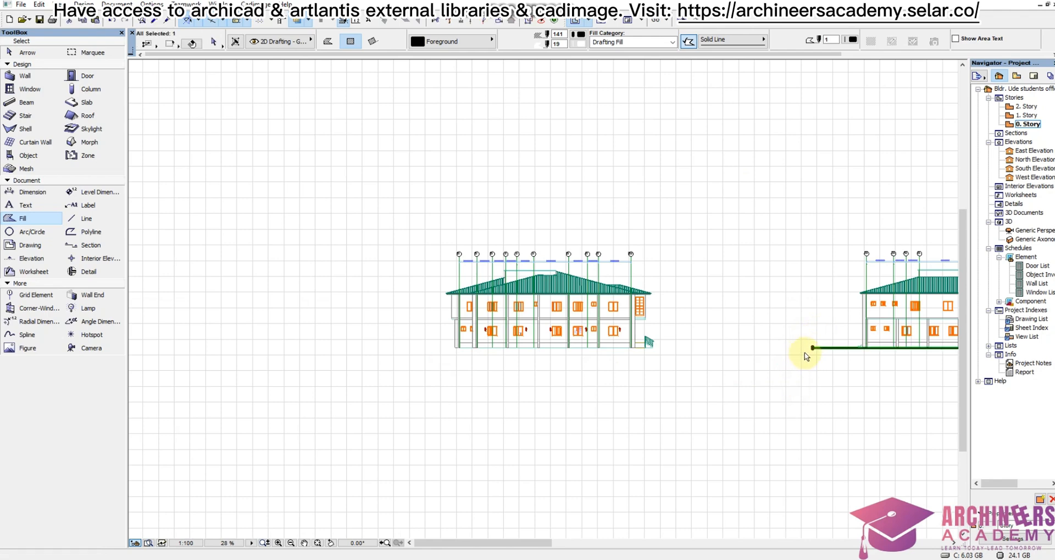
click(813, 353)
scroll(471, 358, up, 5)
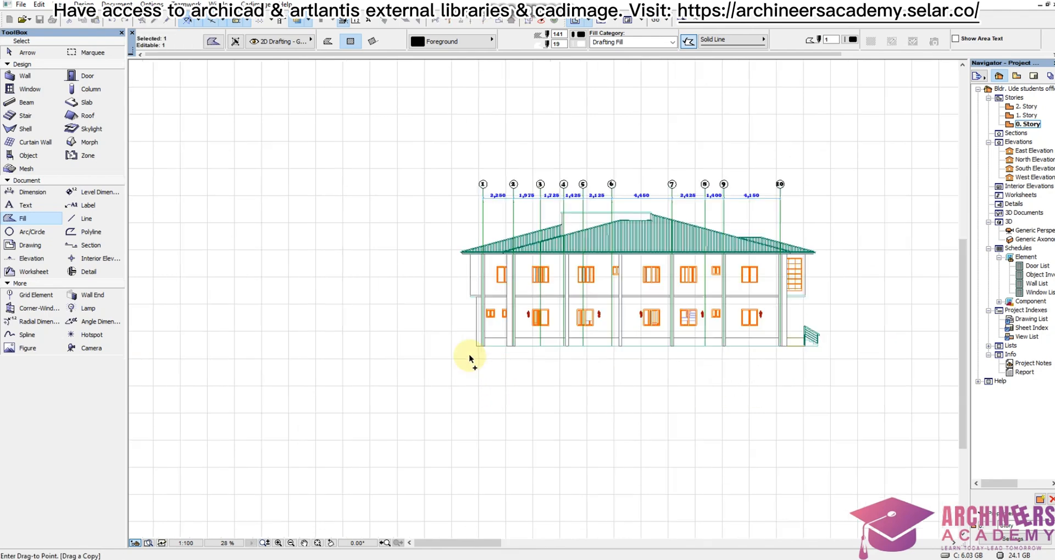
click(476, 334)
scroll(476, 334, down, 4)
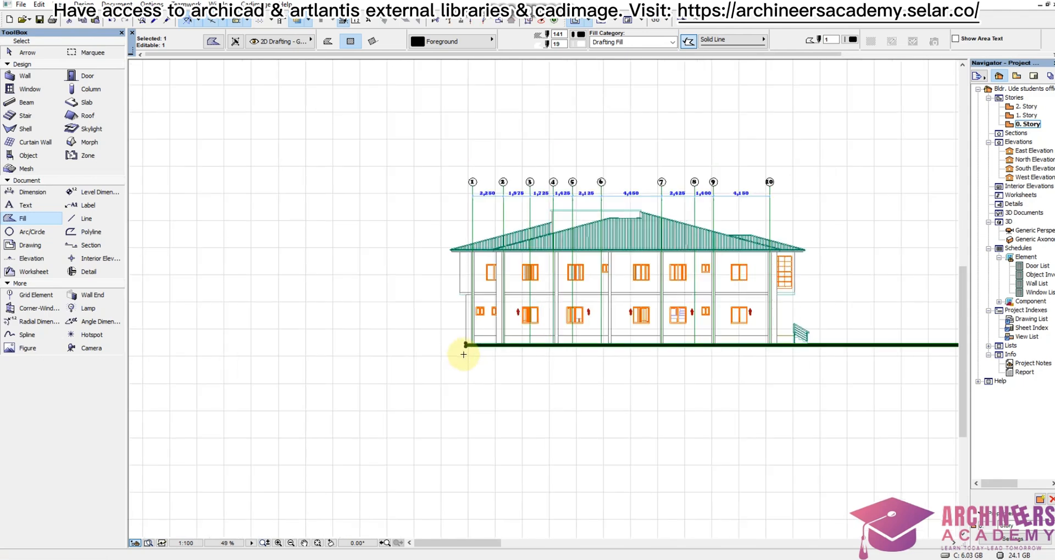
- Shift the copied ground line fill horizontally to the left so it extends past both sides of the building, and deselect it
click(660, 412)
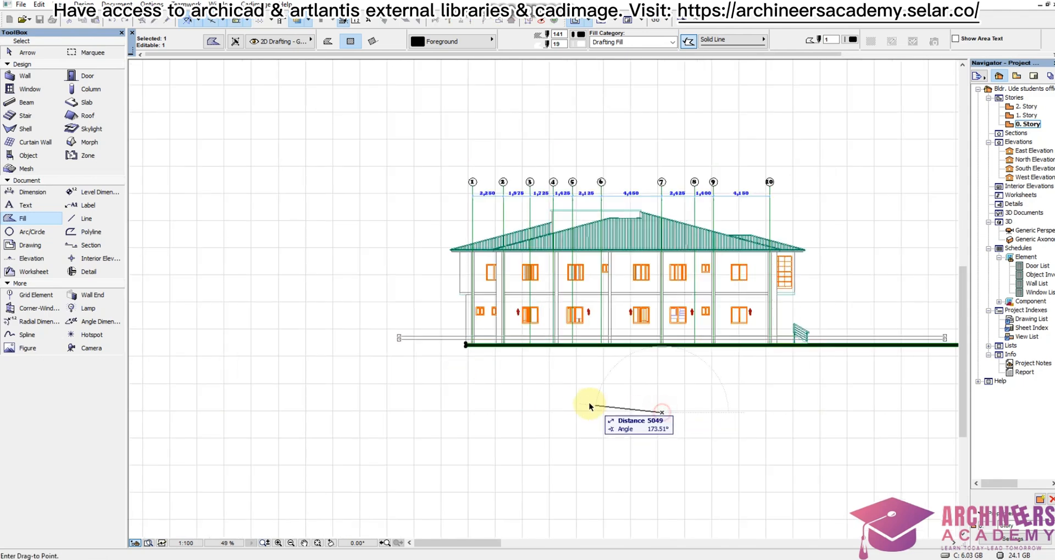
click(561, 413)
scroll(546, 370, down, 4)
scroll(593, 373, up, 4)
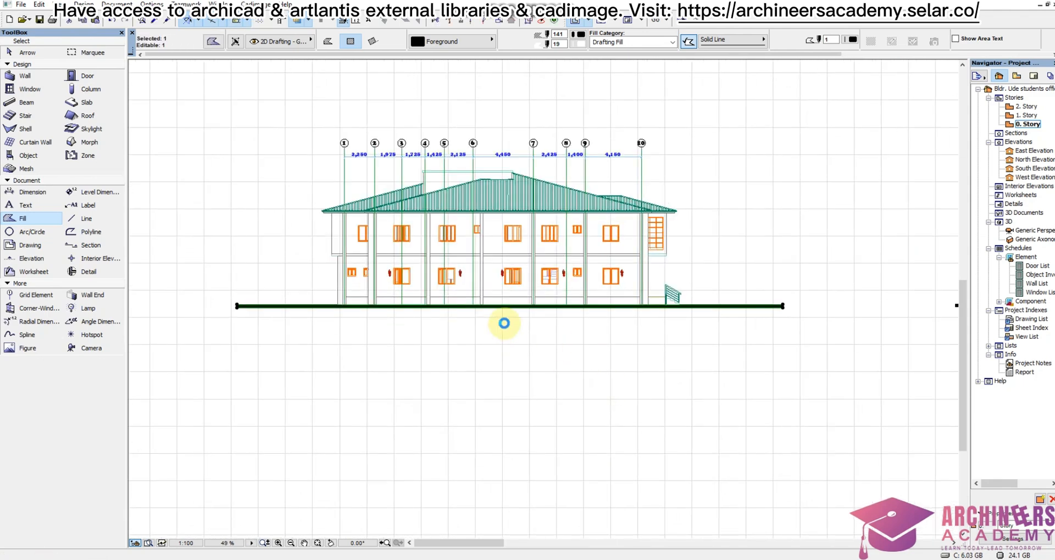
scroll(502, 324, down, 3)
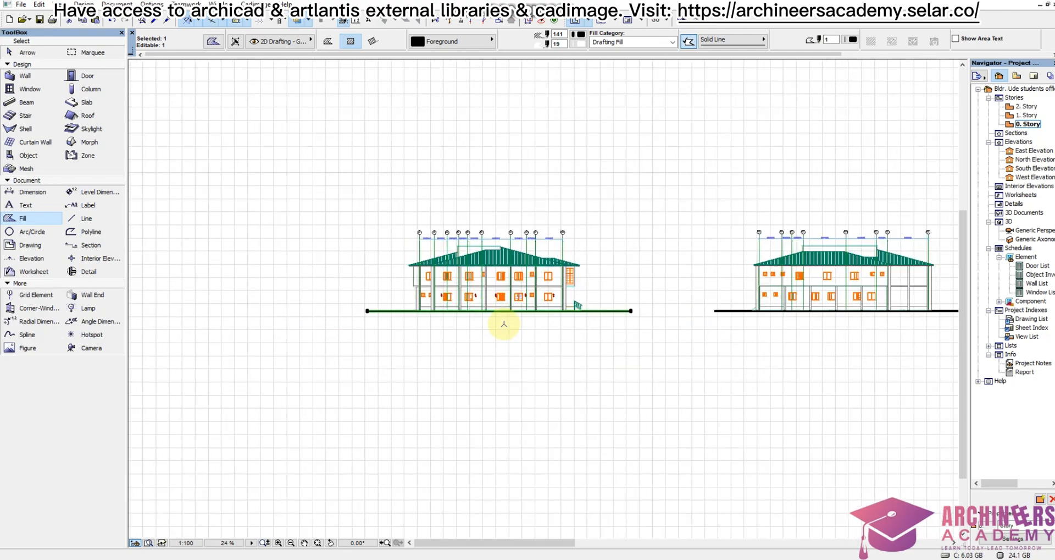
scroll(511, 323, up, 2)
key(Escape)
- Review the four elevations for their grid lines, dimensions and ground lines
scroll(445, 323, down, 2)
scroll(445, 323, down, 3)
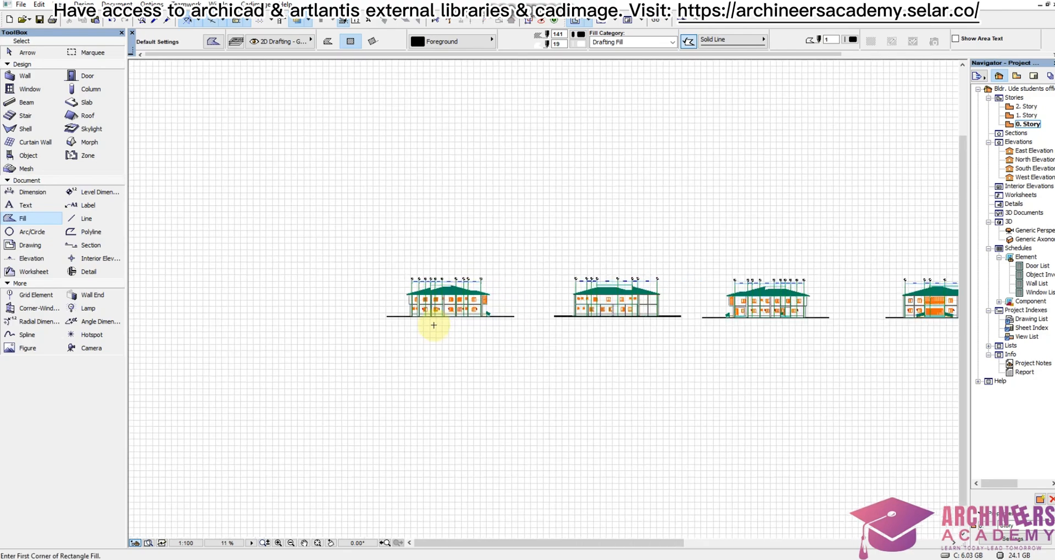
scroll(437, 324, down, 1)
scroll(704, 310, up, 3)
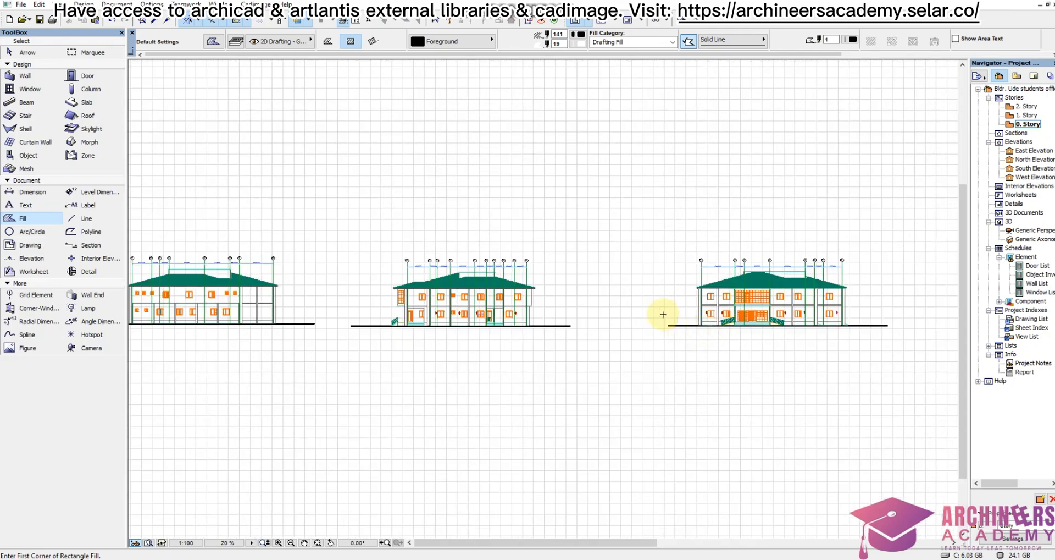
scroll(663, 315, down, 4)
scroll(603, 334, up, 1)
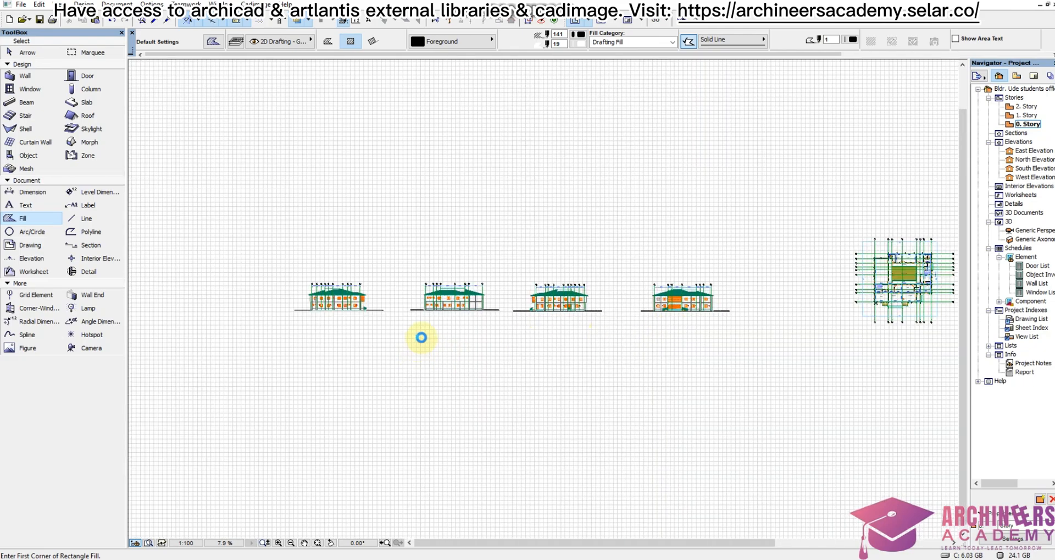
scroll(468, 297, up, 2)
scroll(456, 314, down, 2)
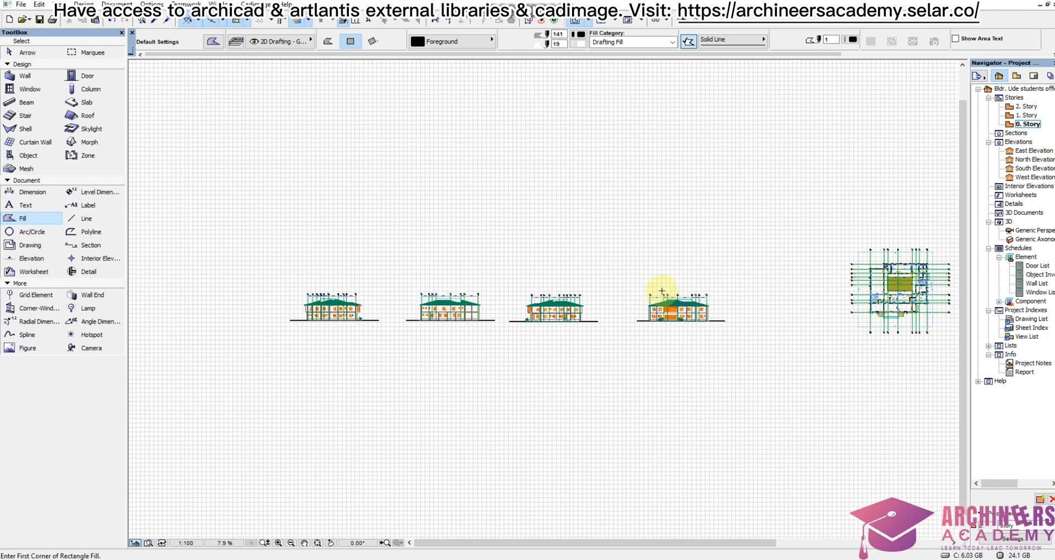
- Copy the ground floor plan with all its horizontal and vertical grid lines to the empty area above the elevations, and deselect it
scroll(547, 307, down, 2)
scroll(742, 322, up, 5)
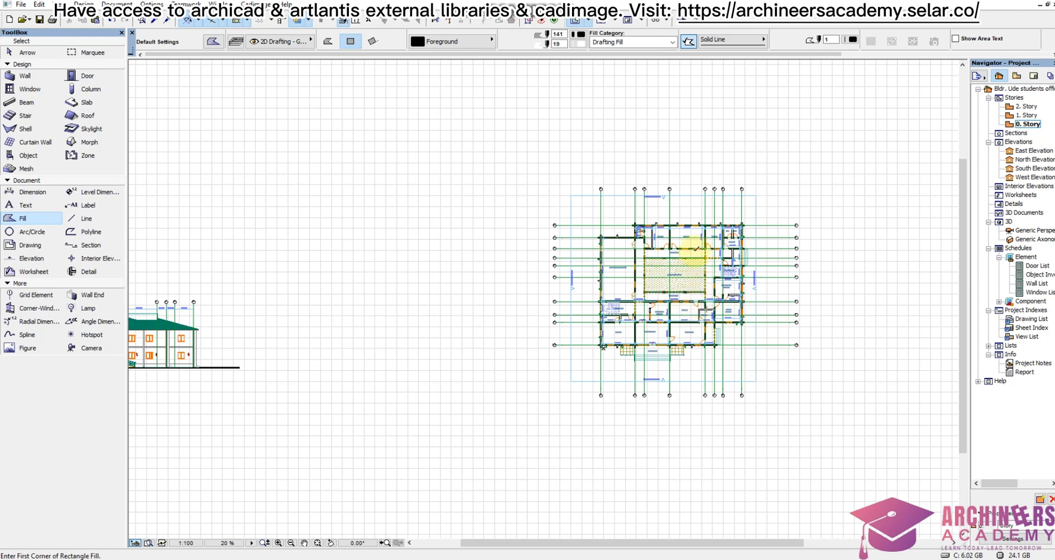
scroll(731, 303, up, 4)
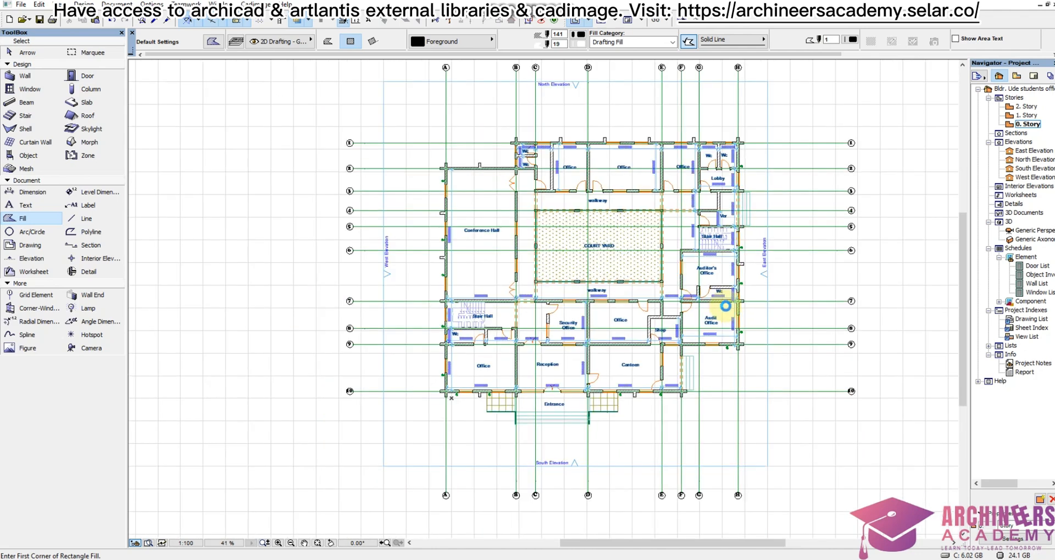
scroll(729, 300, down, 2)
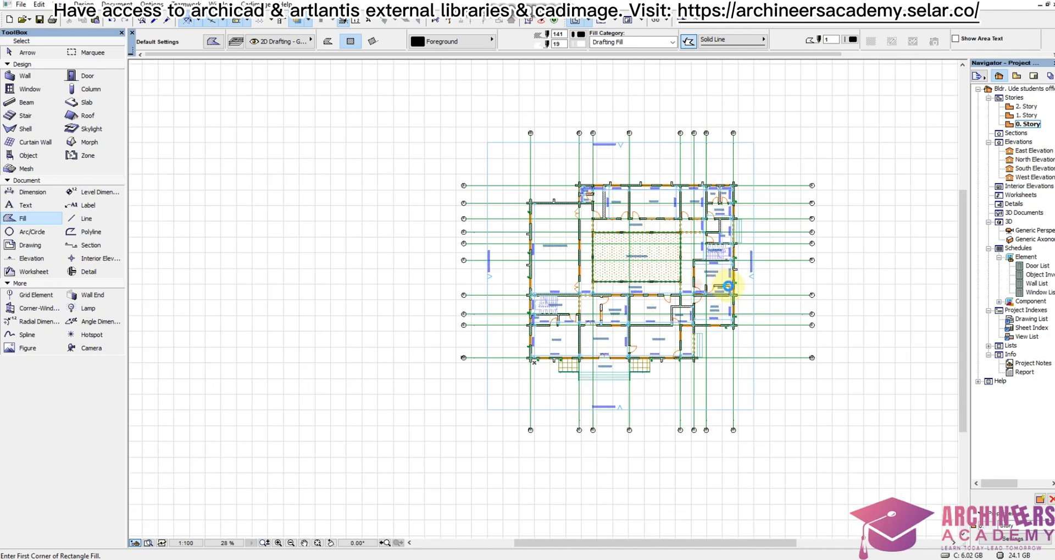
click(509, 154)
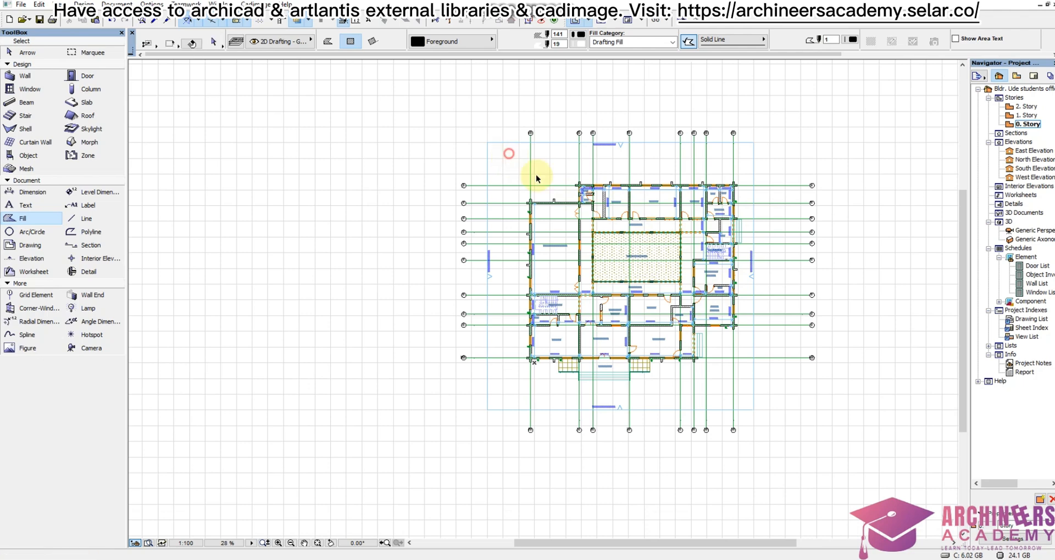
click(749, 393)
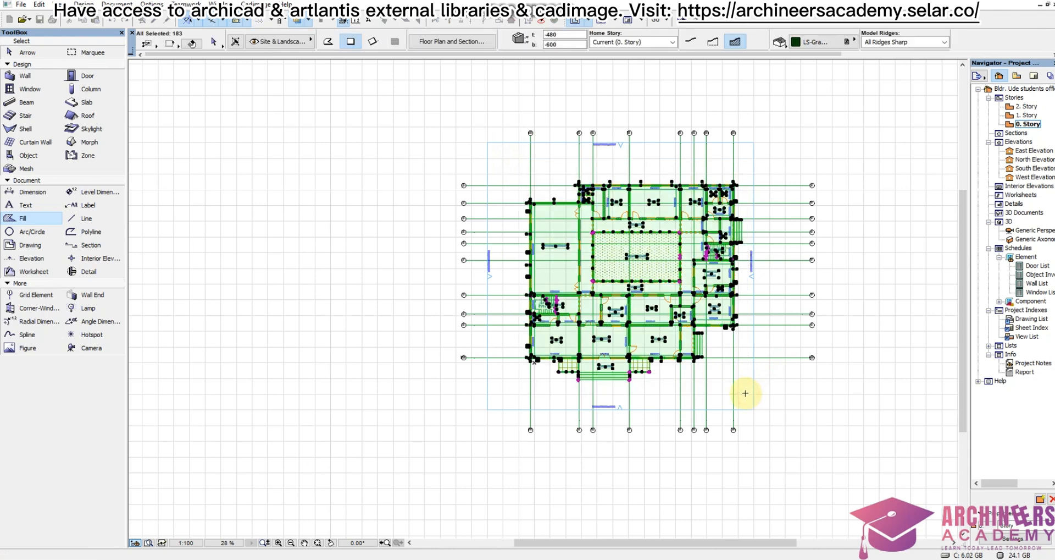
shift+click(798, 175)
shift+click(871, 396)
shift+click(519, 420)
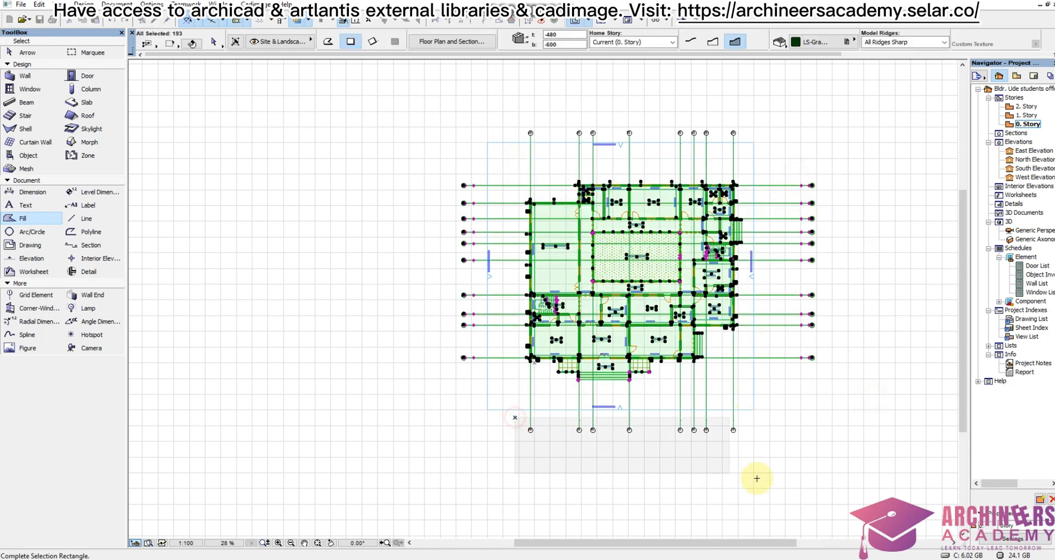
shift+click(798, 488)
scroll(805, 367, down, 3)
key(ctrl+shift+d)
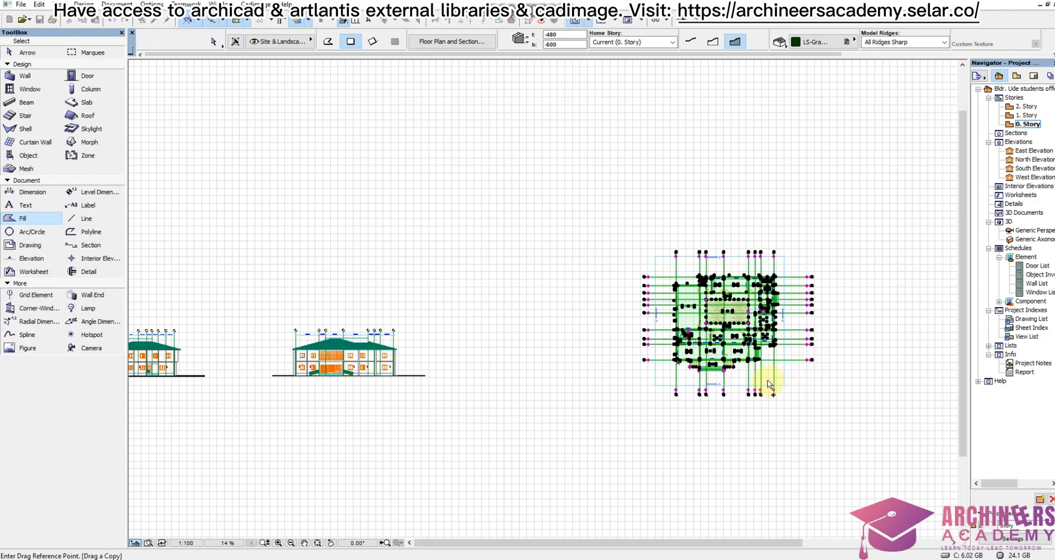
click(762, 378)
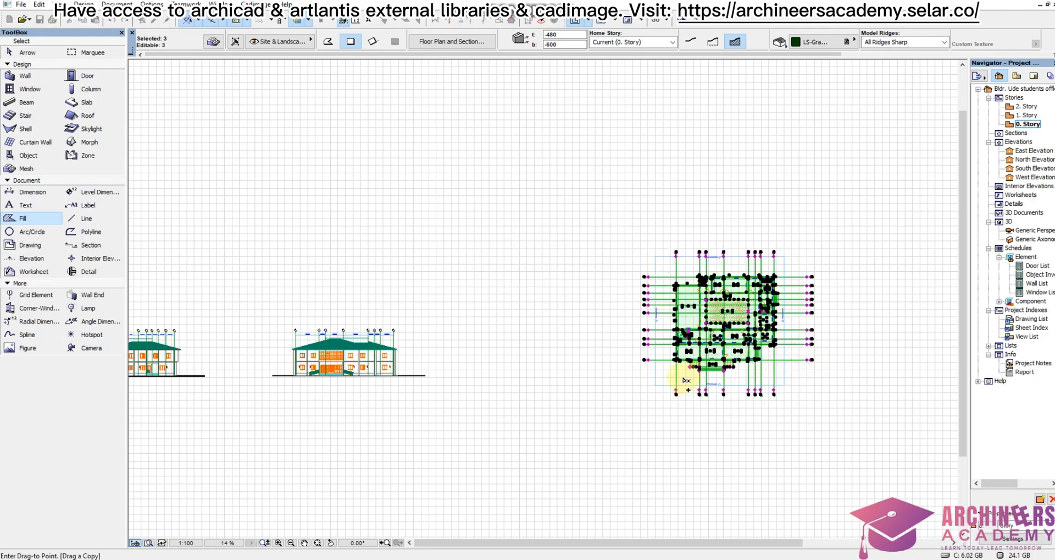
scroll(536, 269, down, 2)
scroll(532, 275, up, 2)
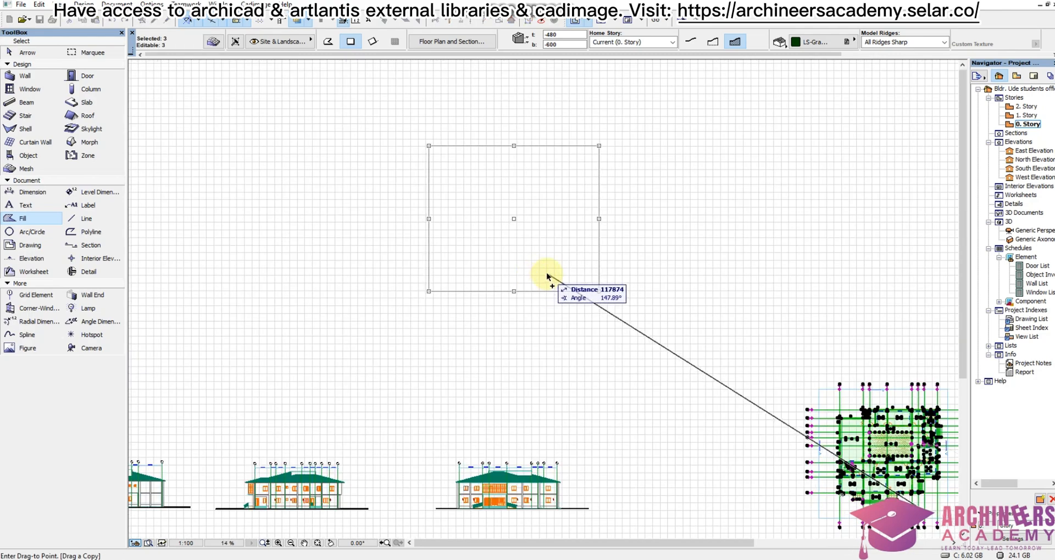
click(549, 269)
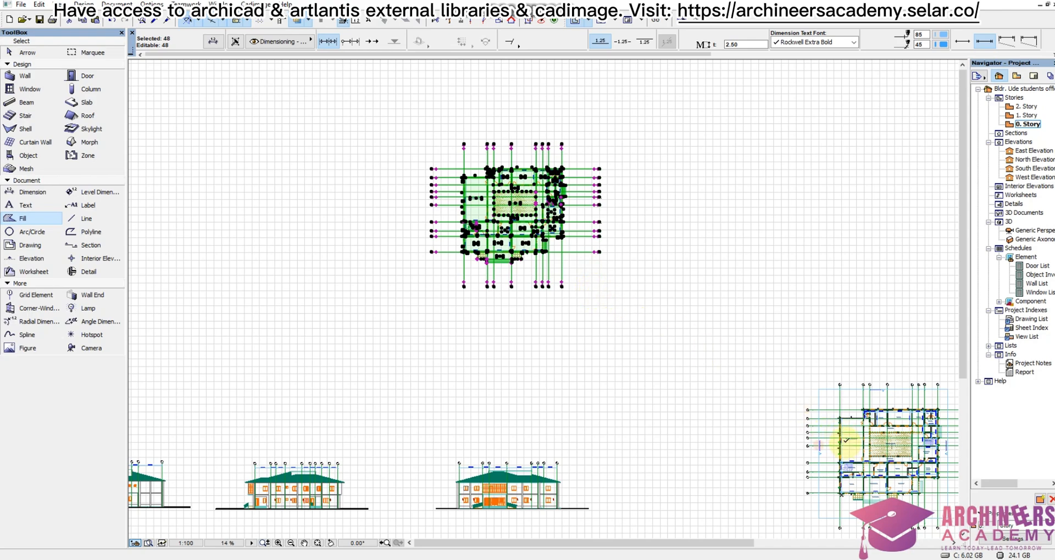
click(819, 445)
key(Escape)
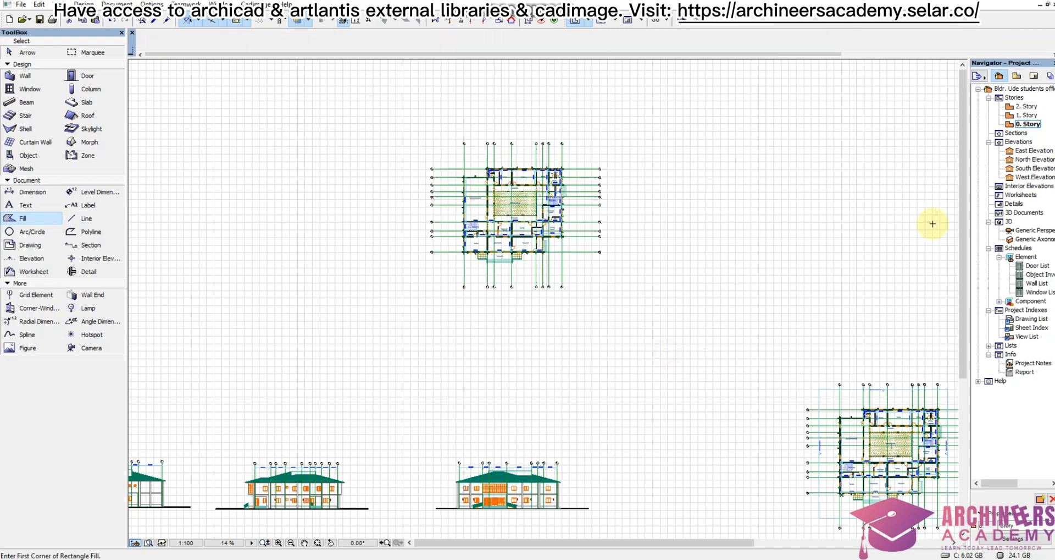
- On 1. Story, copy the whole floor plan with all its horizontal and vertical grid lines to the clipboard
double_click(1029, 115)
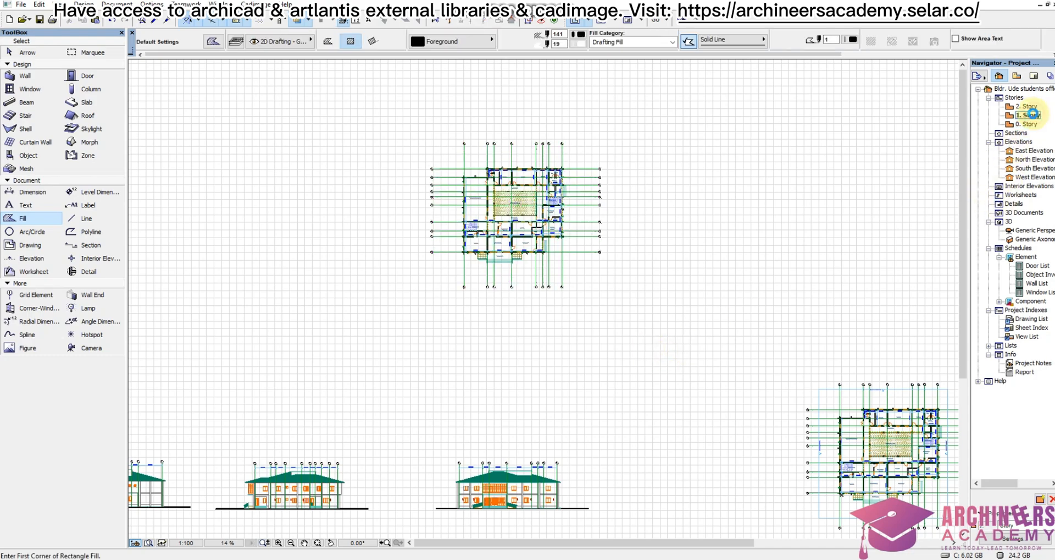
scroll(729, 358, down, 3)
scroll(859, 455, up, 7)
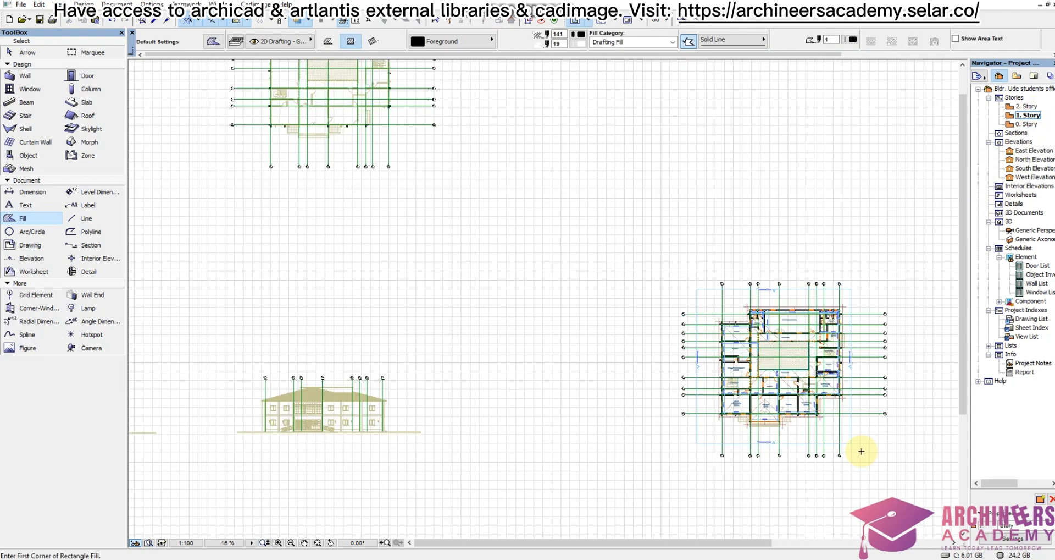
key(Escape)
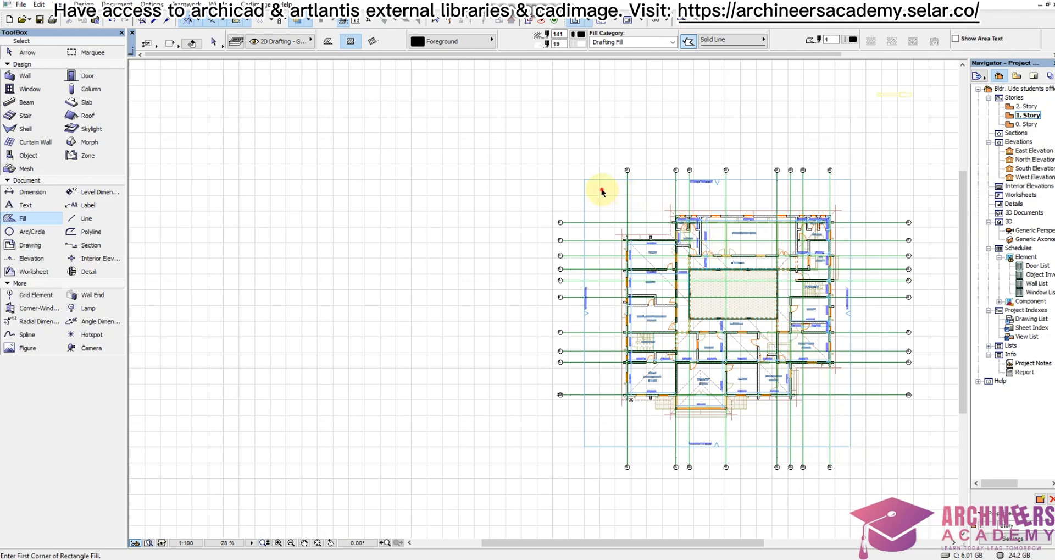
shift+drag(602, 191, 839, 430)
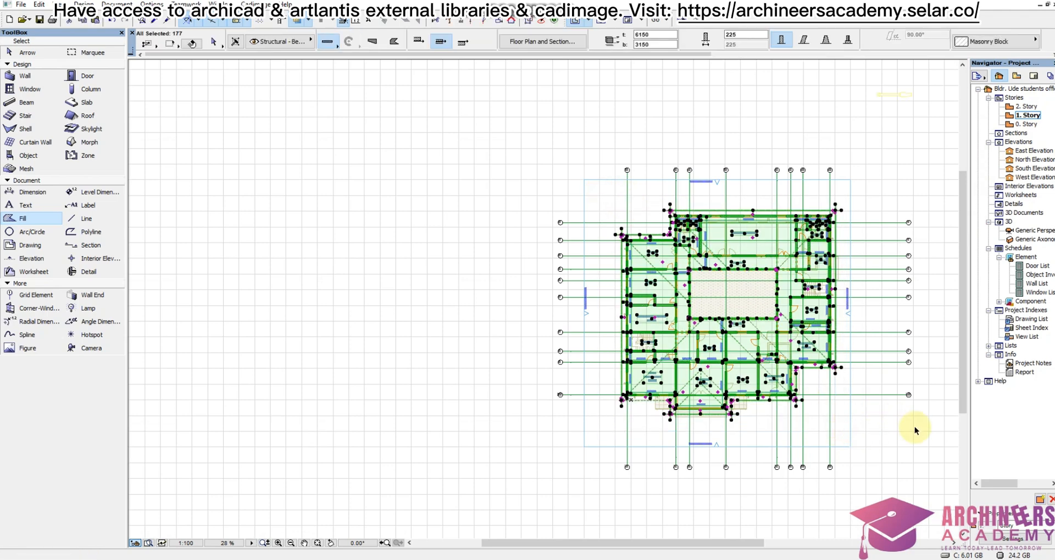
shift+drag(915, 430, 890, 184)
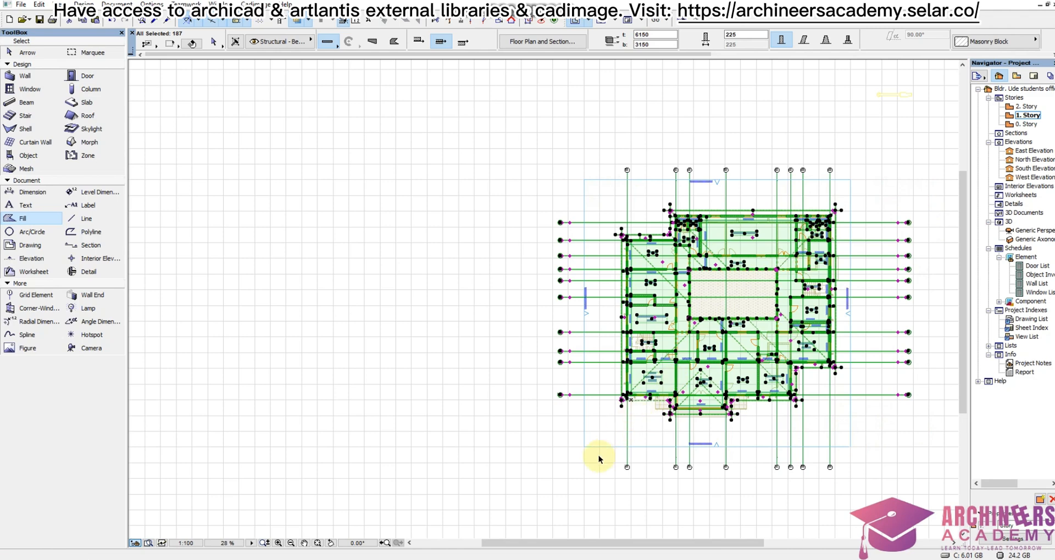
shift+drag(599, 454, 851, 483)
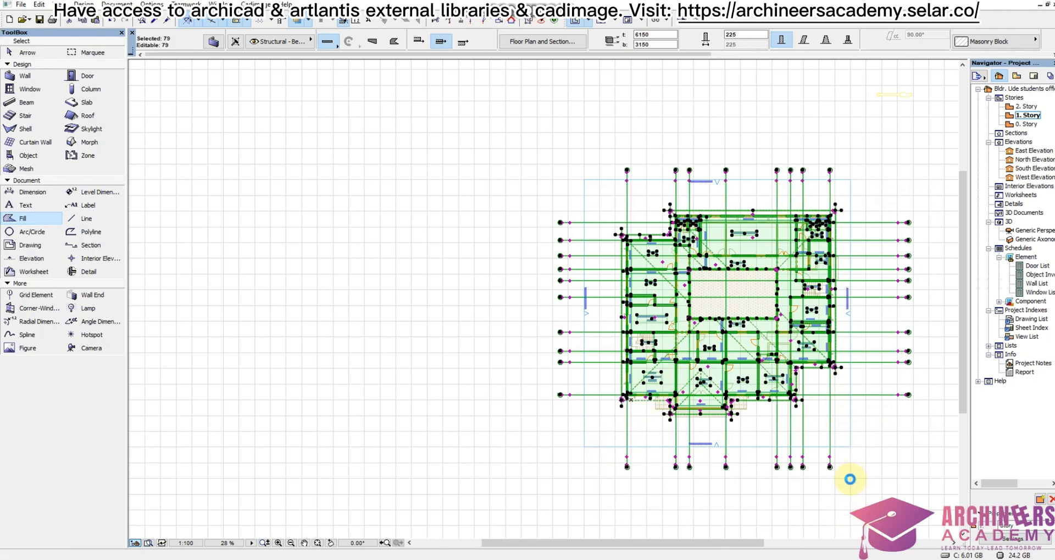
right_click(872, 416)
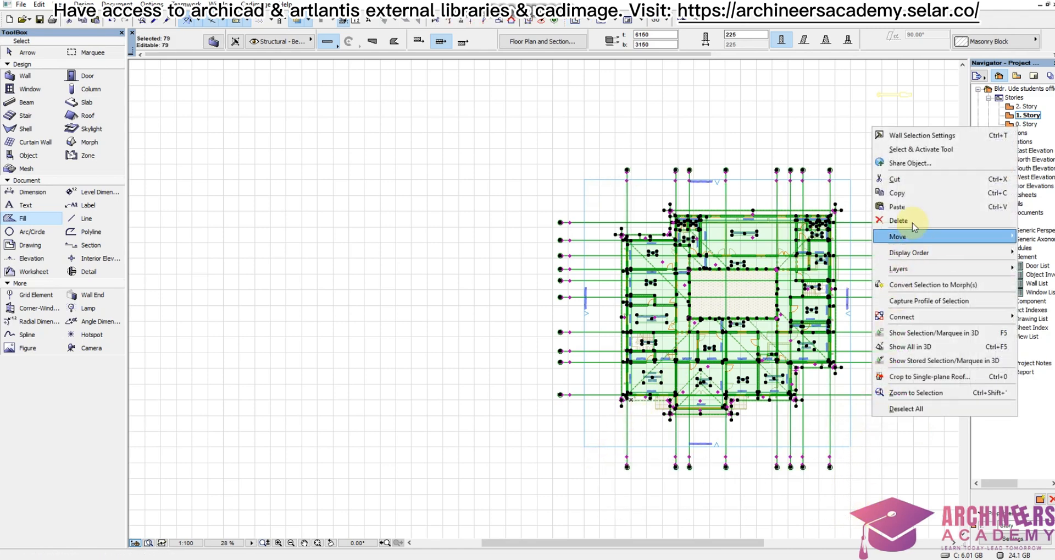
click(901, 191)
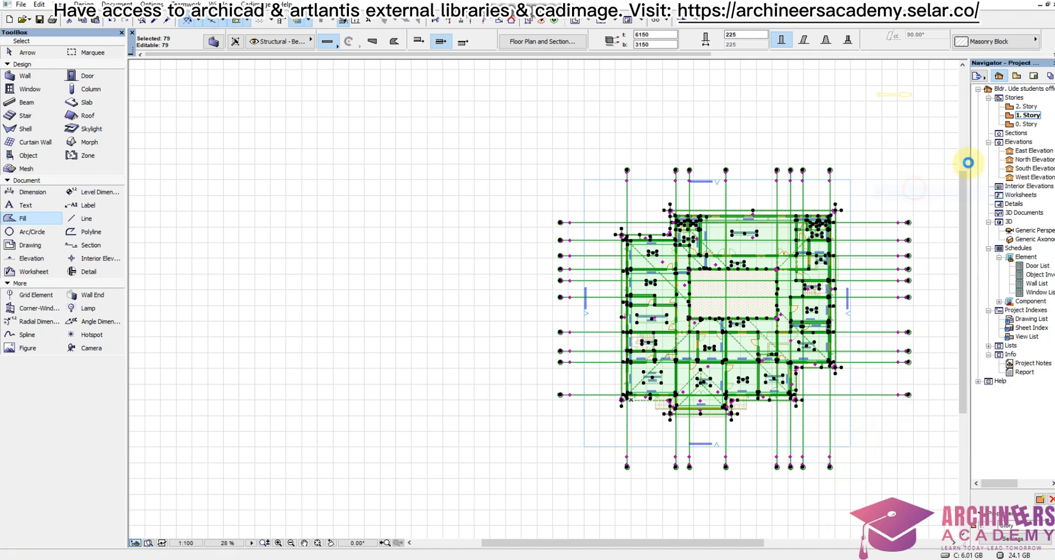
- Return to the 0. Story plan containing the four elevations and the copied ground floor plan
double_click(1025, 125)
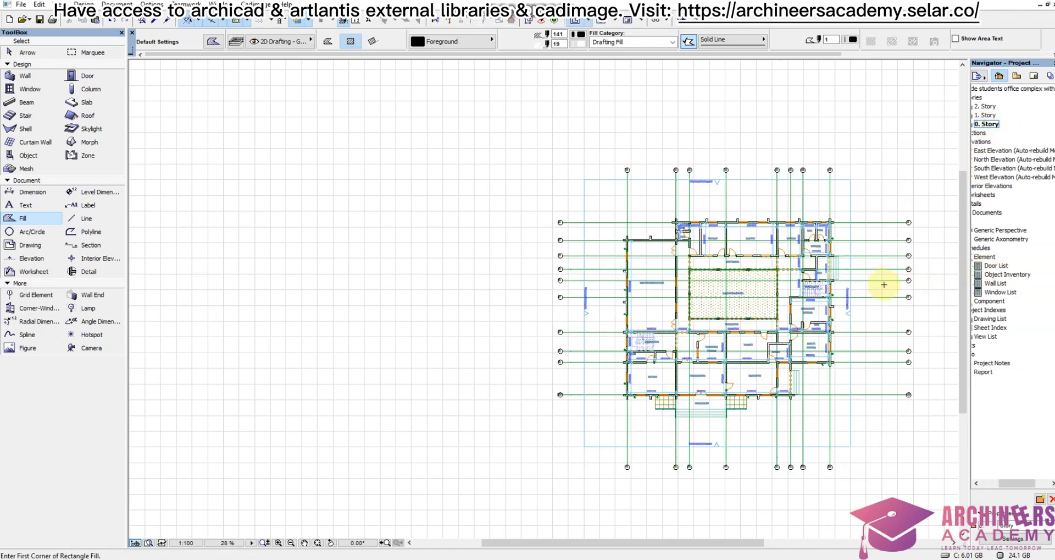
scroll(884, 284, down, 2)
scroll(1010, 275, left, 1)
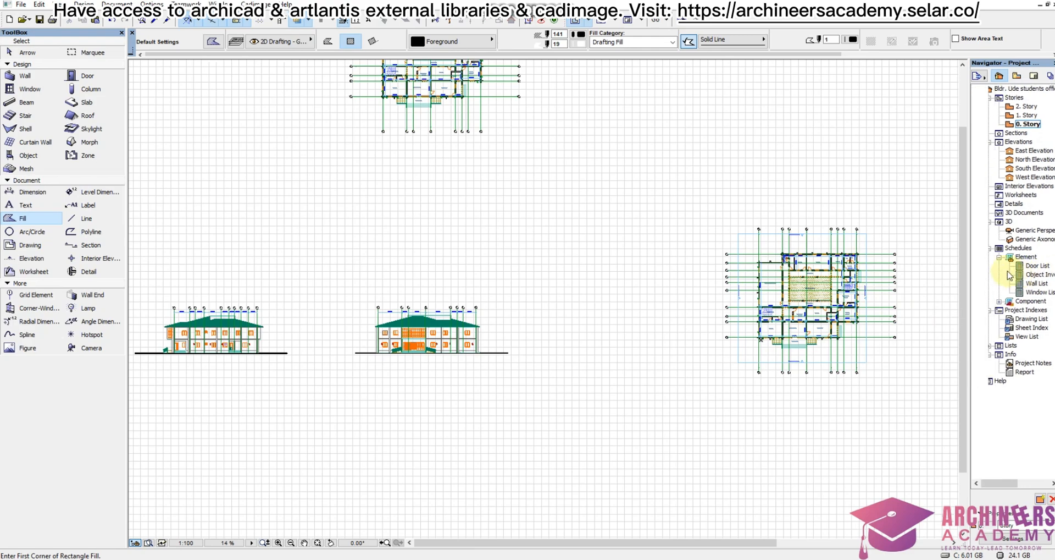
scroll(323, 235, up, 4)
scroll(799, 396, down, 5)
scroll(482, 125, up, 1)
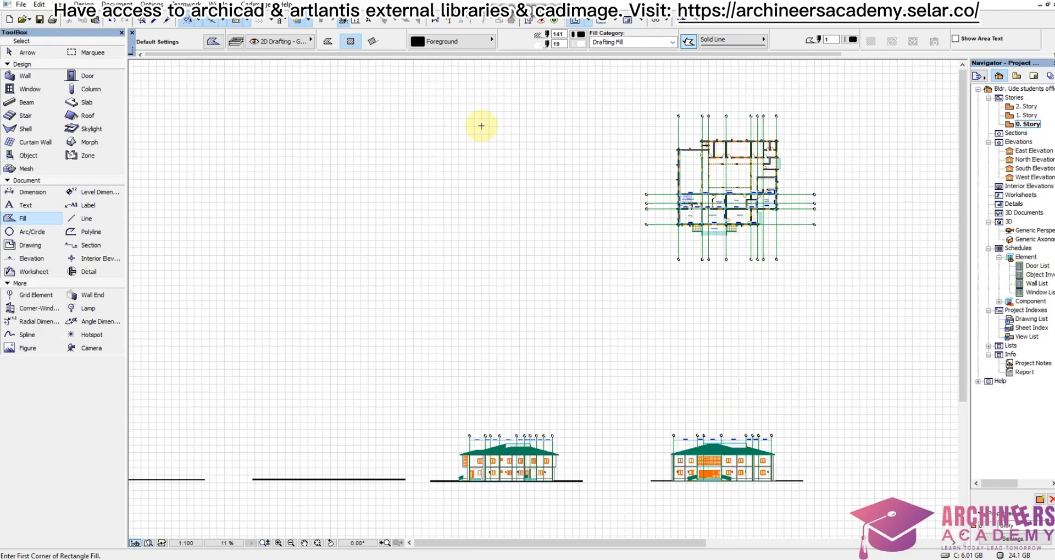
scroll(481, 126, up, 3)
scroll(642, 258, down, 4)
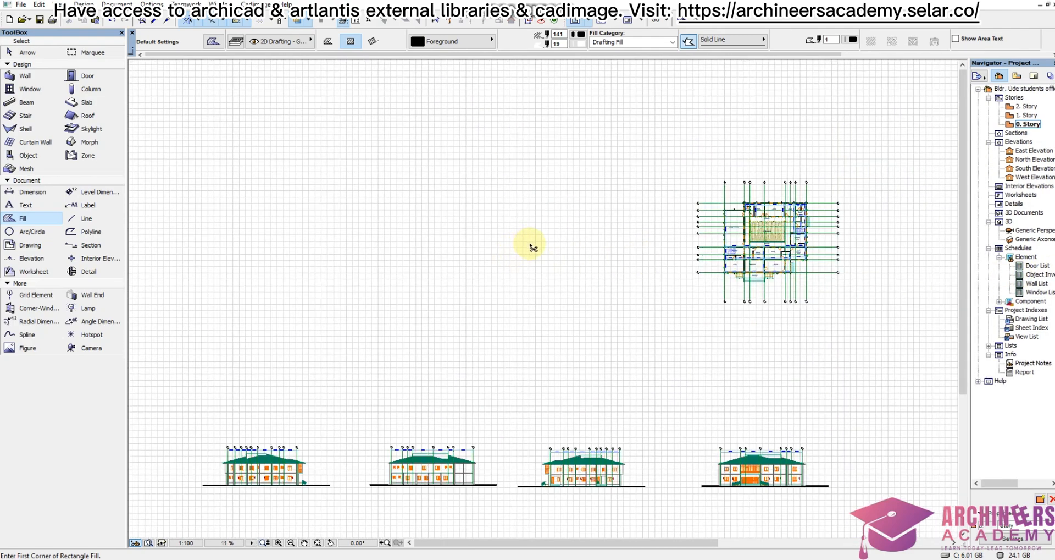
- Try to paste the copied first floor plan beside the ground floor plan copy, matching 0. Story to the current story
key(ctrl+v)
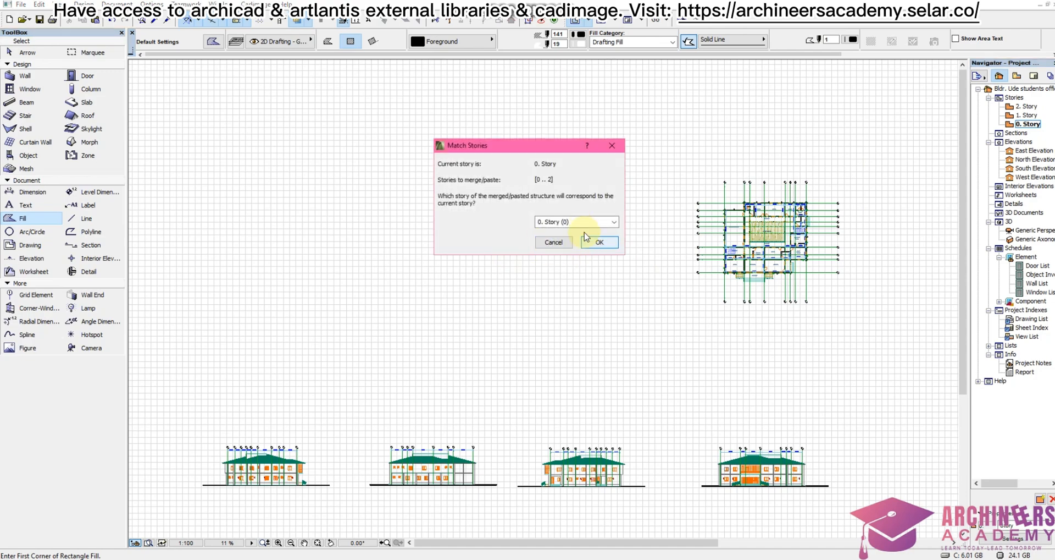
click(584, 223)
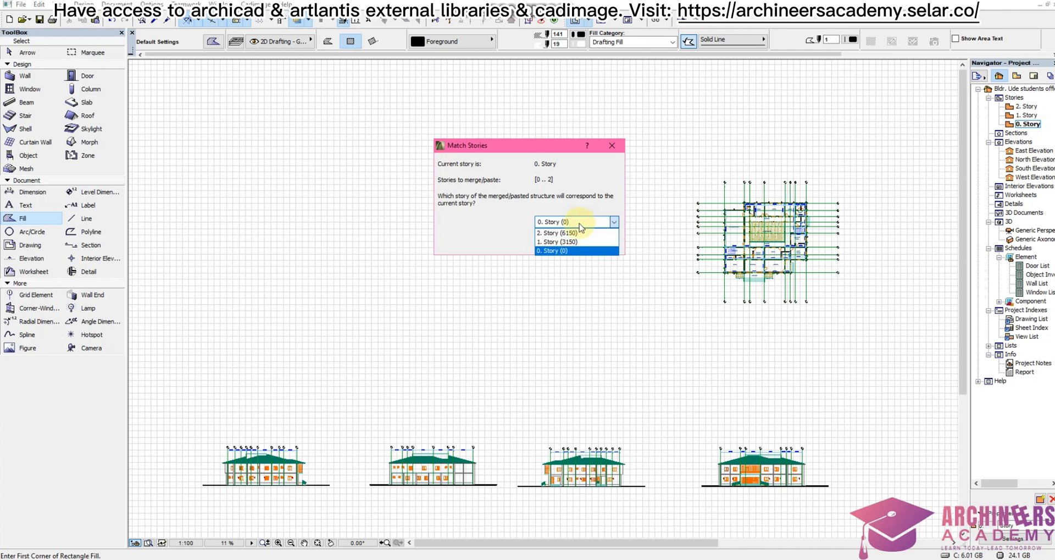
click(591, 225)
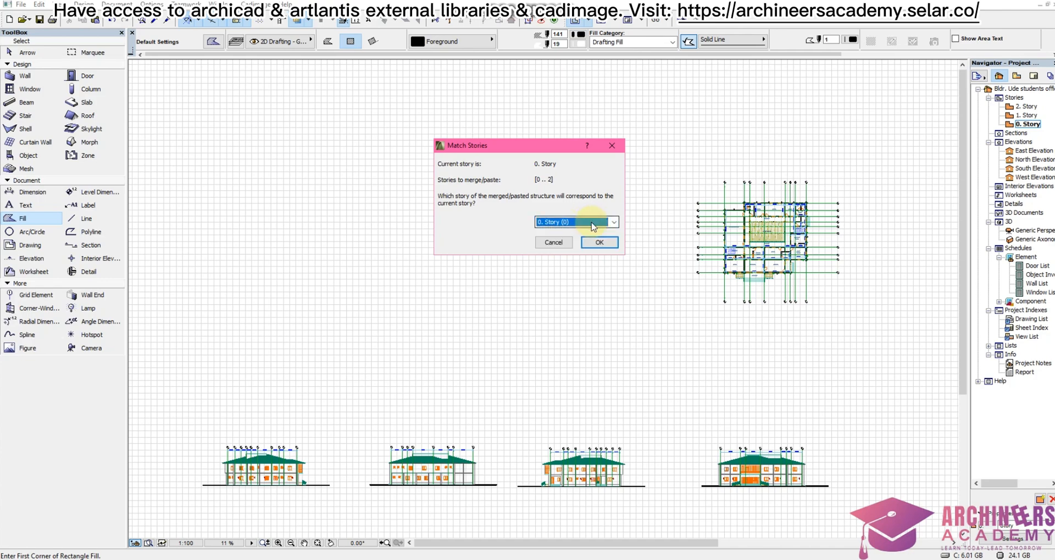
click(602, 244)
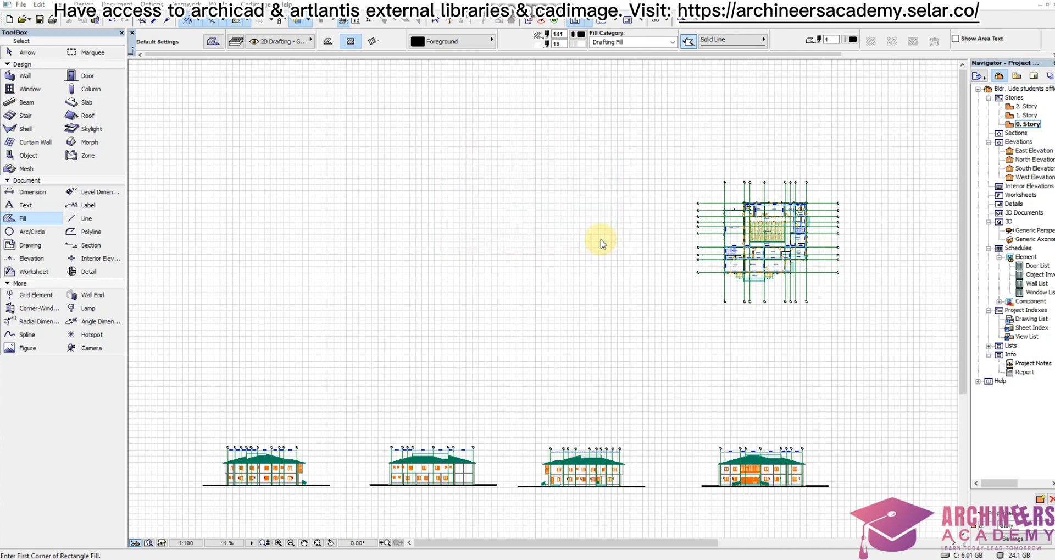
click(600, 246)
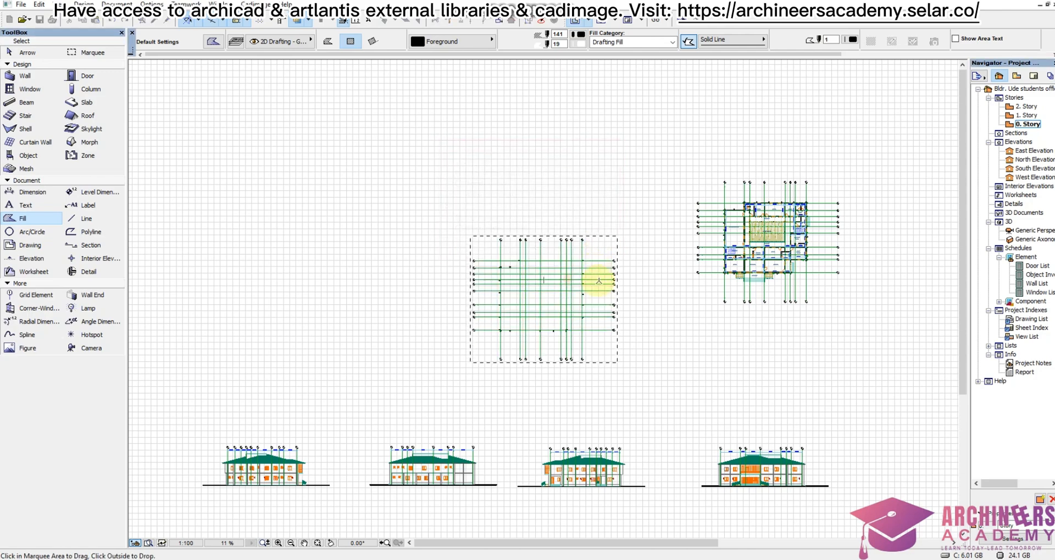
click(601, 279)
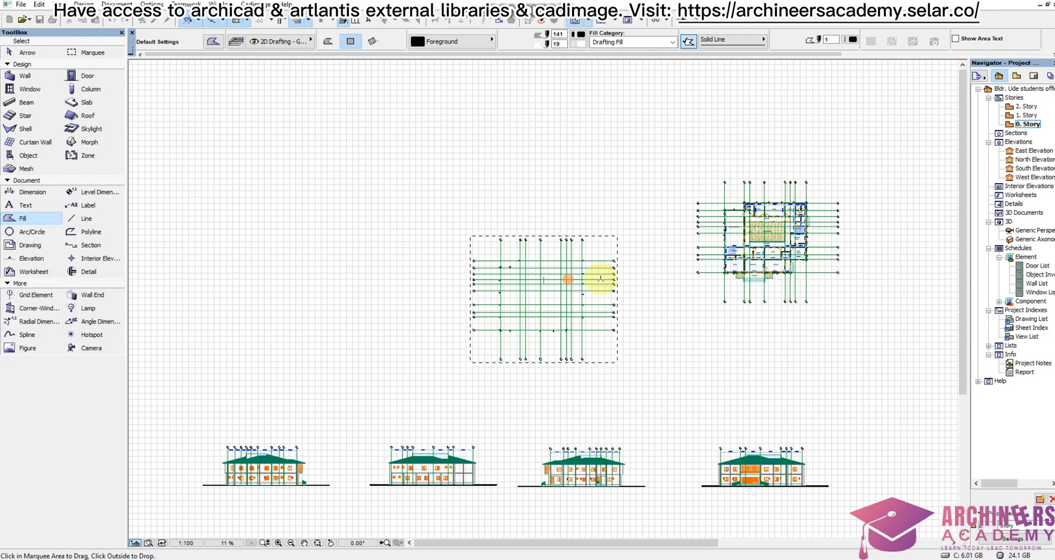
click(592, 236)
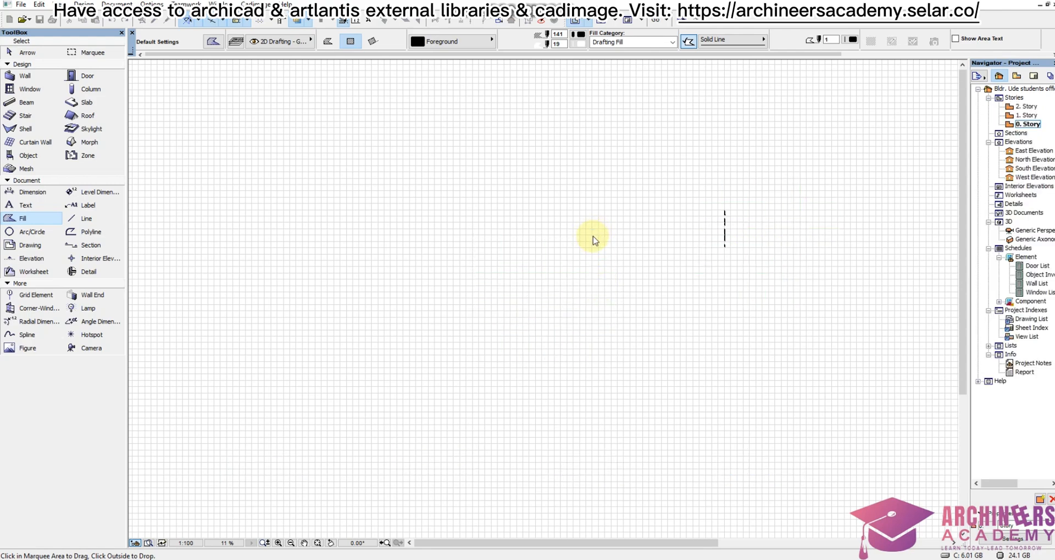
- Paste the copied first floor plan at the center of the current view, matching 1. Story to the current story
right_click(500, 168)
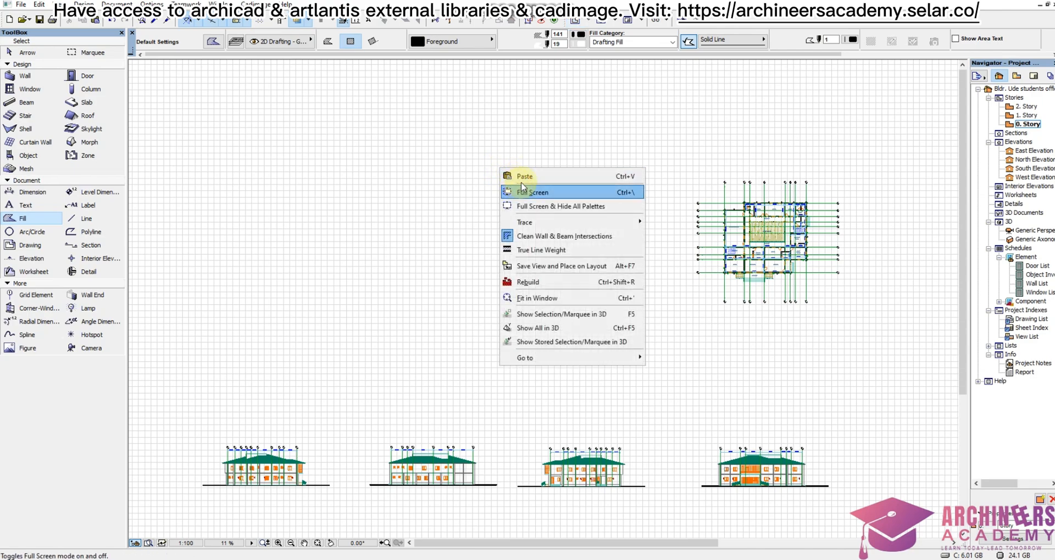
click(523, 176)
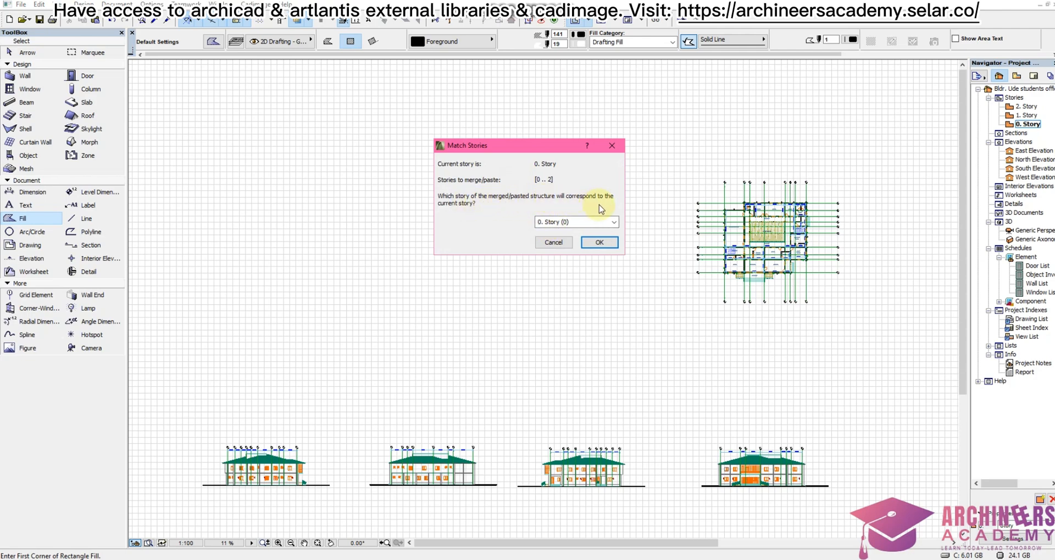
click(562, 224)
click(561, 244)
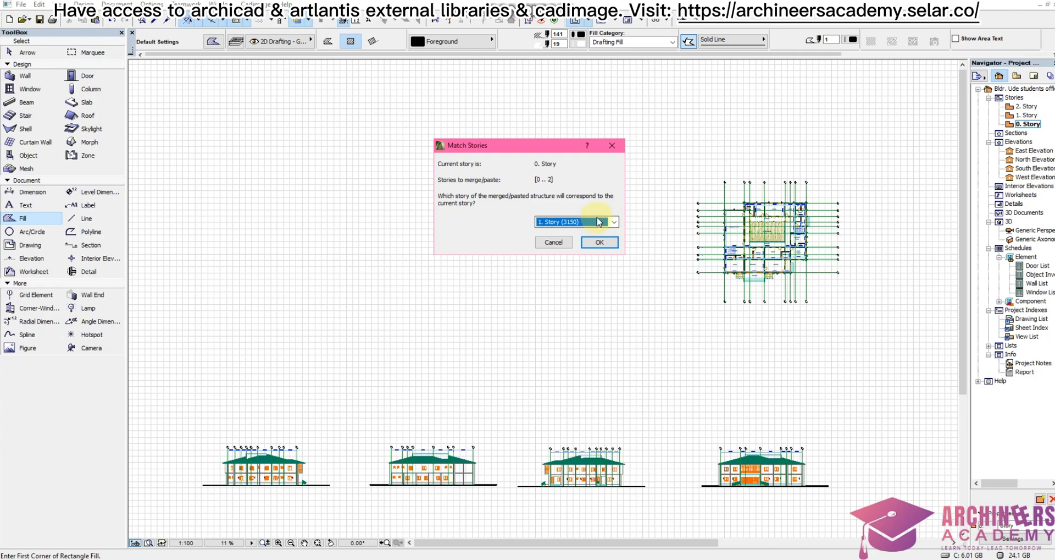
click(600, 245)
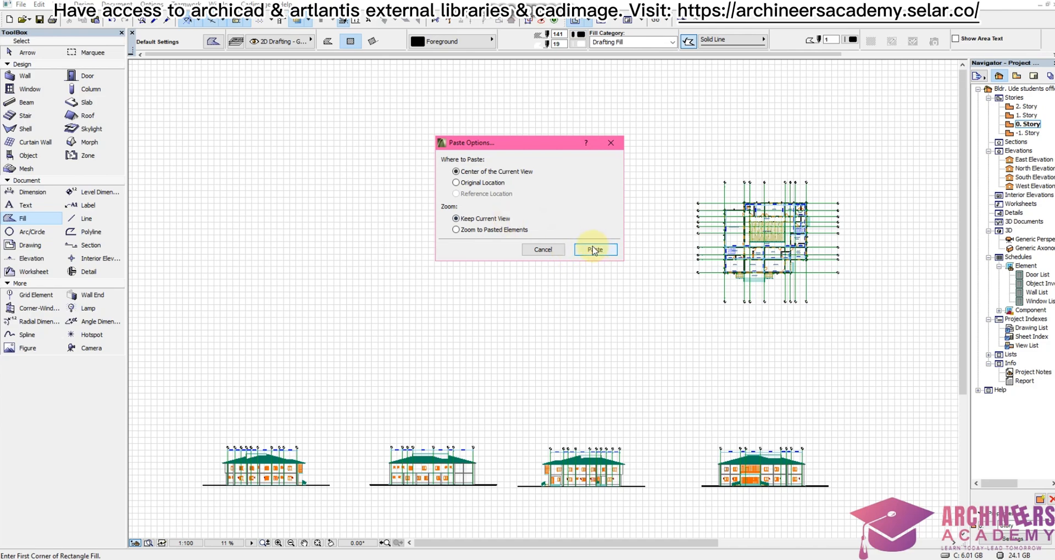
click(593, 249)
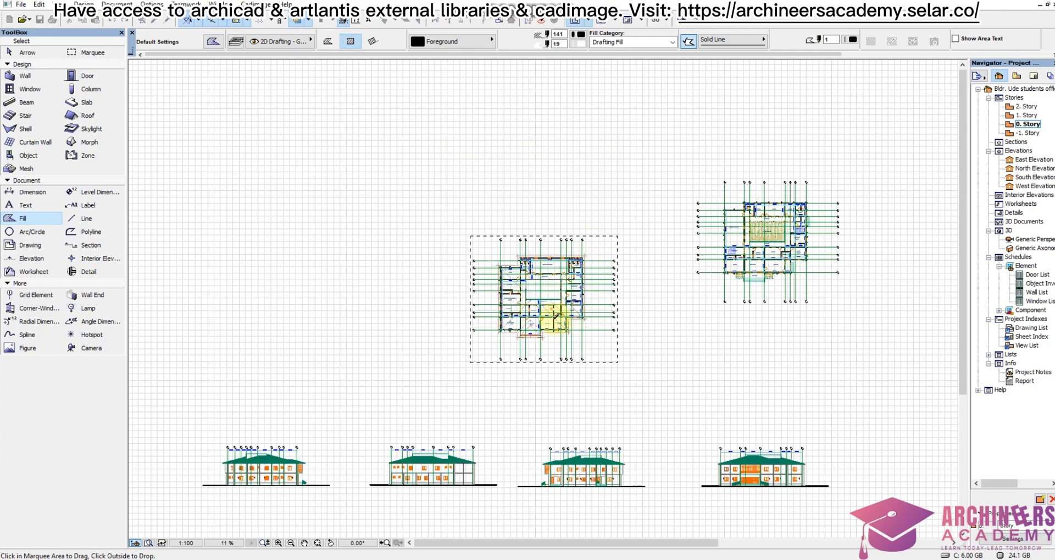
- Move the pasted first floor plan up beside the ground floor plan copy, above the elevations, and finalize its placement
drag(555, 316, 493, 273)
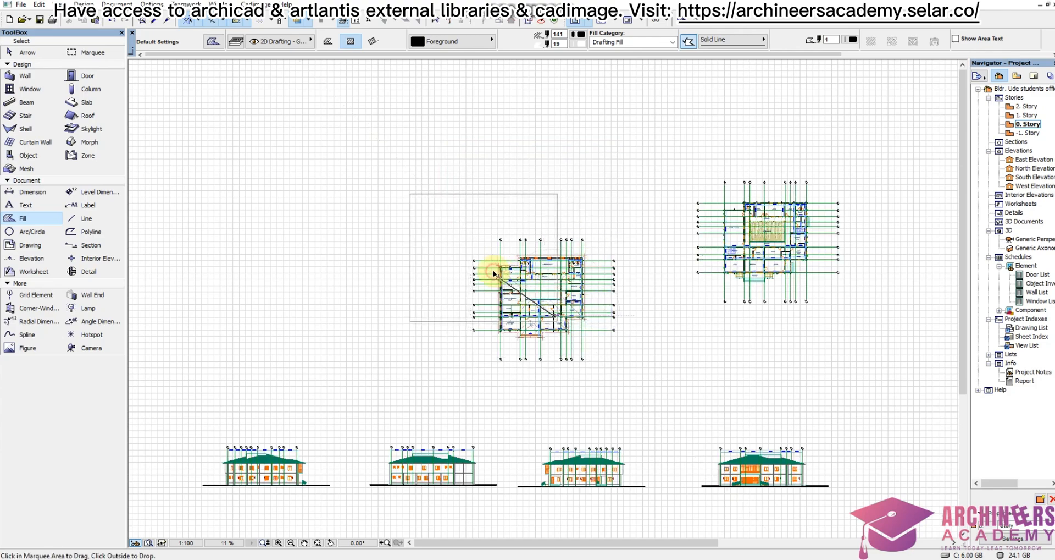
click(492, 276)
click(488, 268)
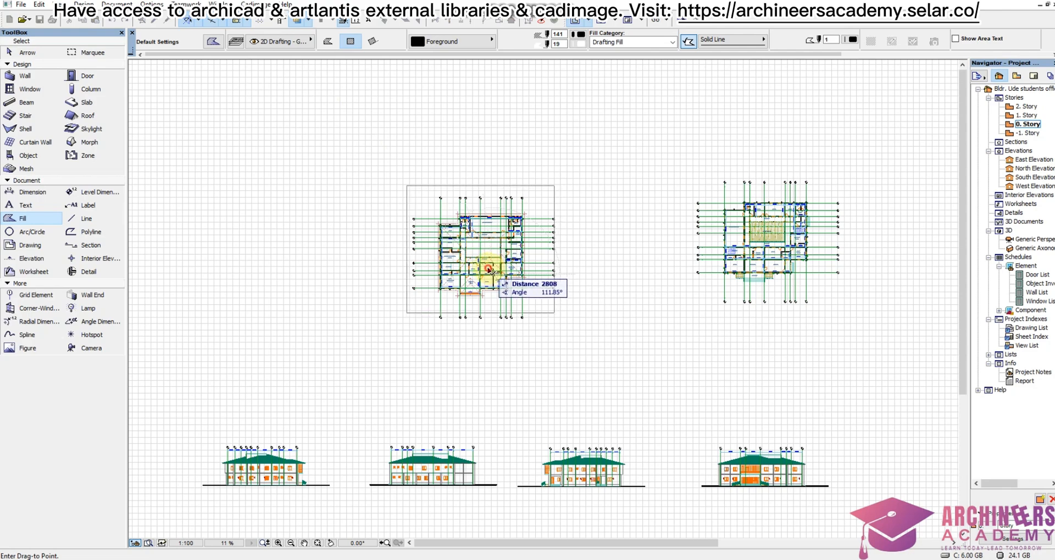
click(489, 269)
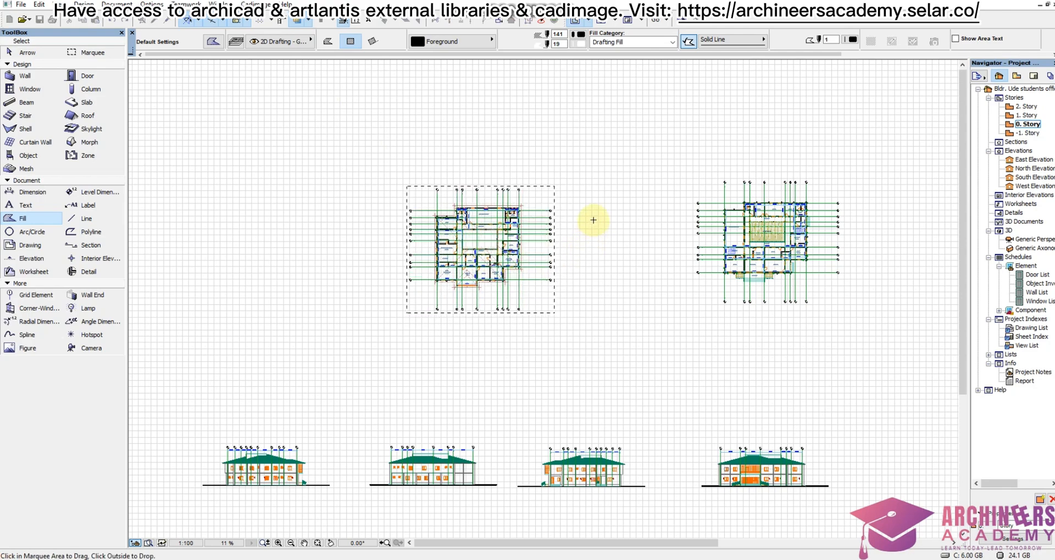
right_click(594, 200)
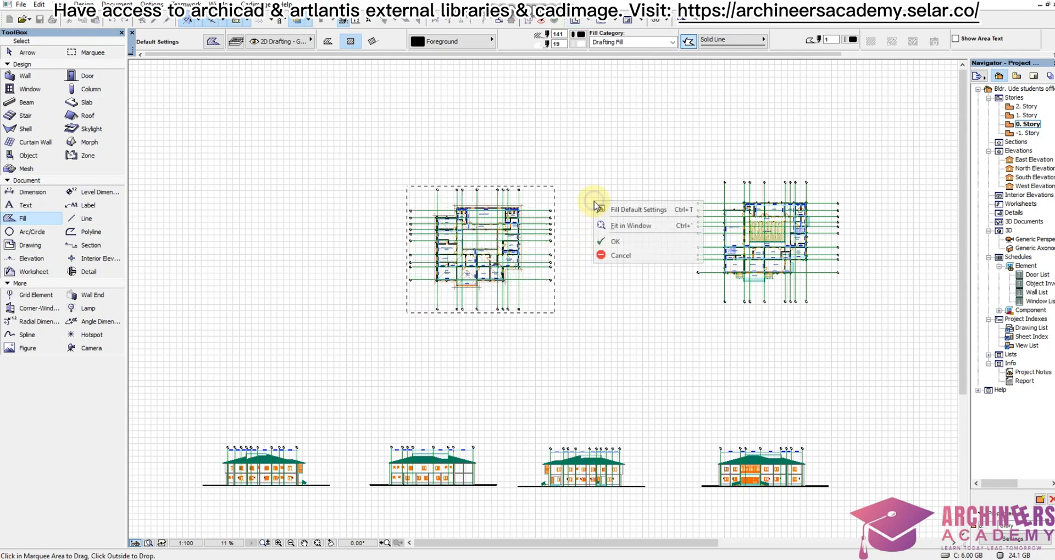
click(607, 242)
- On 2. Story, copy the whole roof plan with all its horizontal and vertical grid lines to the clipboard
scroll(536, 232, down, 3)
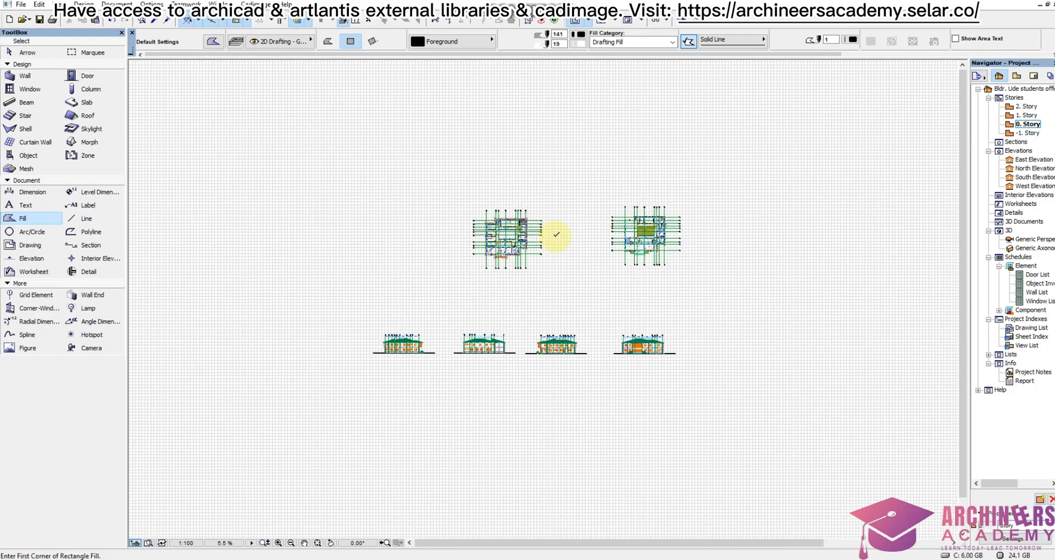
double_click(1026, 106)
scroll(790, 347, up, 5)
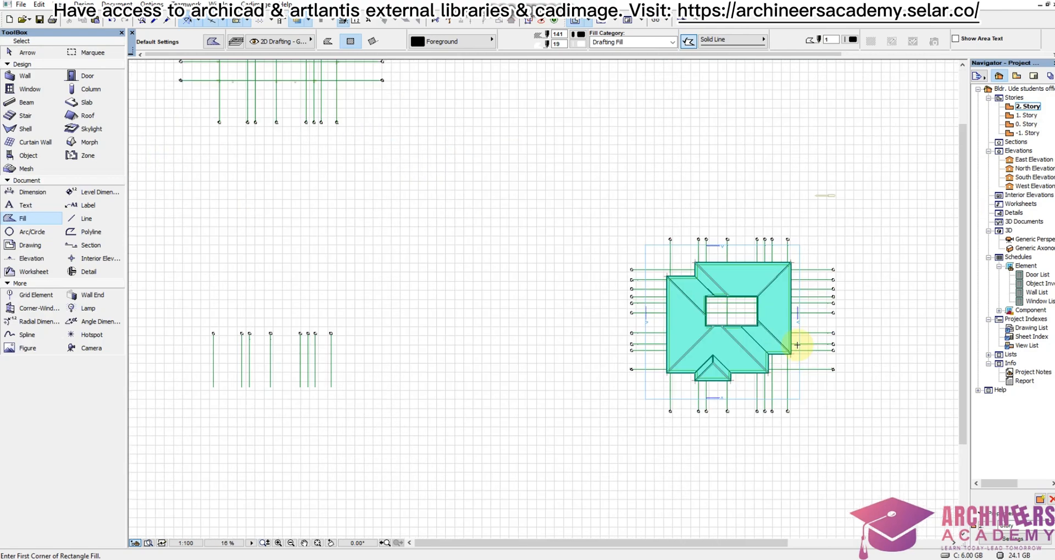
shift+click(560, 181)
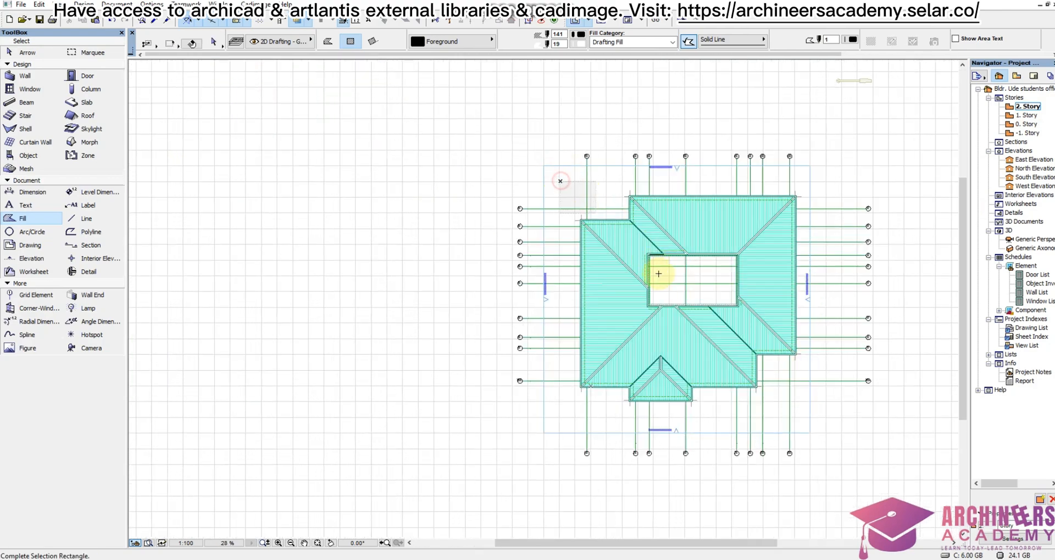
shift+click(798, 419)
shift+click(845, 176)
shift+click(924, 435)
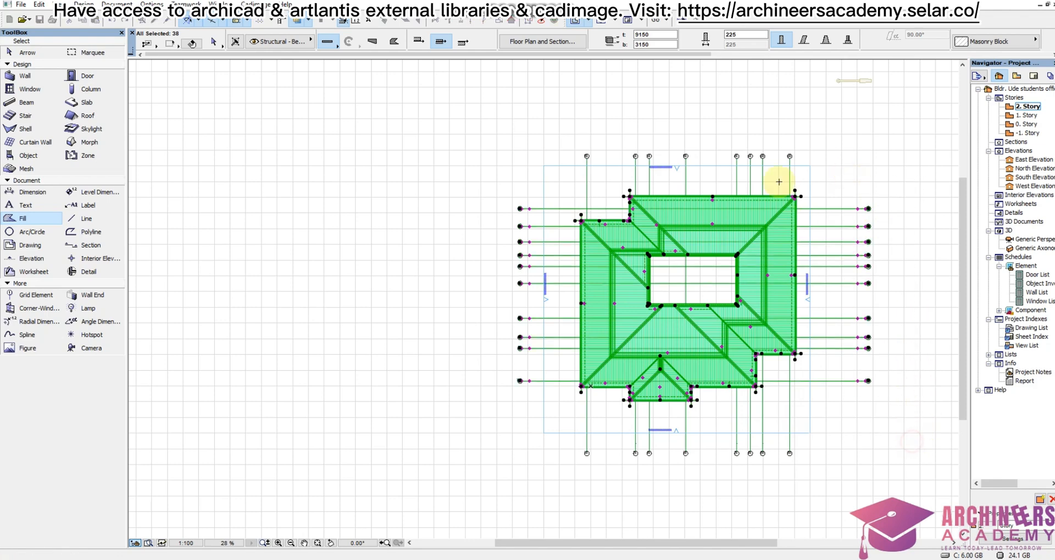
scroll(797, 166, up, 2)
key(ctrl+a)
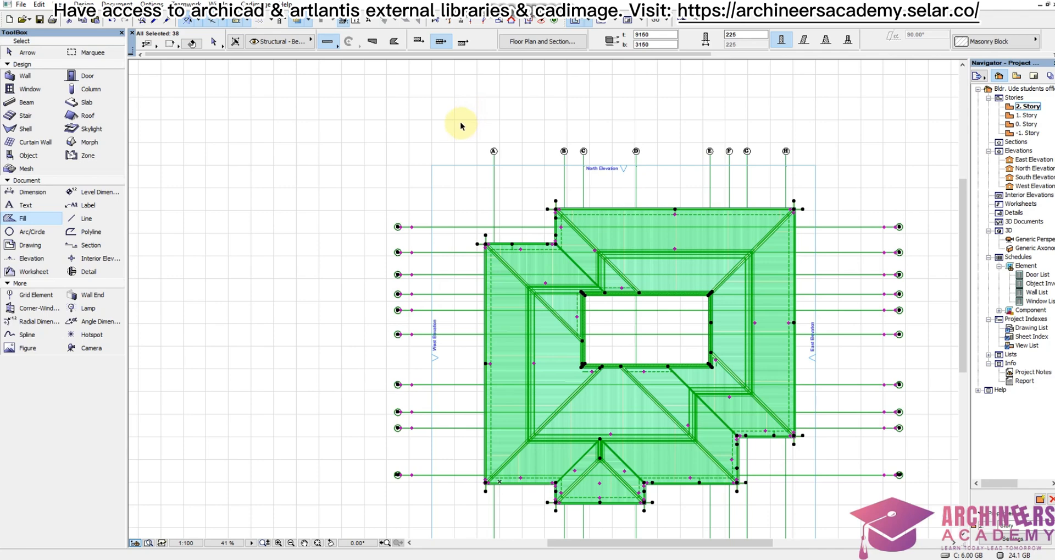
drag(460, 124, 813, 160)
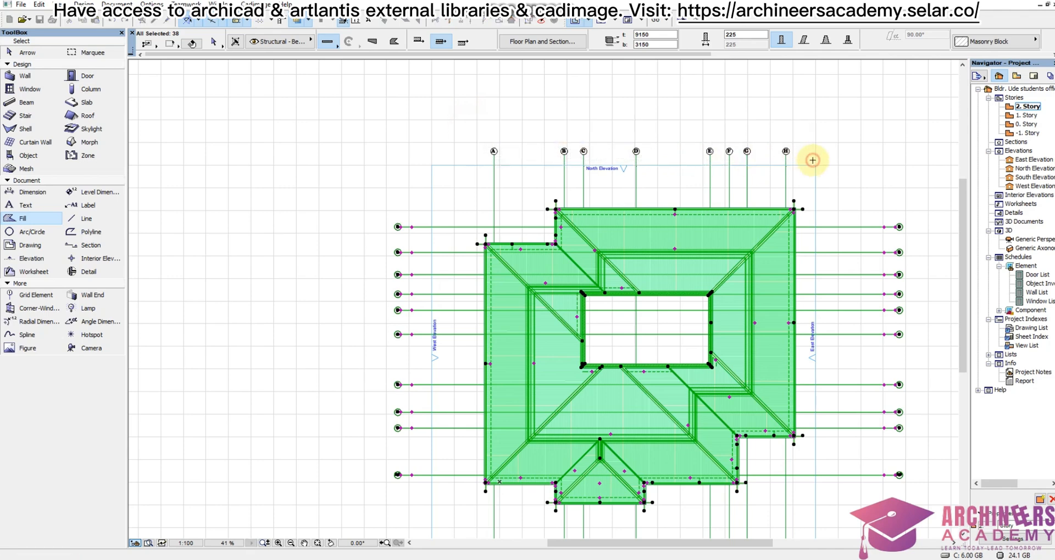
scroll(537, 170, down, 3)
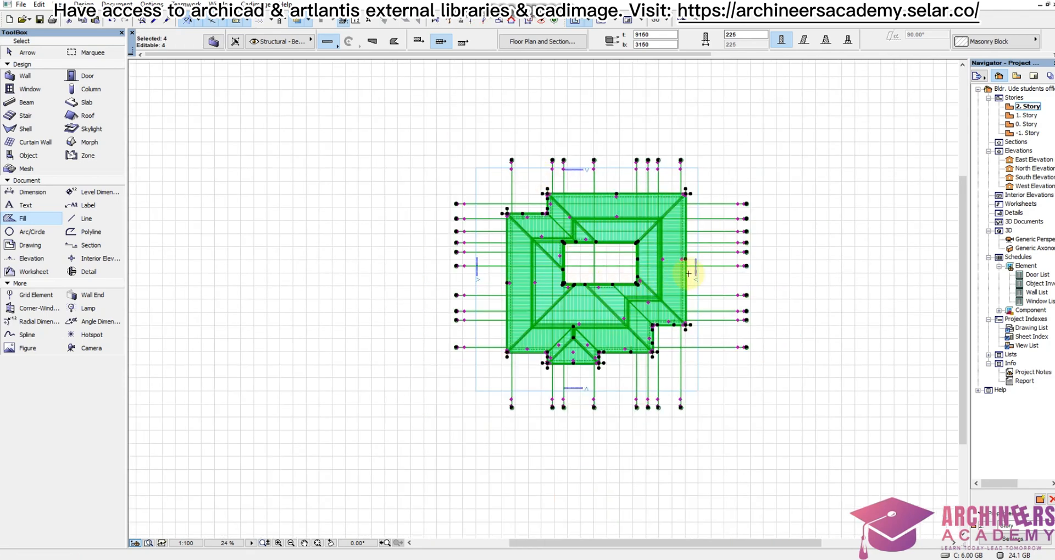
right_click(782, 239)
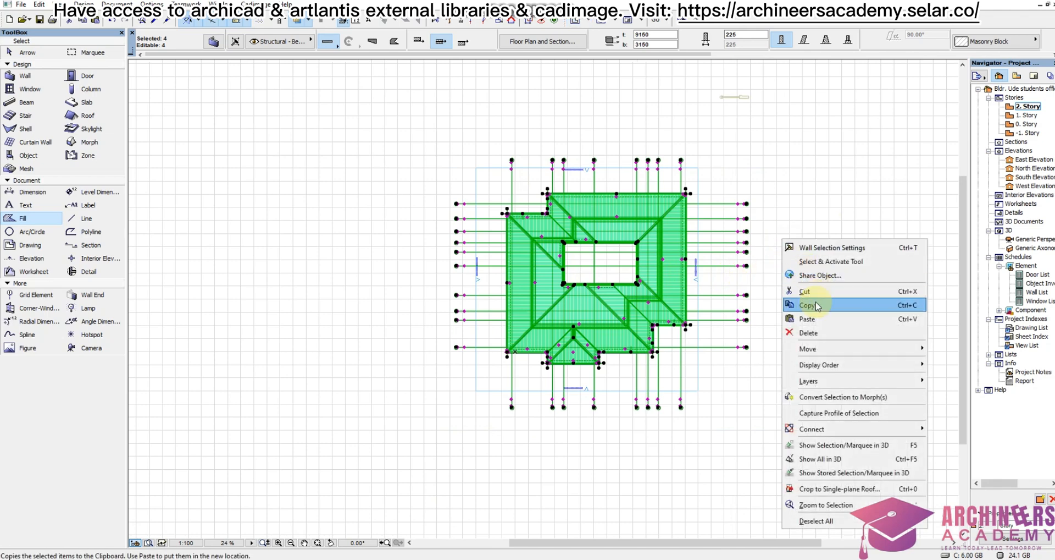
click(817, 307)
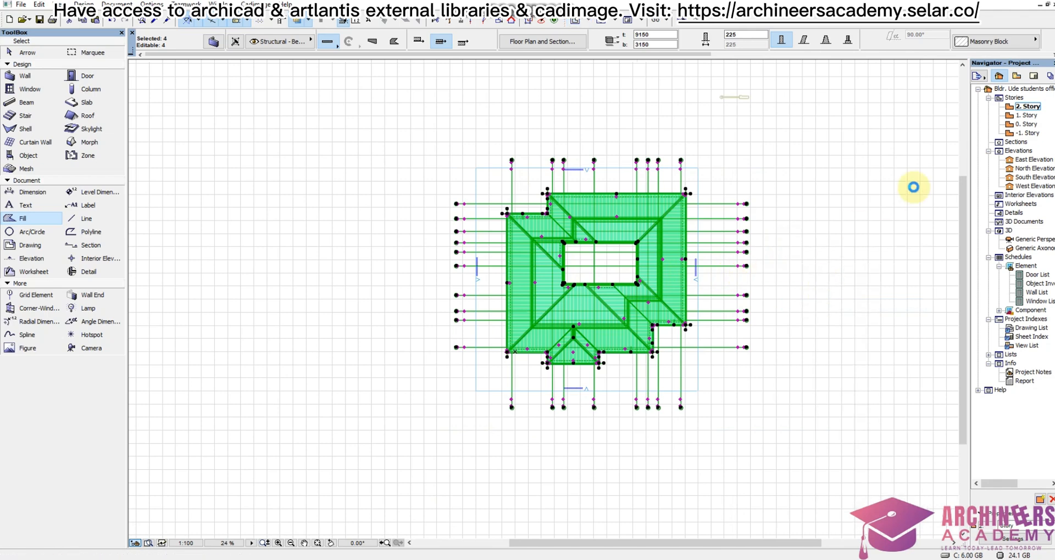
- Paste the copied roof plan into the 0. Story plan near the elevations, matching 2. Story to the current story
click(1031, 126)
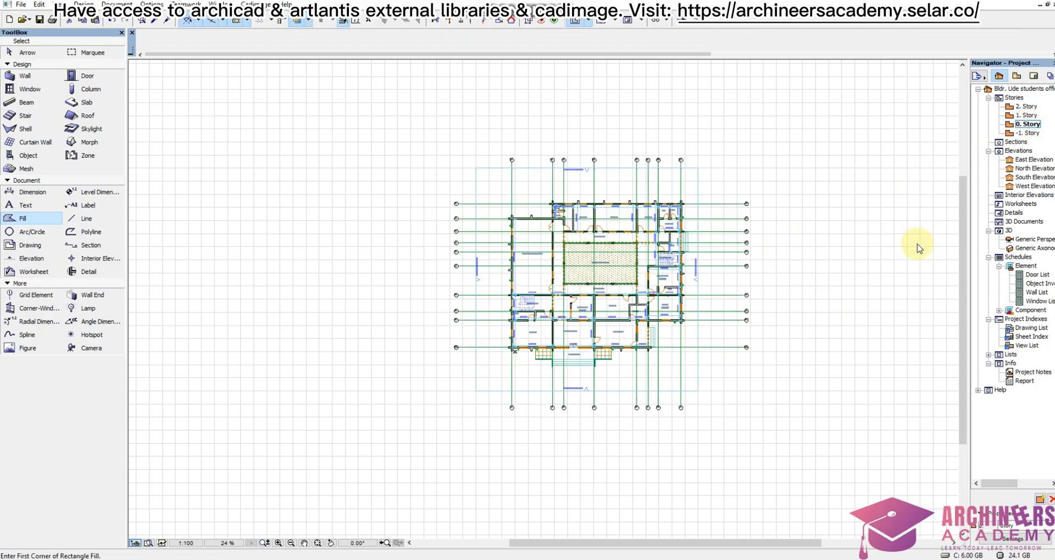
scroll(872, 258, down, 5)
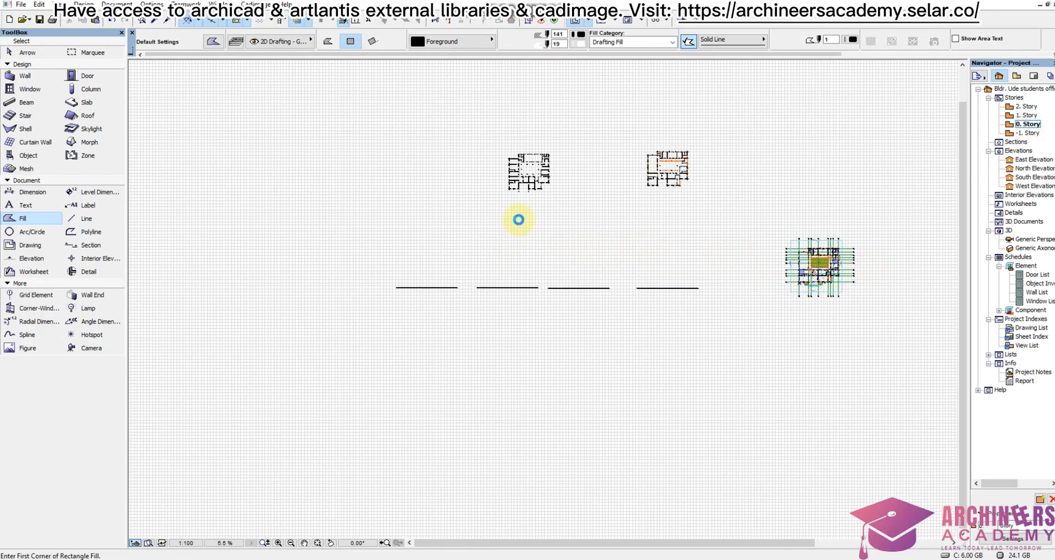
scroll(381, 166, up, 2)
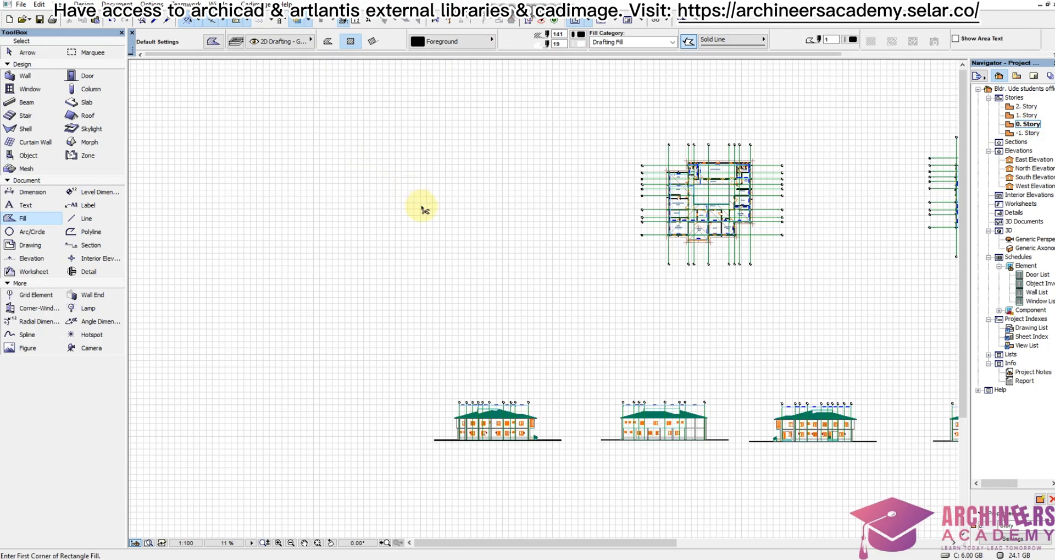
key(ctrl+v)
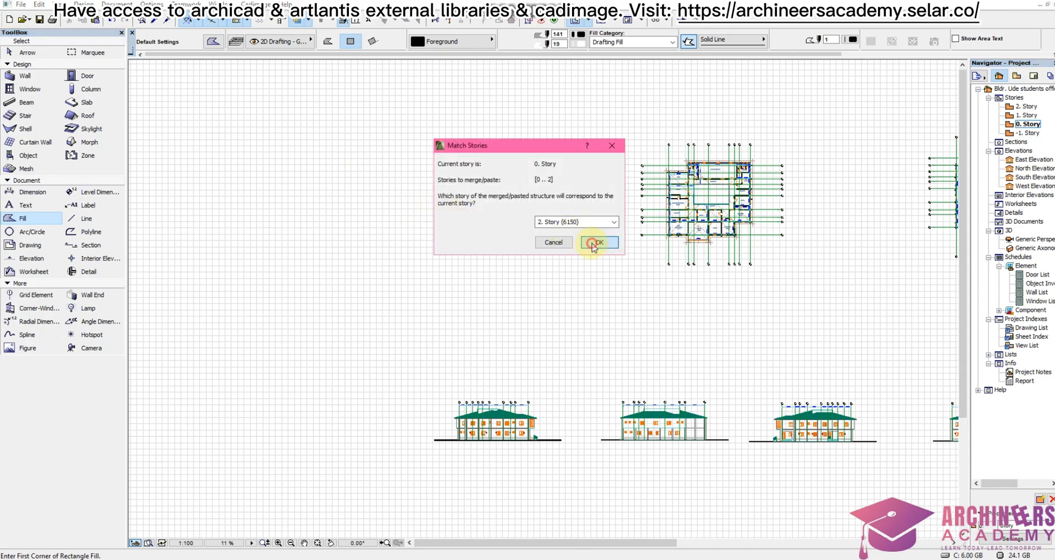
click(592, 243)
click(585, 246)
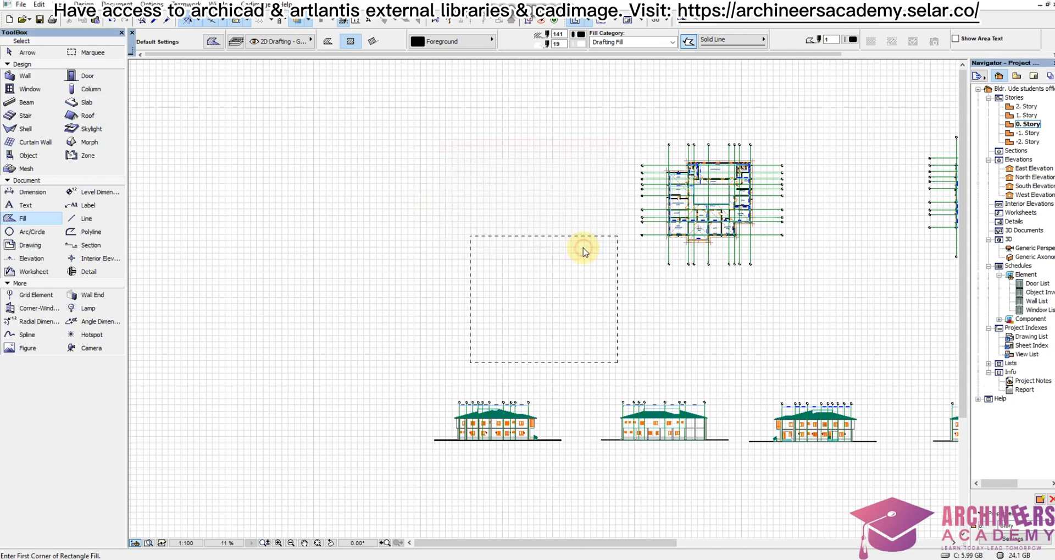
- Move the pasted roof plan up into the row of floor plan copies, beside the first floor plan, and finalize its placement
click(559, 277)
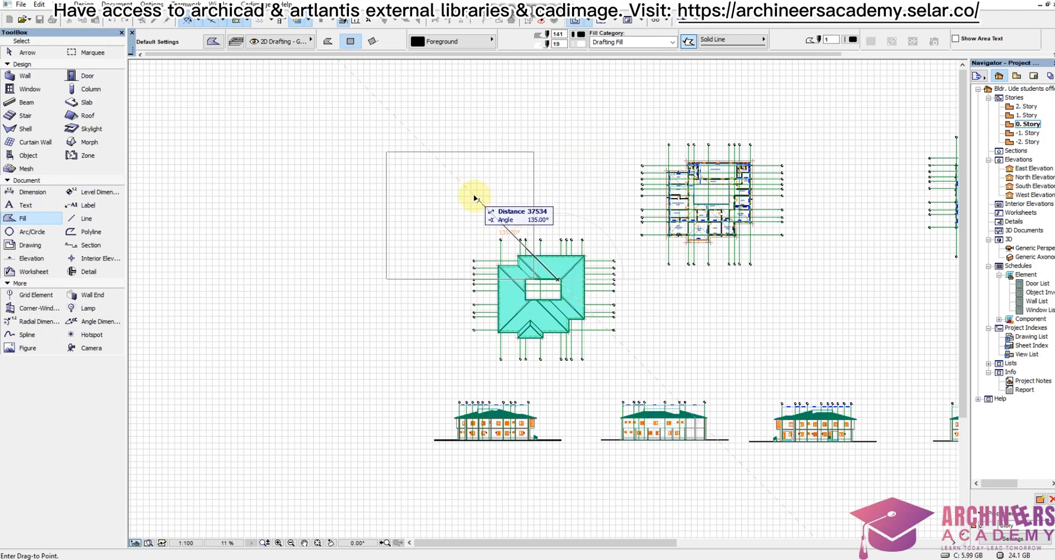
click(474, 196)
click(474, 209)
click(470, 203)
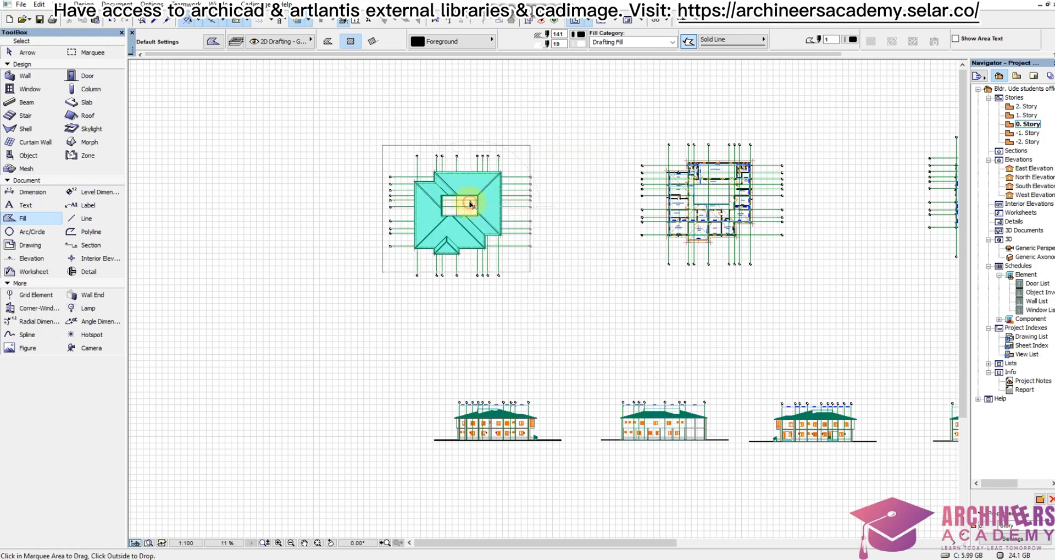
right_click(550, 172)
click(594, 204)
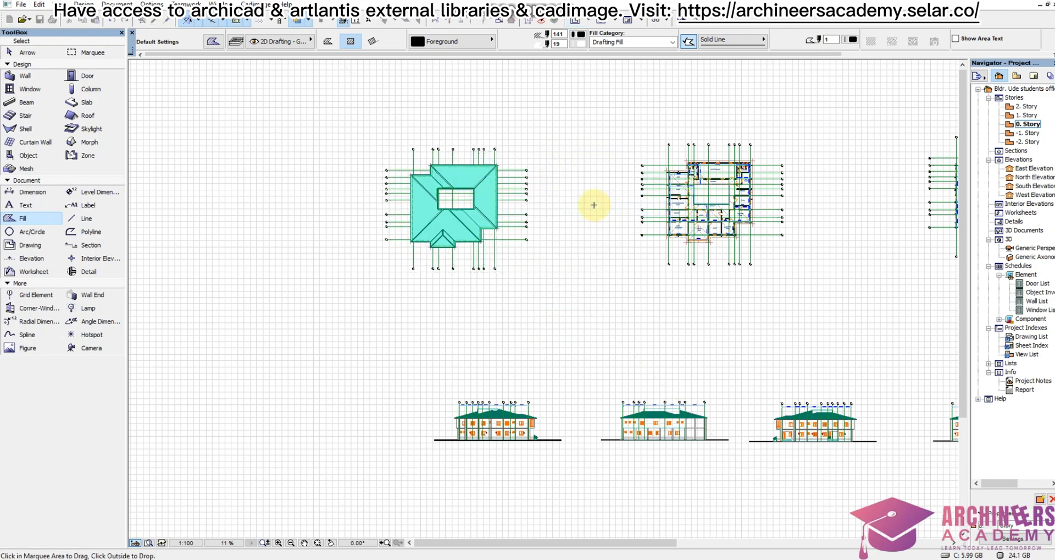
- Examine the arrangement of the three plan copies above the elevations, and the rooms and dimensions of the ground floor plan copy
scroll(419, 236, down, 4)
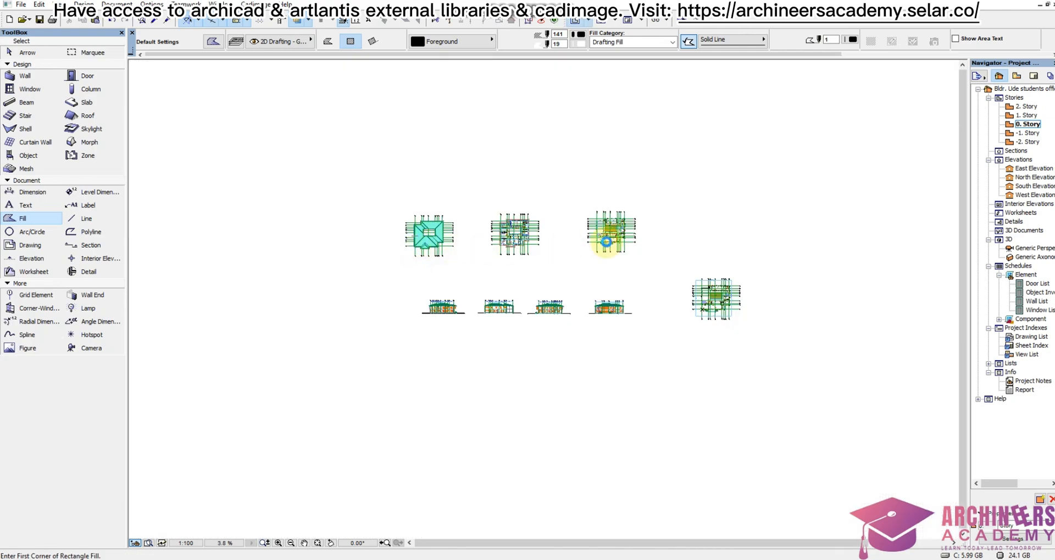
scroll(606, 242, up, 3)
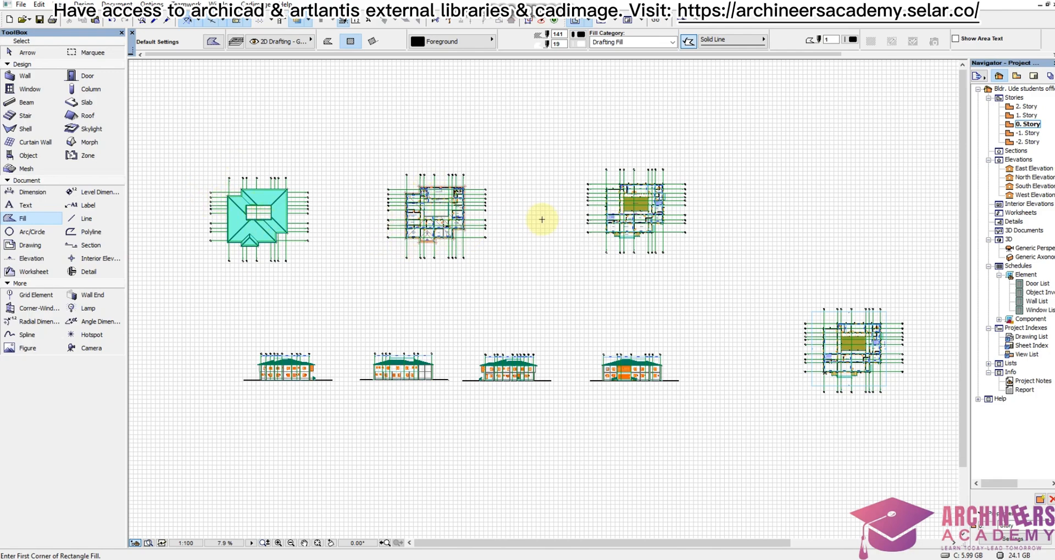
scroll(712, 252, down, 2)
scroll(628, 225, up, 3)
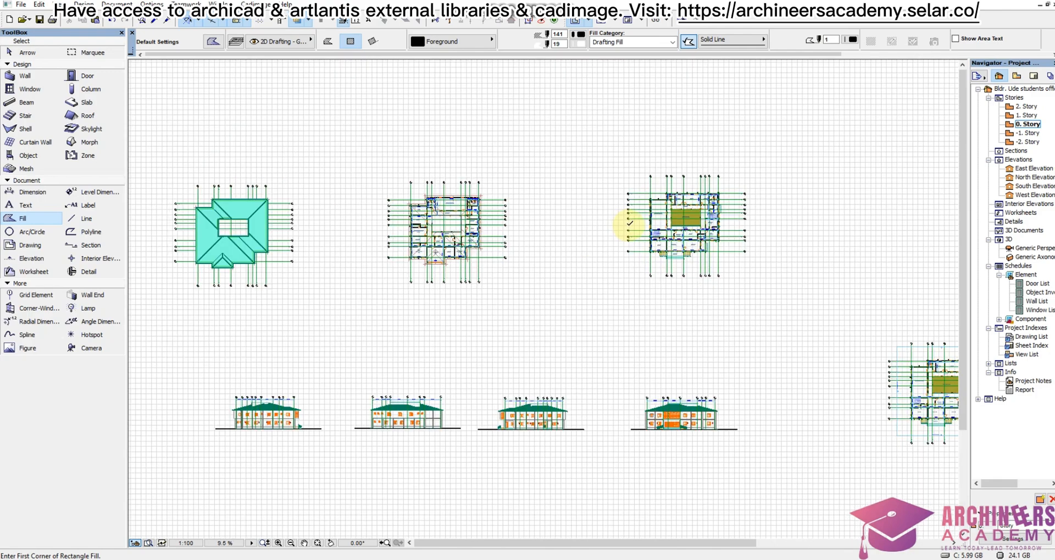
middle_drag(629, 225, 673, 240)
scroll(346, 287, up, 2)
scroll(390, 298, down, 2)
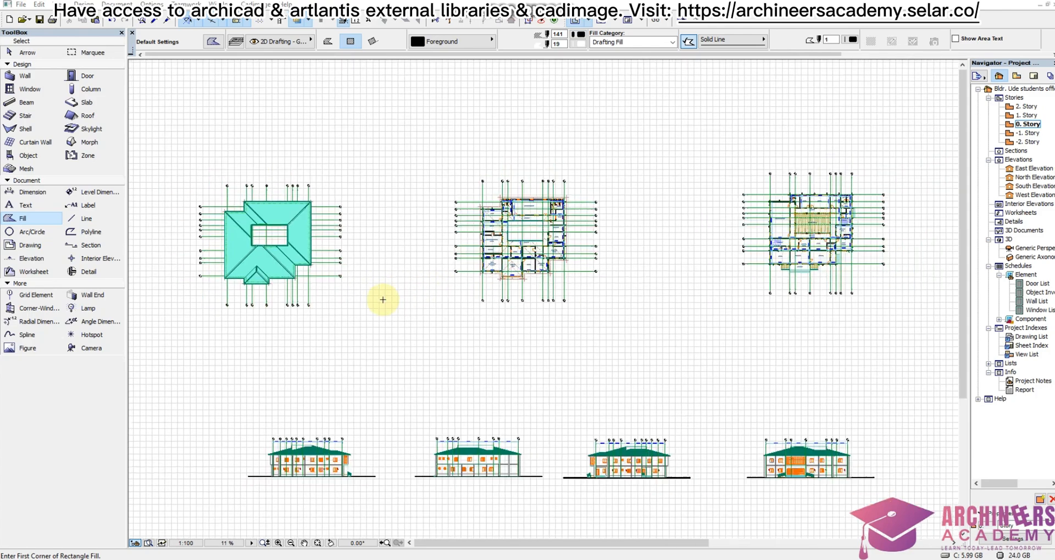
scroll(753, 230, up, 4)
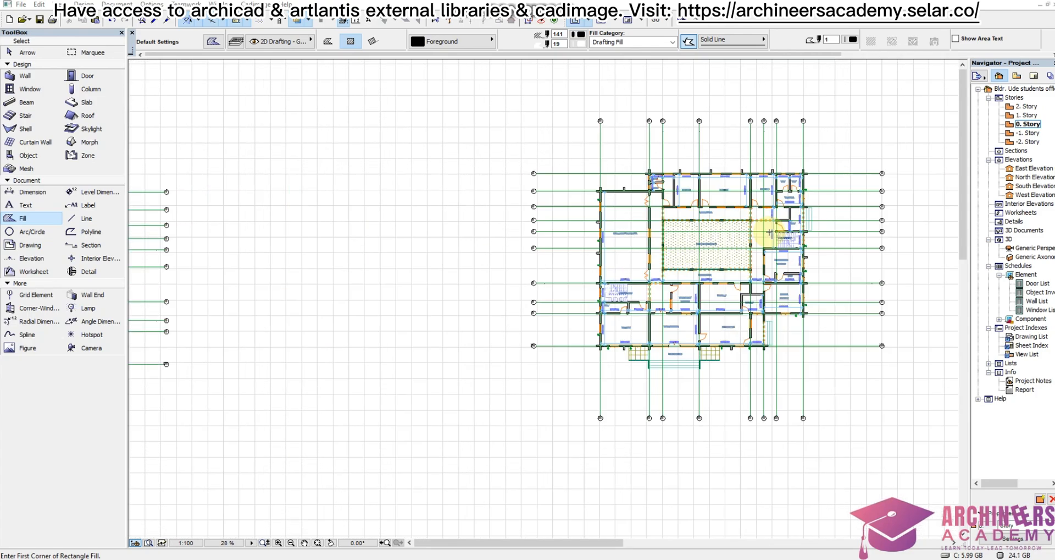
scroll(564, 268, down, 1)
scroll(649, 277, up, 1)
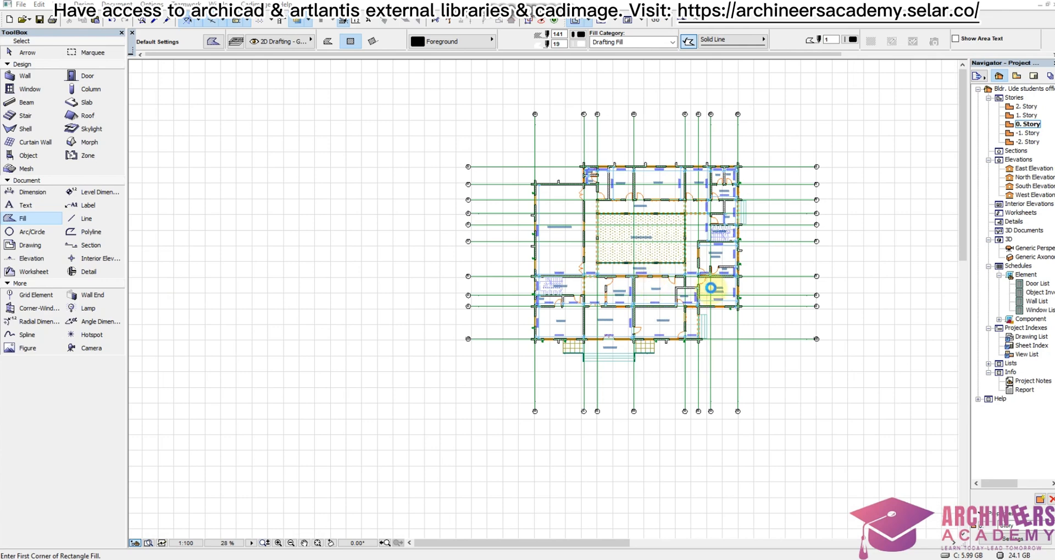
scroll(645, 292, up, 1)
scroll(509, 294, down, 1)
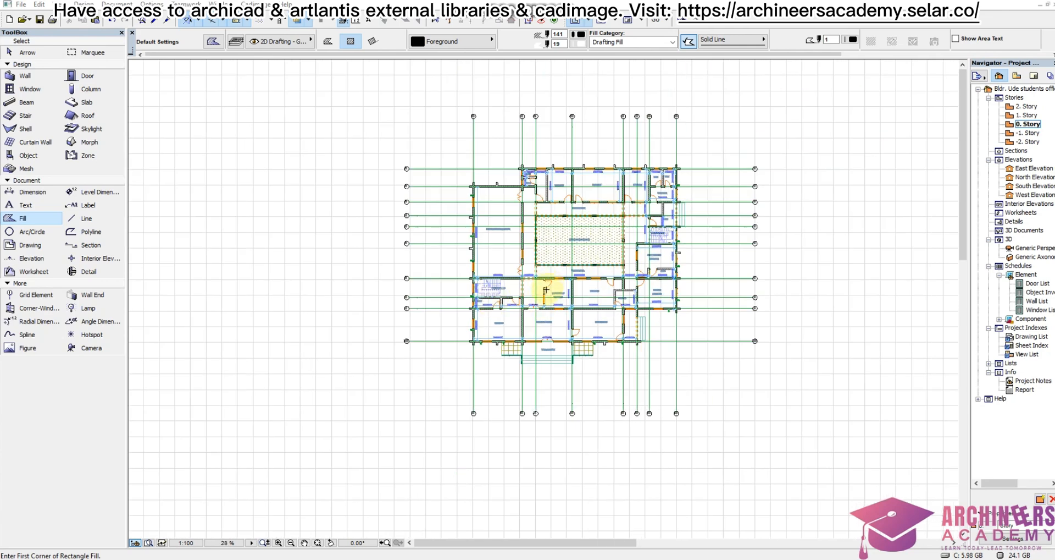
scroll(570, 278, up, 1)
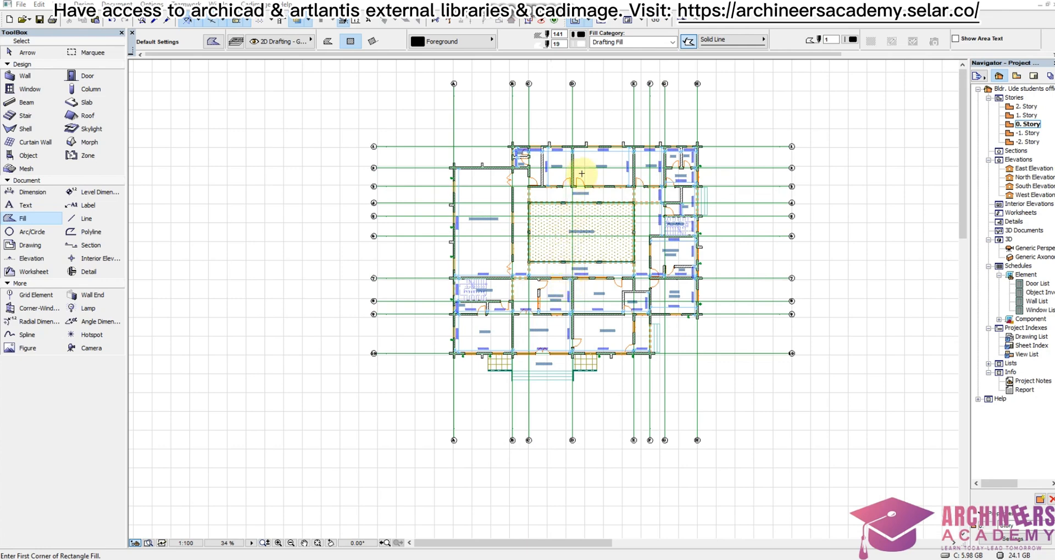
scroll(573, 164, up, 3)
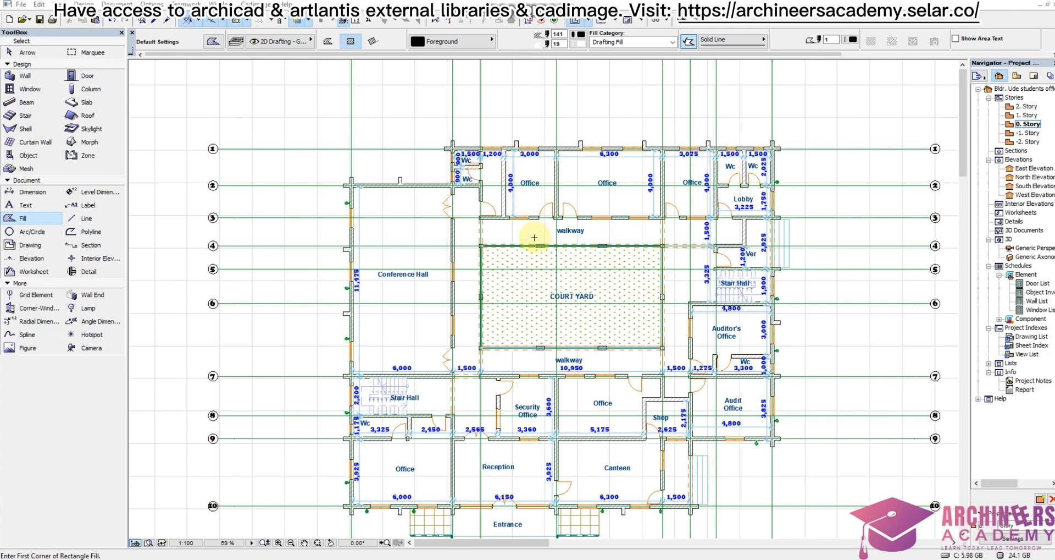
- Dimension the Conference Hall's clear width between its side walls, placing the dimension line just below its upper wall
scroll(533, 237, down, 2)
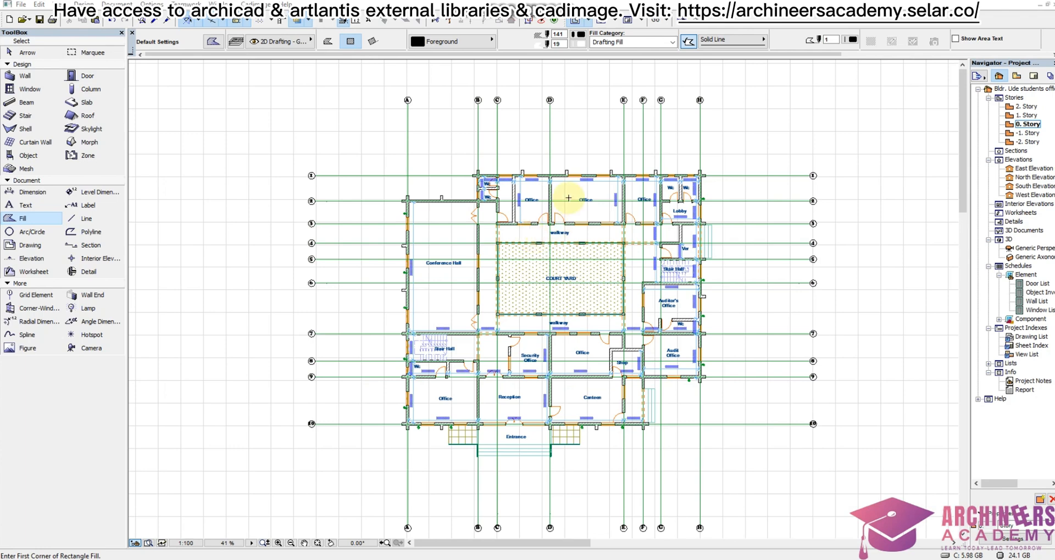
scroll(561, 195, up, 1)
scroll(561, 196, down, 1)
scroll(561, 196, up, 3)
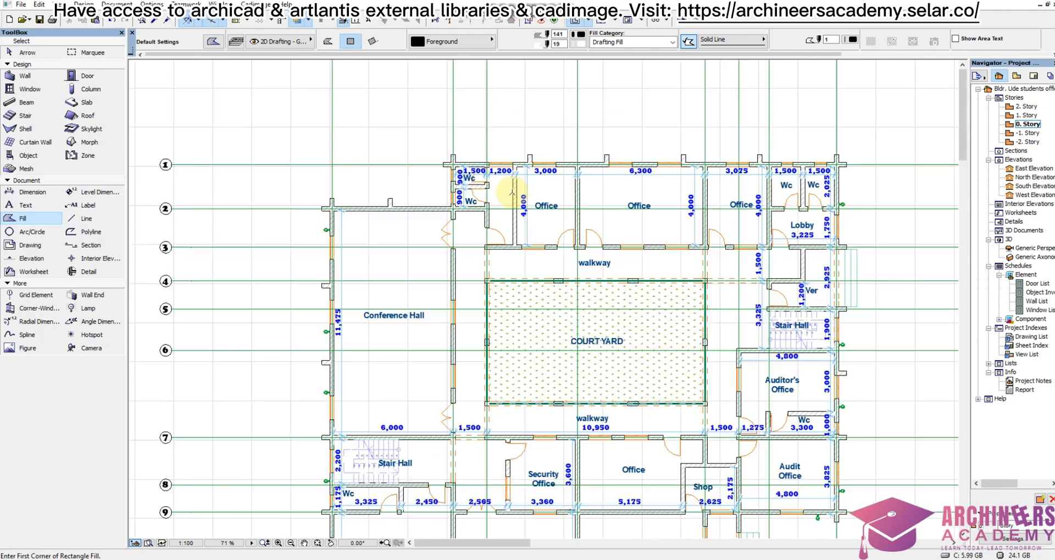
scroll(207, 223, up, 1)
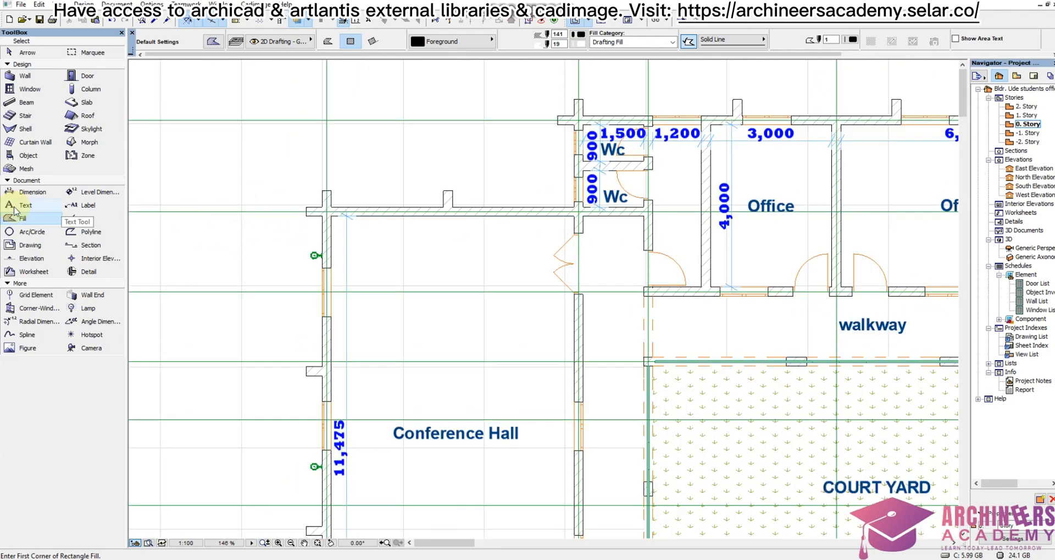
click(30, 191)
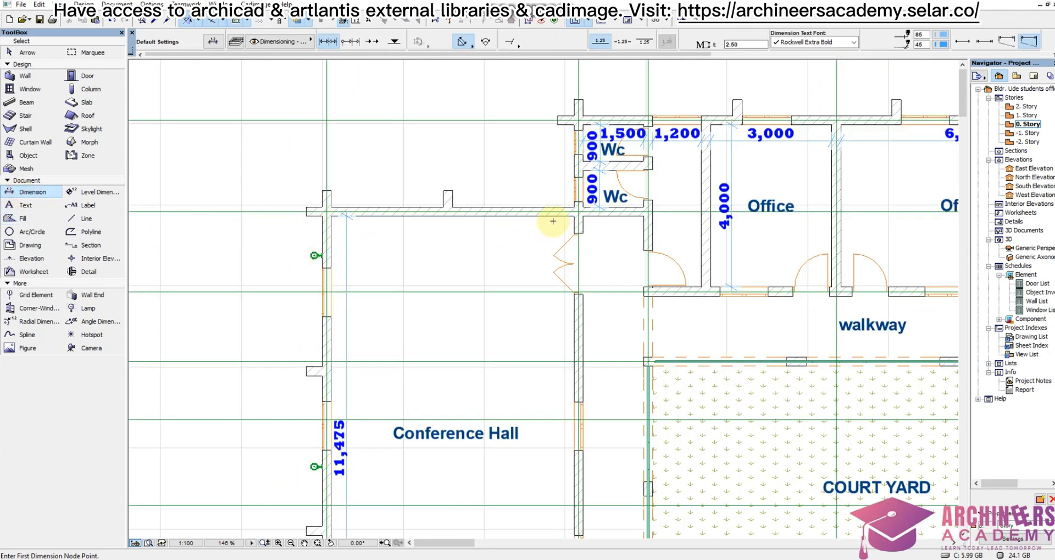
click(575, 216)
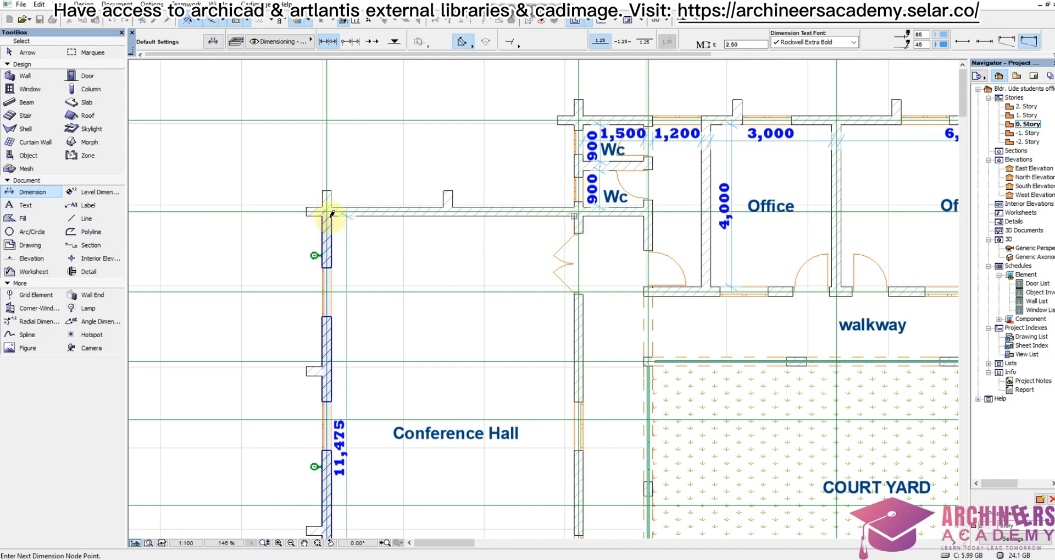
right_click(368, 230)
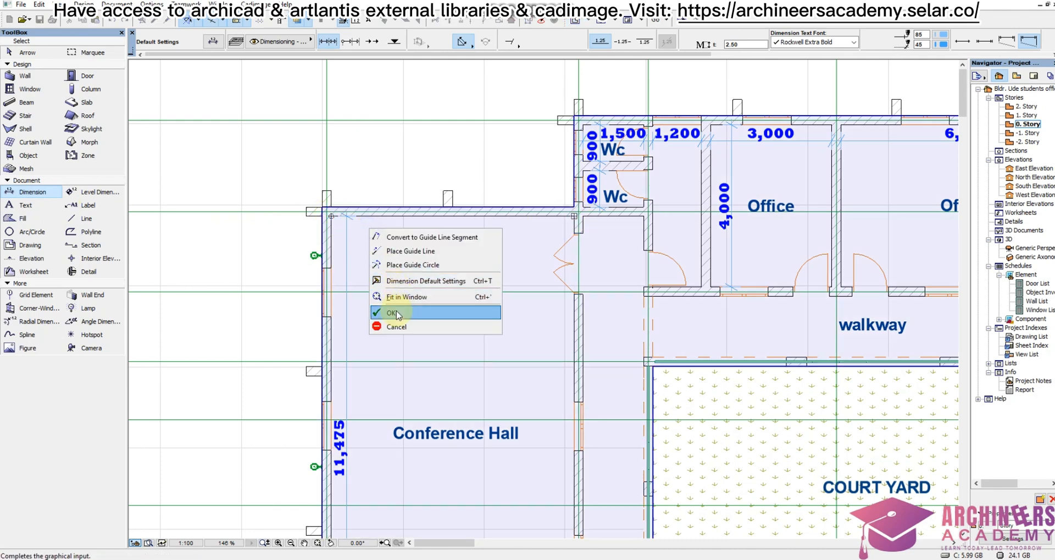
click(391, 312)
click(419, 238)
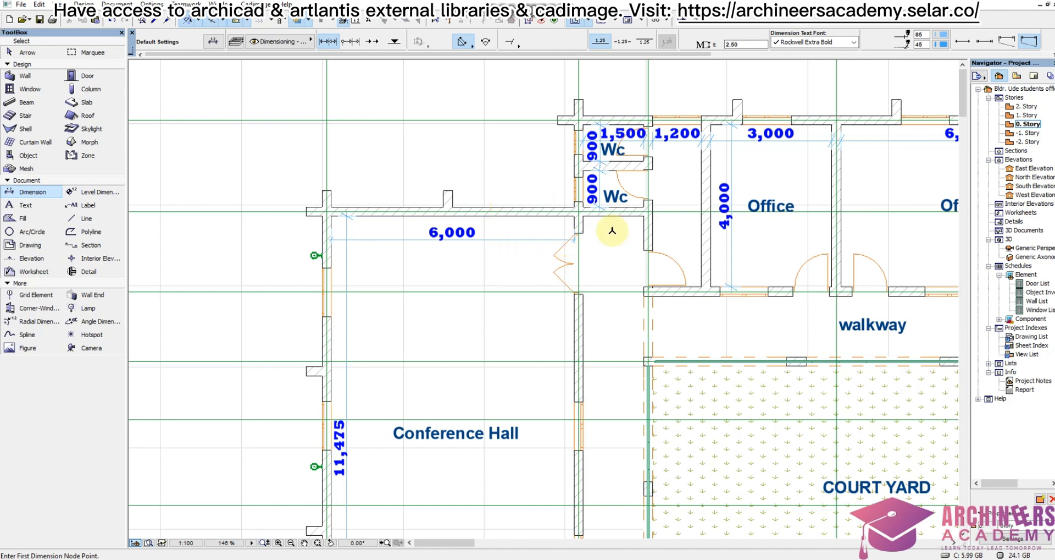
- Dimension the clear width of the passage below the WCs, aligning the dimension line with the Conference Hall's width dimension
click(642, 216)
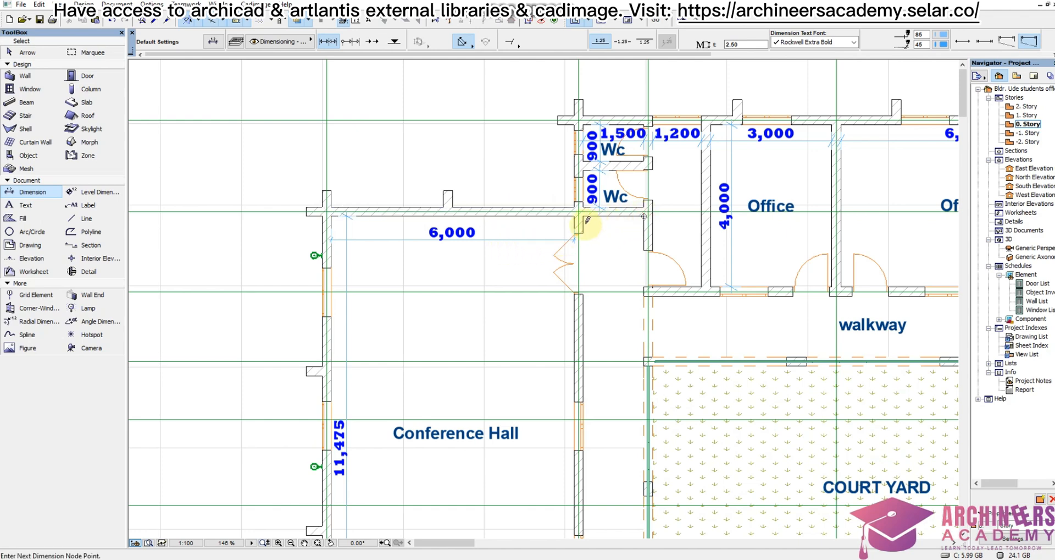
right_click(501, 166)
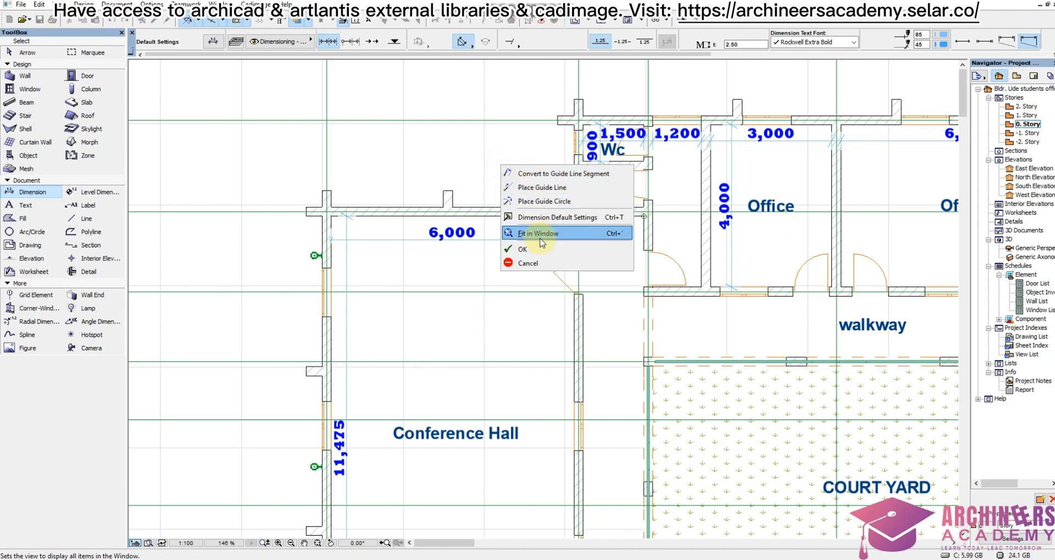
click(536, 248)
click(576, 238)
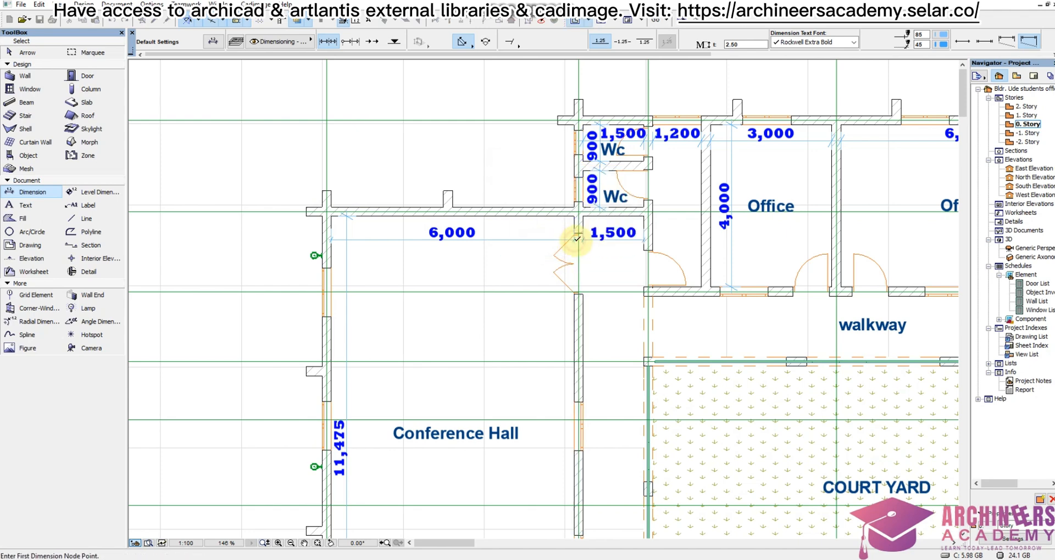
- Draw a rectangular marquee around the whole ground floor plan copy, including its entrance steps
scroll(574, 238, down, 3)
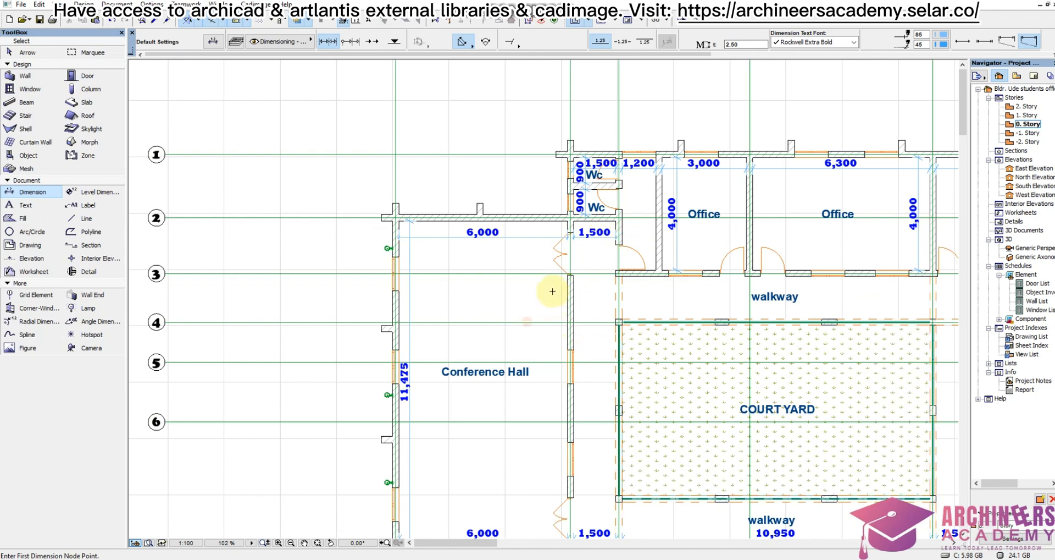
scroll(552, 291, down, 2)
scroll(597, 229, up, 1)
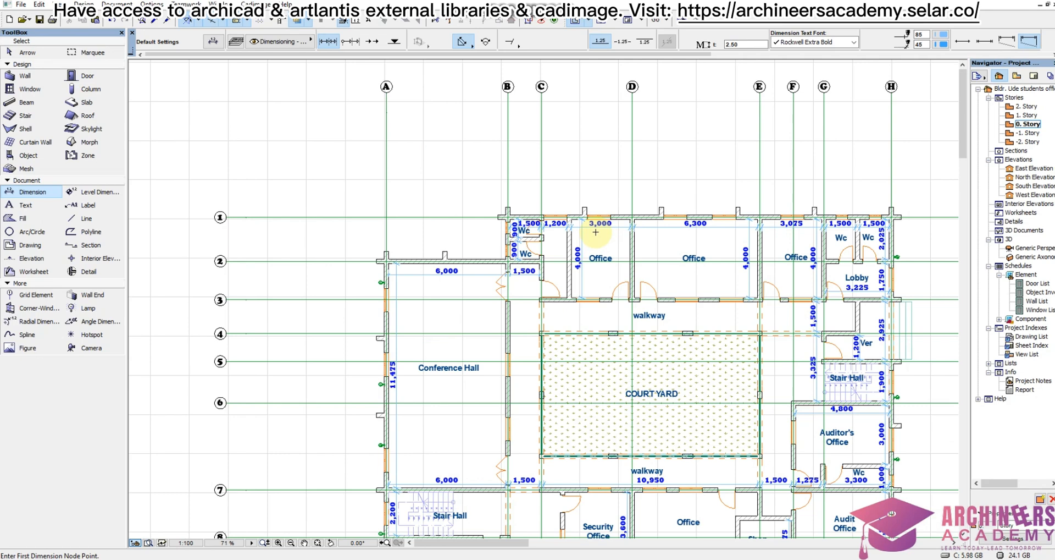
scroll(540, 200, down, 3)
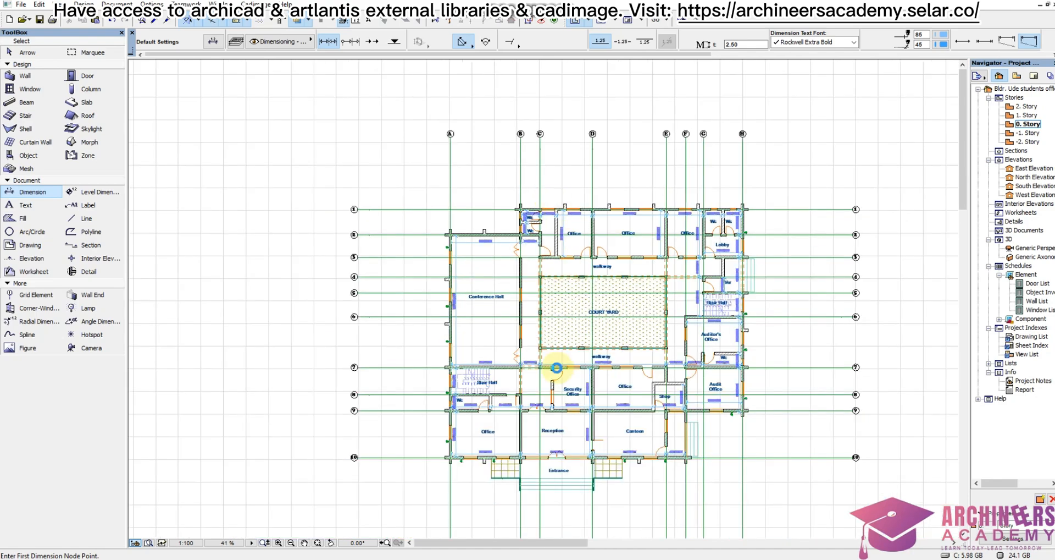
scroll(589, 205, down, 1)
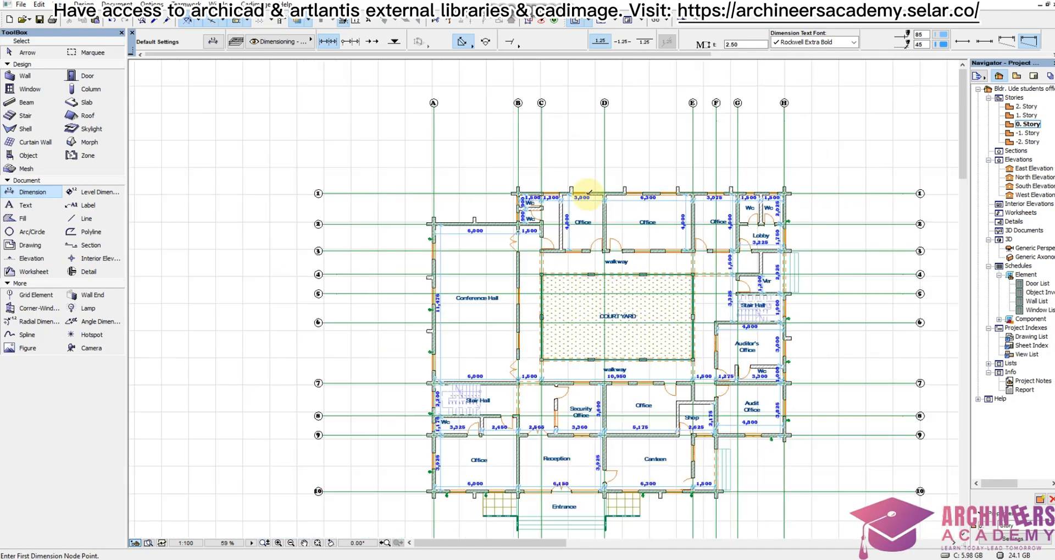
scroll(626, 350, up, 2)
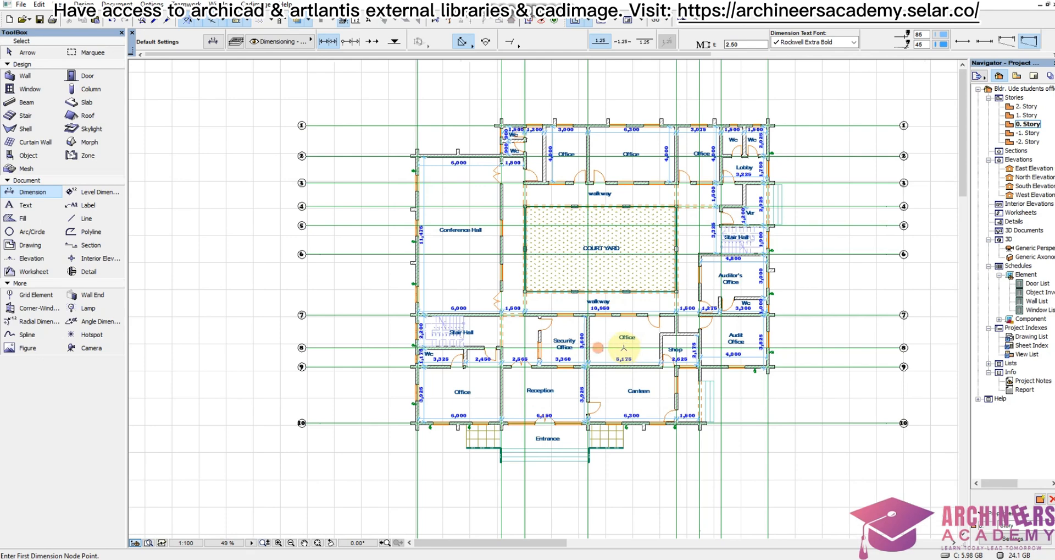
scroll(624, 347, down, 1)
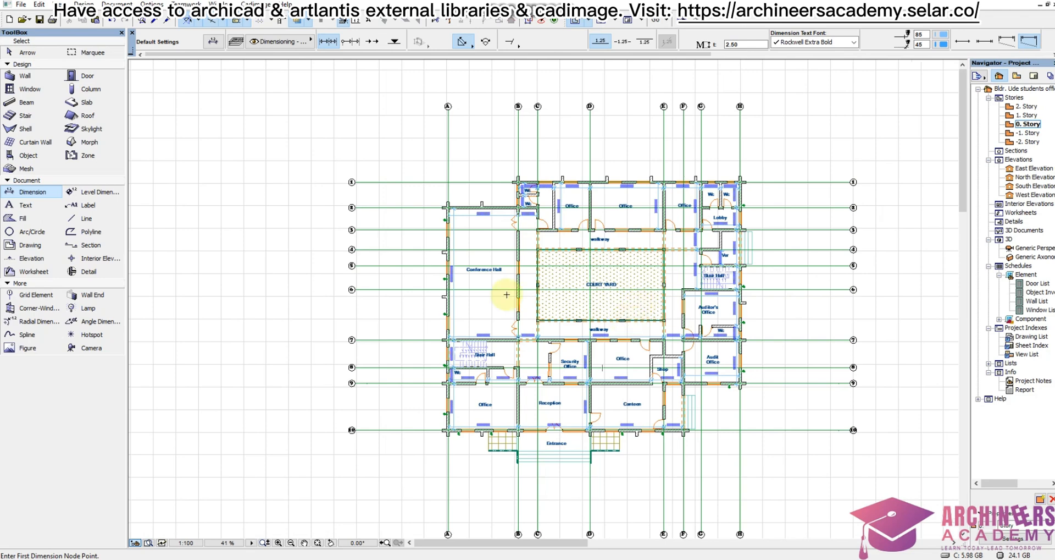
click(92, 53)
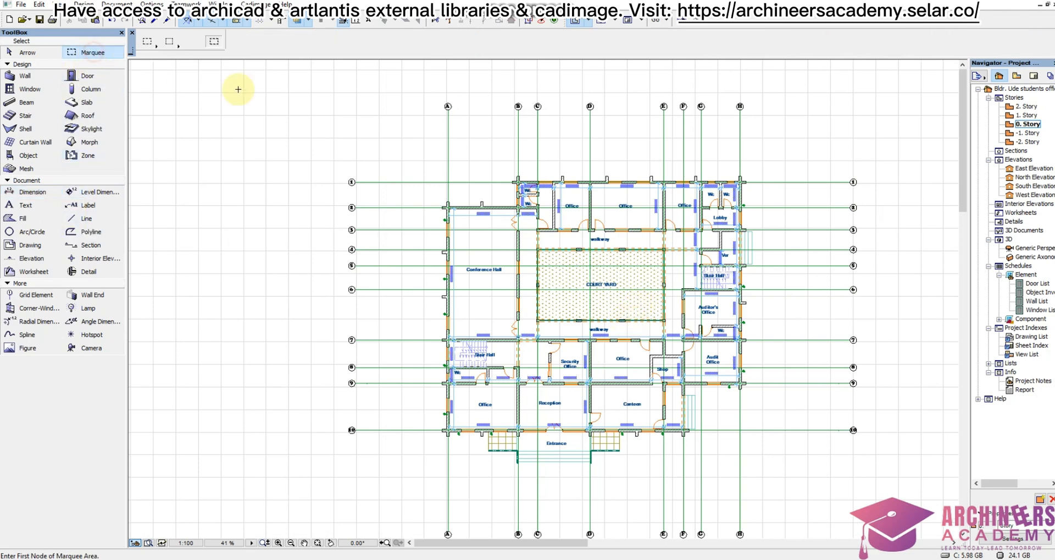
click(387, 115)
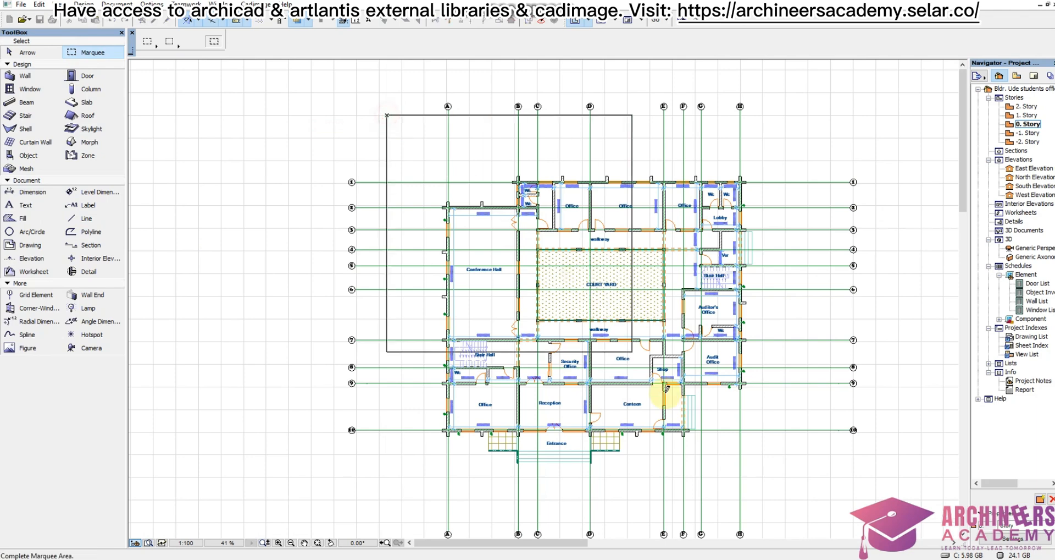
click(790, 493)
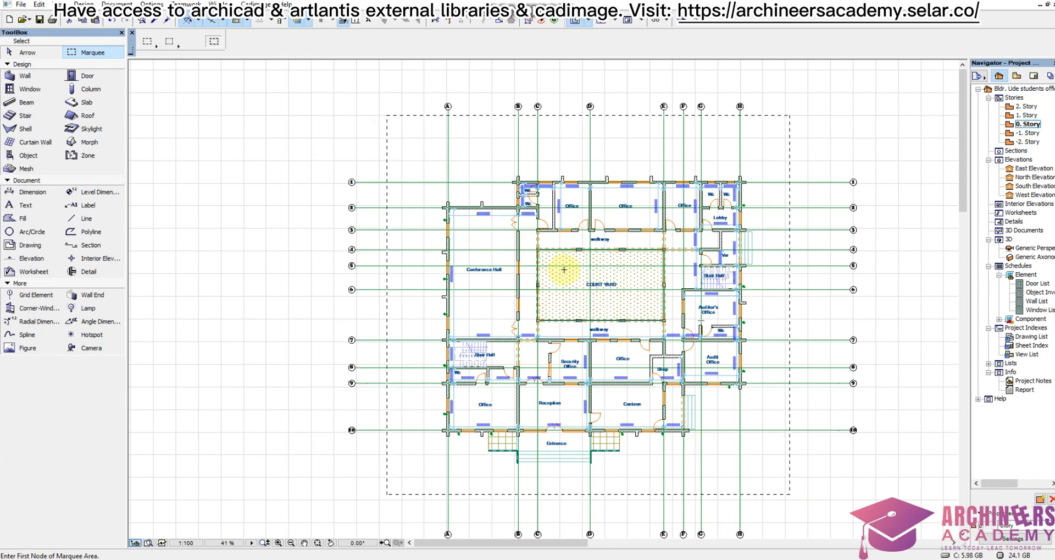
- Select all walls of the ground floor plan copy inside the marquee
scroll(576, 300, down, 2)
scroll(614, 319, up, 3)
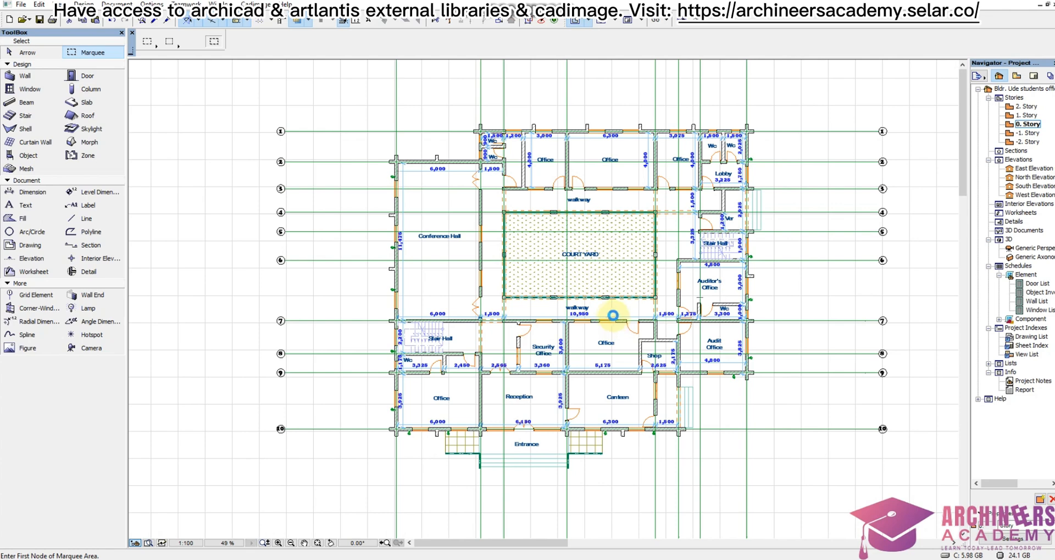
scroll(614, 317, down, 2)
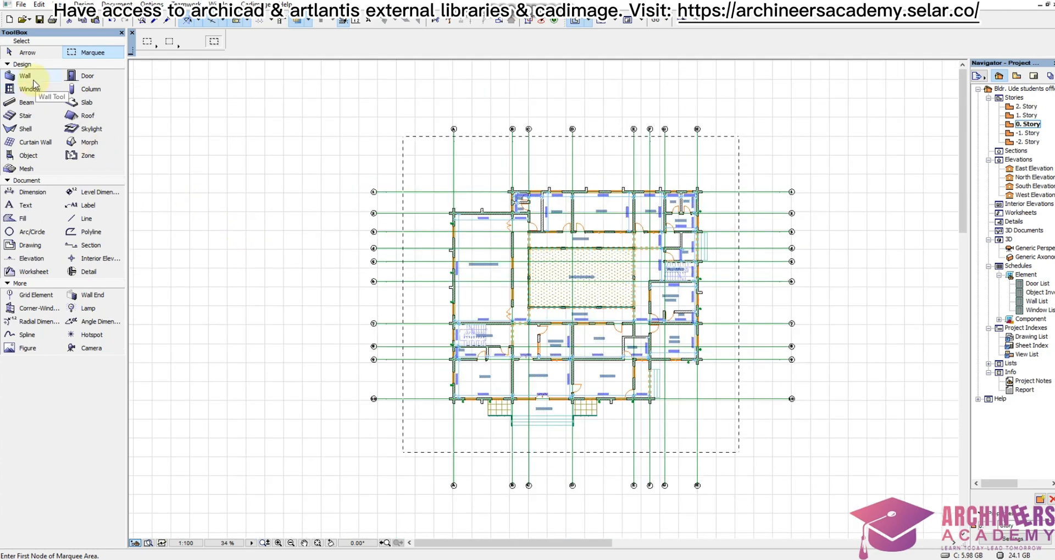
click(34, 81)
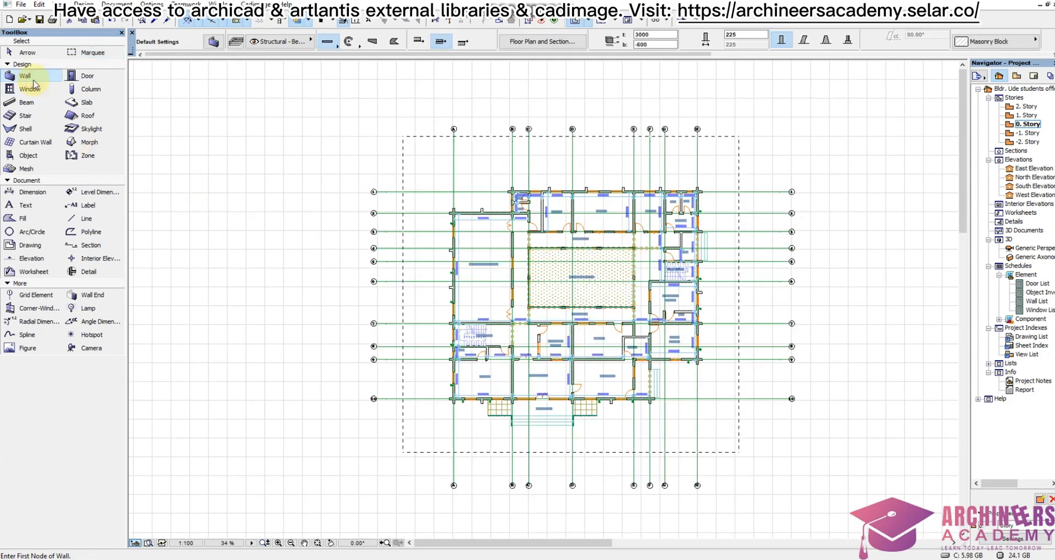
key(ctrl+a)
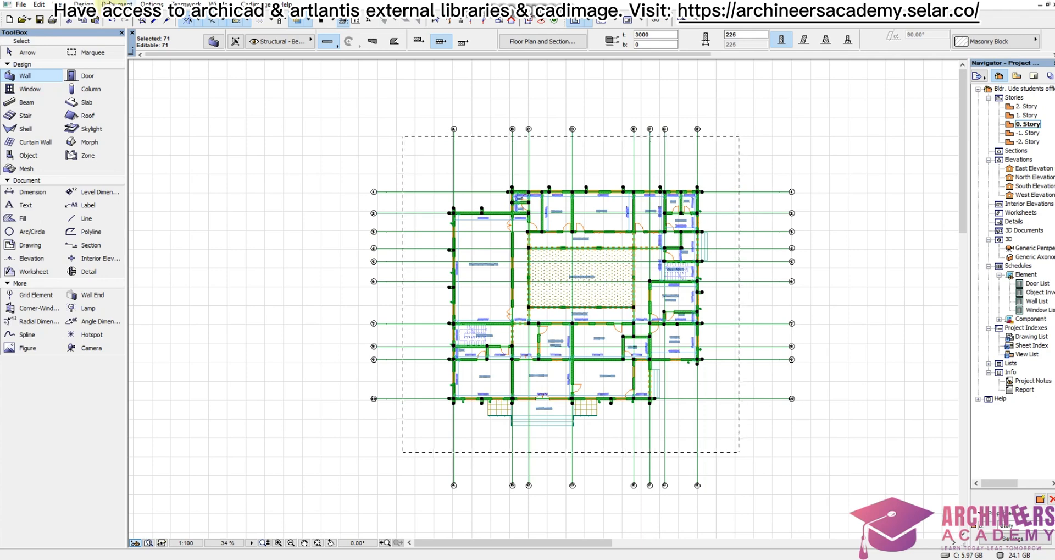
- Start automatic exterior dimensioning for the selected walls with a new distance between the dimension lines
click(117, 5)
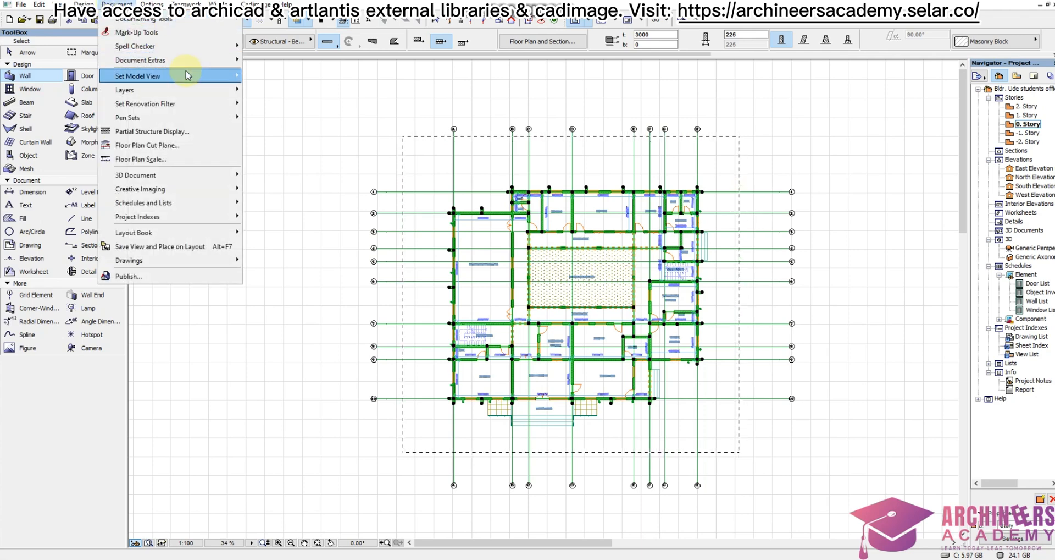
mouse_move(190, 64)
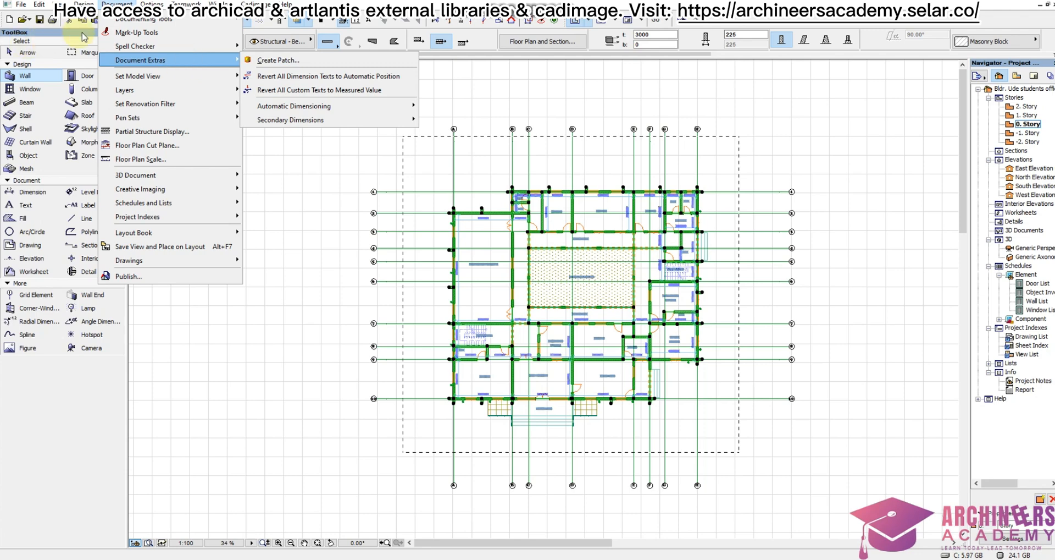
click(117, 33)
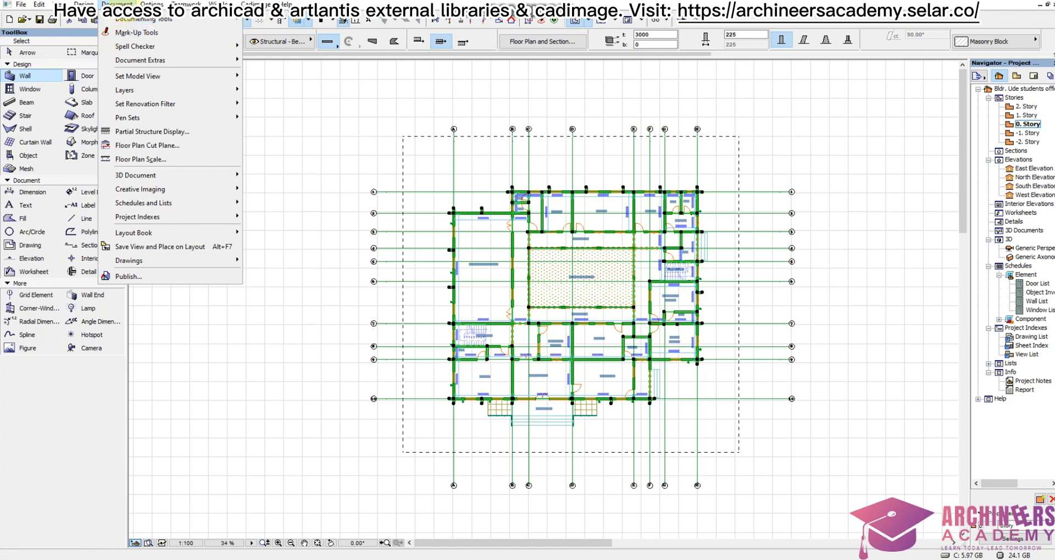
mouse_move(140, 66)
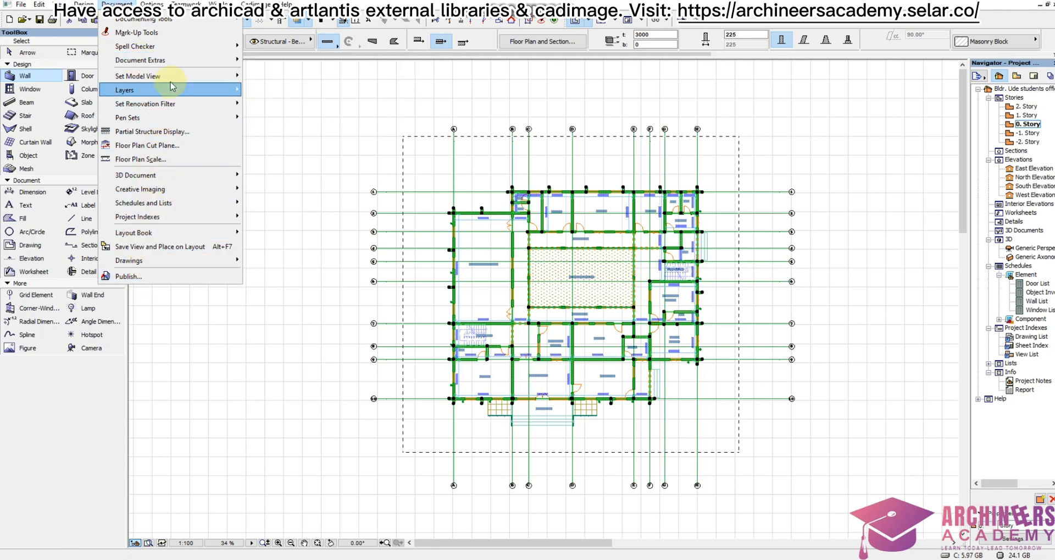
mouse_move(172, 86)
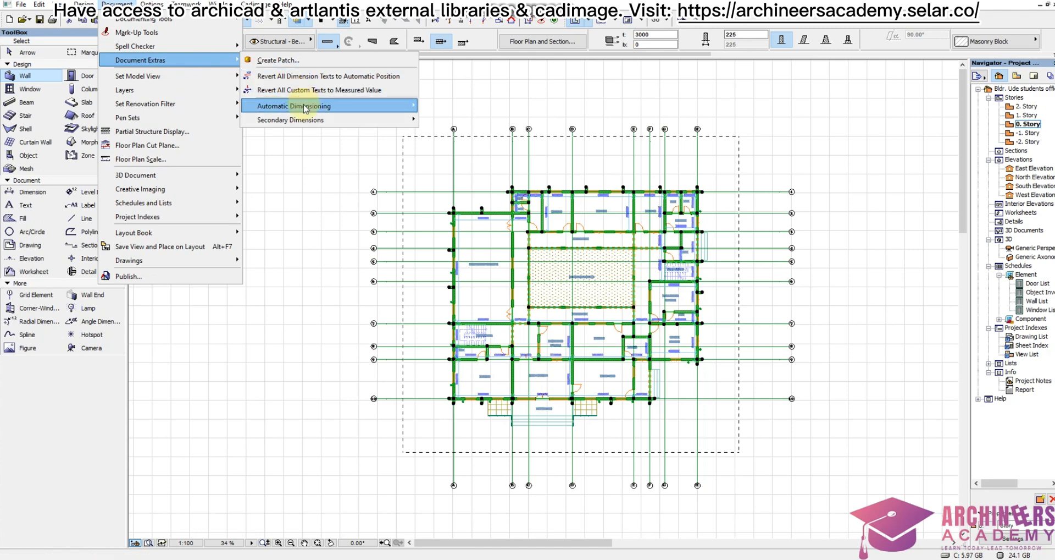
mouse_move(305, 108)
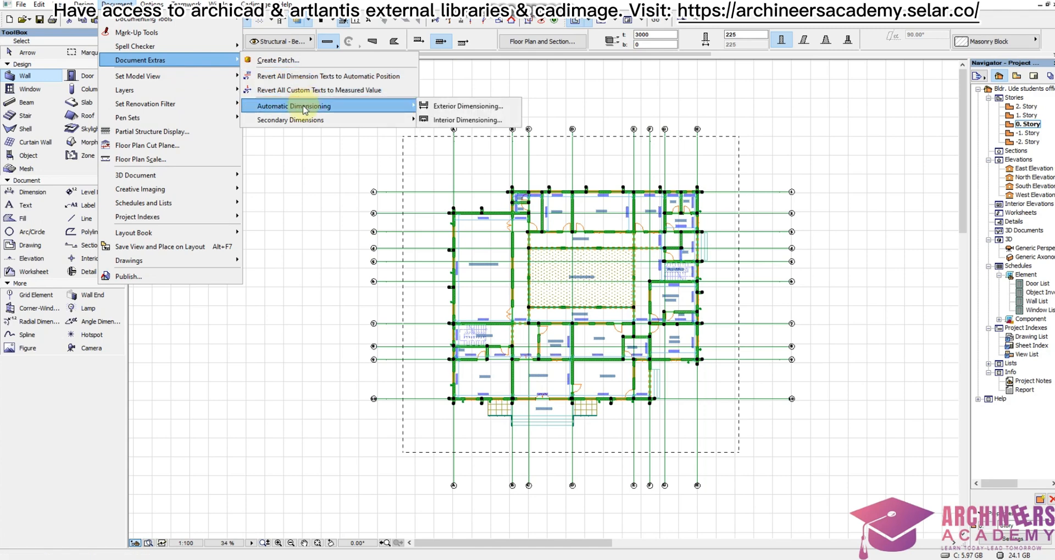
click(455, 108)
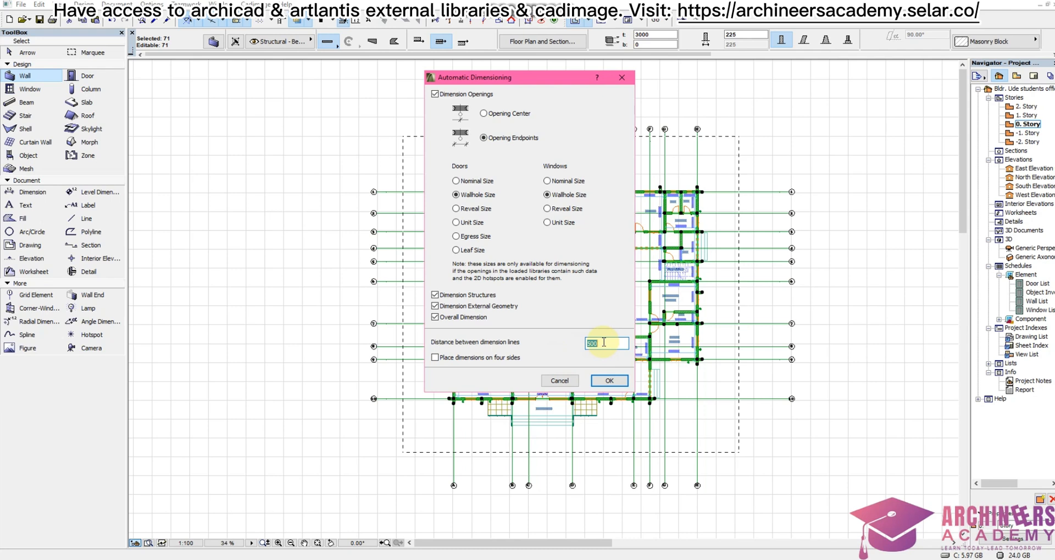
text(9)
click(609, 380)
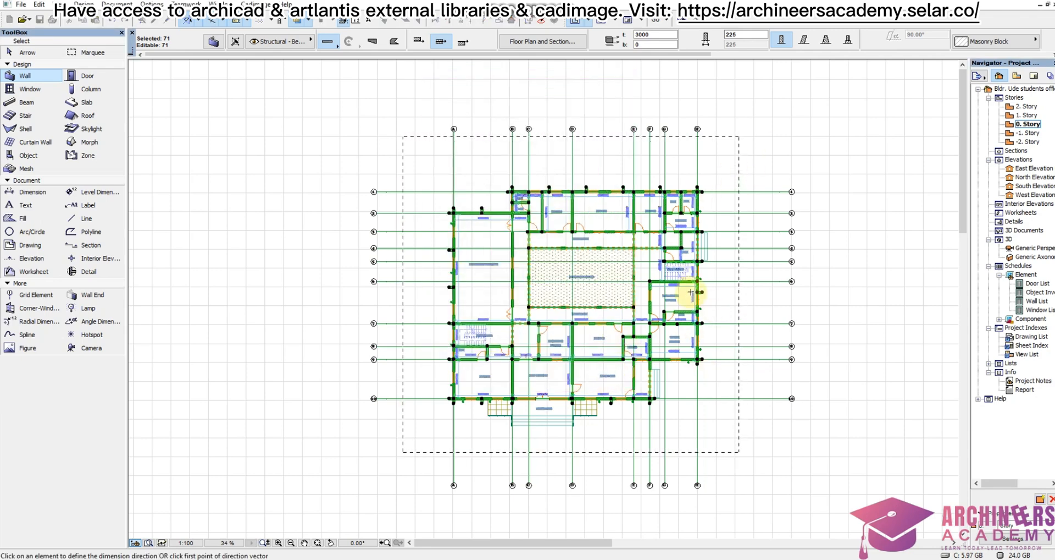
- Define a horizontal dimension direction from the outer wall end on grid line 1 and place the exterior dimension chains outside the plan's upper-right corner
scroll(694, 194, up, 5)
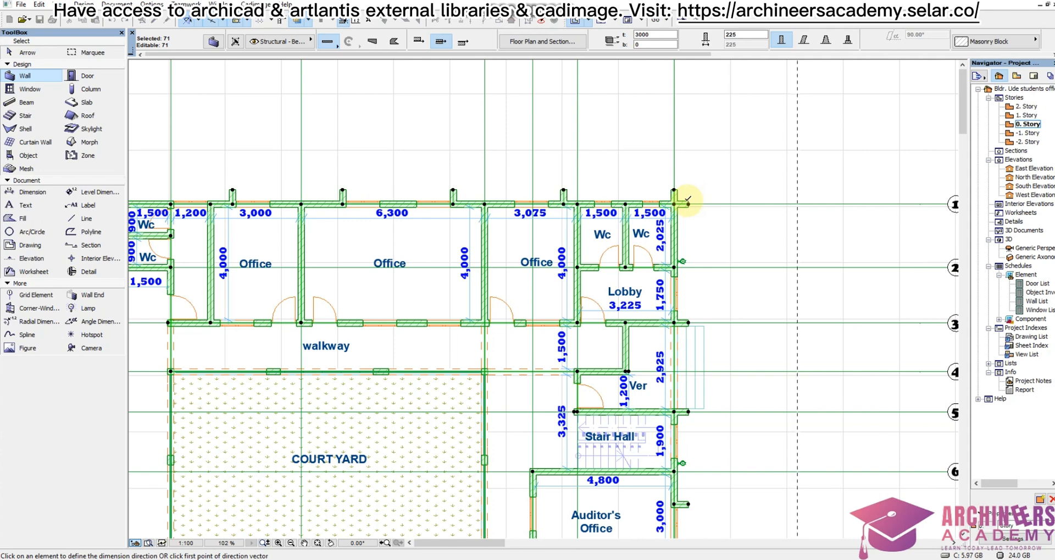
click(688, 204)
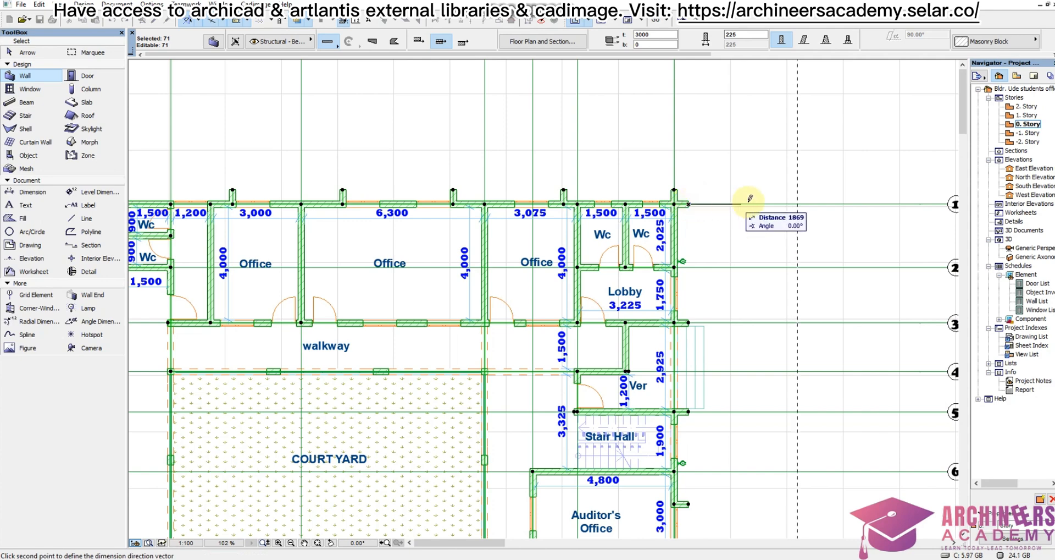
click(790, 203)
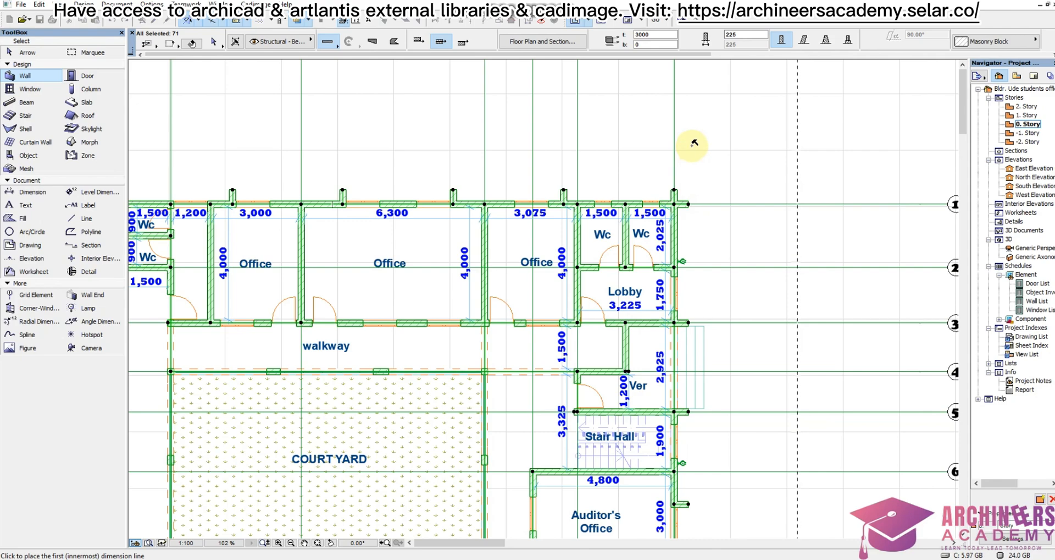
click(695, 144)
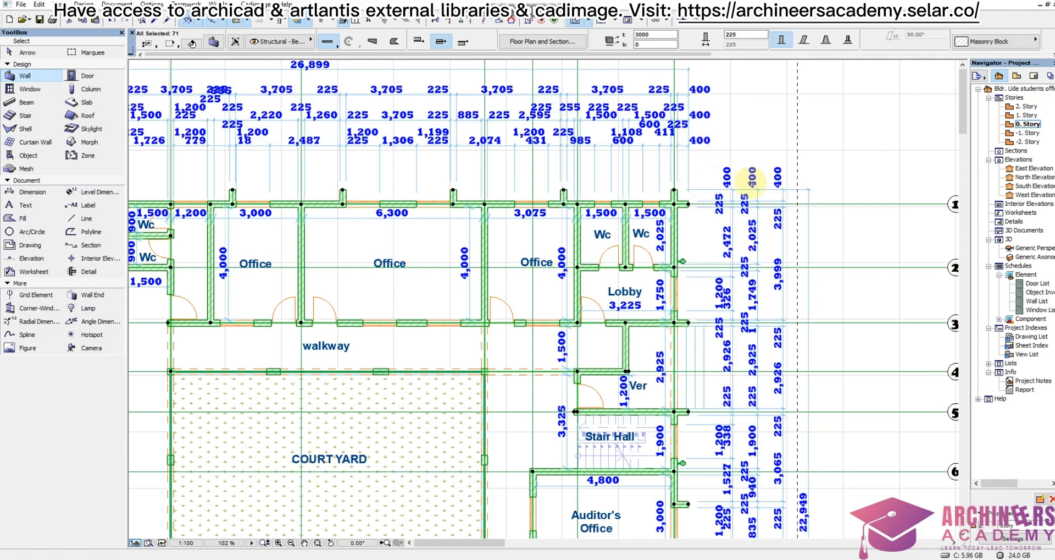
- Remove the marquee around the ground floor plan copy
scroll(752, 182, down, 3)
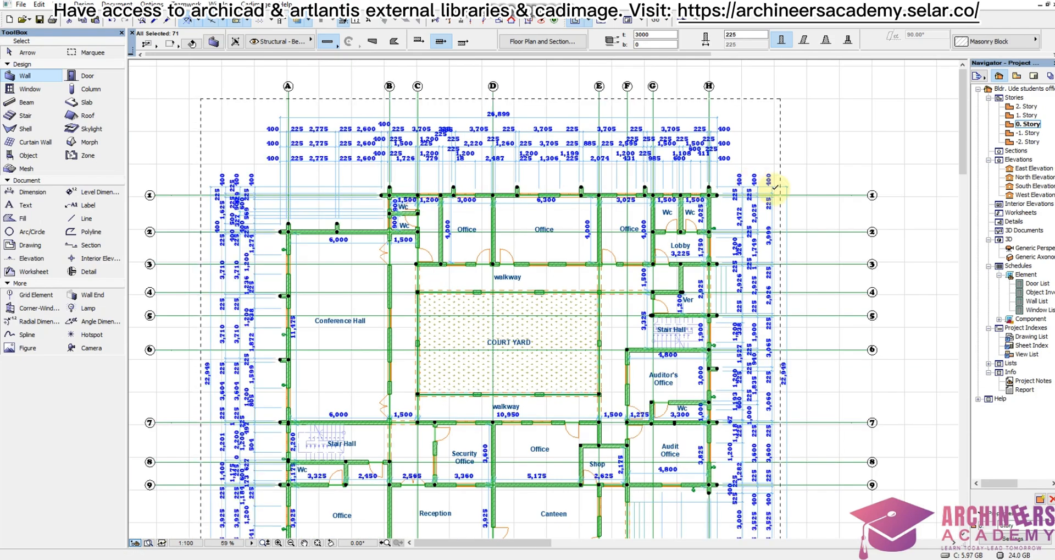
scroll(775, 188, down, 2)
scroll(796, 378, up, 1)
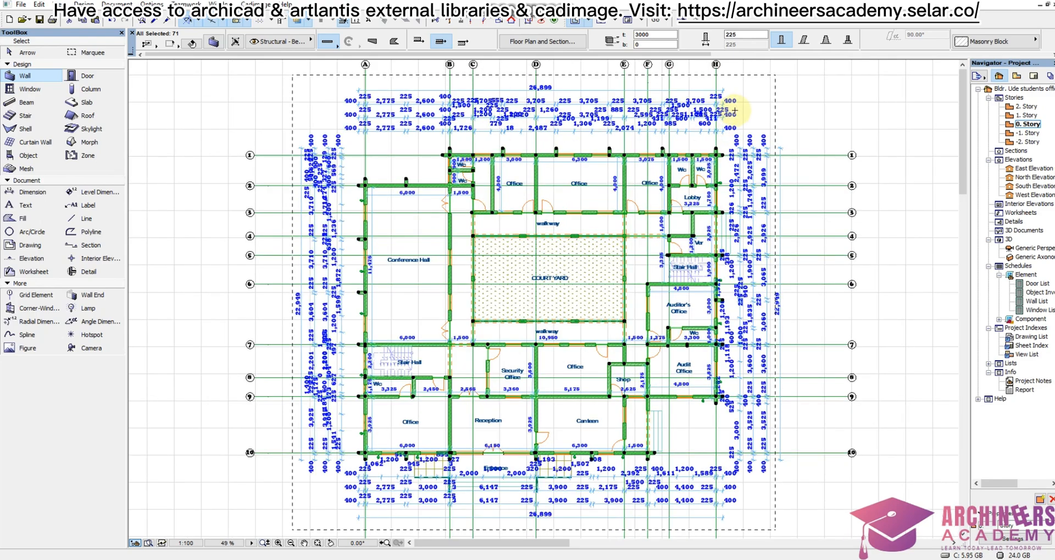
right_click(802, 88)
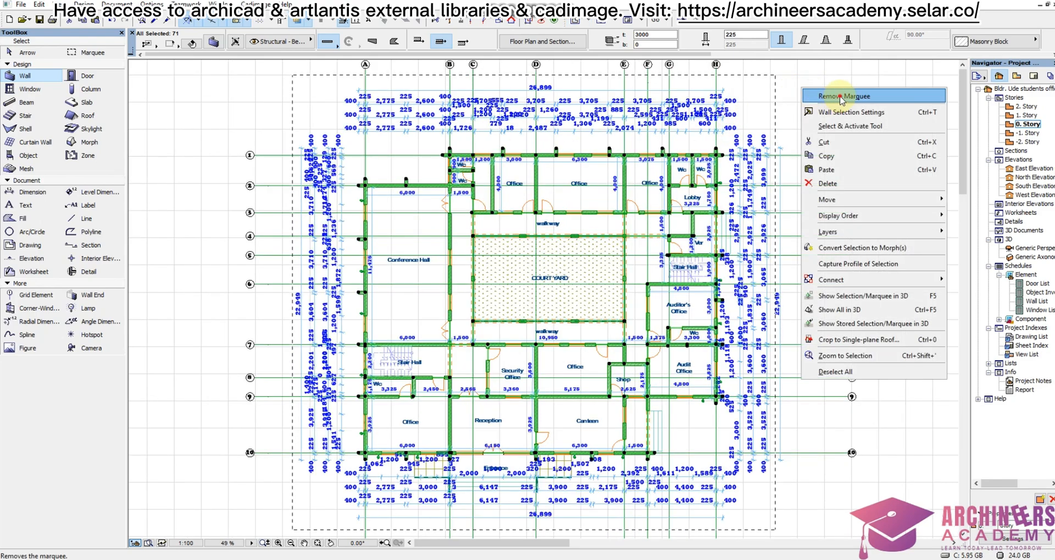
click(841, 97)
- Examine the spacing and readability of the automatic exterior dimension chains around the ground floor plan copy
scroll(523, 113, down, 1)
scroll(530, 120, up, 2)
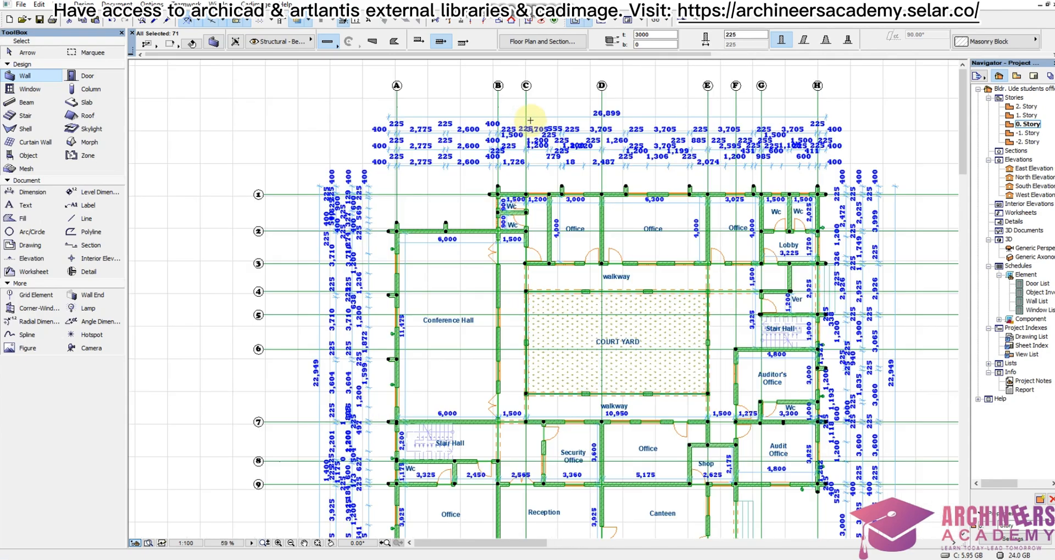
scroll(558, 94, up, 2)
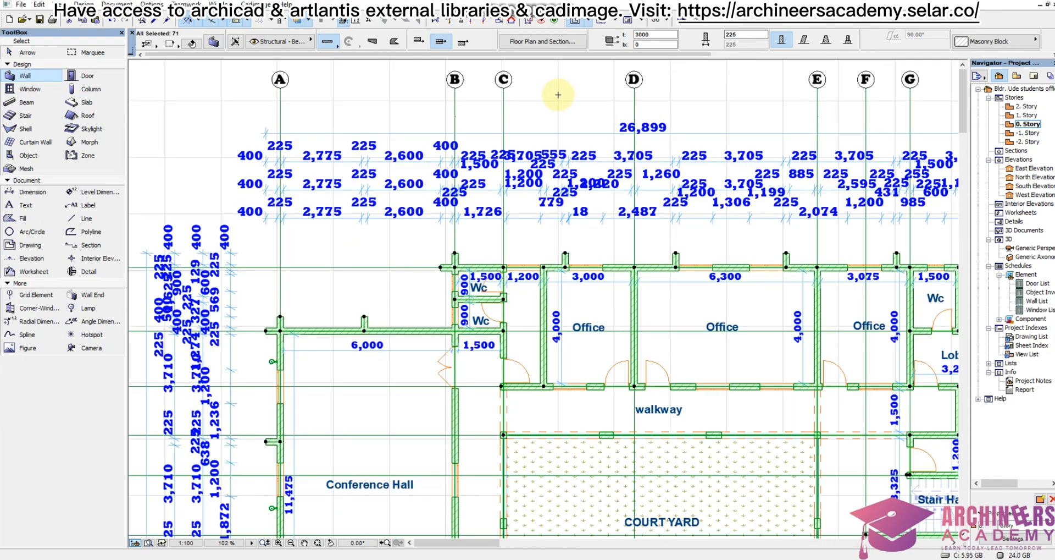
scroll(557, 151, down, 3)
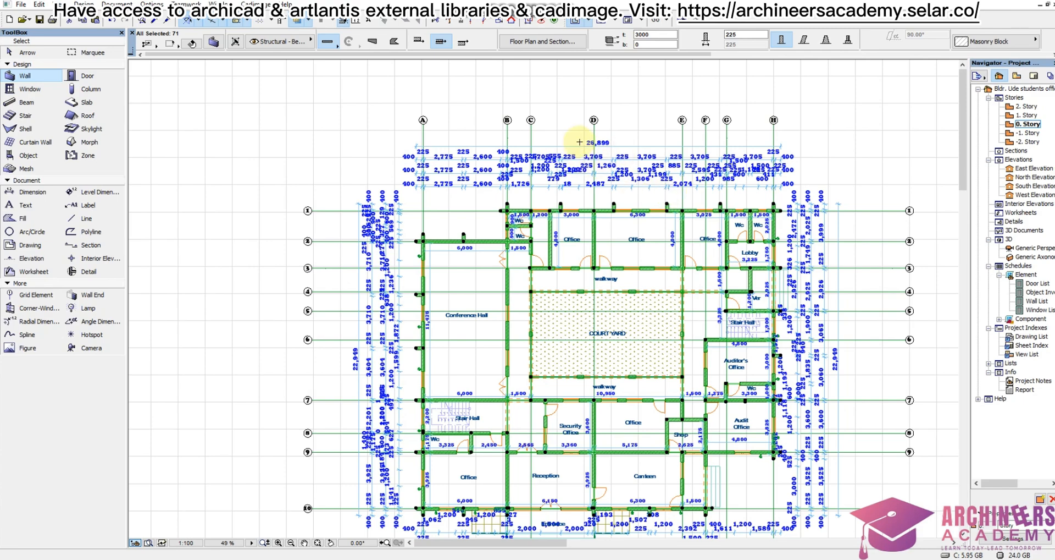
scroll(577, 140, up, 2)
scroll(640, 189, down, 2)
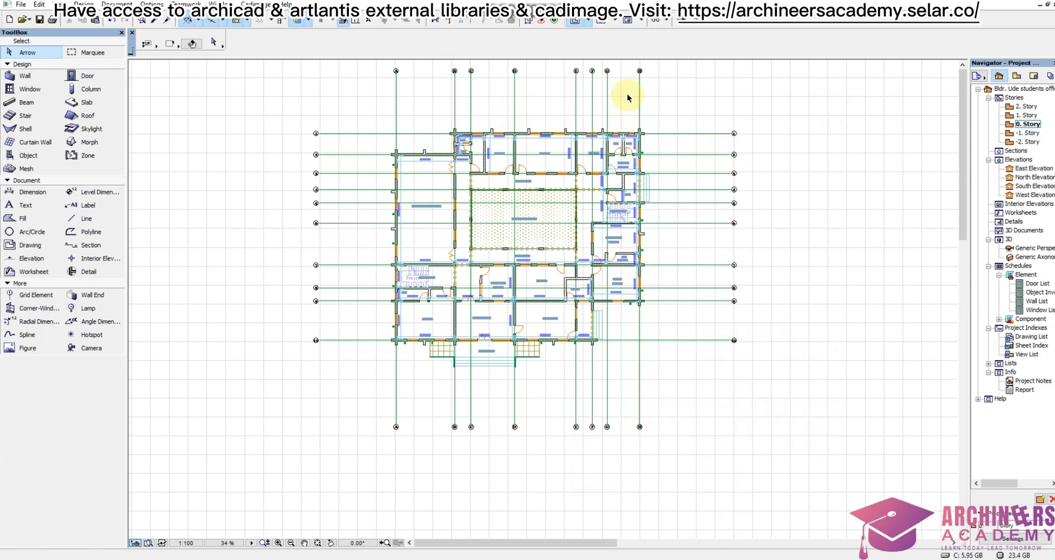
- Activate the Dimension tool, review its default settings and accept them without changes
scroll(629, 98, up, 2)
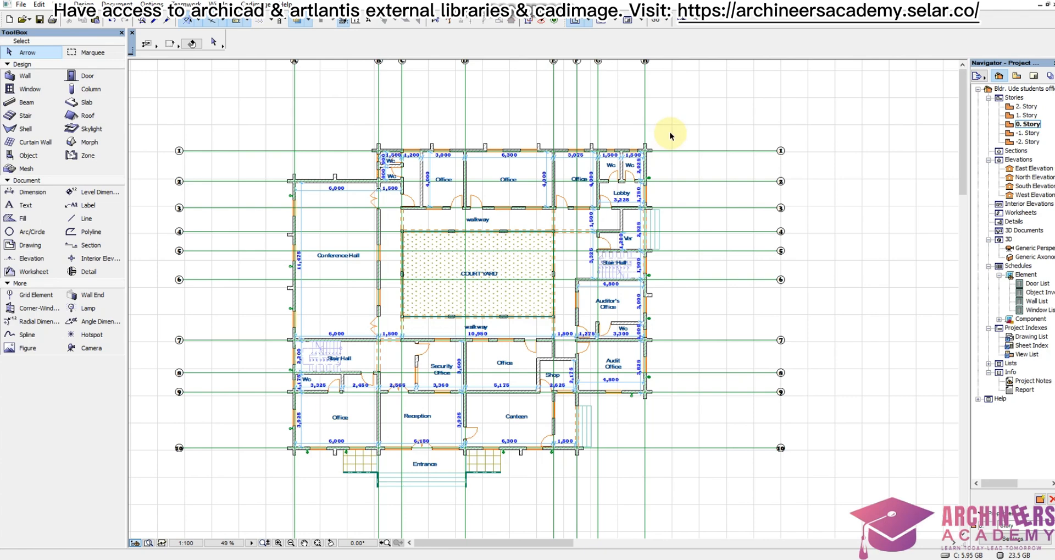
click(38, 191)
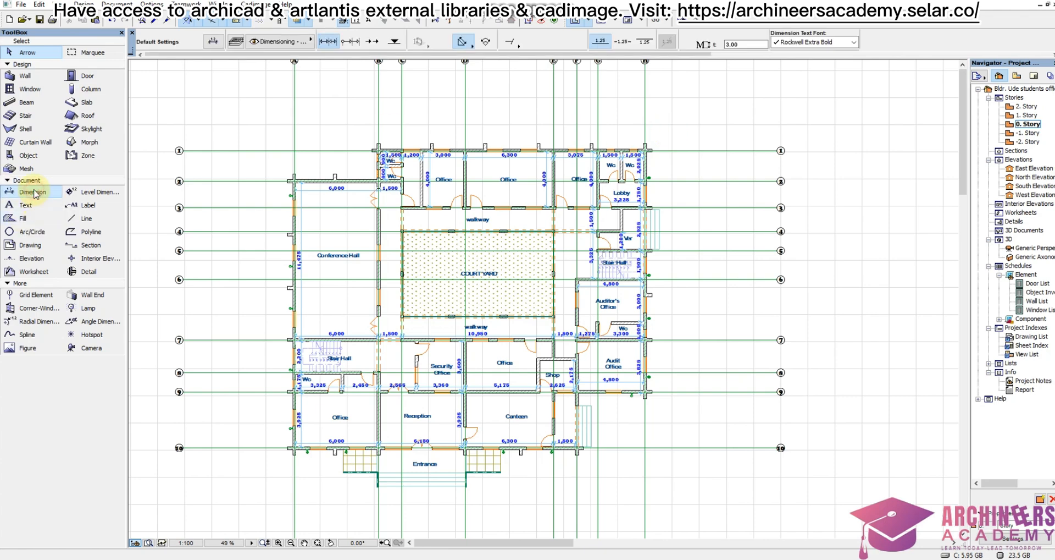
double_click(37, 192)
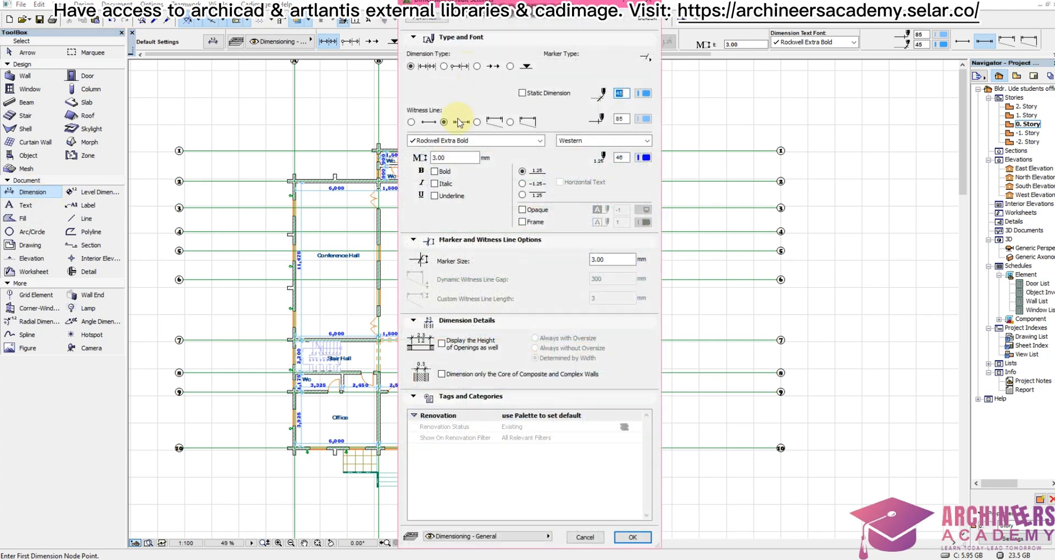
click(637, 540)
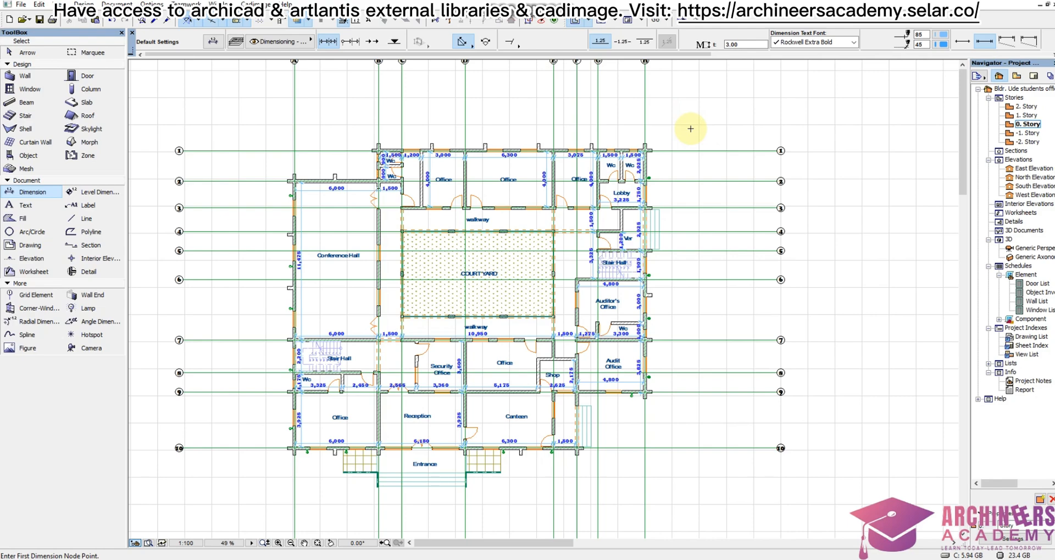
- Start an exterior dimension chain with both faces of the grid line A wall and the grid line B wall as nodes
scroll(280, 186, up, 5)
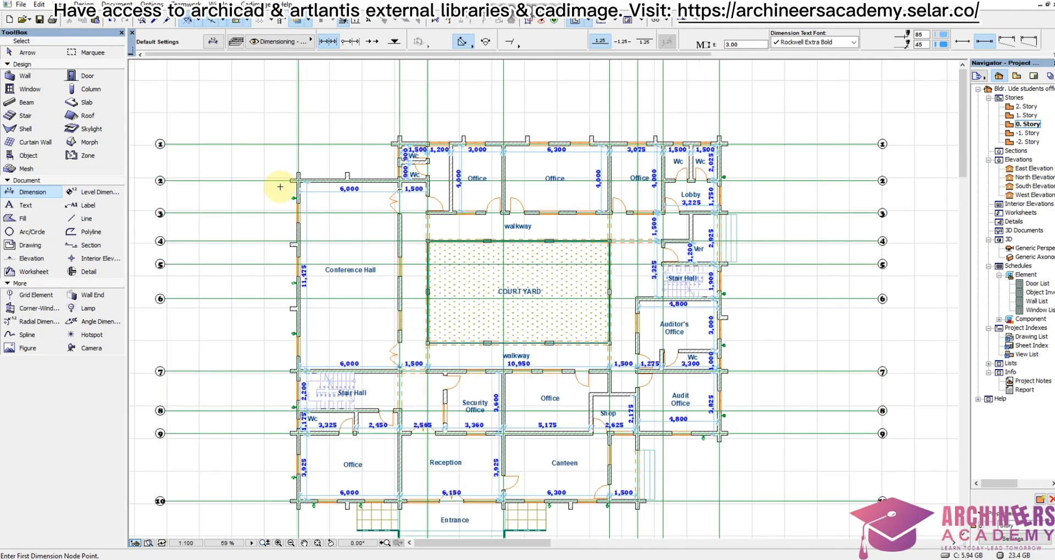
scroll(314, 180, up, 3)
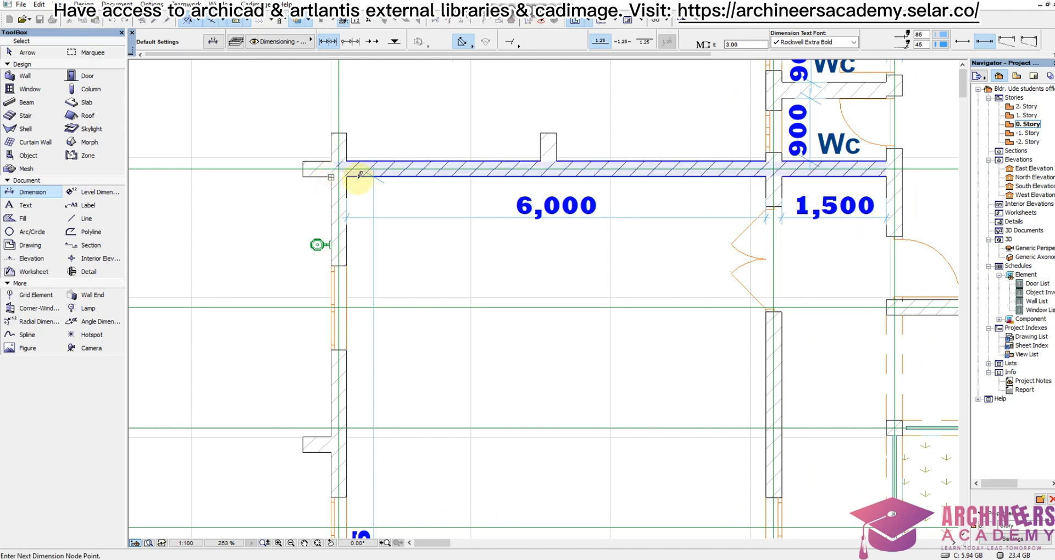
click(331, 177)
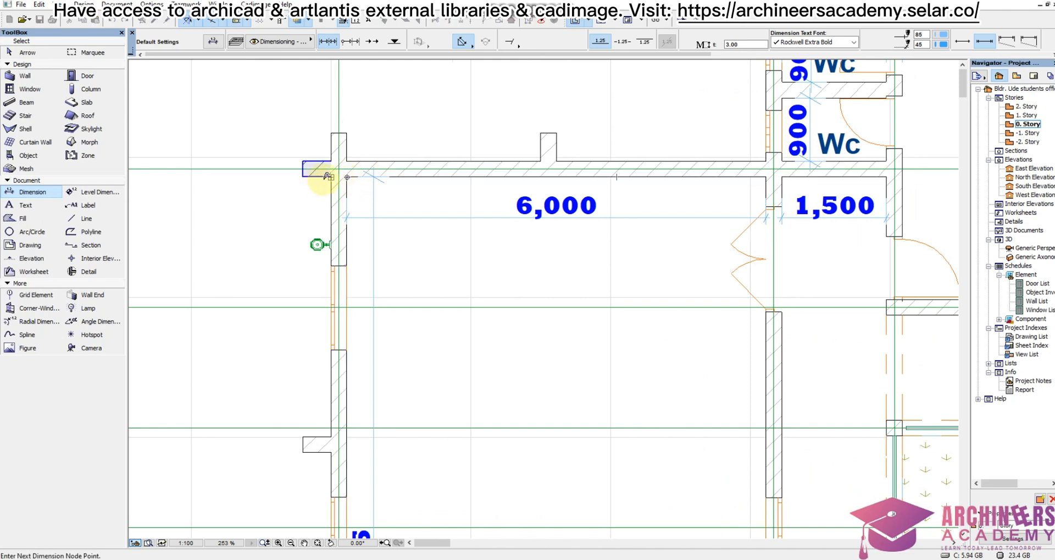
scroll(326, 176, up, 4)
scroll(340, 175, down, 4)
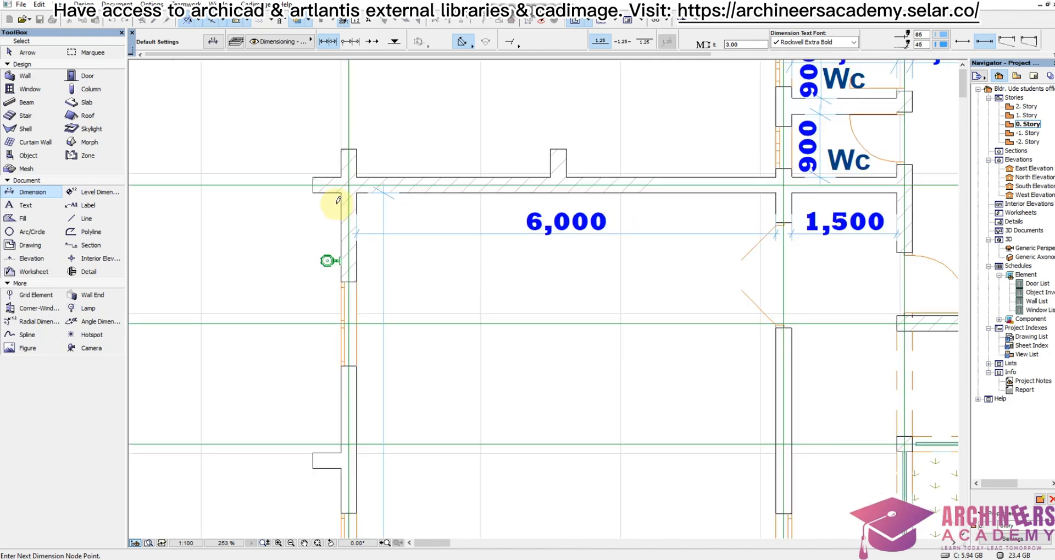
scroll(572, 121, up, 4)
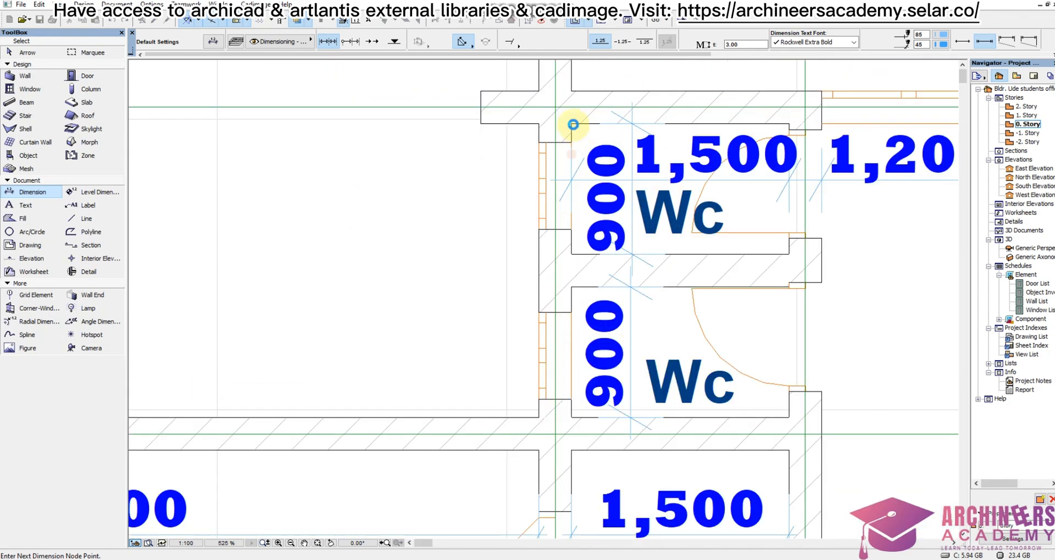
click(573, 124)
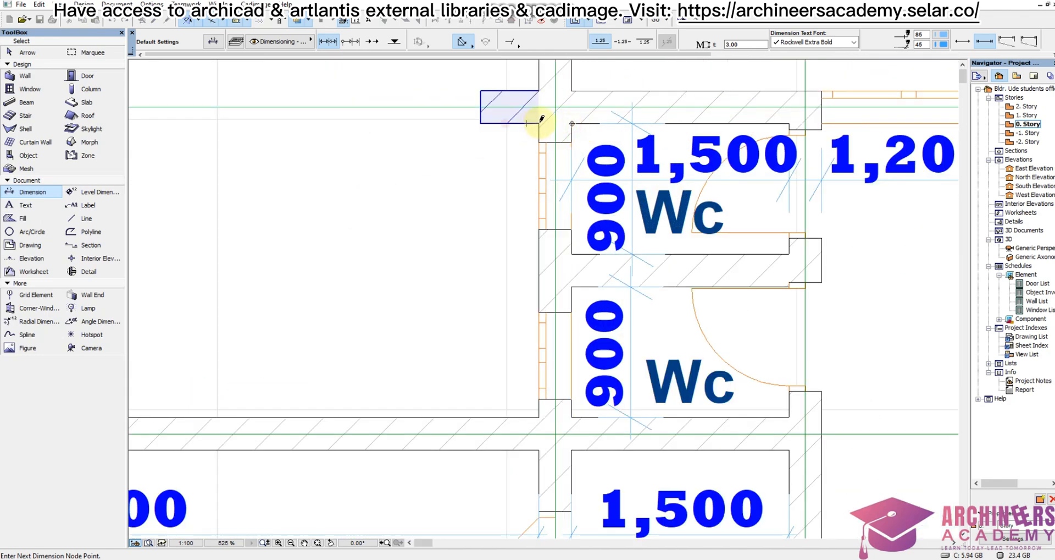
scroll(469, 170, down, 4)
- Add both faces of the WC wall on grid line C to the exterior dimension chain
scroll(641, 144, up, 3)
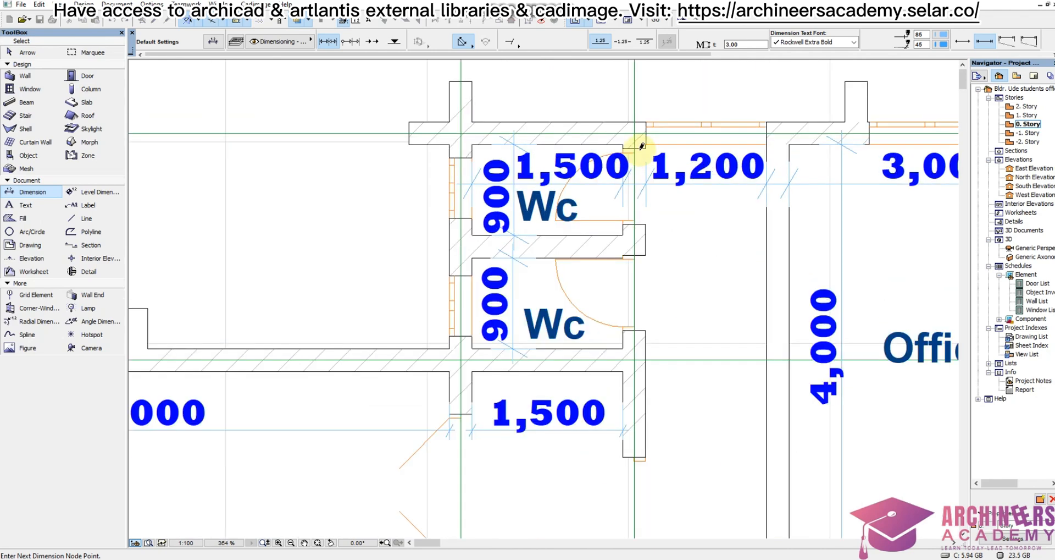
scroll(651, 191, up, 2)
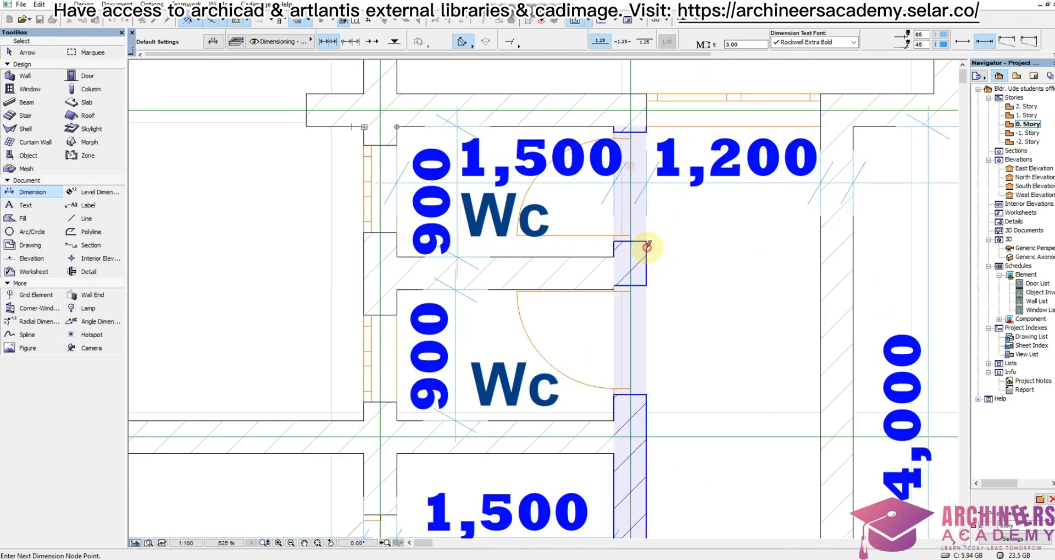
scroll(589, 231, down, 10)
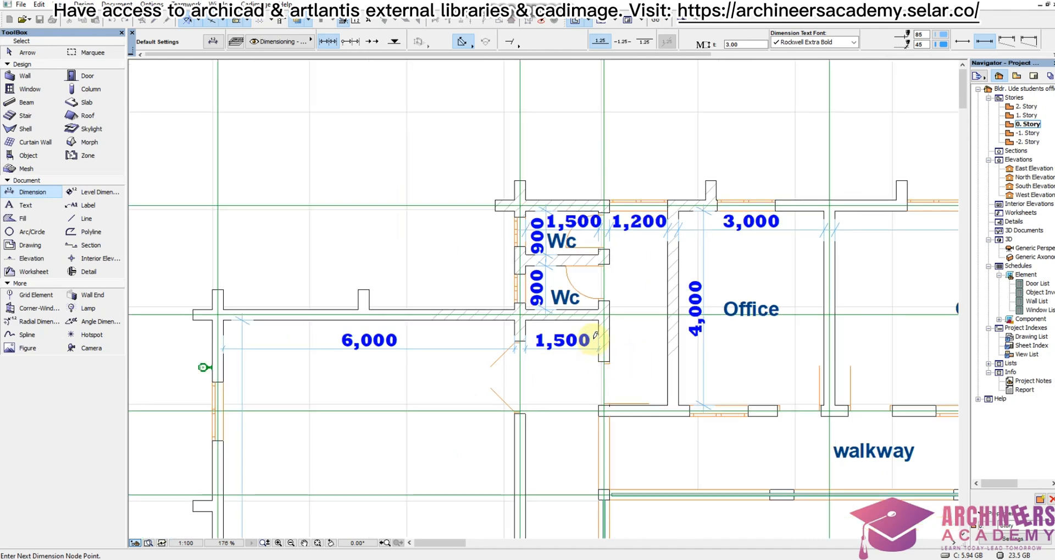
scroll(596, 335, down, 3)
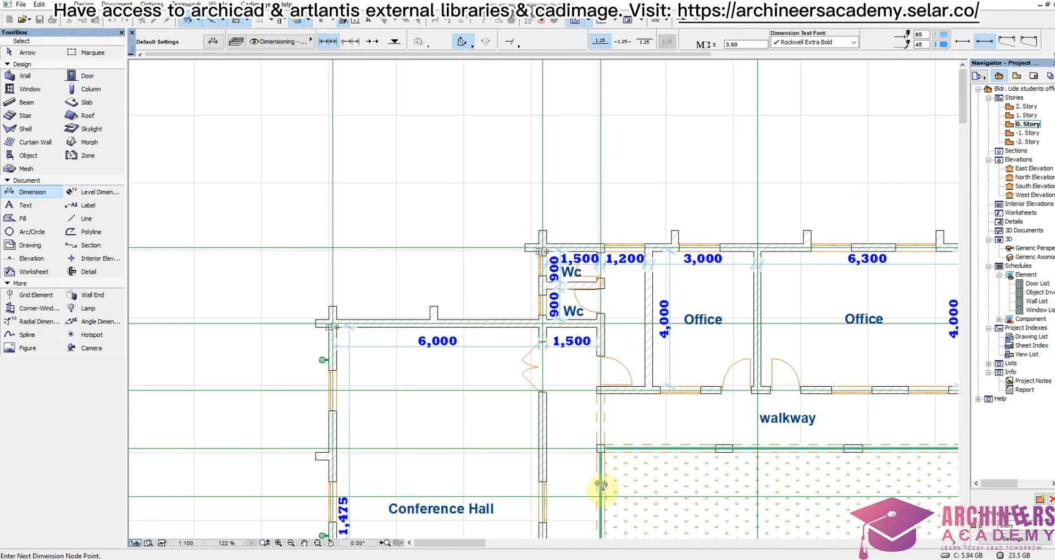
click(601, 282)
scroll(601, 485, up, 5)
scroll(605, 456, down, 2)
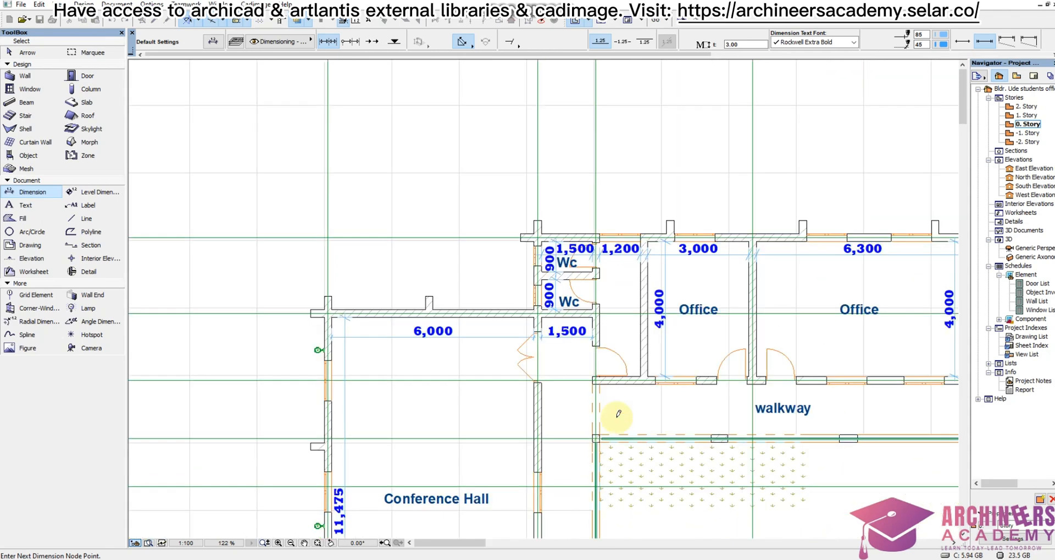
- Add both faces of the first office's outer partition and of the office walls on grid lines D and E to the chain
scroll(654, 308, up, 2)
scroll(649, 208, up, 2)
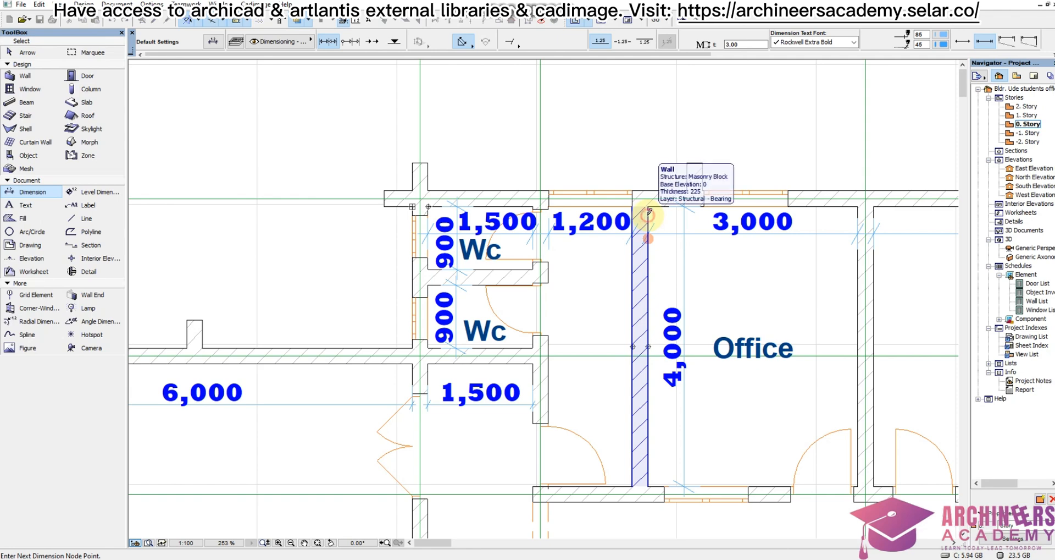
scroll(627, 338, down, 6)
scroll(722, 301, up, 5)
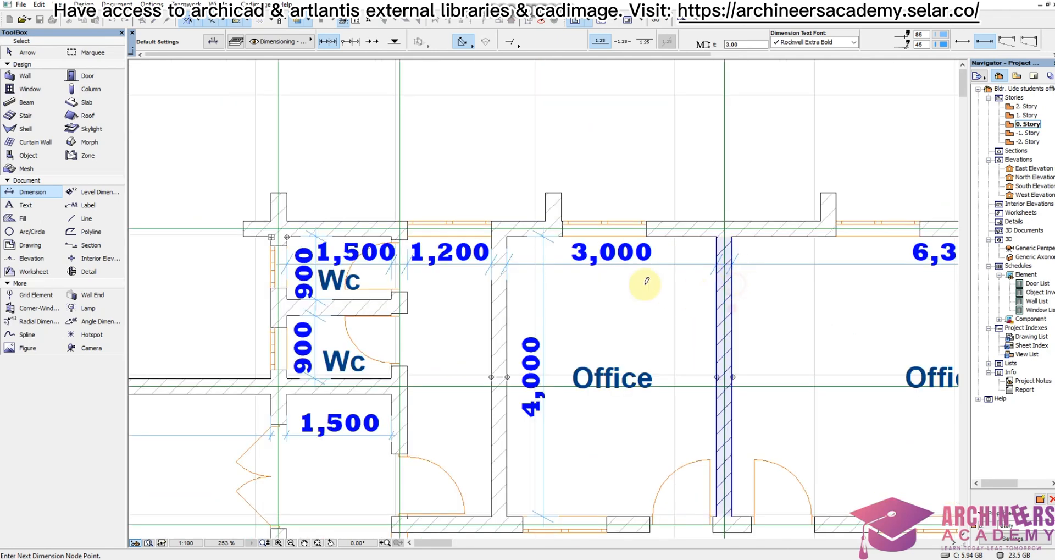
scroll(707, 281, down, 8)
scroll(692, 278, up, 4)
scroll(693, 279, up, 3)
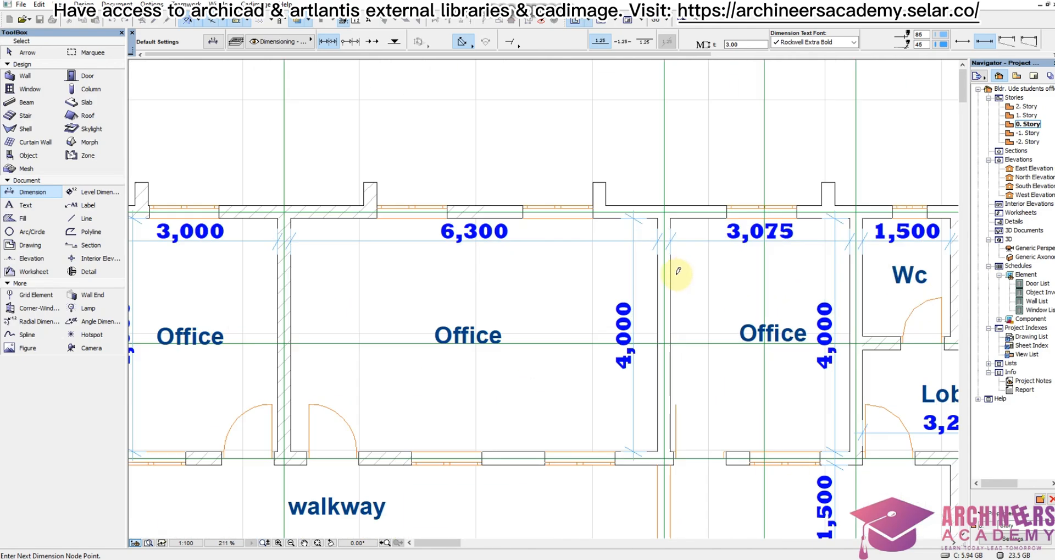
scroll(604, 287, down, 4)
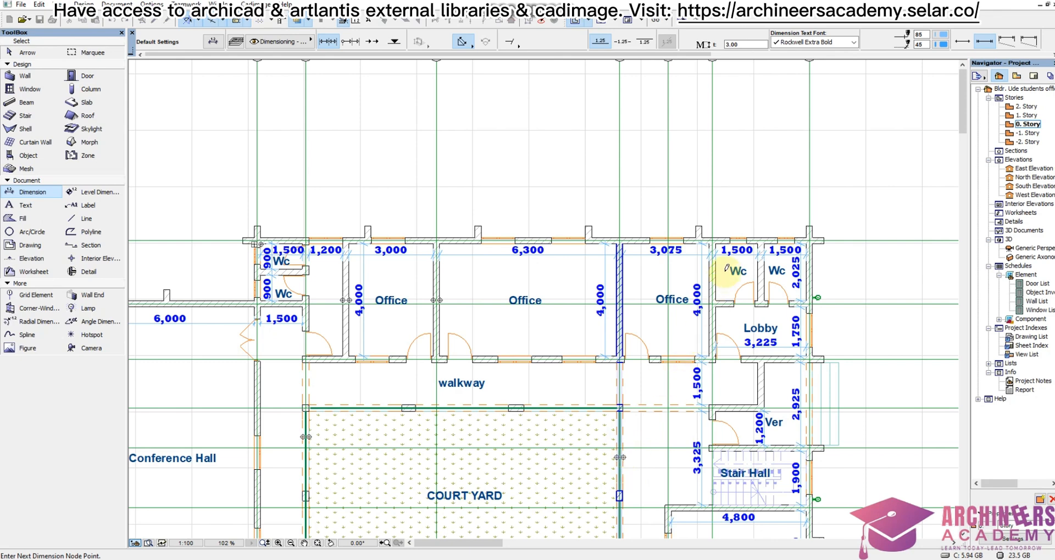
- Add both faces of the grid line G wall, the partition between the two WCs beside it and the grid line H wall
scroll(715, 267, up, 4)
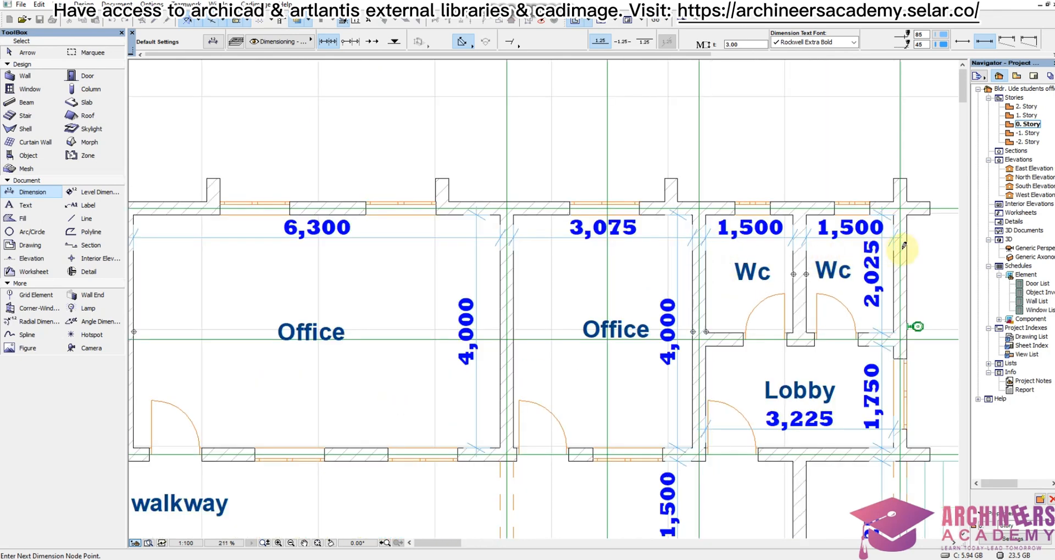
scroll(908, 248, down, 3)
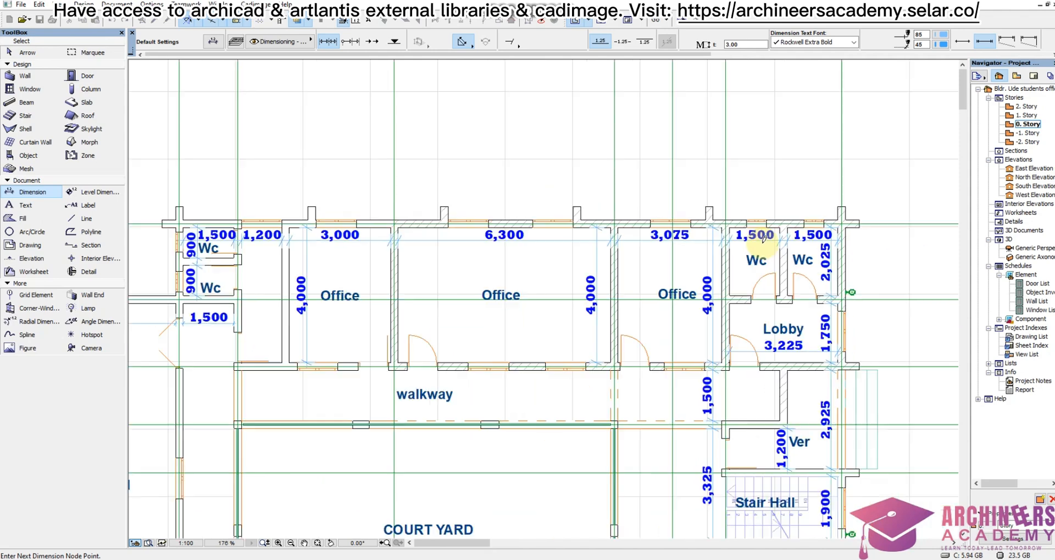
scroll(649, 202, down, 2)
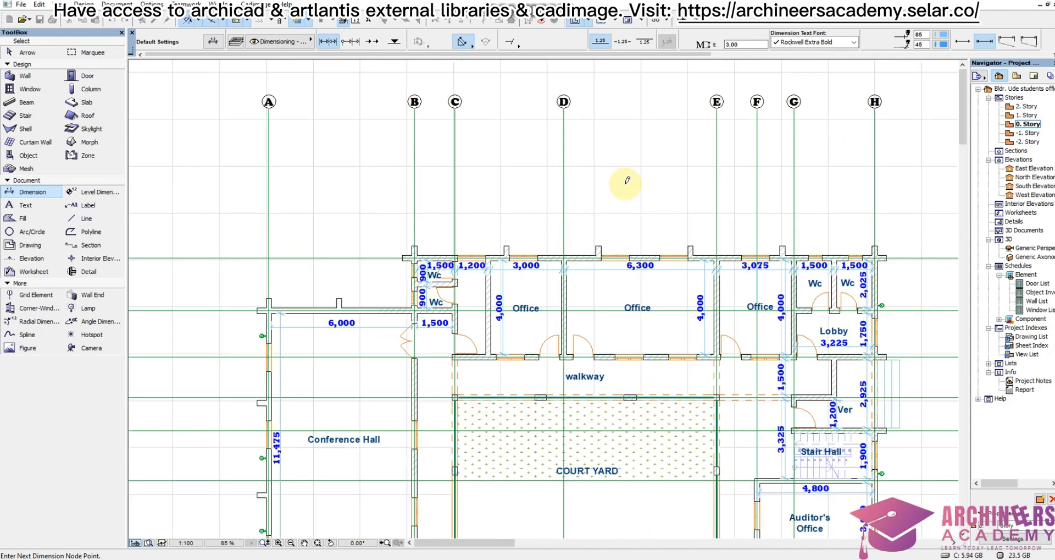
- Finish picking nodes and place the horizontal dimension chain just above the upper wall of the plan
right_click(625, 190)
click(663, 280)
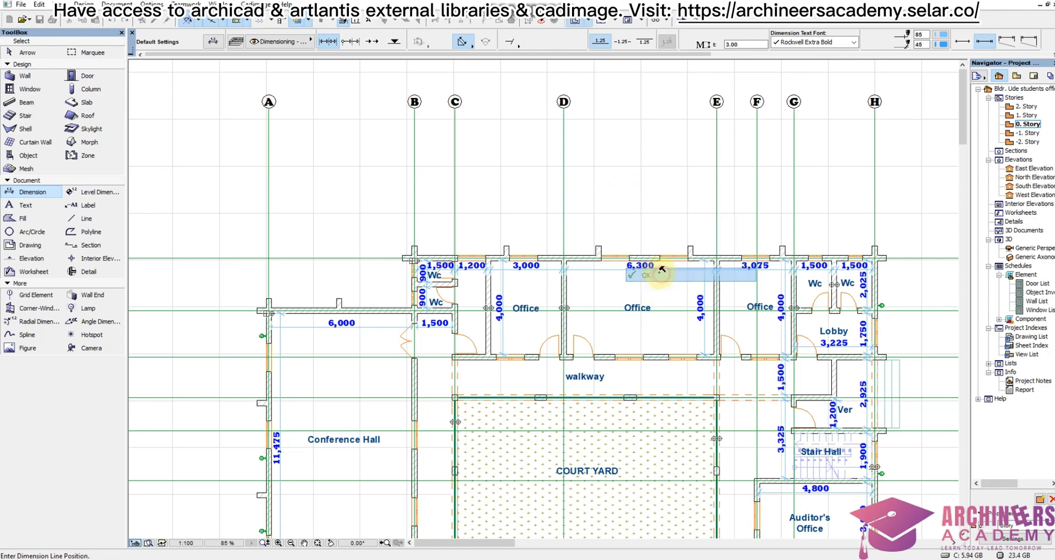
click(586, 231)
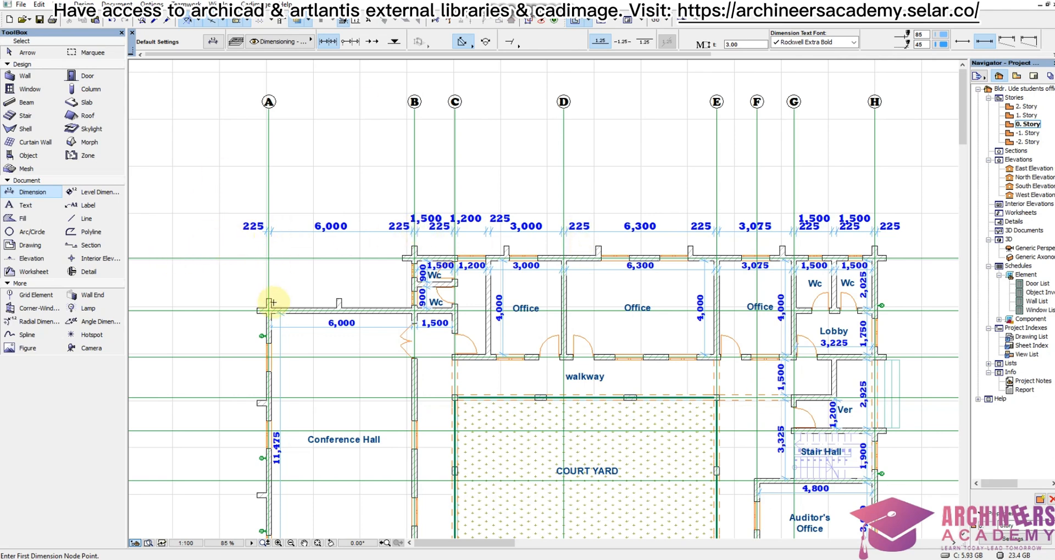
- Start a second exterior dimension chain at the Conference Hall's outer corner on grid line A and add the grid line B wall's outer face
scroll(267, 302, up, 5)
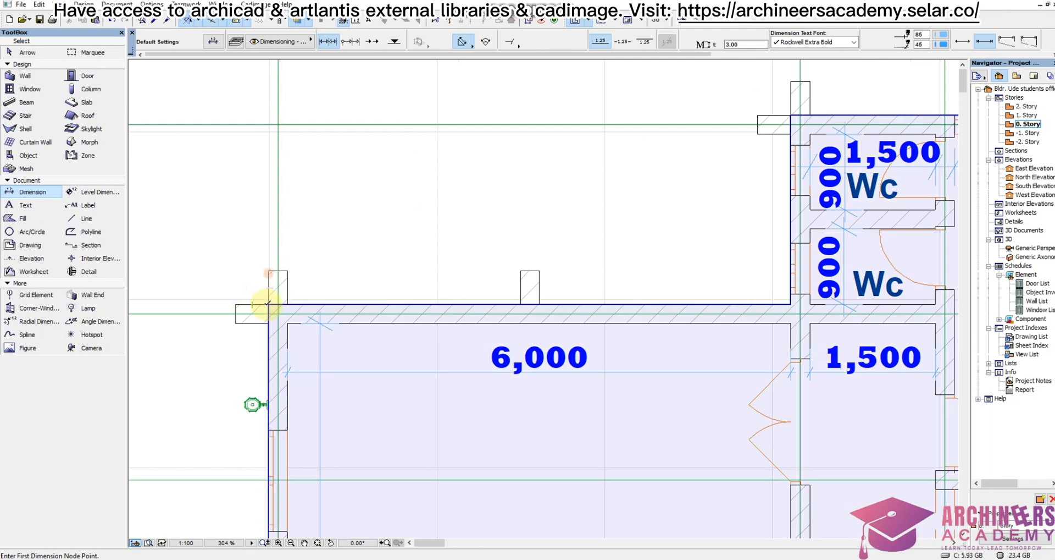
click(266, 302)
scroll(266, 242, down, 2)
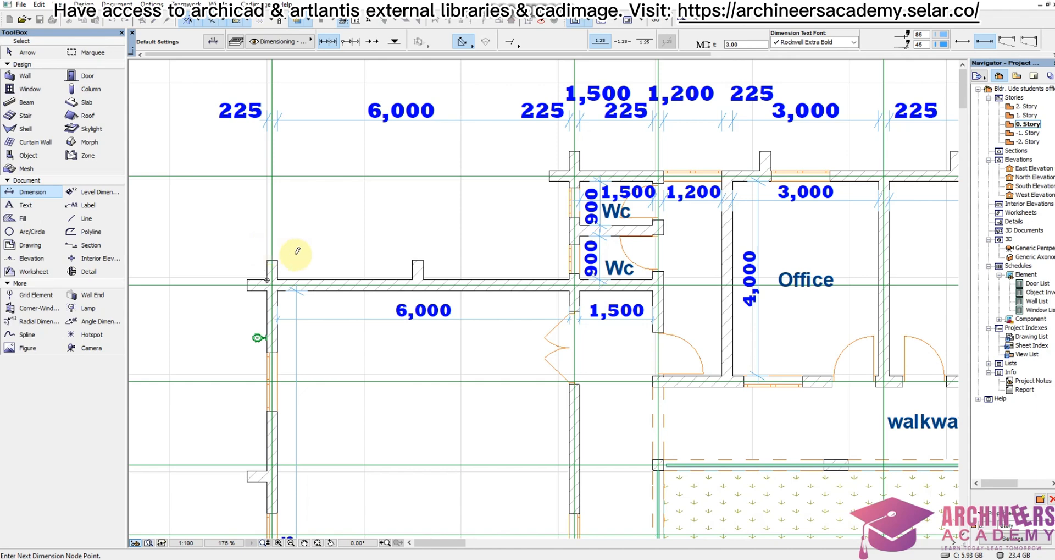
scroll(566, 281, up, 2)
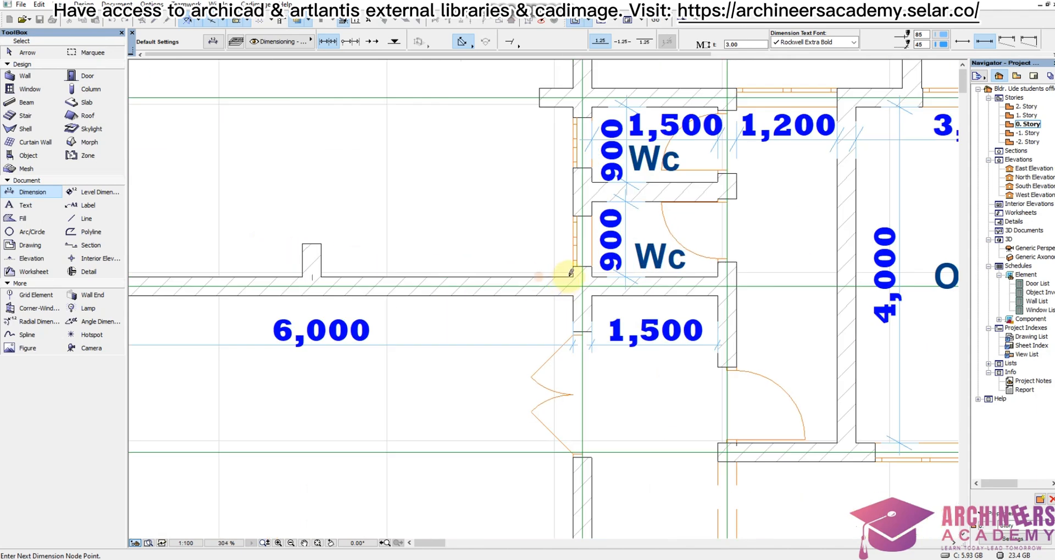
scroll(575, 271, down, 3)
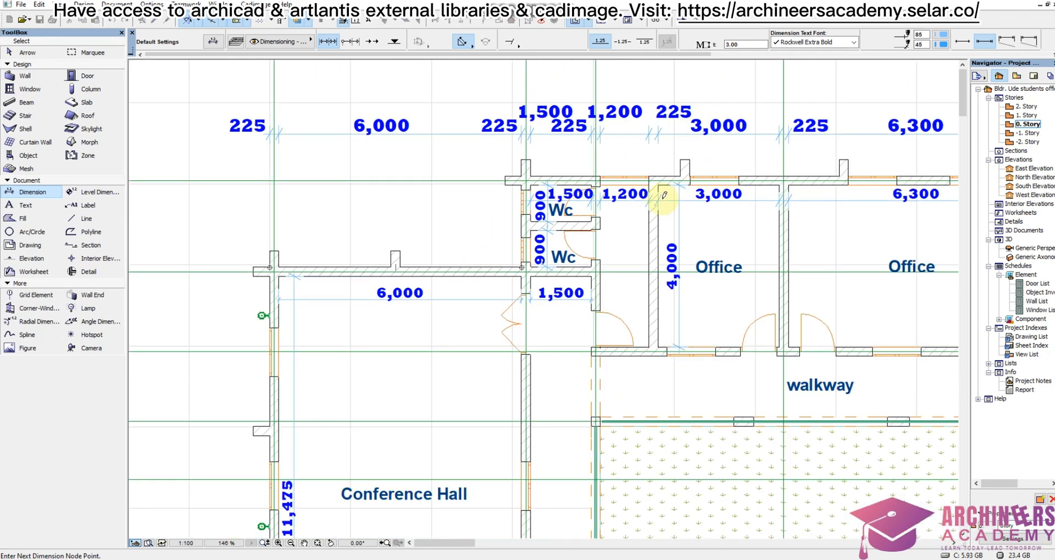
scroll(599, 176, up, 3)
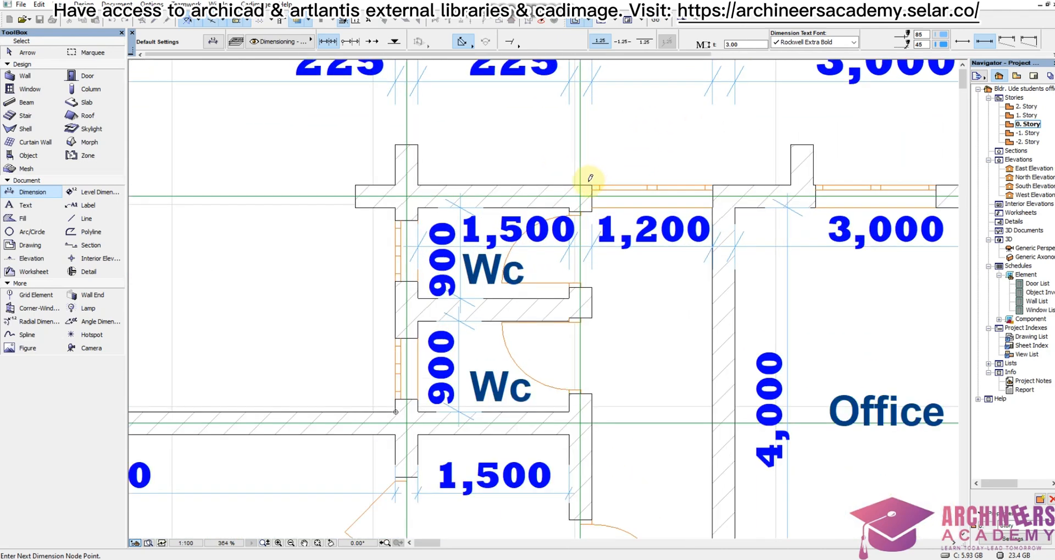
- Add both edges of the window beside grid line C and of the first office's window to the dimension chain
click(593, 182)
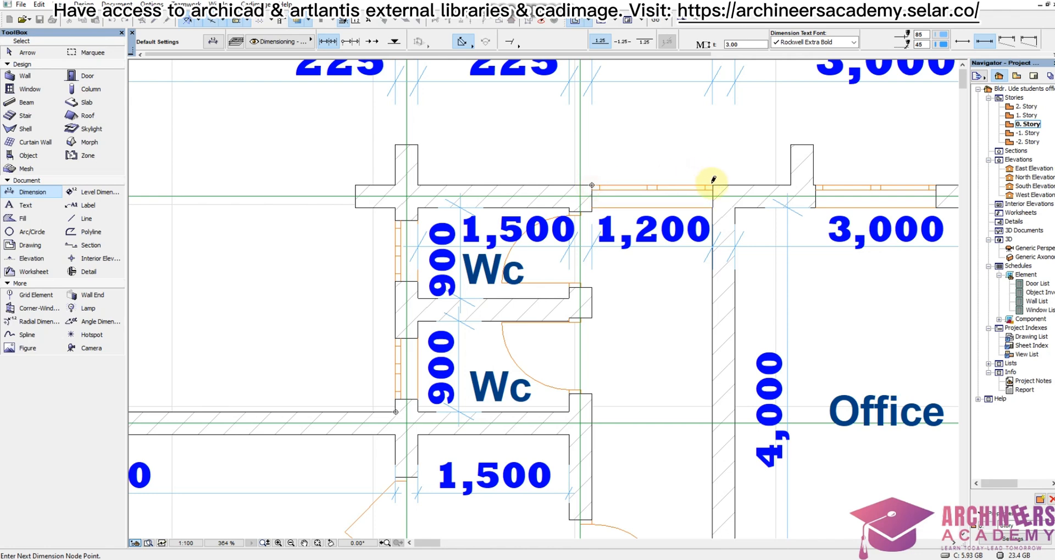
scroll(713, 198, up, 2)
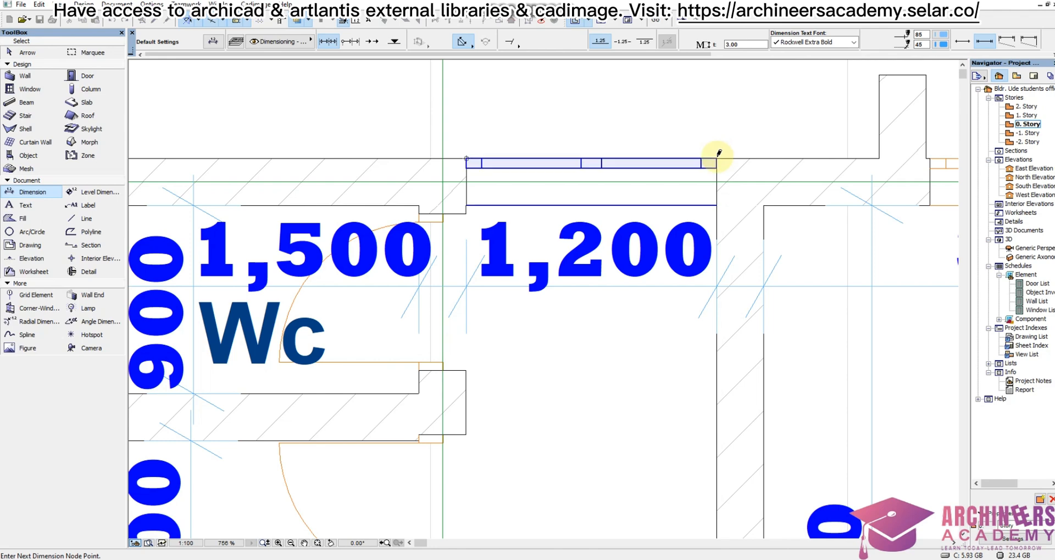
scroll(647, 165, down, 3)
scroll(680, 181, up, 2)
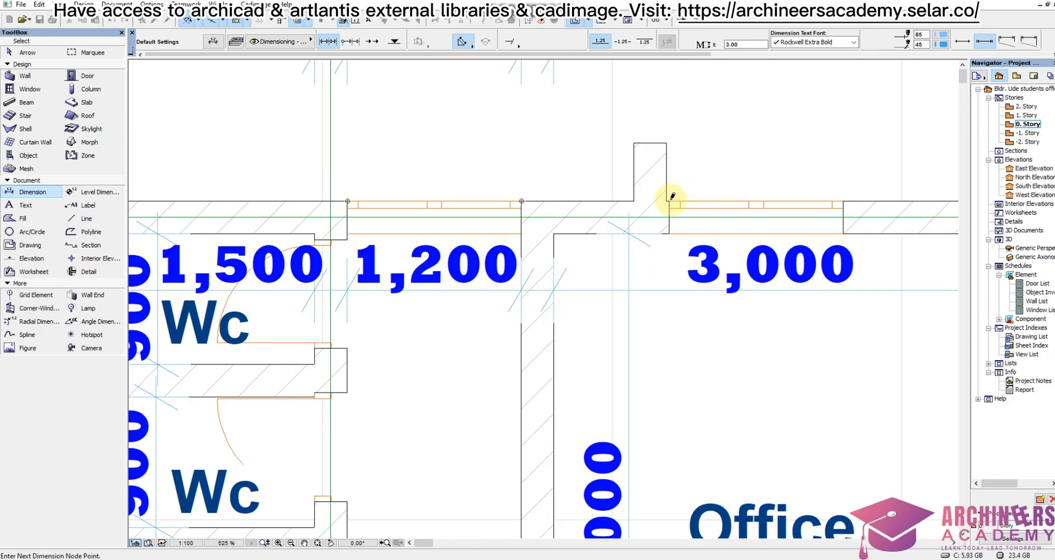
click(671, 197)
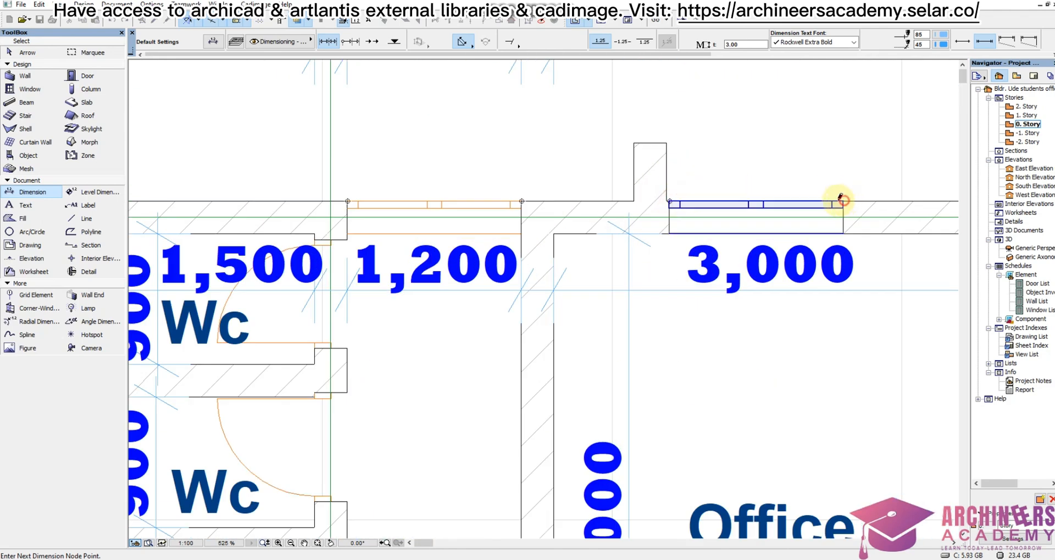
scroll(487, 209, down, 4)
- Add both edges of the two exterior windows of the office between grid lines D and E to the chain
scroll(671, 213, up, 2)
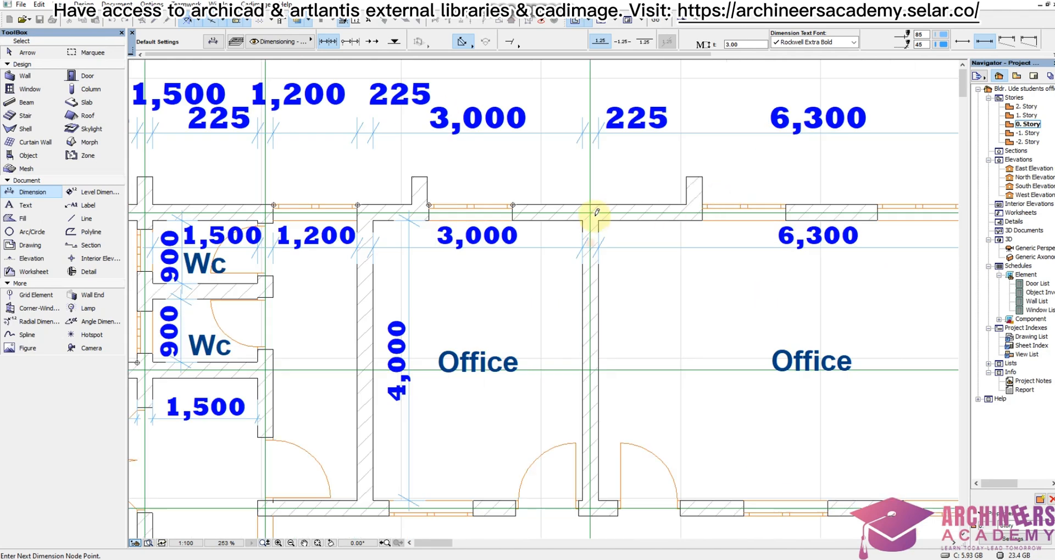
scroll(698, 207, up, 2)
click(701, 208)
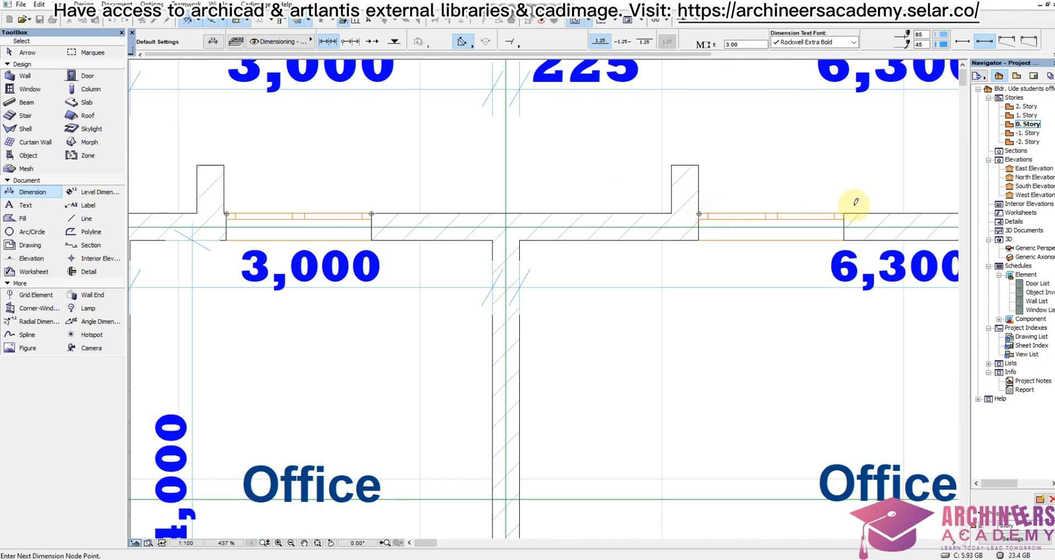
scroll(656, 239, down, 3)
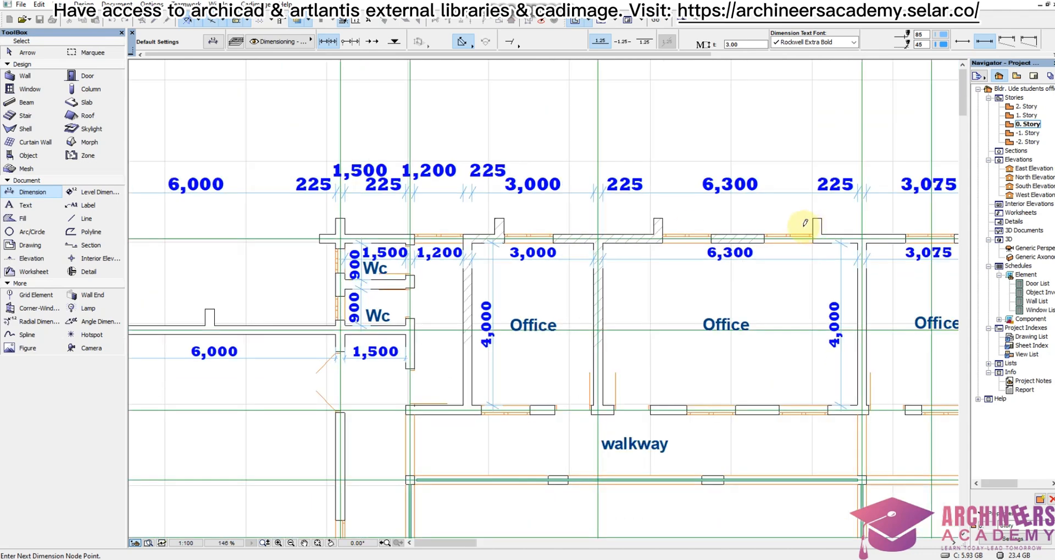
scroll(740, 226, up, 2)
click(723, 238)
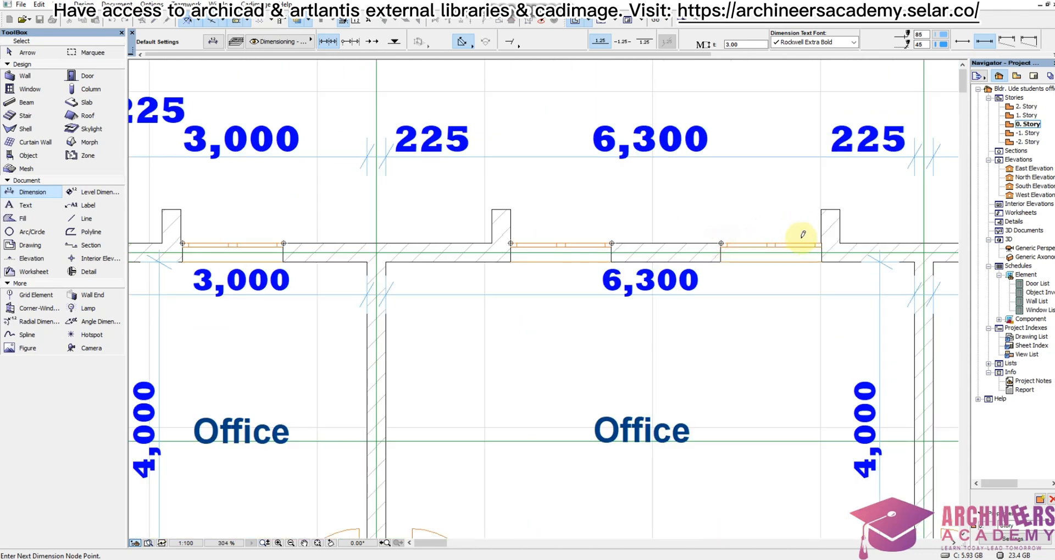
scroll(627, 252, down, 2)
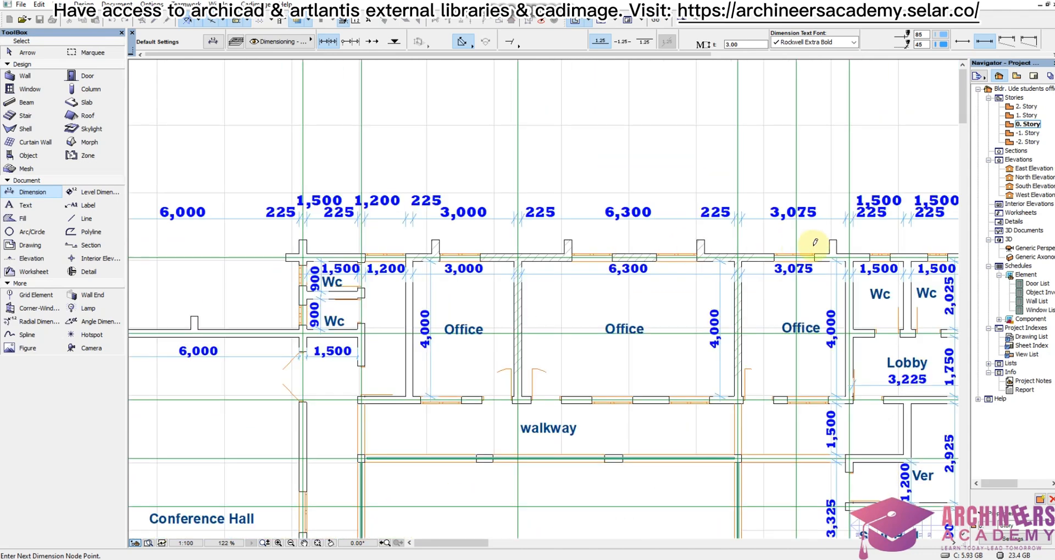
- Add the edges of the third office's window and both WC windows, plus the outer corner on grid line H
scroll(810, 240, up, 2)
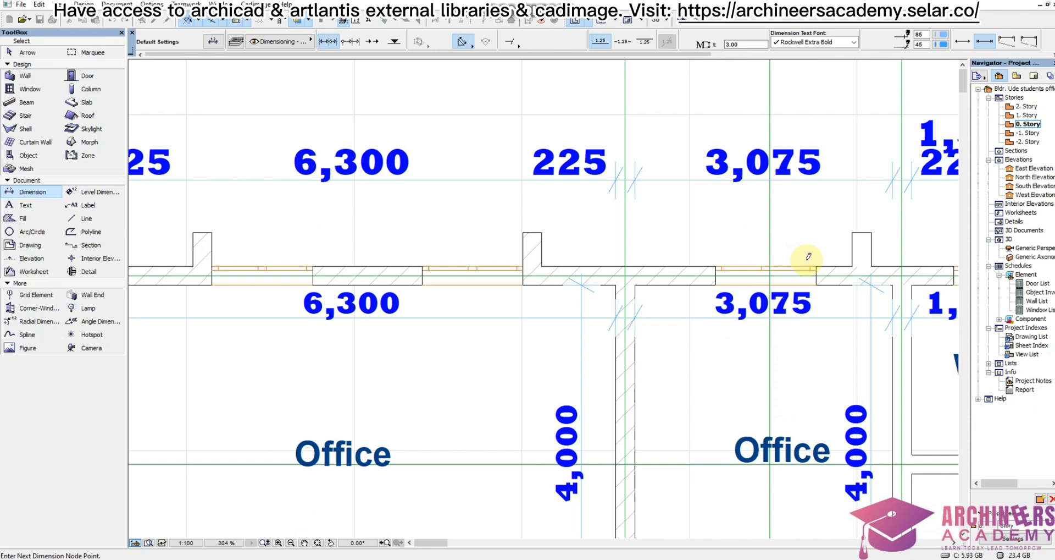
click(717, 266)
scroll(643, 235, down, 2)
scroll(690, 235, up, 1)
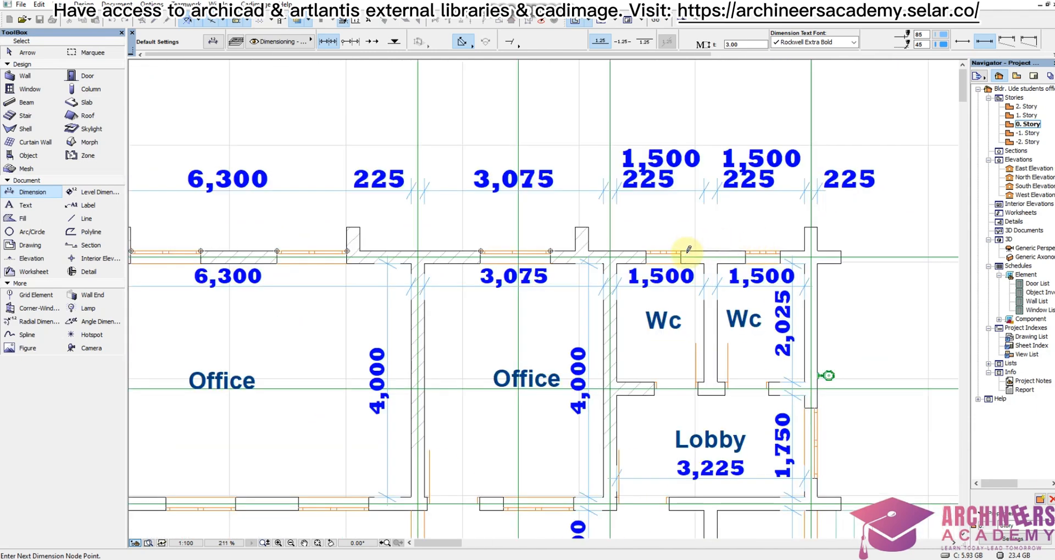
click(646, 249)
click(744, 250)
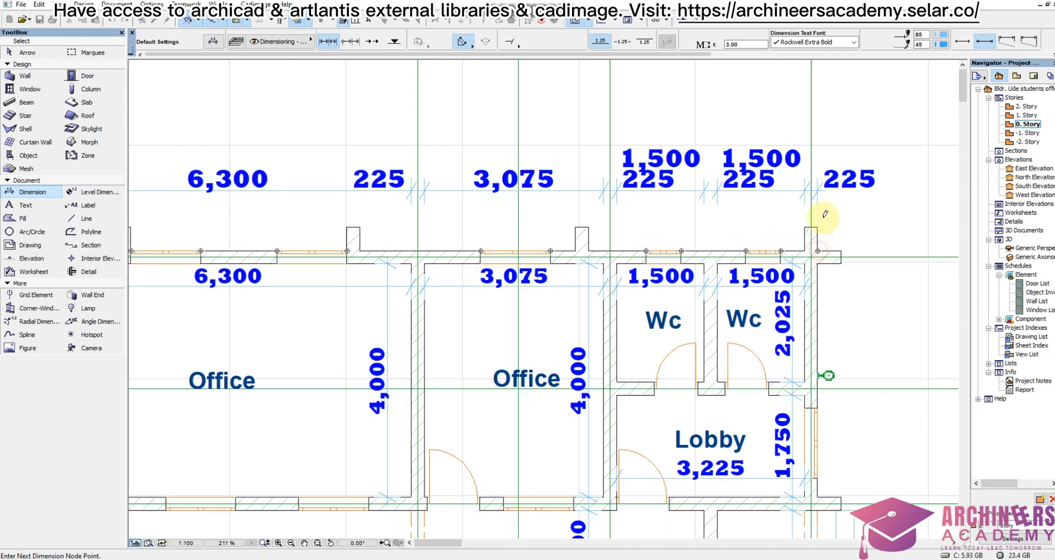
- Finish picking nodes and place the window-opening dimension chain above the wall dimension chain
scroll(824, 217, down, 5)
scroll(828, 210, down, 3)
right_click(625, 166)
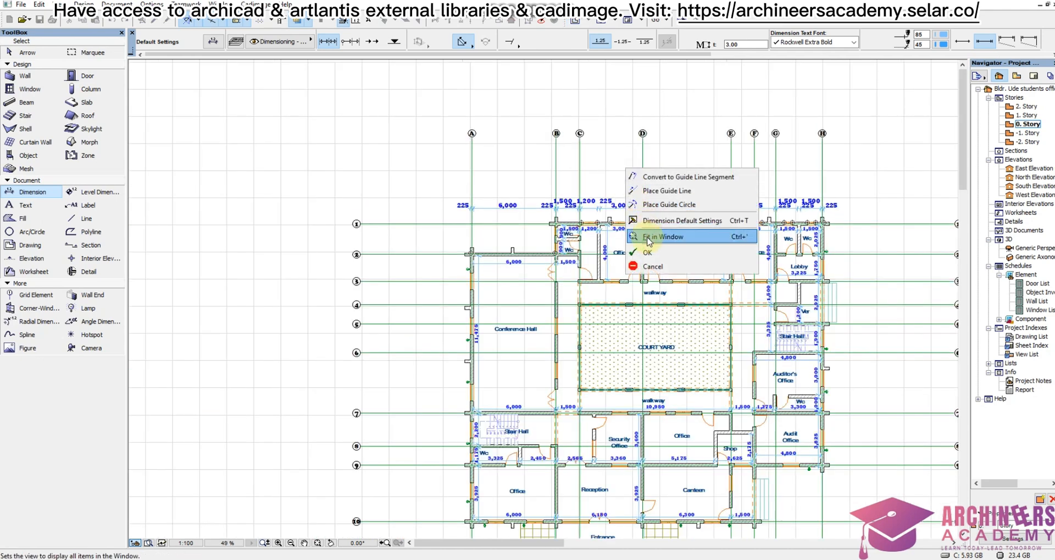
click(648, 253)
click(622, 182)
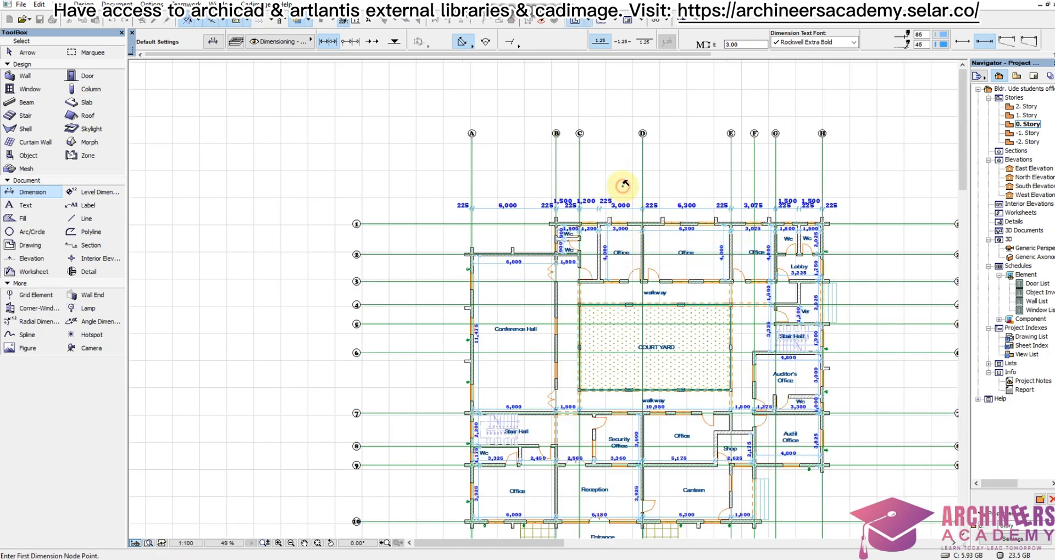
- Start a grid dimension chain by picking grid lines A, B, C and D just below their markers
scroll(632, 165, up, 3)
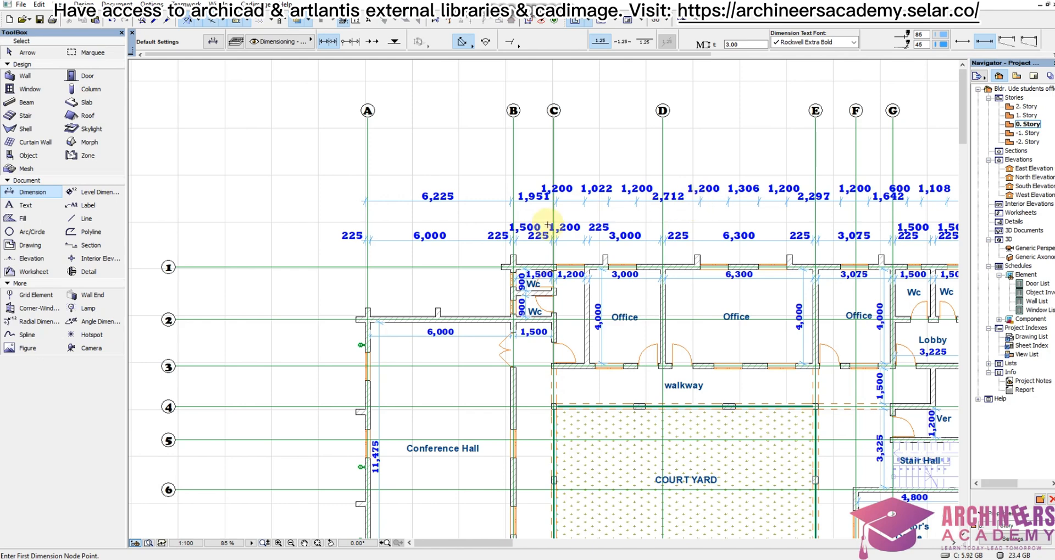
scroll(544, 228, down, 2)
scroll(426, 146, up, 3)
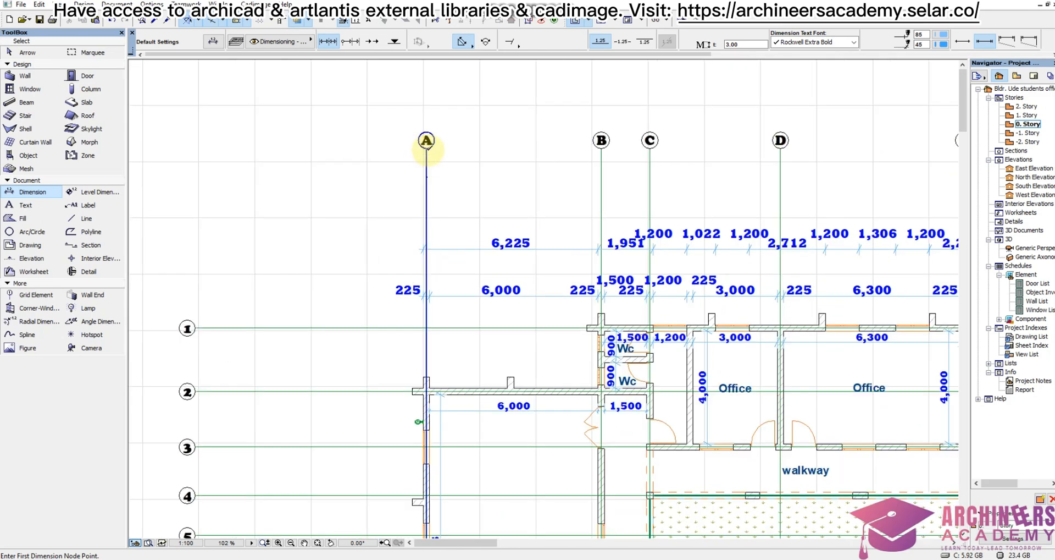
click(427, 149)
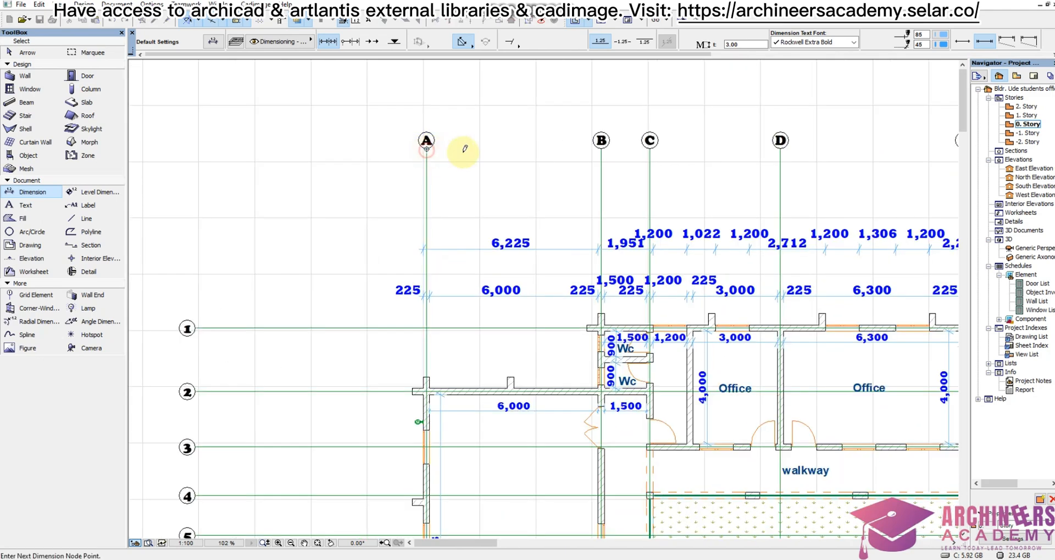
click(601, 149)
click(650, 148)
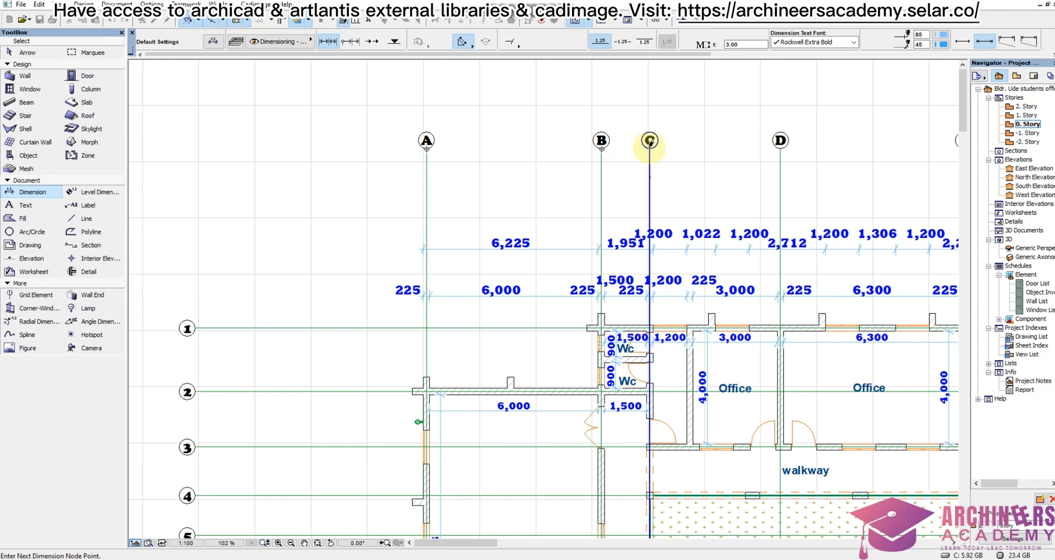
click(780, 144)
- Add grid lines E, F, G and H to the grid dimension chain
scroll(512, 174, down, 5)
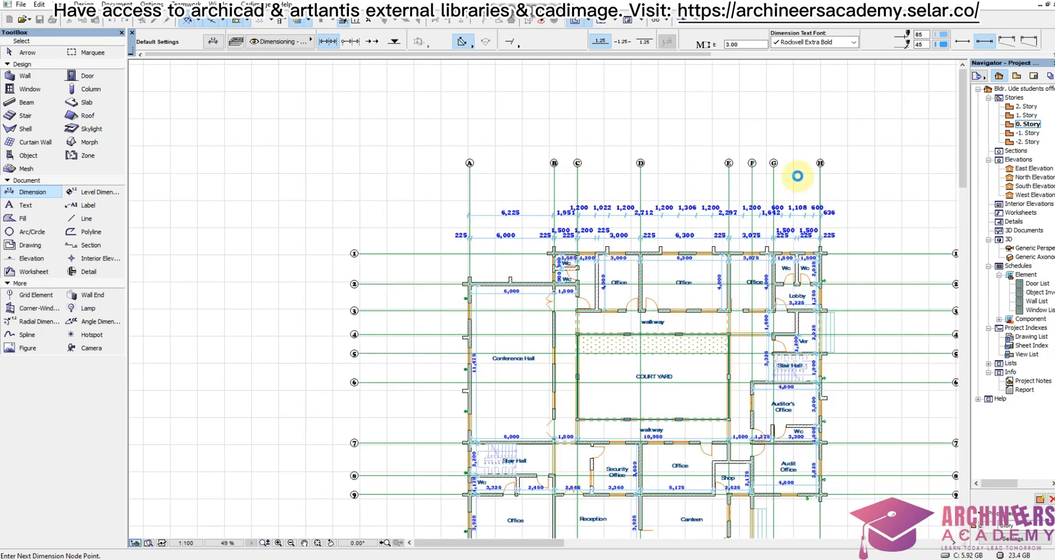
scroll(798, 175, up, 5)
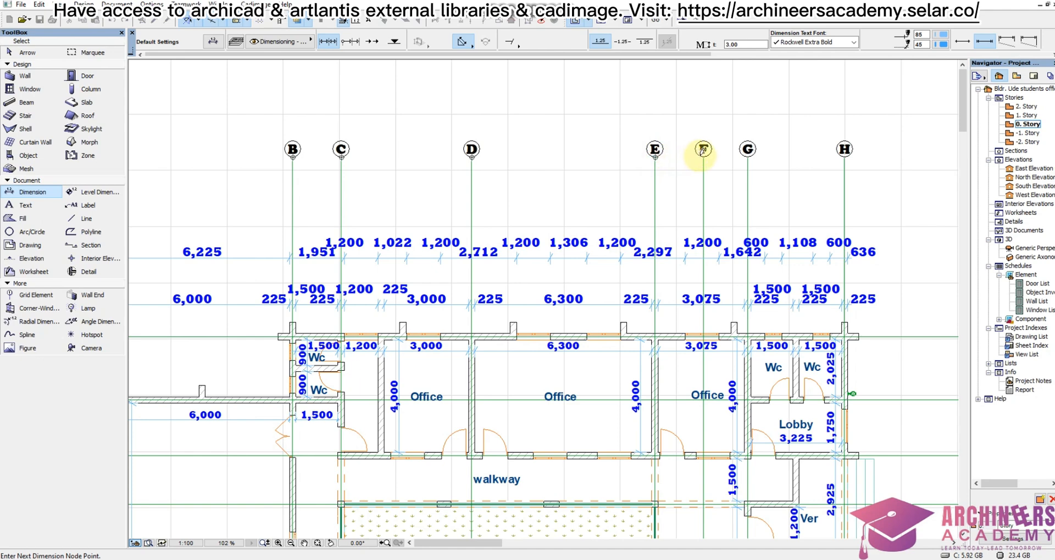
click(704, 152)
click(748, 155)
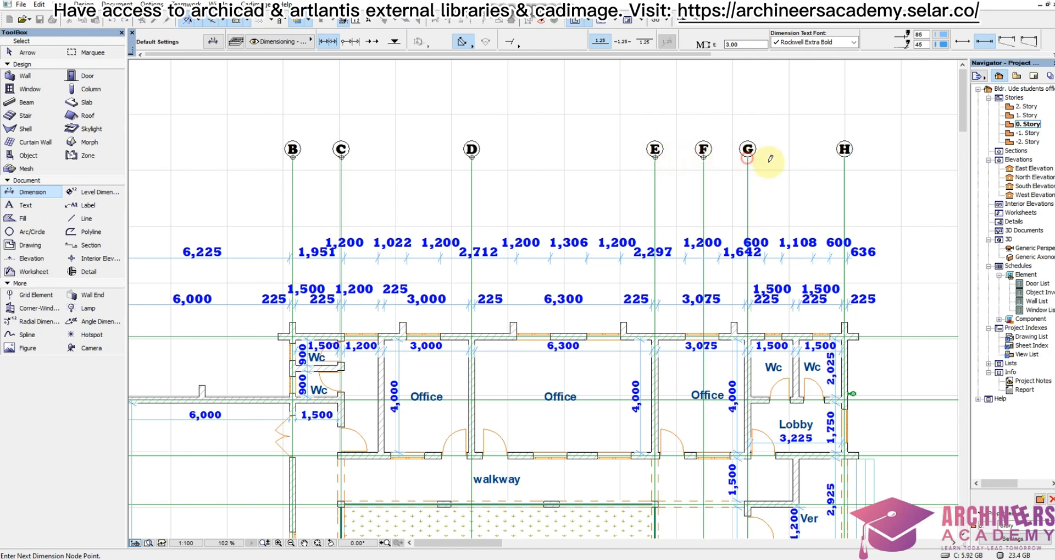
click(845, 156)
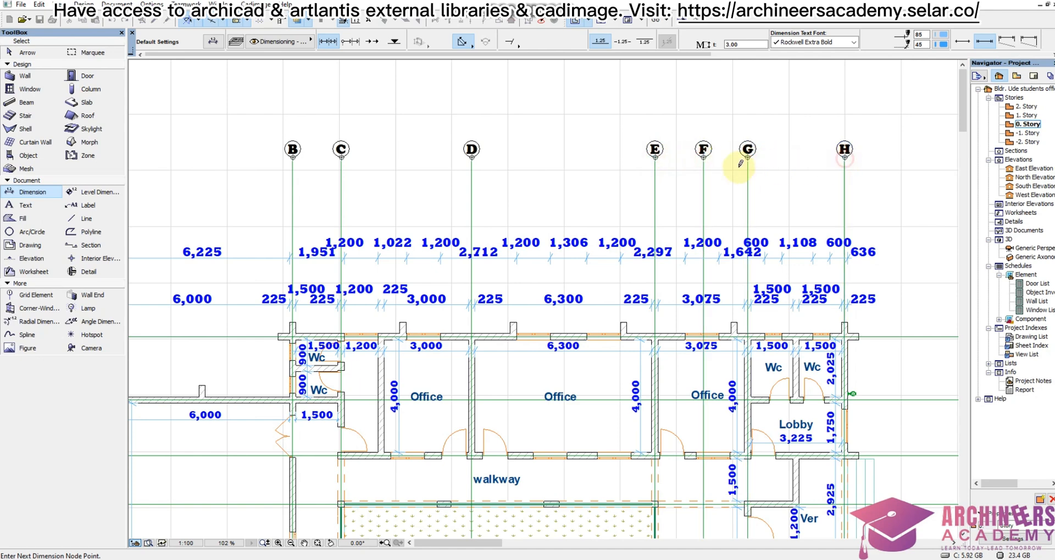
- Finish picking nodes and place the grid dimension chain above the window-opening dimension chain
right_click(565, 162)
click(582, 250)
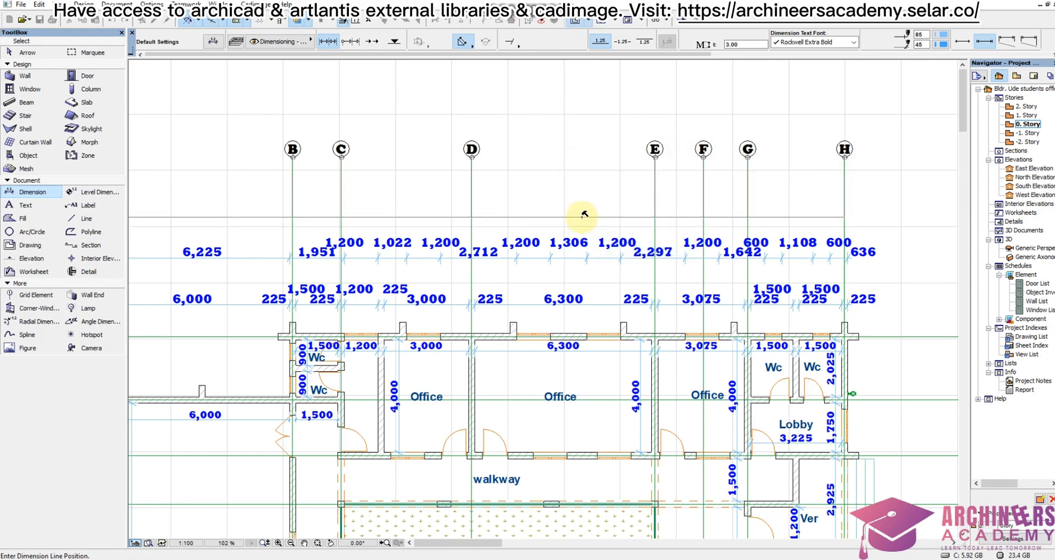
click(584, 215)
scroll(604, 181, down, 3)
scroll(472, 171, up, 1)
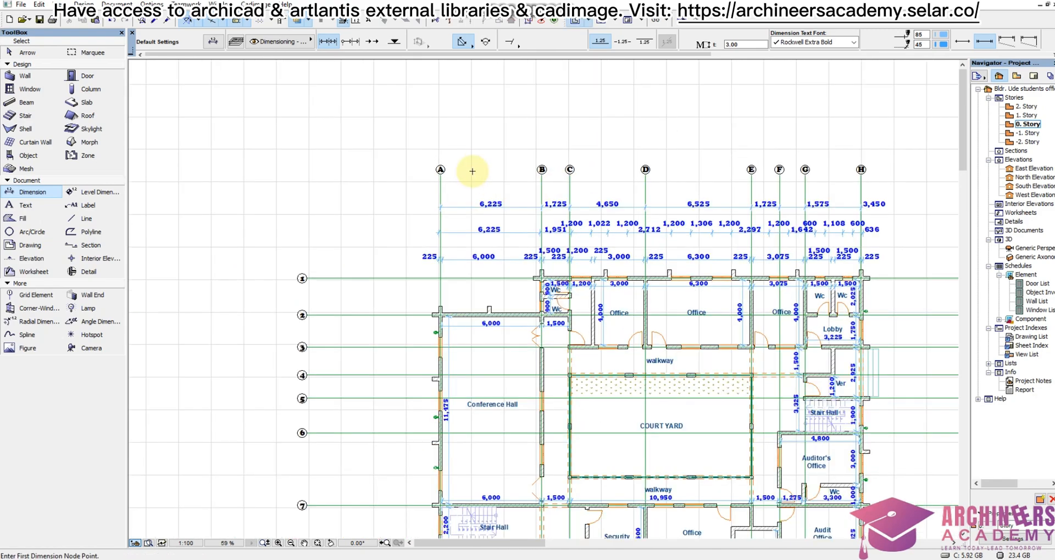
- Pick the building's outer corners on grid lines A and H as the nodes of an overall width dimension
scroll(421, 371, up, 7)
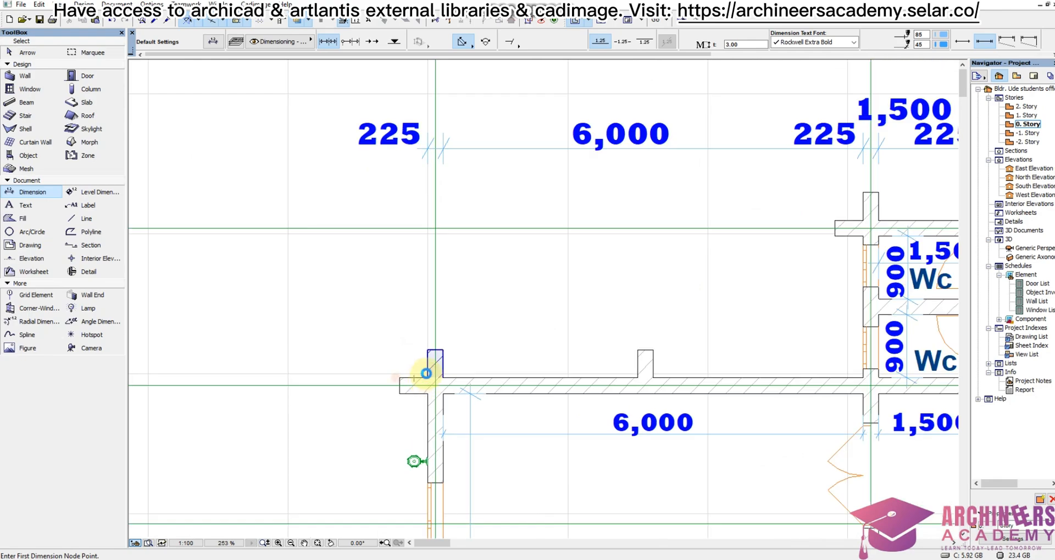
click(425, 372)
scroll(347, 299, down, 1)
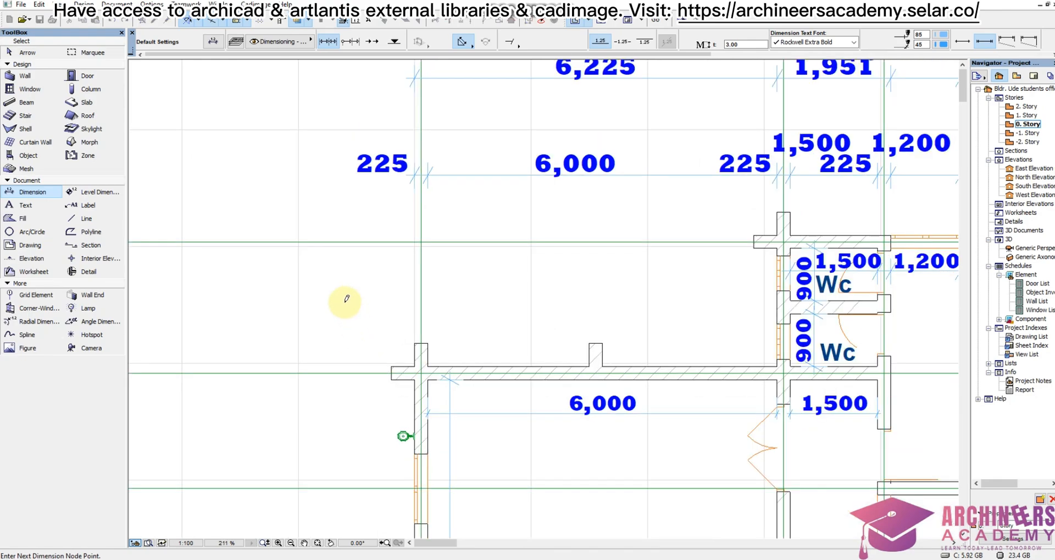
scroll(347, 299, down, 5)
scroll(726, 291, down, 1)
scroll(712, 270, up, 7)
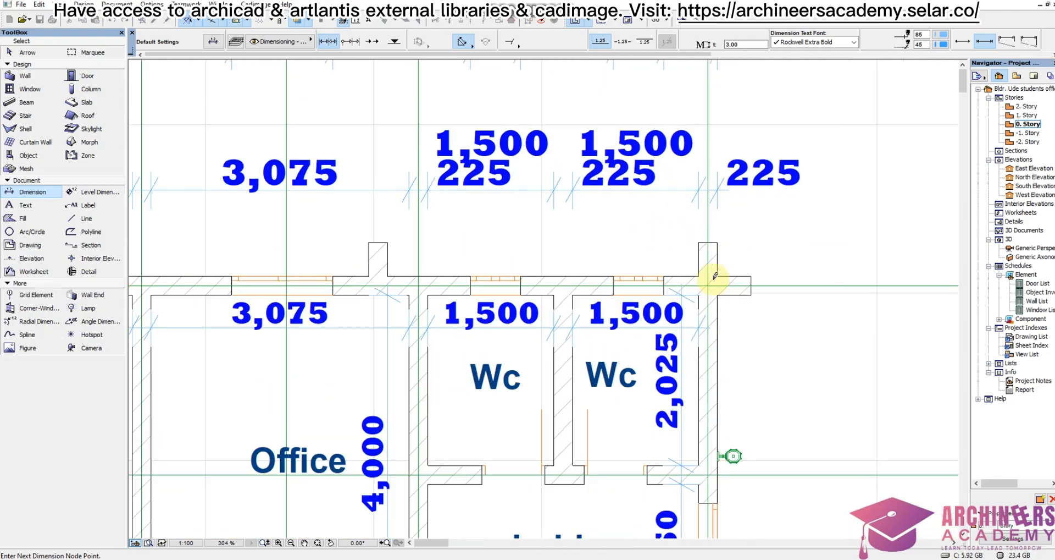
click(718, 276)
- Finish picking nodes and place the overall width dimension between the grid dimension chain and the grid markers
scroll(703, 276, down, 7)
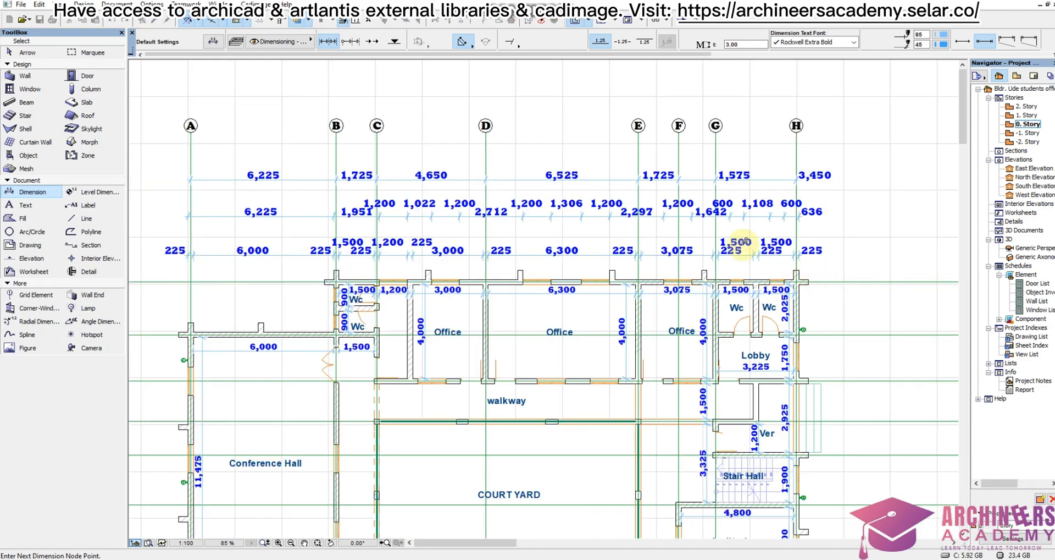
scroll(619, 197, up, 2)
right_click(592, 191)
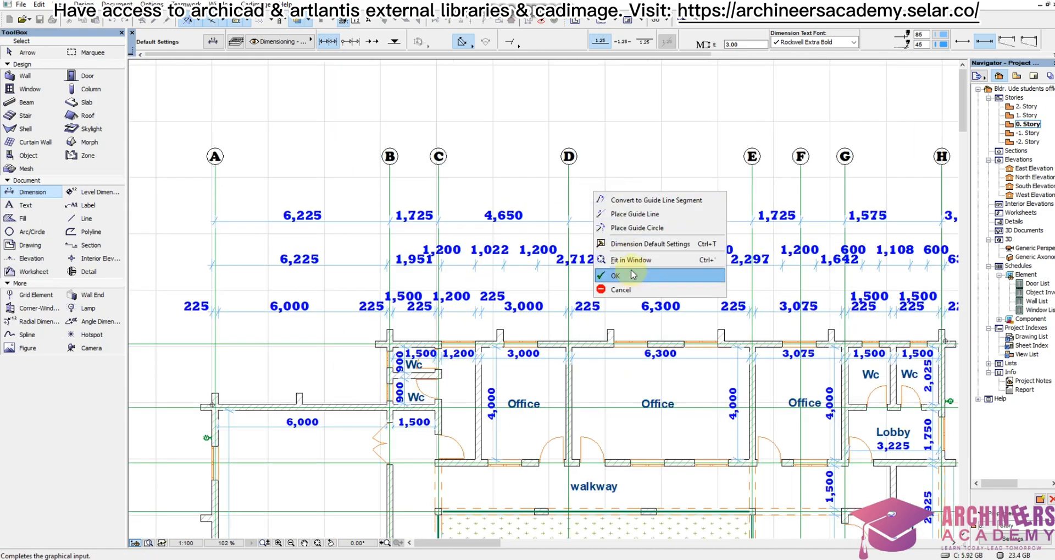
click(649, 273)
click(615, 188)
scroll(617, 185, down, 1)
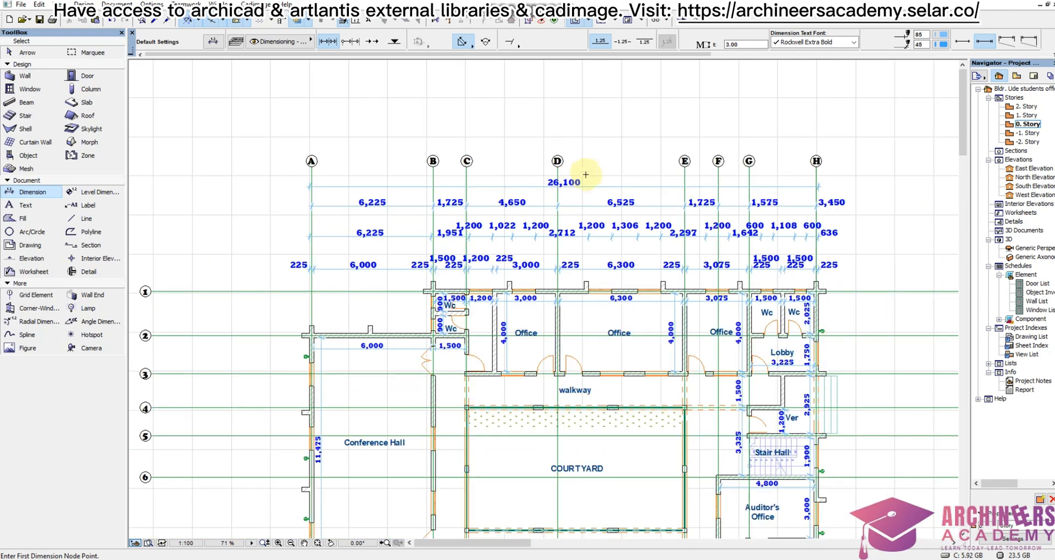
- Pick up the dimension settings from an existing dimension chain above the fully dimensioned floor plan beside the roof plan
scroll(607, 253, up, 1)
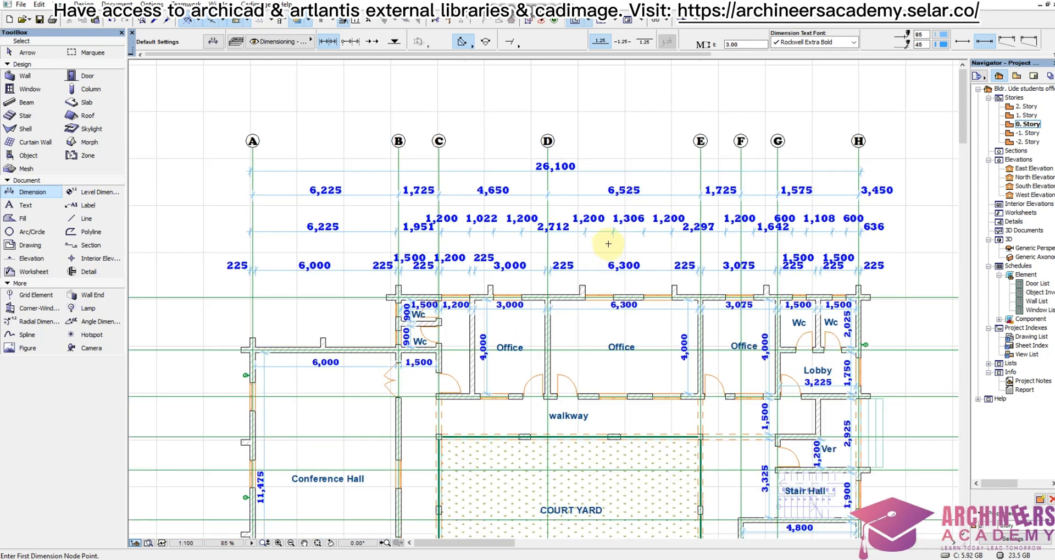
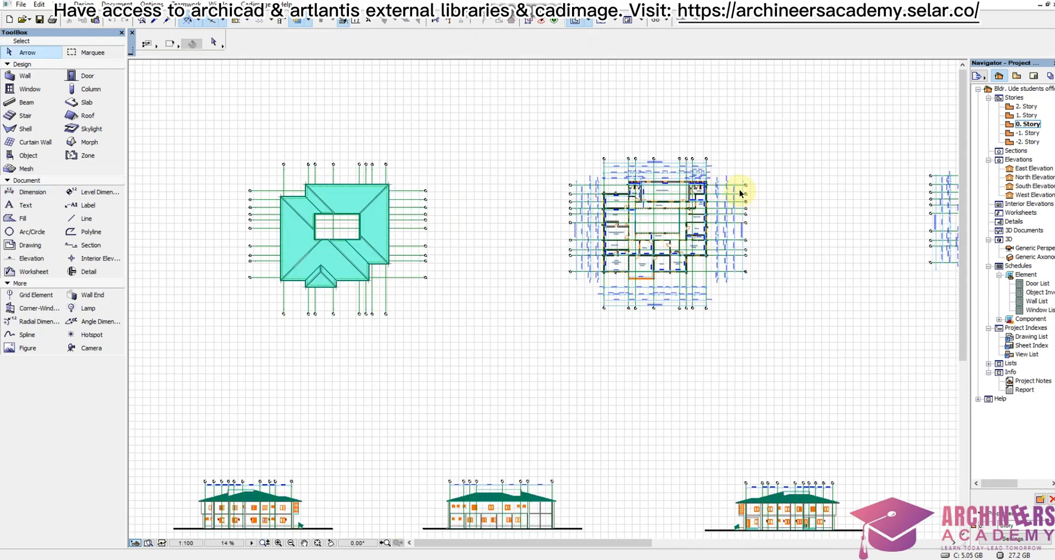
scroll(685, 203, up, 3)
scroll(624, 214, up, 3)
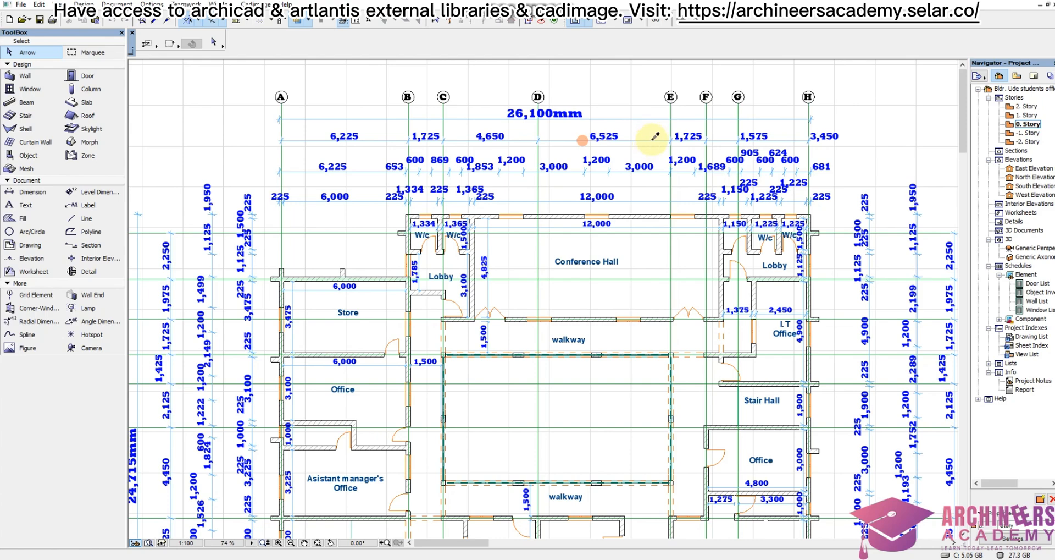
scroll(656, 136, down, 5)
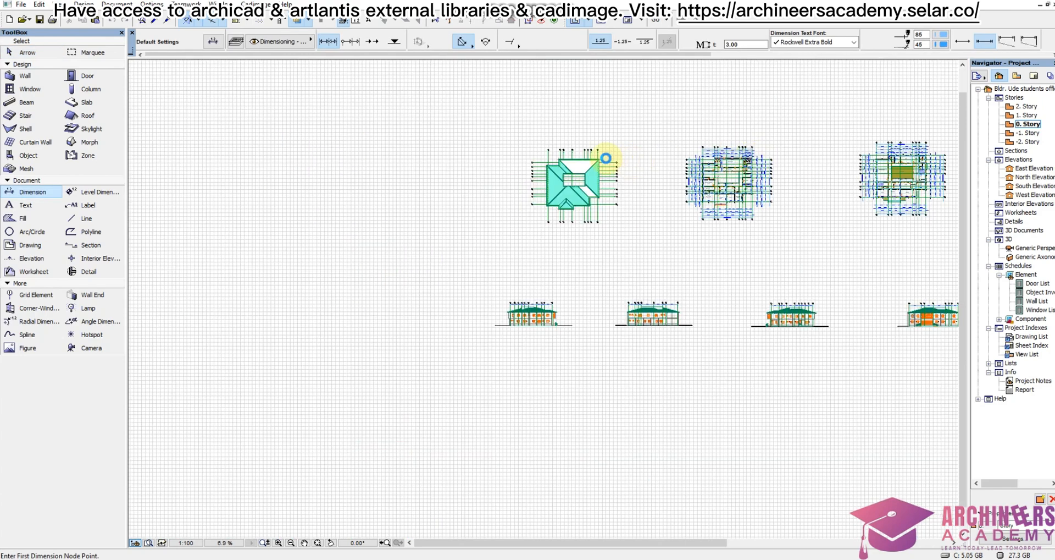
- Pick the roof plan's outer eave corners along its upper side, including the step near grid line B, as dimension nodes
scroll(606, 158, up, 4)
scroll(433, 254, up, 2)
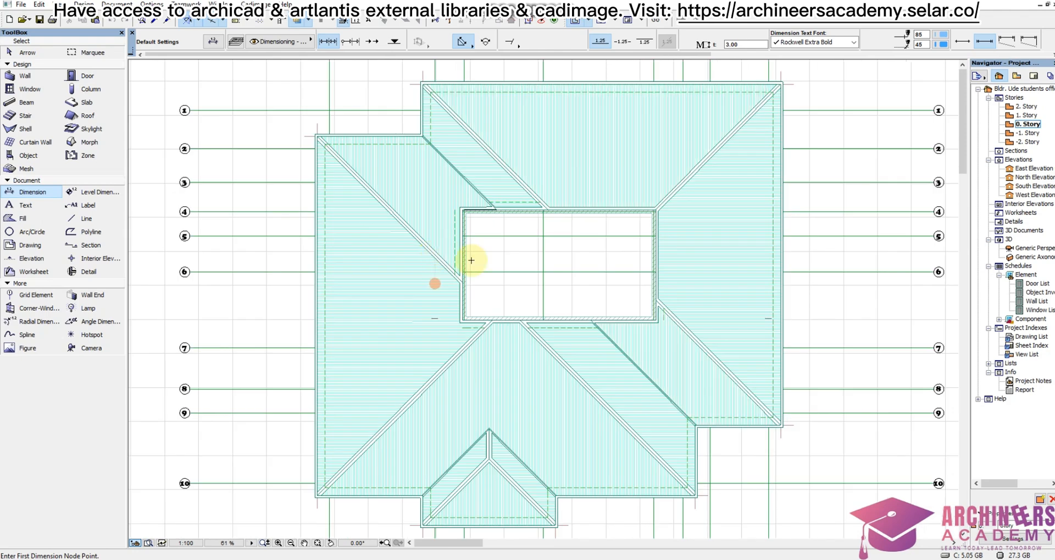
scroll(508, 272, down, 1)
scroll(698, 119, up, 1)
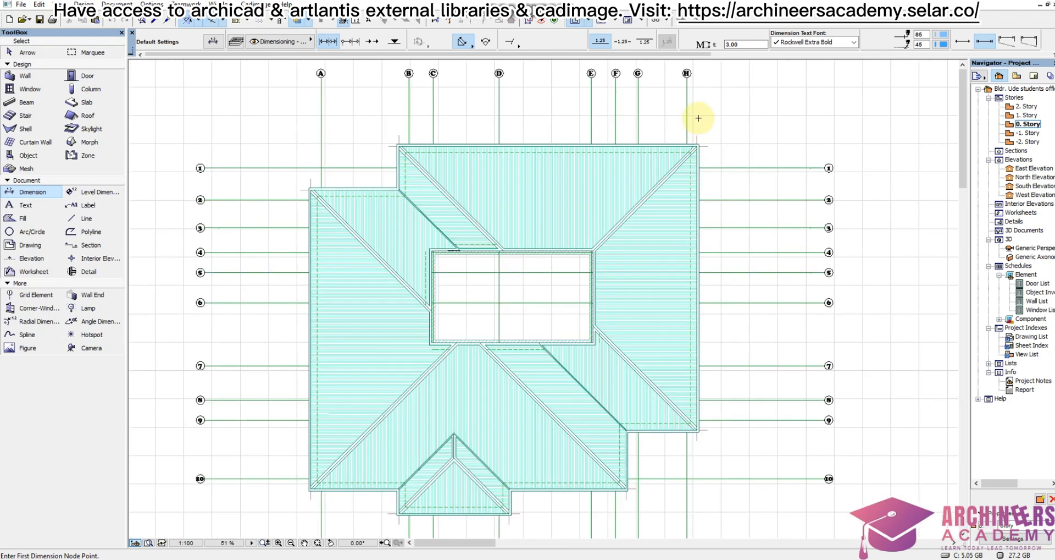
scroll(694, 128, up, 5)
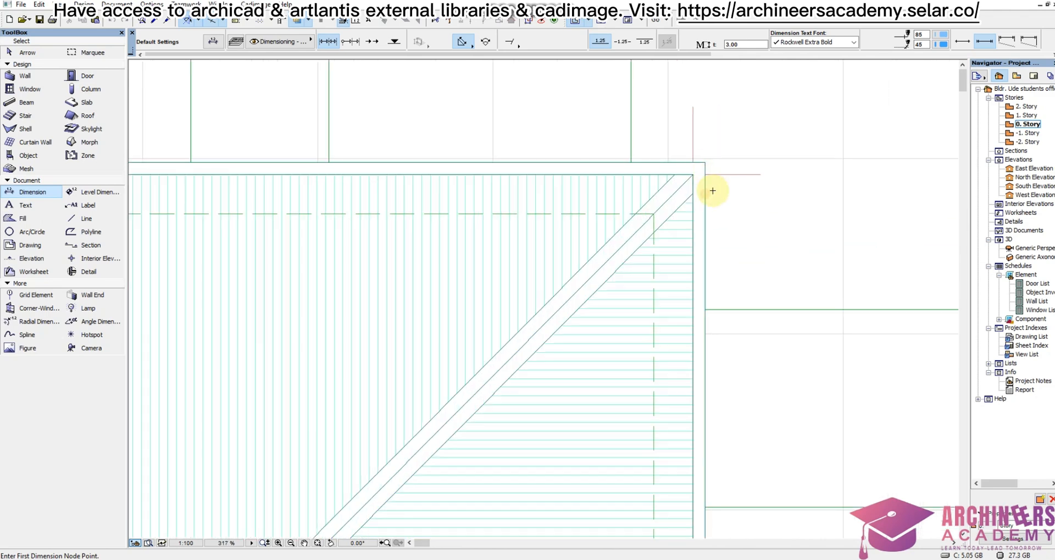
scroll(709, 189, down, 3)
scroll(717, 207, up, 2)
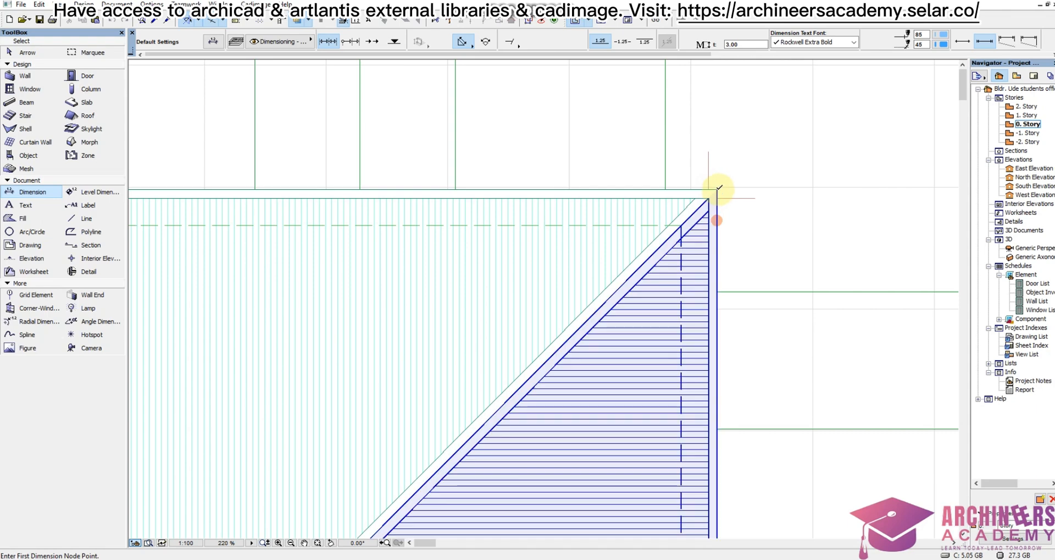
click(718, 187)
scroll(718, 187, down, 3)
scroll(459, 181, up, 3)
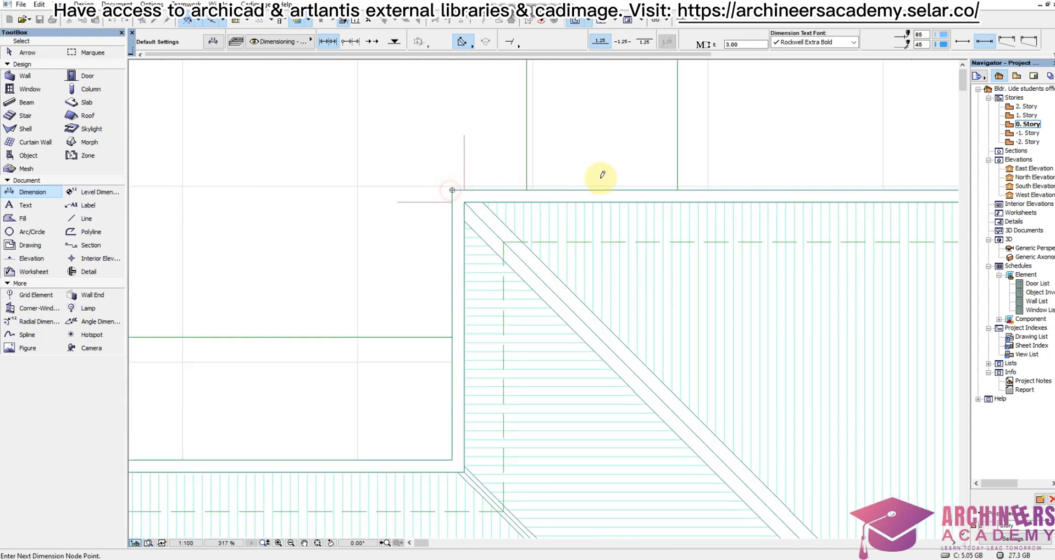
scroll(638, 181, down, 2)
scroll(373, 273, up, 2)
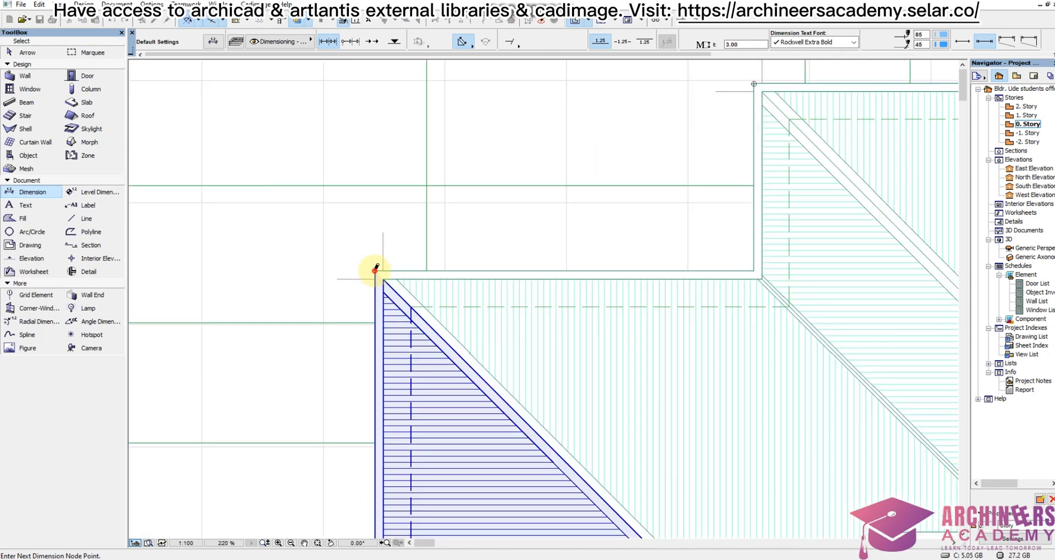
- Finish picking nodes and place the roof edge dimension chain between the roof's upper edge and the lettered grid markers
scroll(377, 265, down, 2)
right_click(534, 208)
click(585, 290)
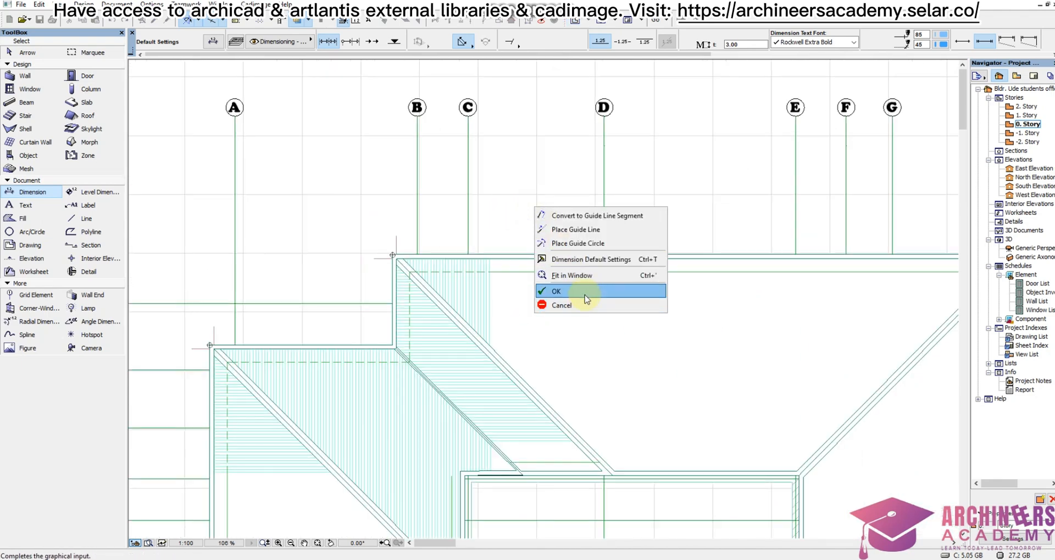
click(574, 217)
scroll(499, 183, down, 3)
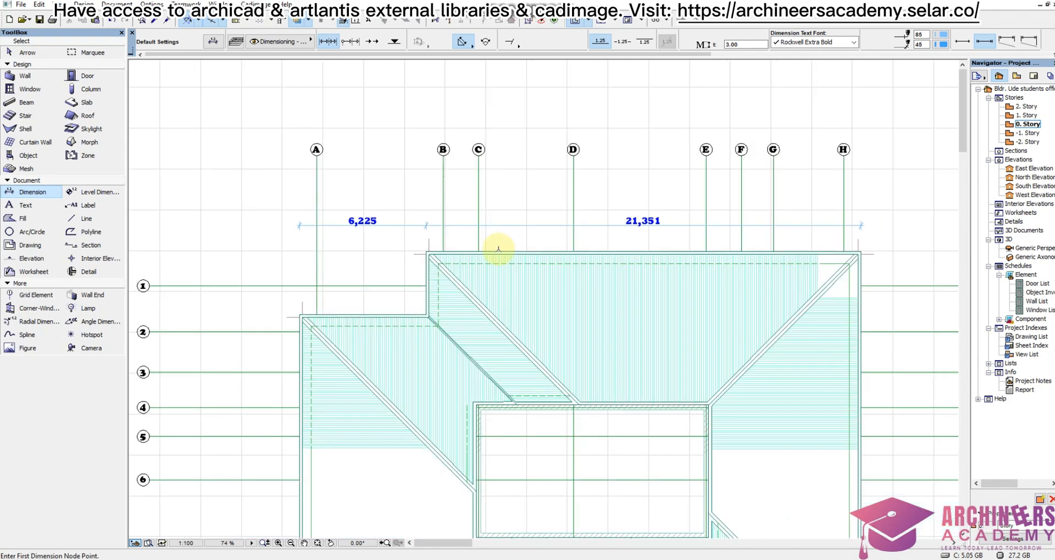
- Pick grid lines H, G, F, E, D, C, B and A above the roof plan as grid dimension nodes
scroll(702, 188, up, 3)
click(712, 186)
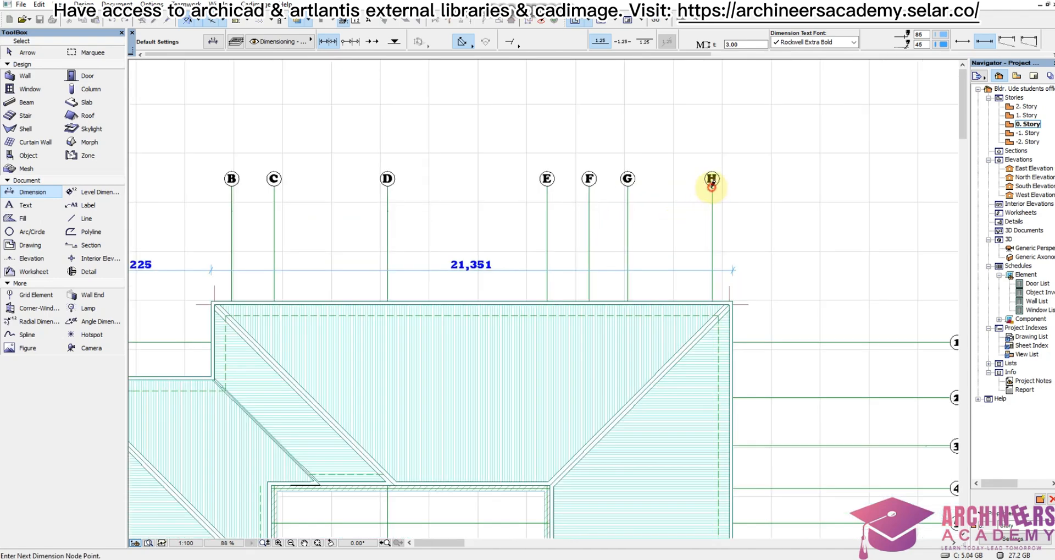
click(628, 183)
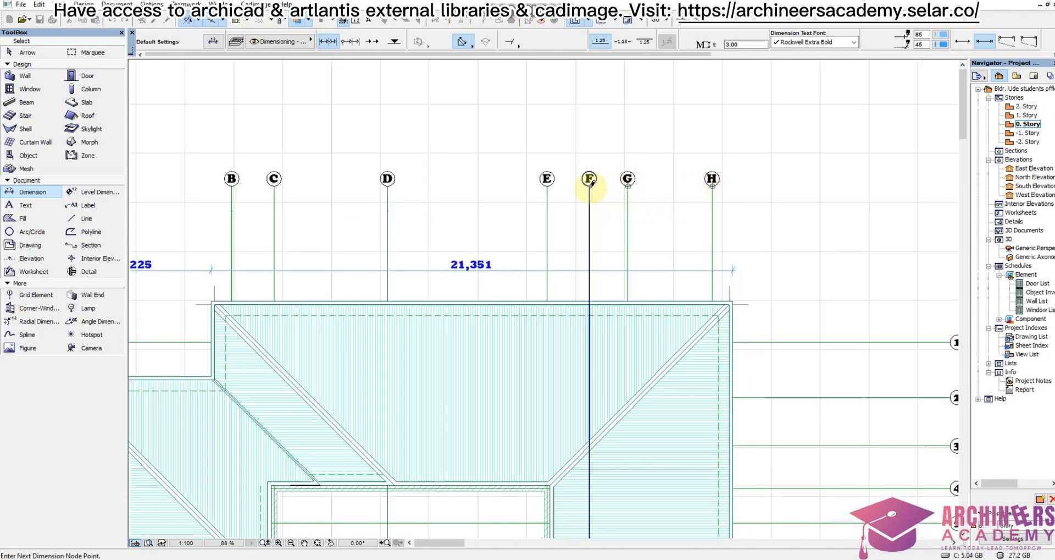
scroll(548, 184, down, 3)
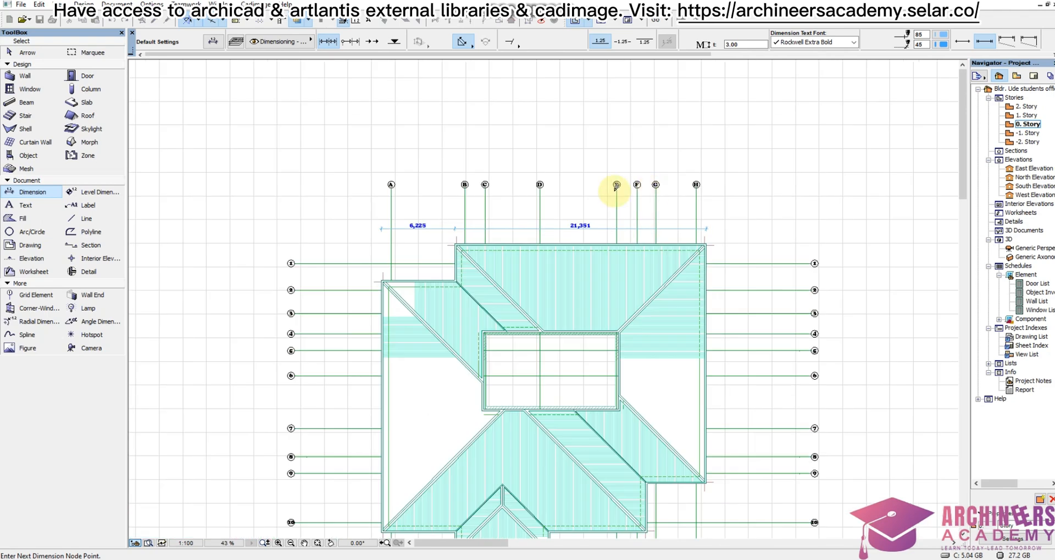
scroll(556, 188, up, 3)
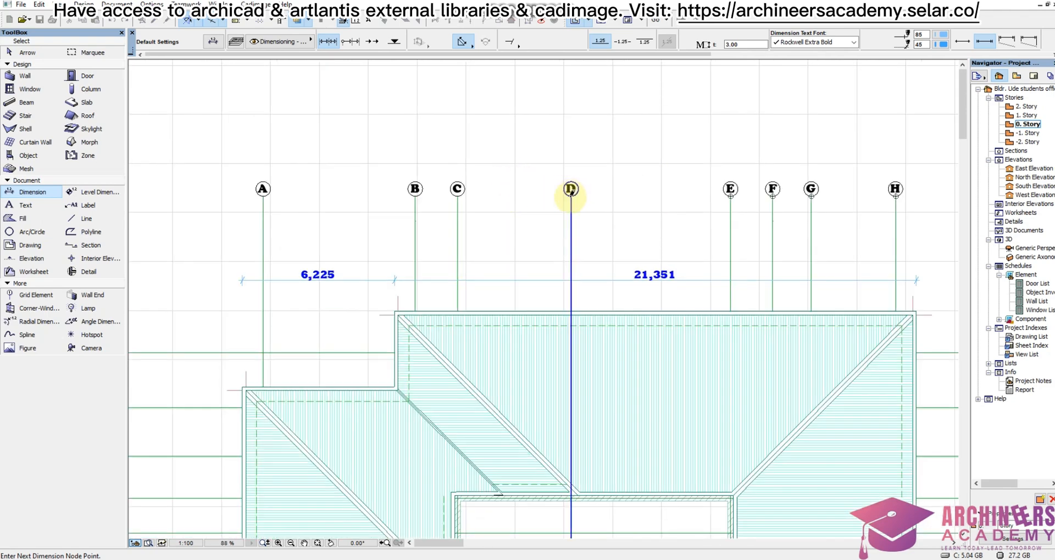
click(571, 189)
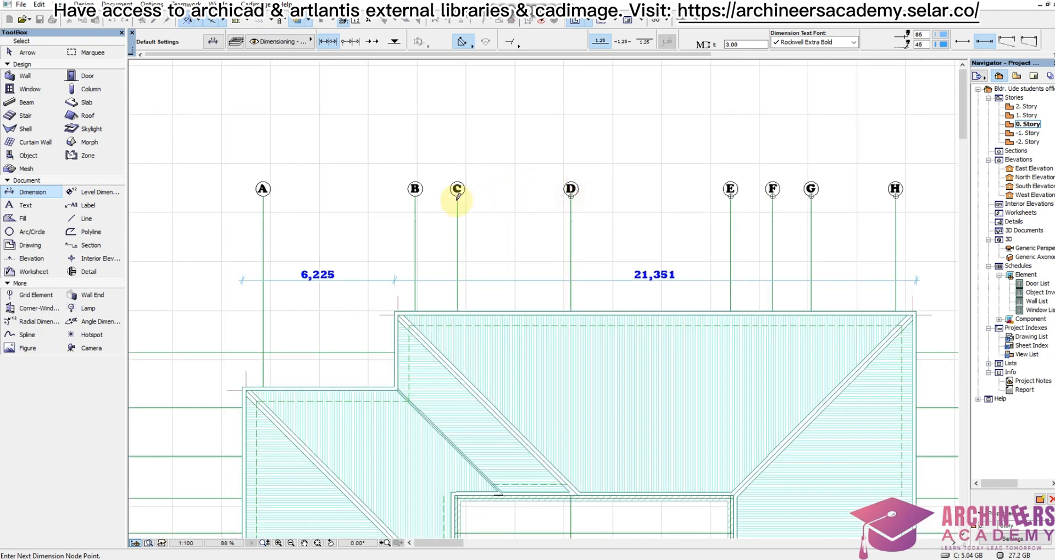
click(413, 193)
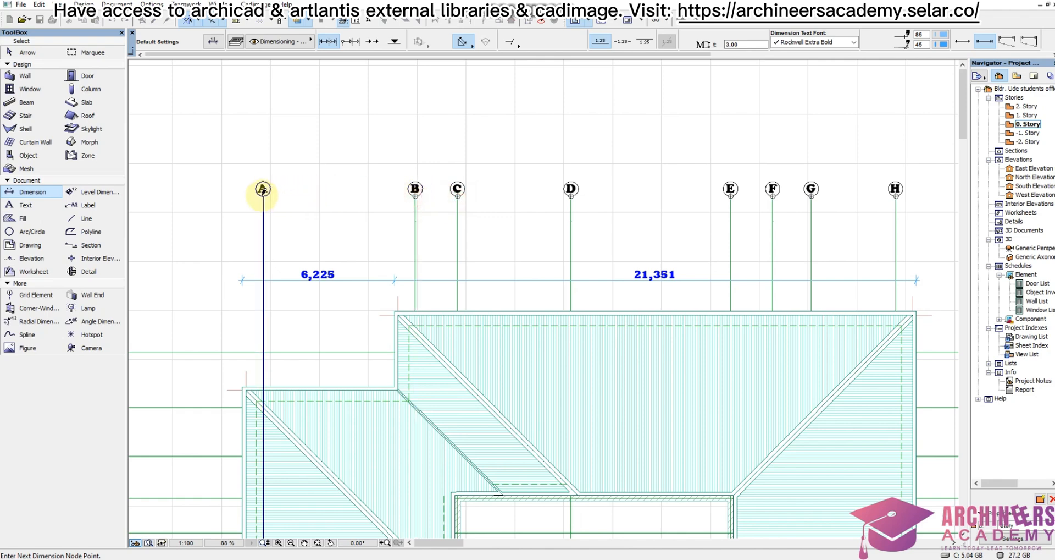
click(263, 190)
- Finish picking nodes and place the grid dimension chain above the roof edge dimension chain
right_click(436, 137)
click(489, 219)
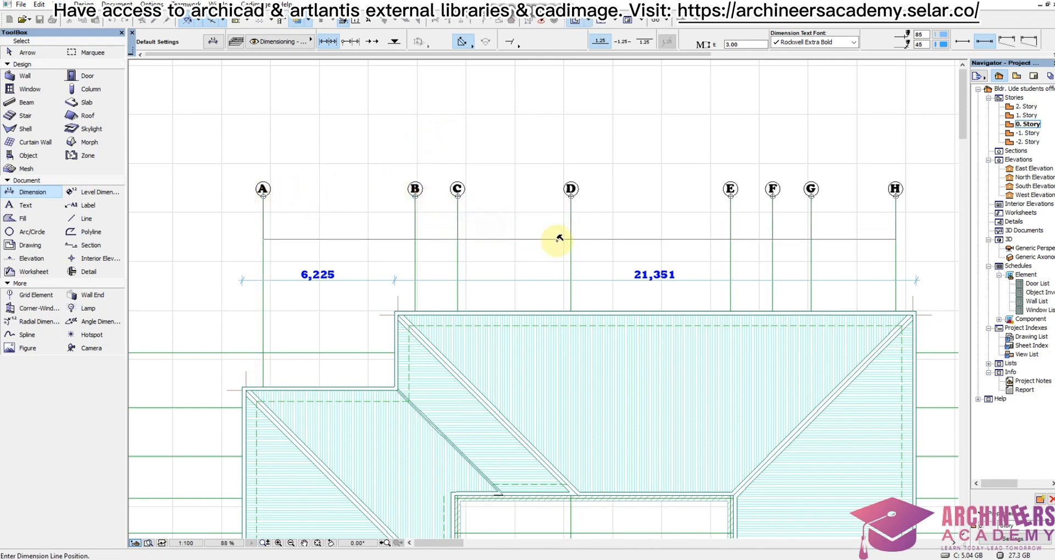
click(570, 240)
- Pick the roof's outermost corners near grid lines A and H as the nodes of an overall width dimension
scroll(242, 395, up, 2)
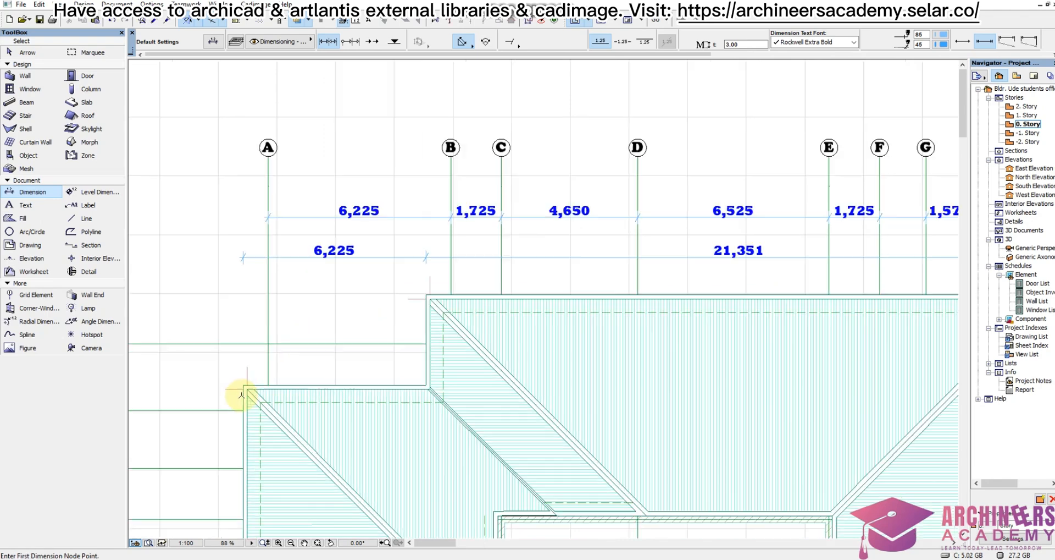
scroll(242, 395, up, 3)
click(246, 381)
scroll(255, 351, down, 4)
scroll(803, 268, up, 4)
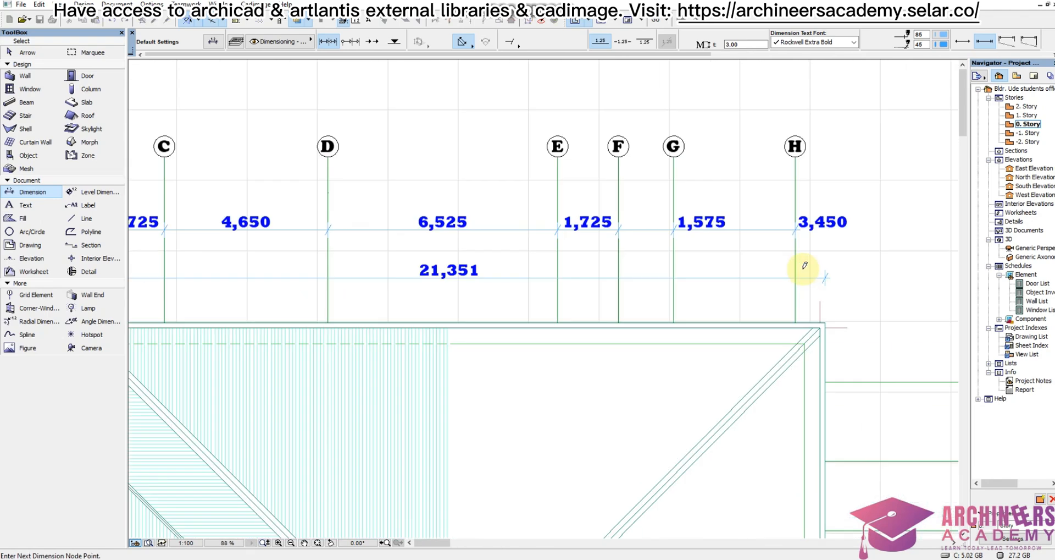
scroll(601, 254, down, 4)
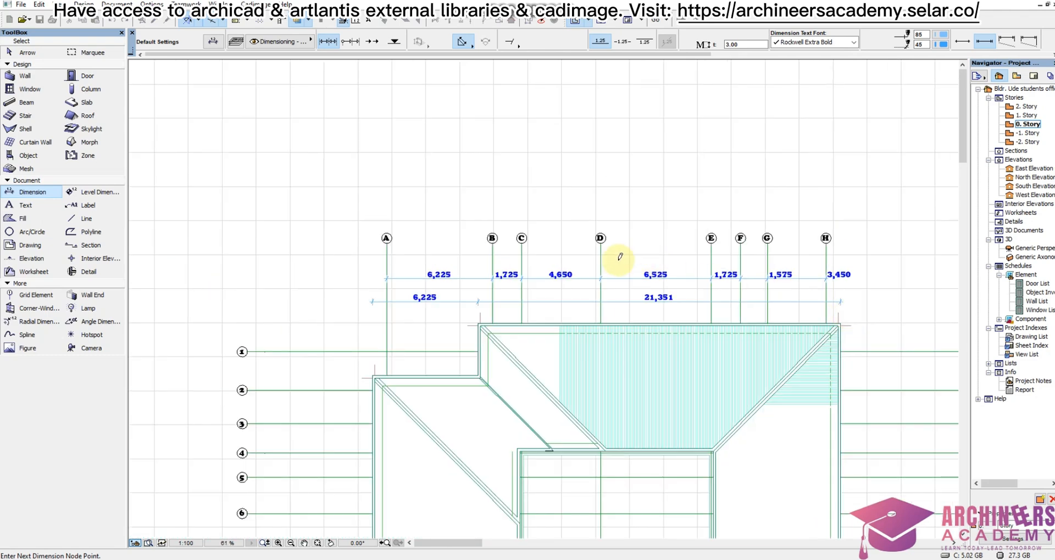
scroll(608, 286, up, 3)
- Finish picking nodes and place the overall roof width dimension between the grid dimension chain and the lettered grid markers
right_click(612, 247)
click(637, 330)
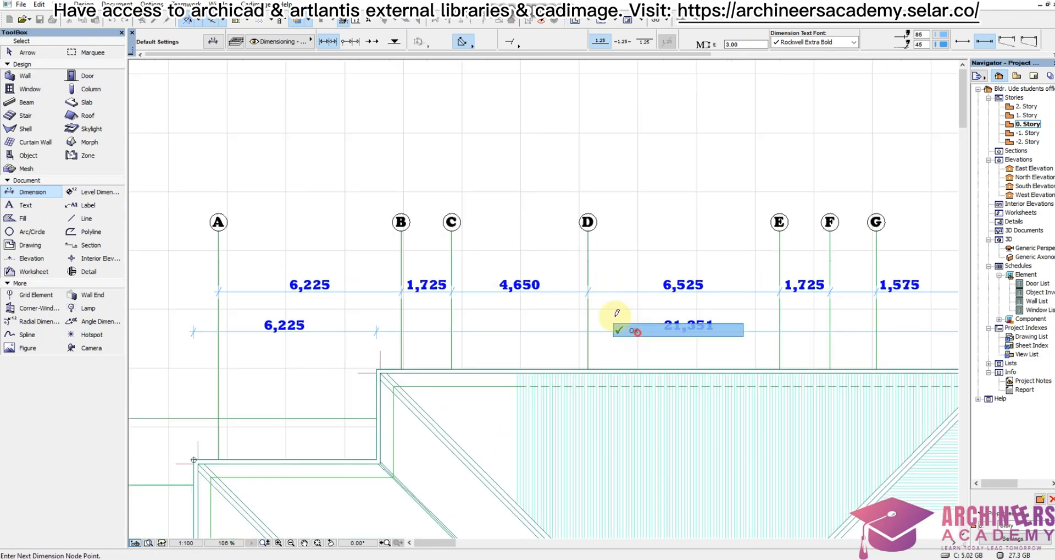
click(593, 254)
- Change the overall roof width text to the custom text 27,576mm with a text height of 4.00 mm
click(575, 254)
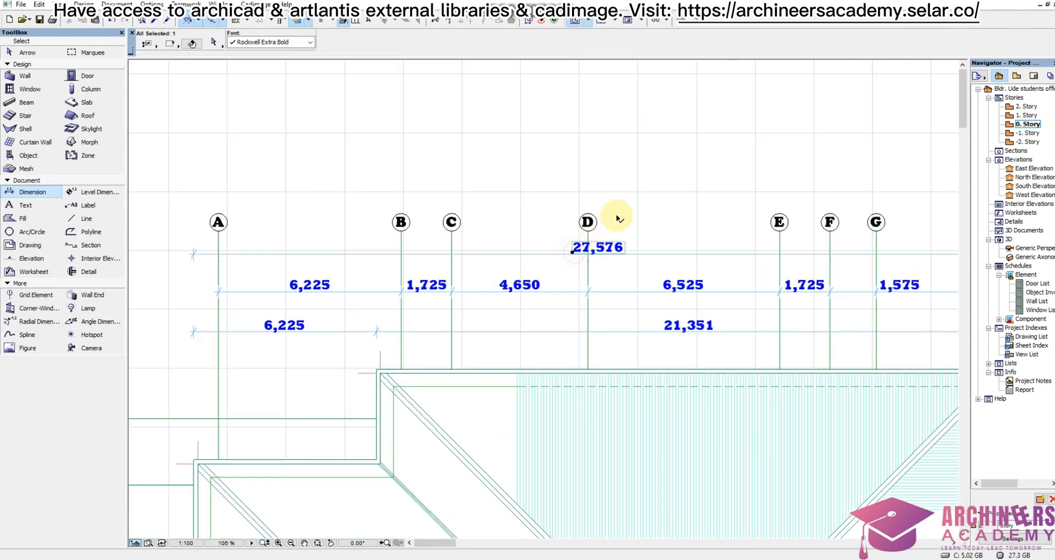
right_click(618, 214)
click(661, 223)
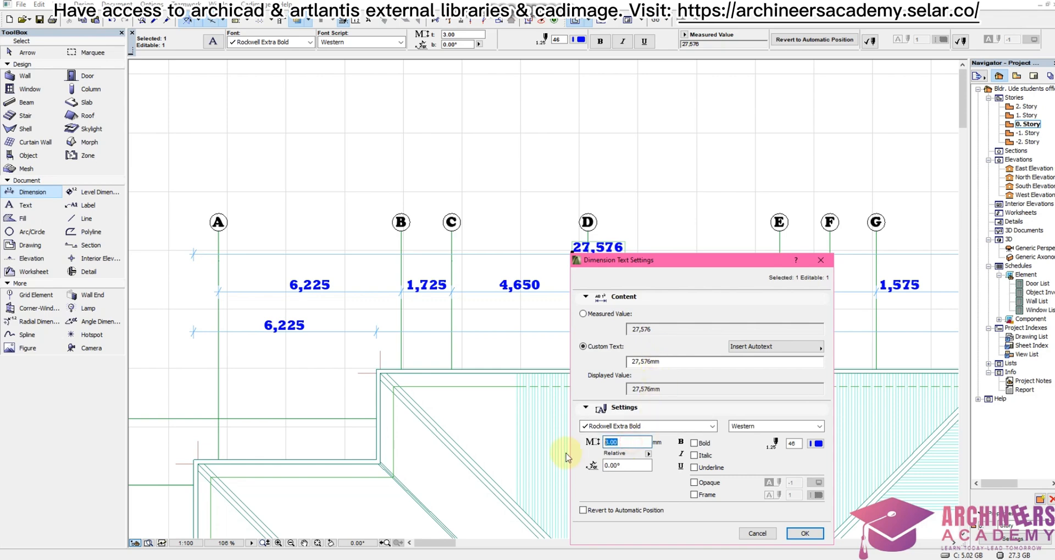
click(803, 534)
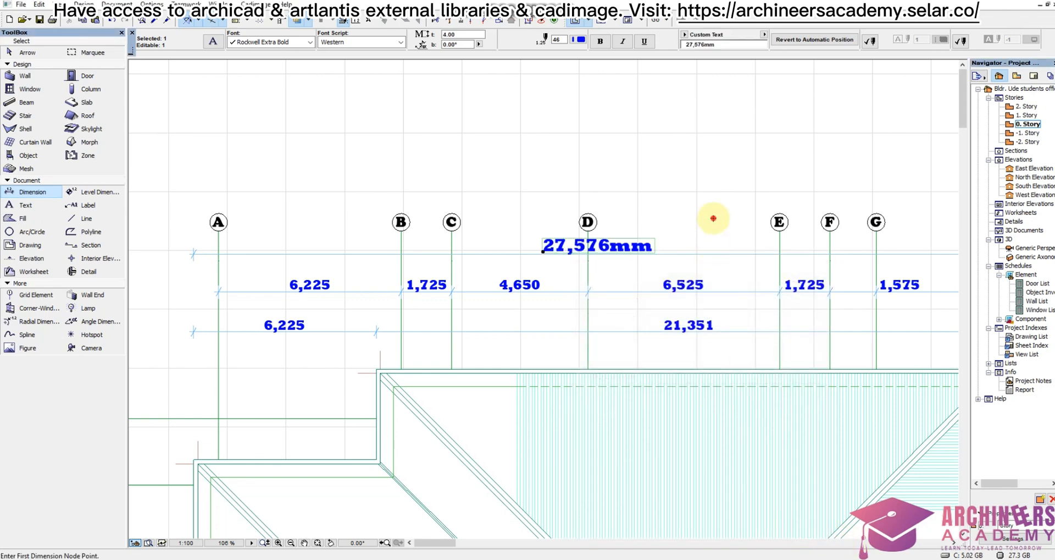
key(Escape)
- Pick the roof's upper-right, lower-right, stepped and front gable eave corners as nodes of a vertical dimension chain
scroll(596, 243, down, 3)
scroll(655, 301, up, 5)
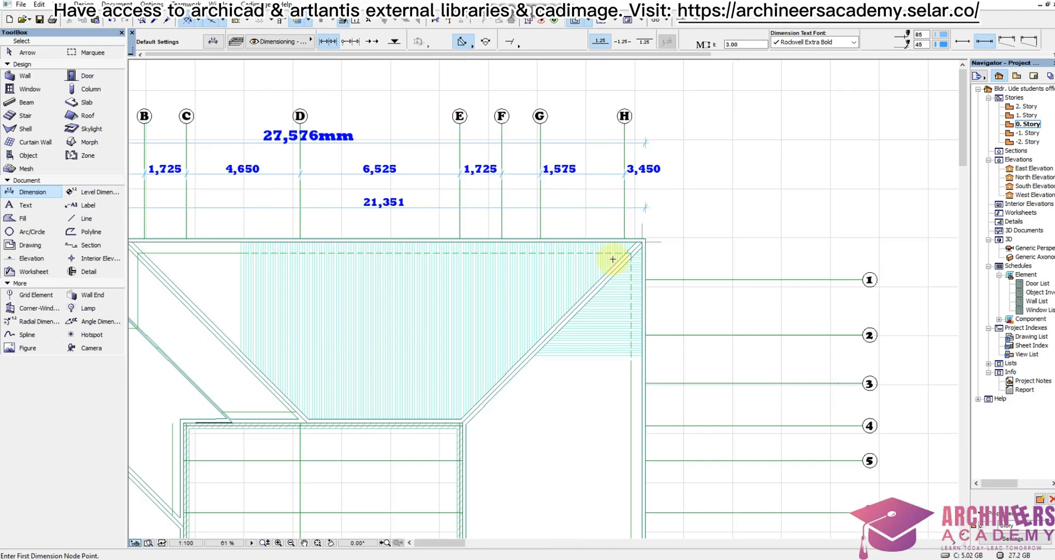
click(649, 230)
scroll(715, 187, down, 5)
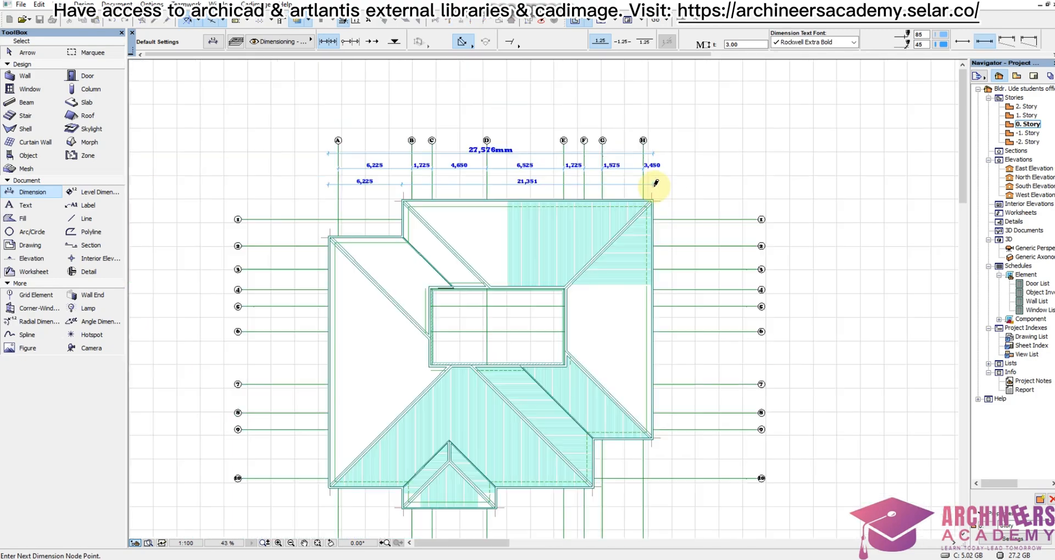
scroll(698, 330, up, 4)
click(671, 323)
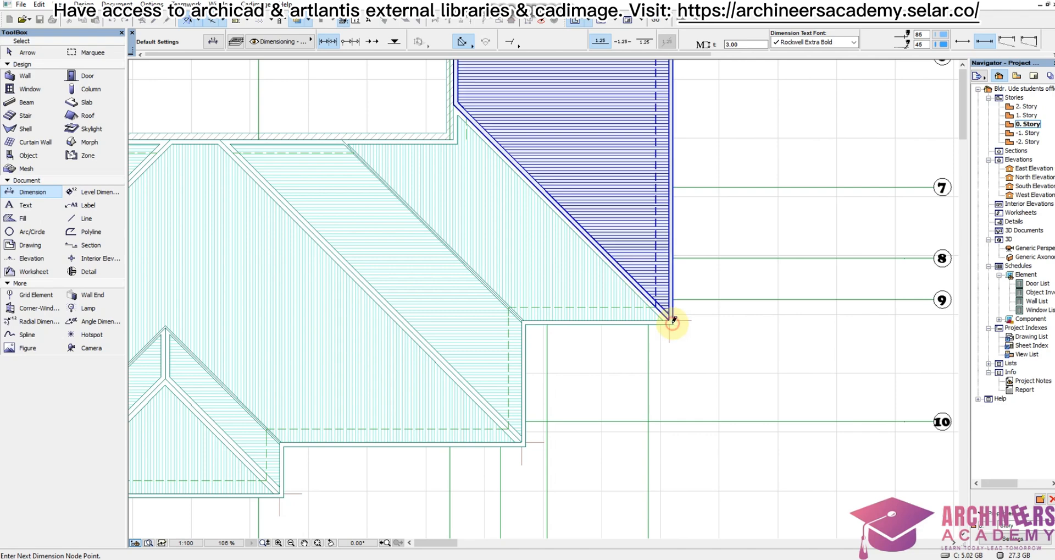
click(527, 443)
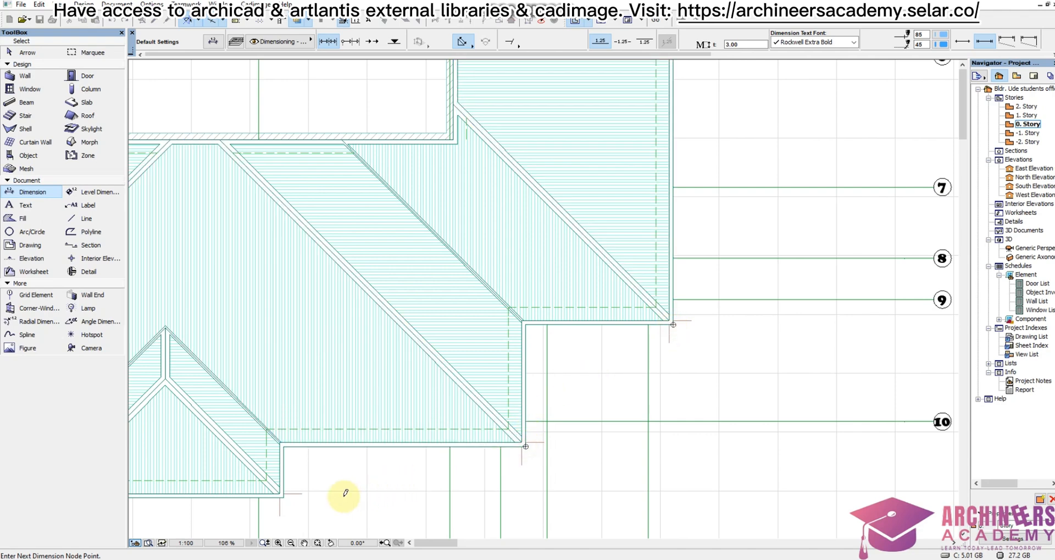
click(285, 495)
scroll(612, 417, down, 5)
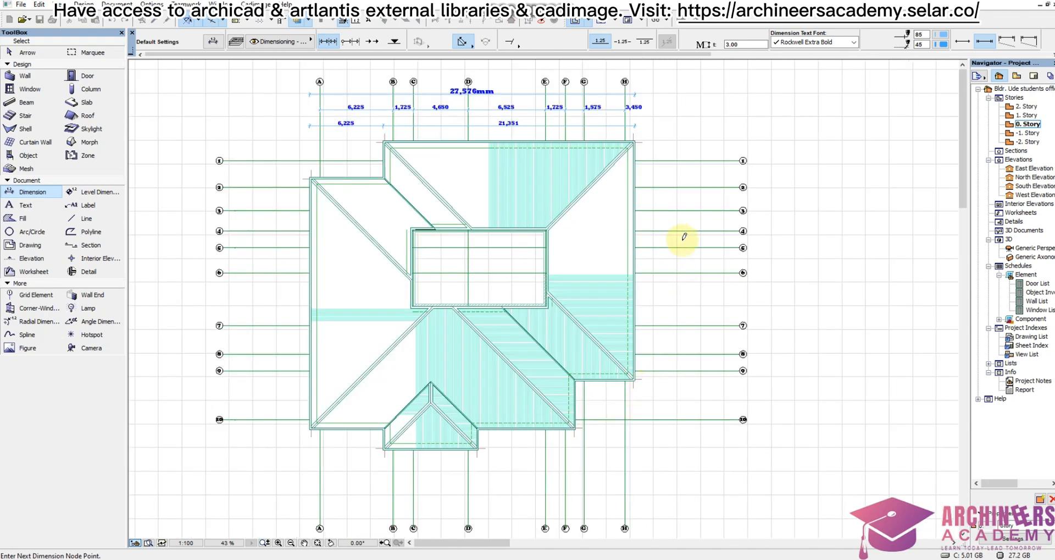
- Finish picking nodes and place the vertical roof edge dimension chain just outside the roof's right-hand eave
right_click(684, 233)
click(696, 320)
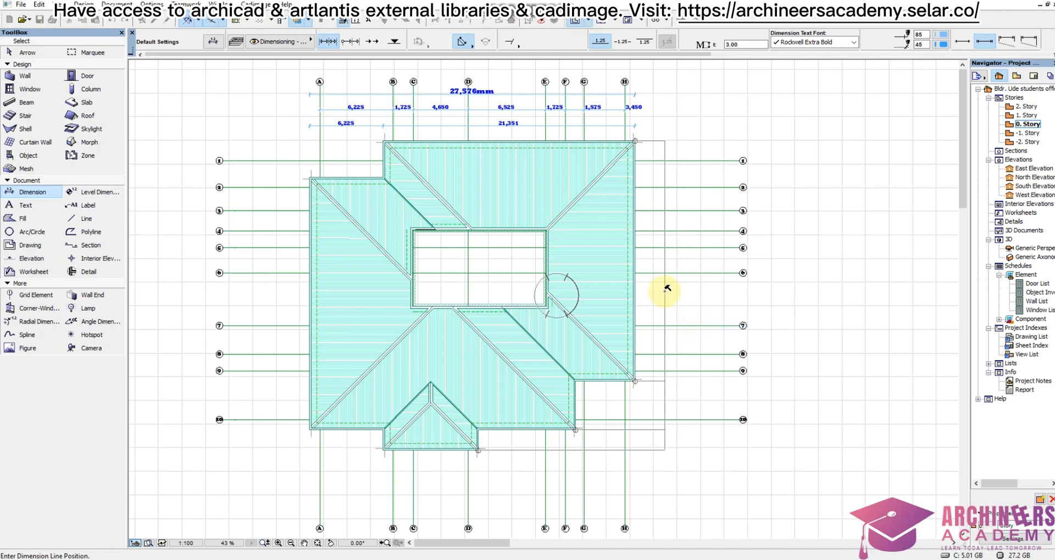
click(666, 291)
- Pick the right-hand ends of numbered grid lines 1 through 10 as nodes of a vertical dimension chain
scroll(703, 294, up, 3)
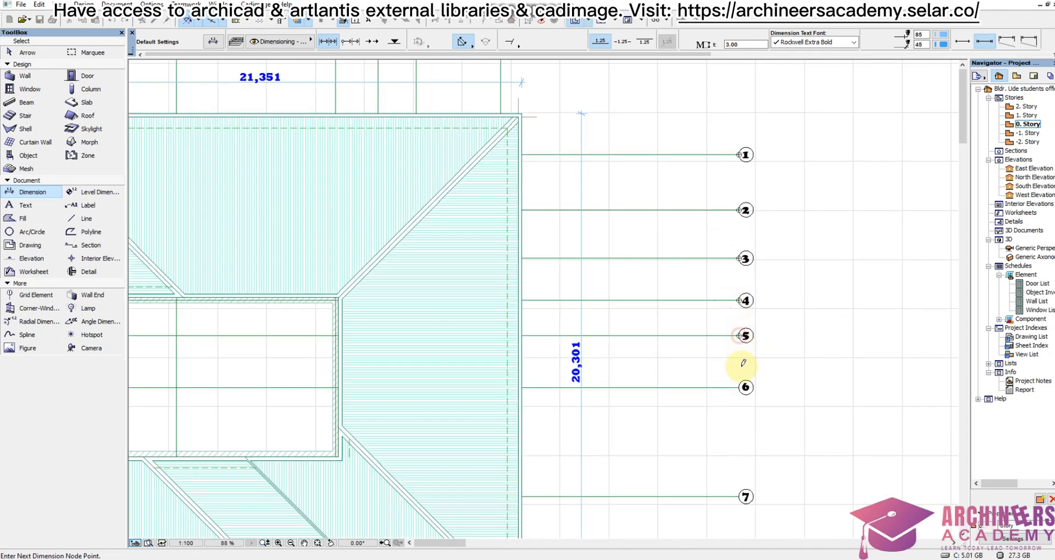
scroll(726, 384, down, 3)
scroll(718, 337, up, 3)
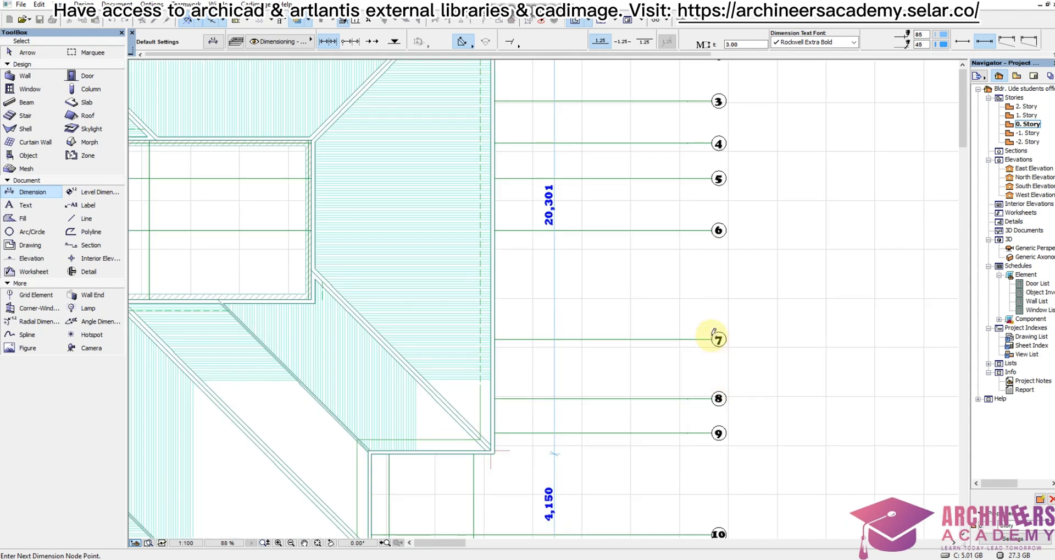
click(711, 339)
click(711, 398)
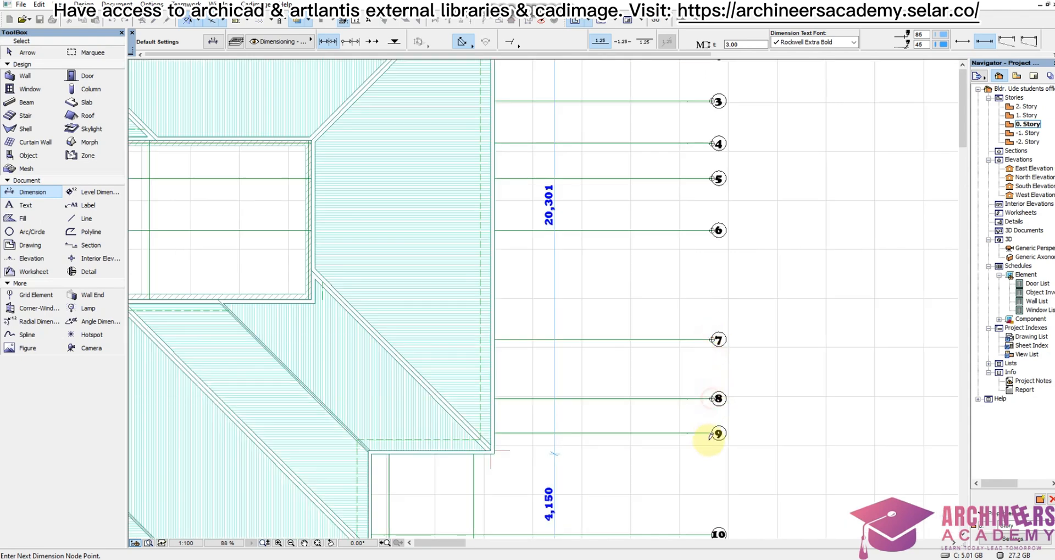
scroll(714, 424, down, 3)
scroll(709, 420, up, 3)
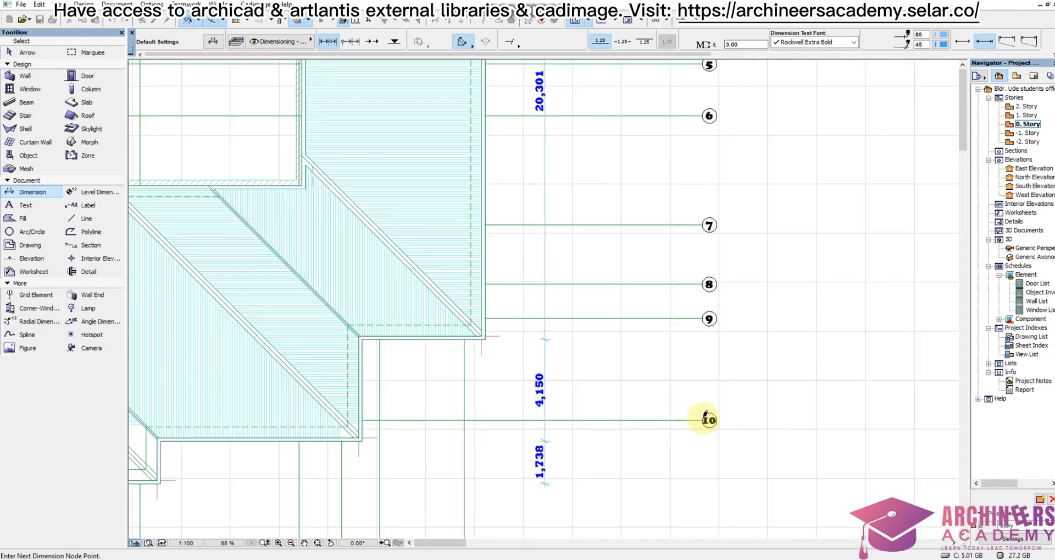
click(709, 420)
- Finish picking nodes and place the vertical grid dimension chain between the roof edge chain and the numbered grid markers
scroll(663, 404, down, 3)
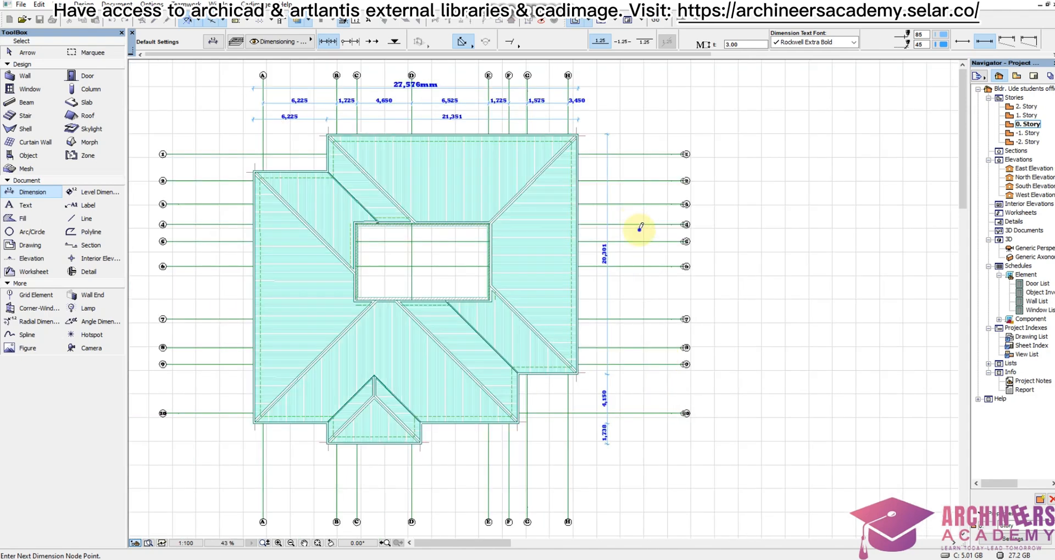
right_click(639, 228)
click(665, 314)
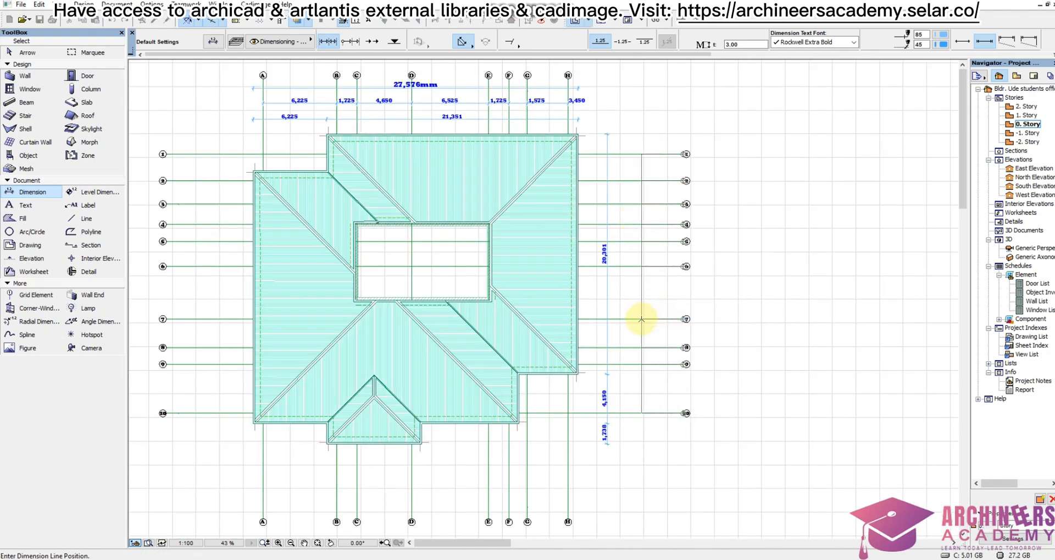
click(640, 325)
- Dimension the overall roof depth from the upper-right eave corner to the front gable corner, placed just outside the grid chain
scroll(576, 136, up, 5)
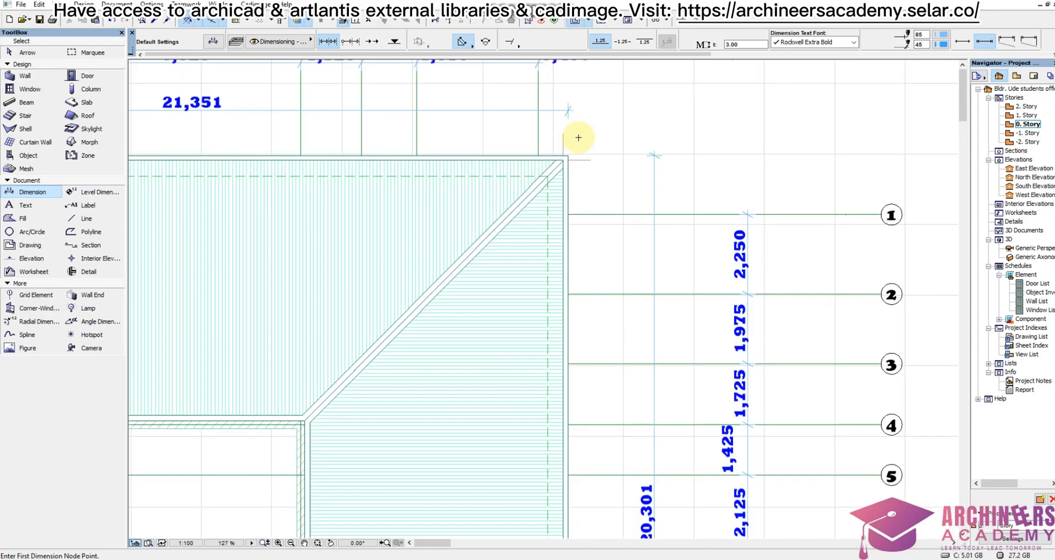
scroll(562, 437, down, 7)
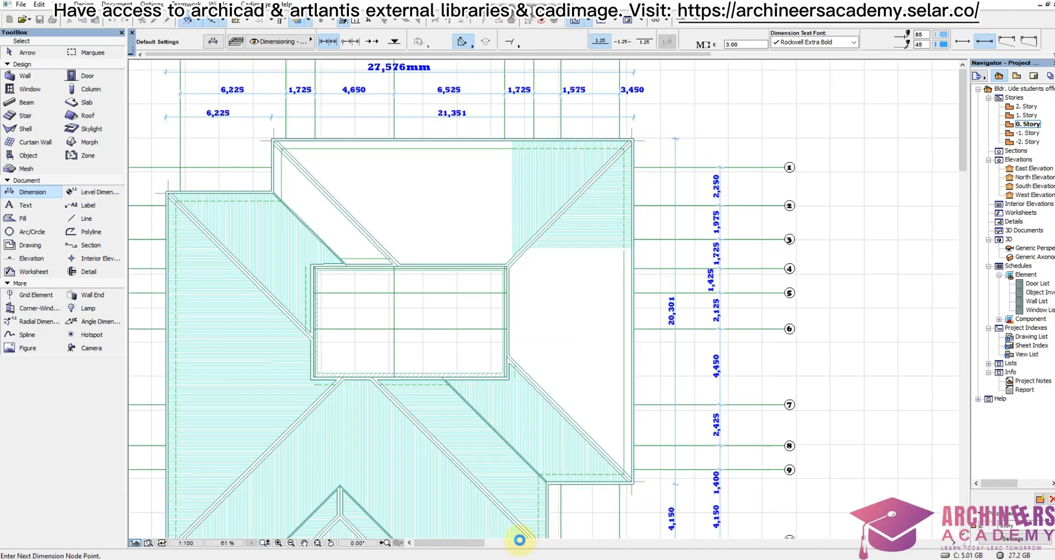
scroll(487, 467, up, 4)
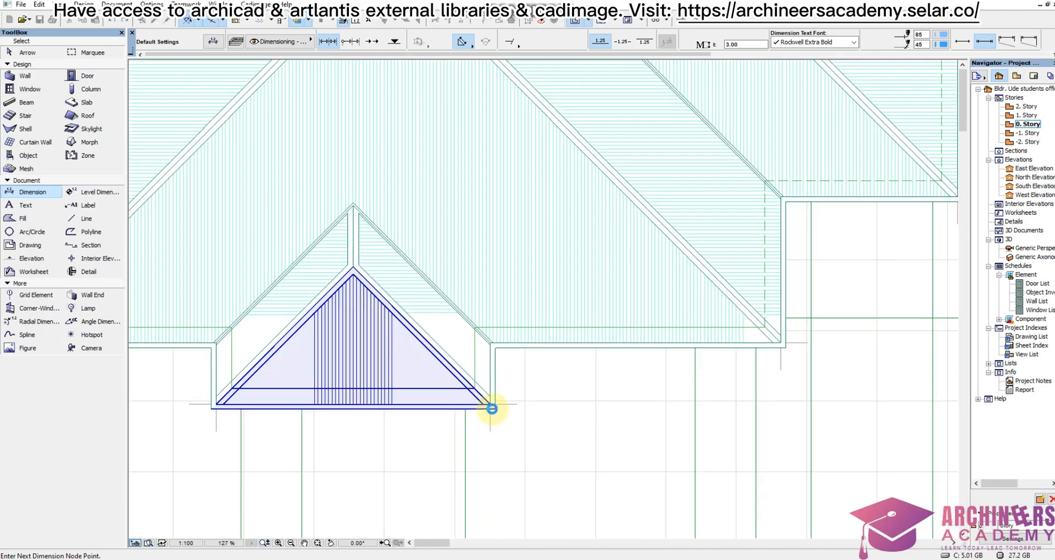
click(495, 406)
scroll(523, 396, down, 5)
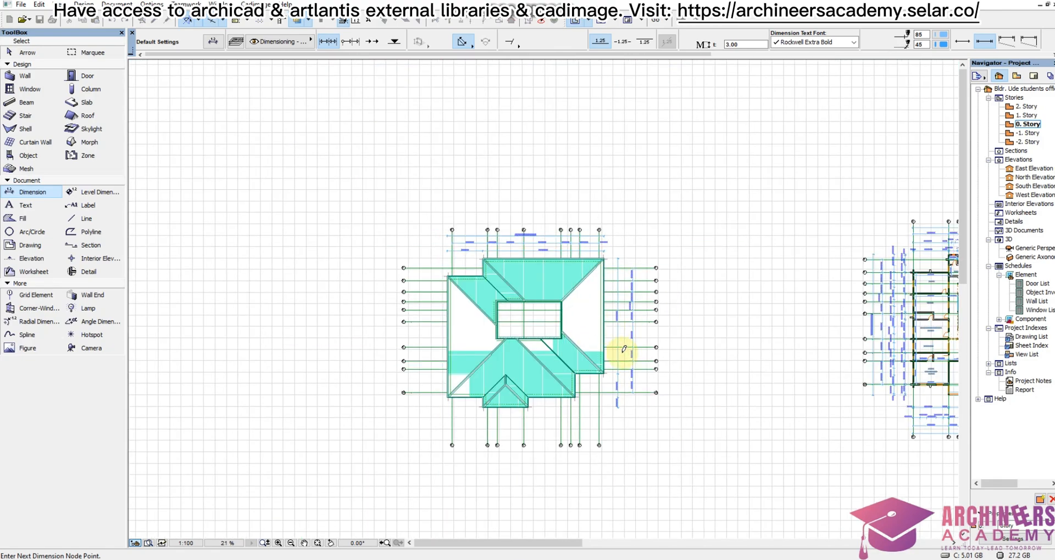
scroll(605, 344, up, 2)
right_click(670, 318)
click(690, 393)
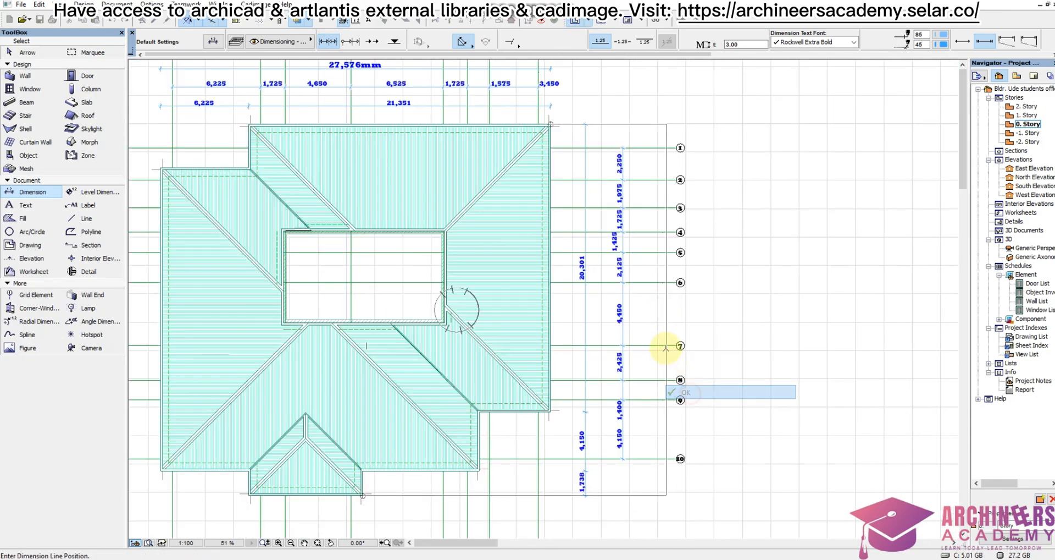
click(669, 315)
- Change the overall roof depth text to the custom text 26,189mm and enlarge its text height
scroll(665, 314, up, 2)
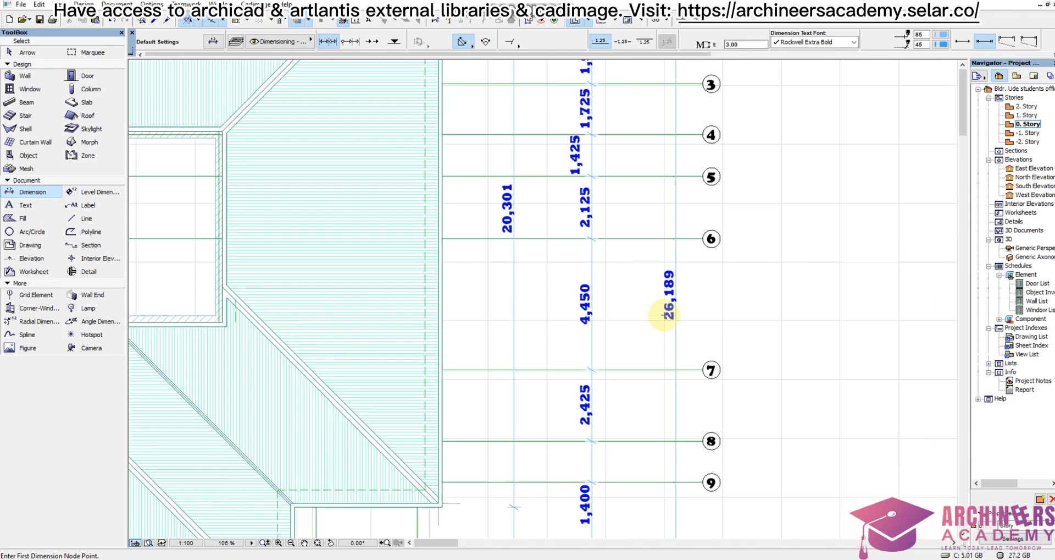
shift+click(672, 322)
right_click(626, 267)
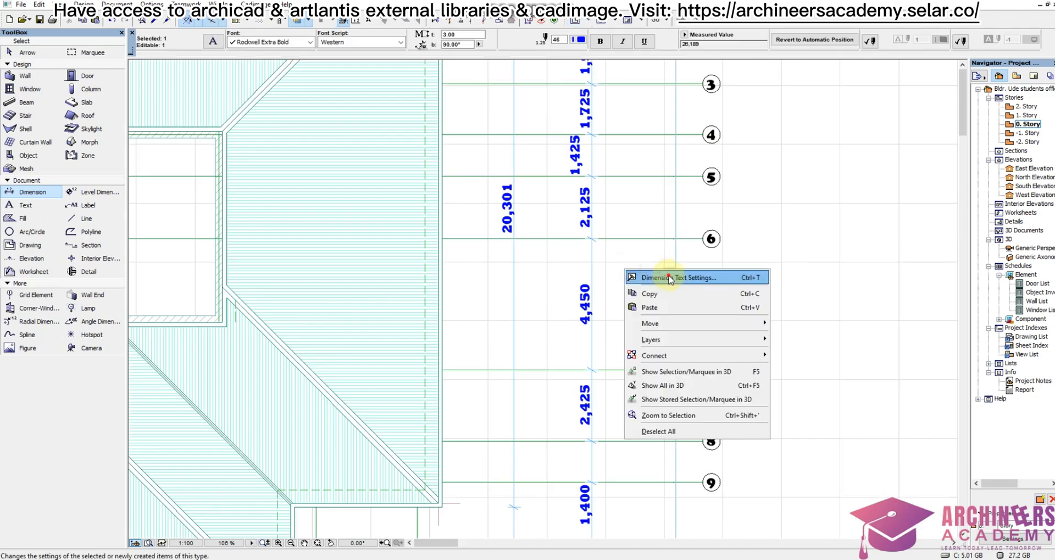
click(669, 278)
text(26, 189mm)
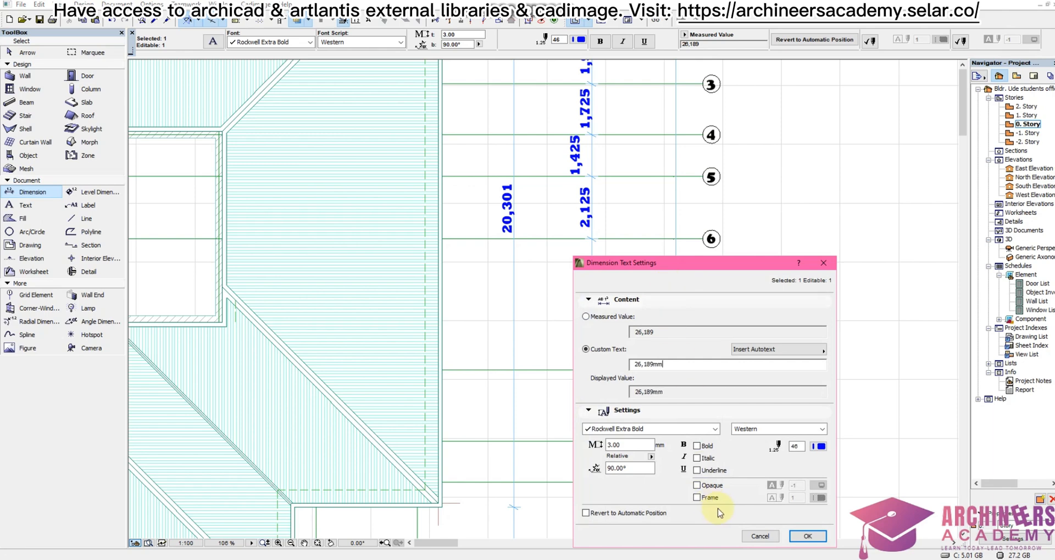
click(807, 536)
- Pick the lower-right, stepped, both front gable and lower-left eave corners as nodes of a horizontal dimension chain
scroll(725, 345, down, 3)
scroll(726, 345, up, 5)
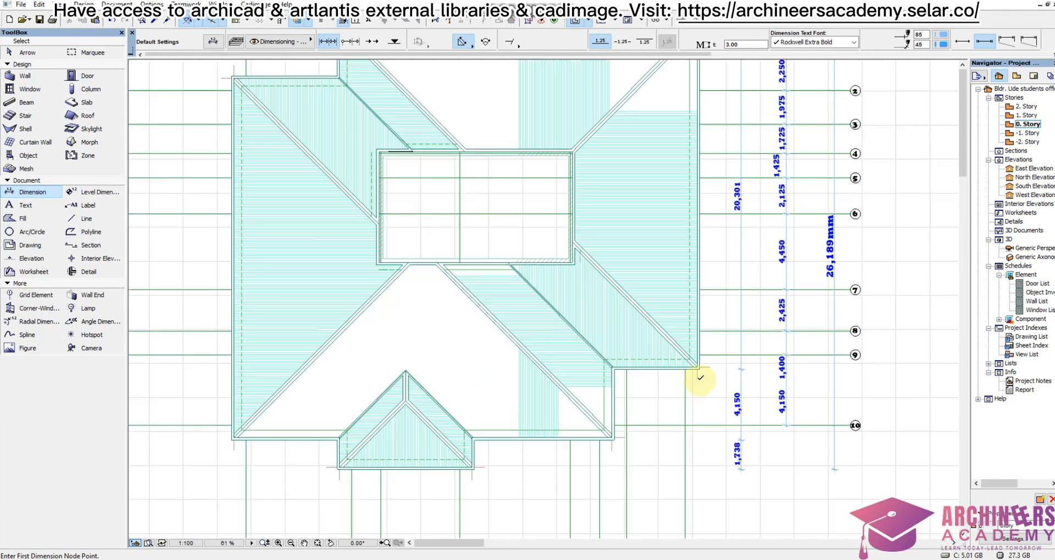
click(700, 357)
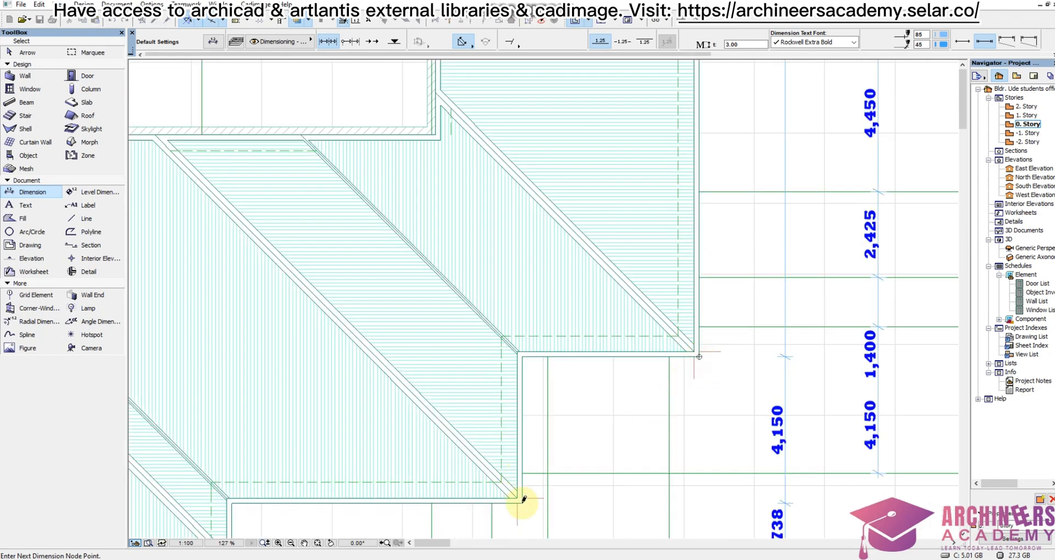
click(523, 501)
scroll(526, 503, down, 3)
scroll(558, 353, up, 3)
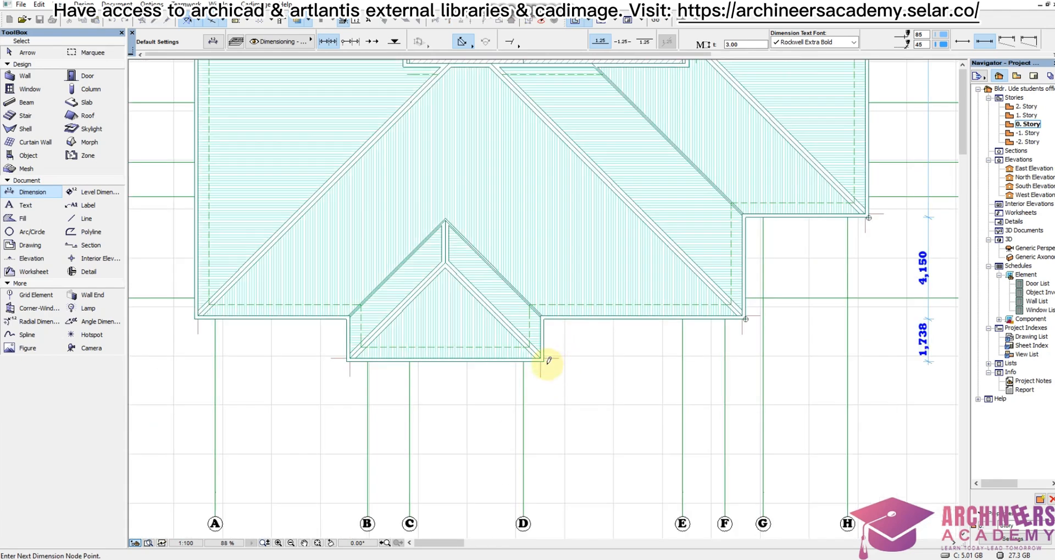
click(544, 360)
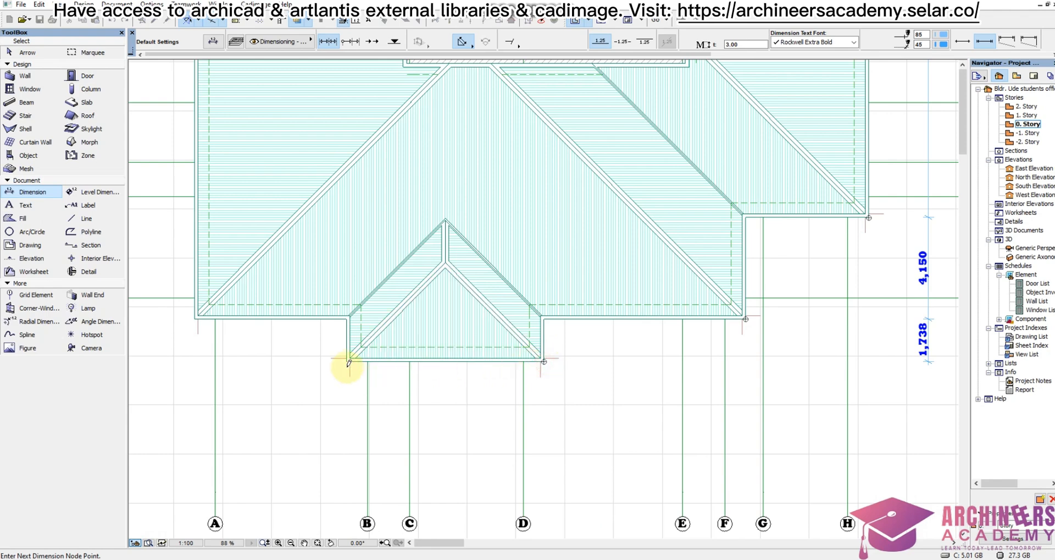
click(347, 361)
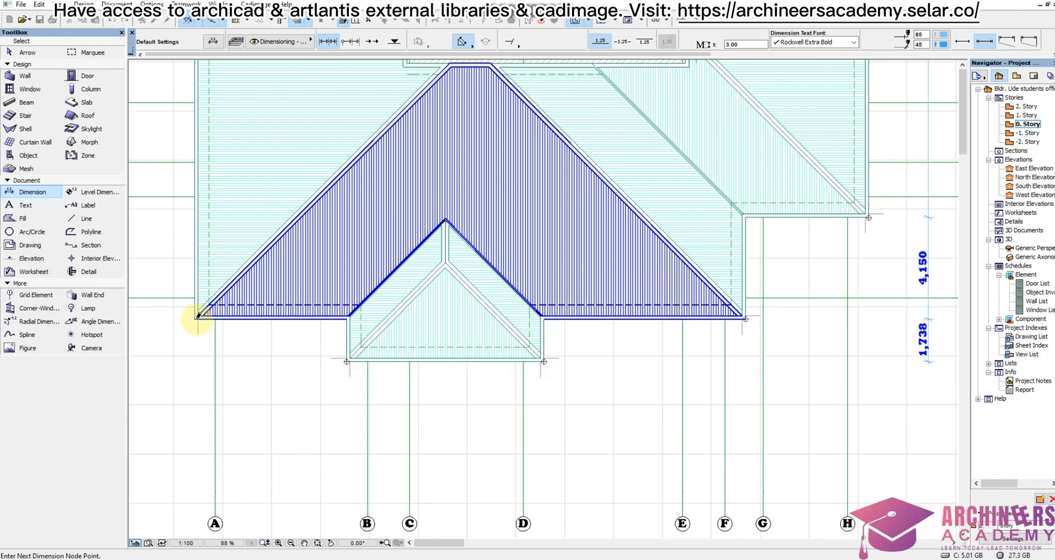
scroll(182, 330, up, 5)
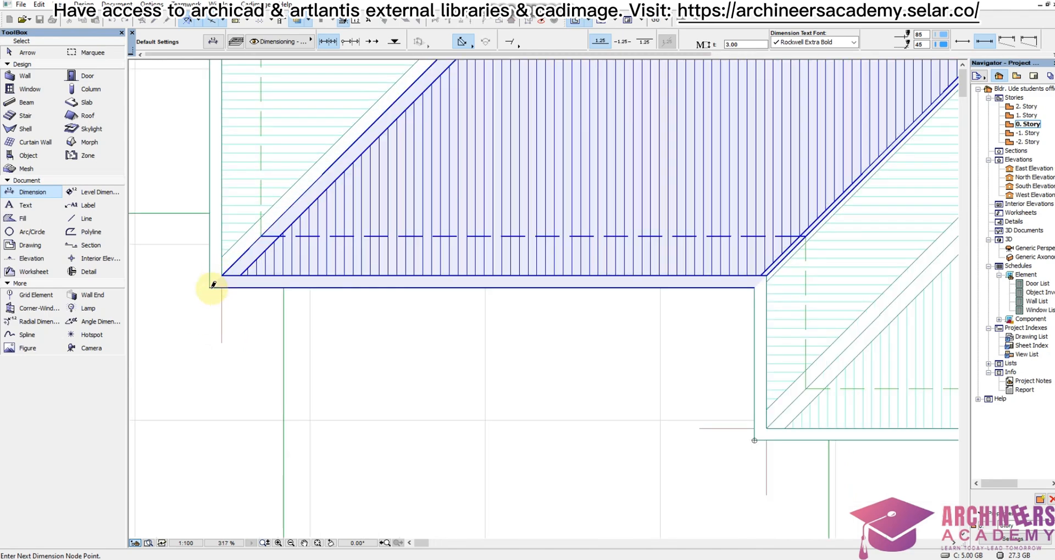
click(211, 285)
- Finish picking nodes and place the horizontal roof edge dimension chain just below the front gable eave
scroll(547, 395, down, 5)
right_click(542, 378)
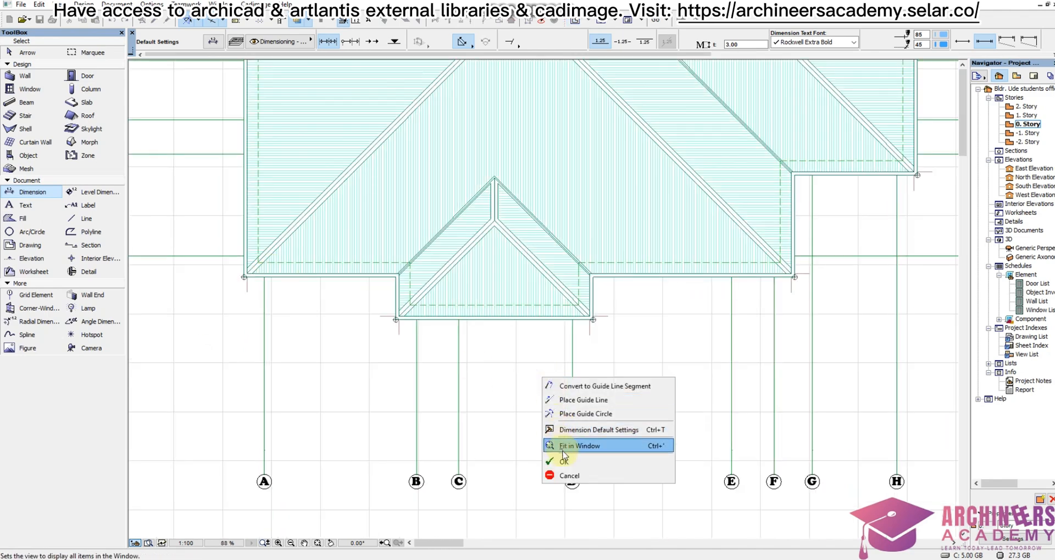
click(511, 448)
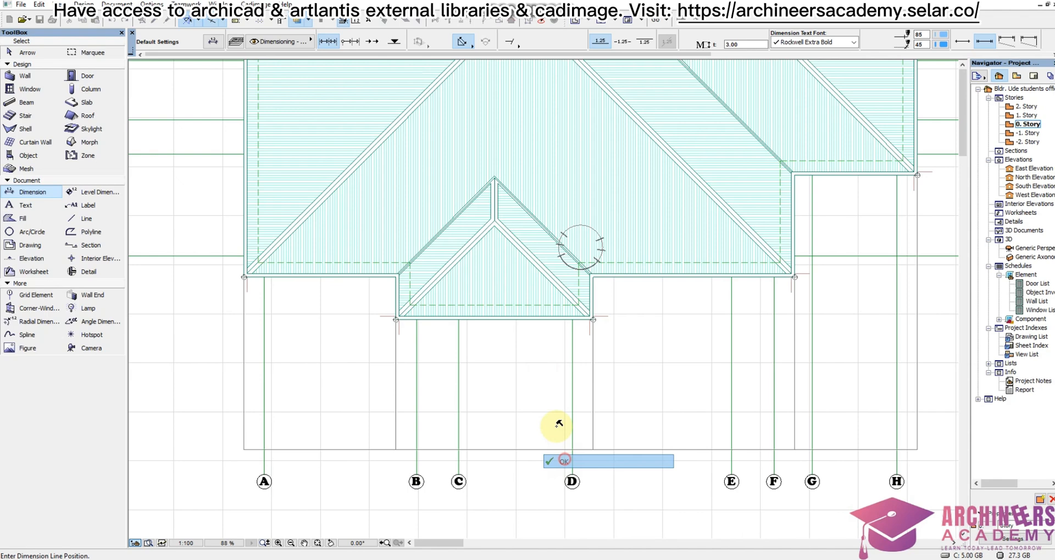
click(565, 348)
shift+drag(556, 361, 558, 337)
click(555, 379)
click(557, 396)
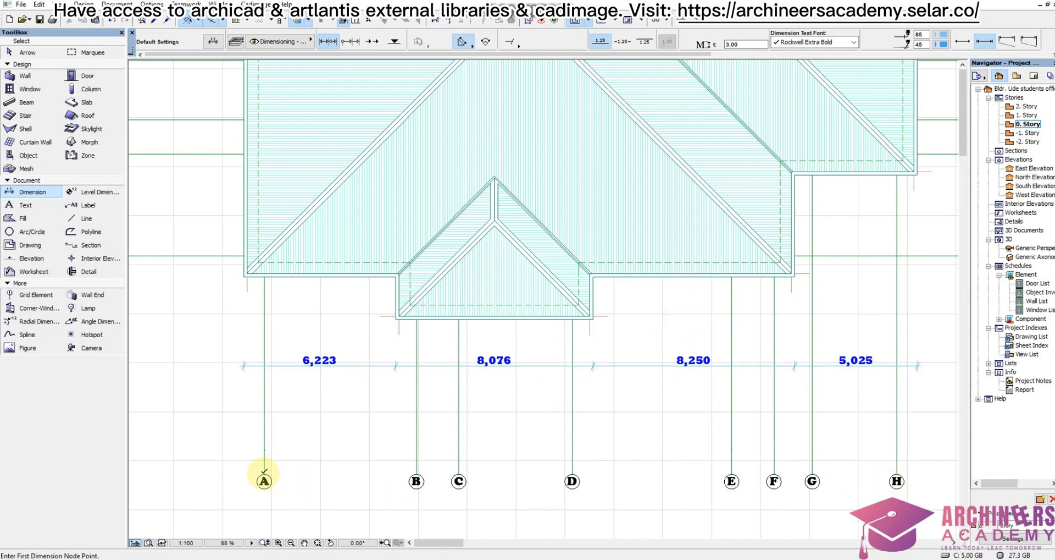
- Pick the lower ends of lettered grid lines A through H as nodes of a horizontal dimension chain
click(264, 472)
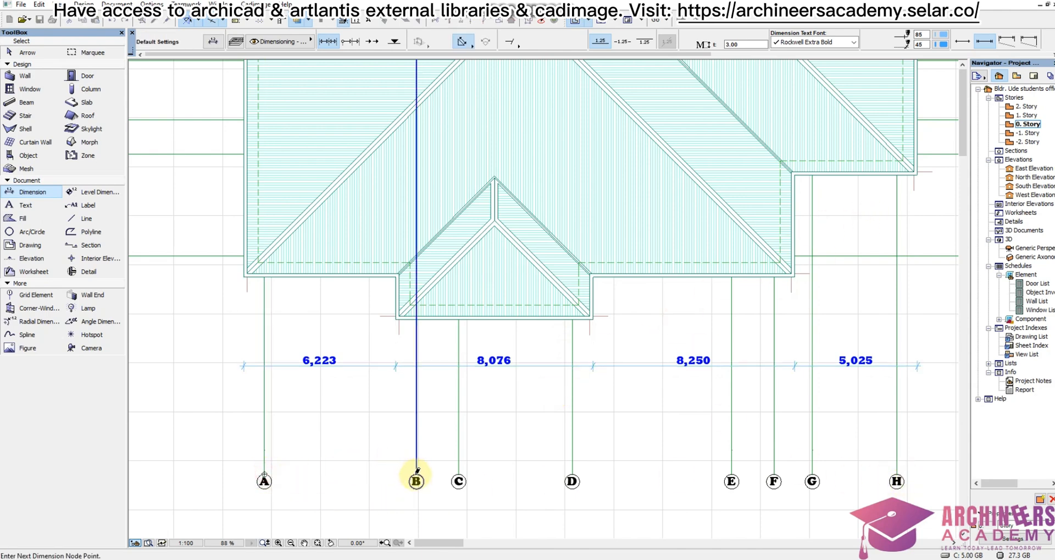
click(416, 471)
click(459, 472)
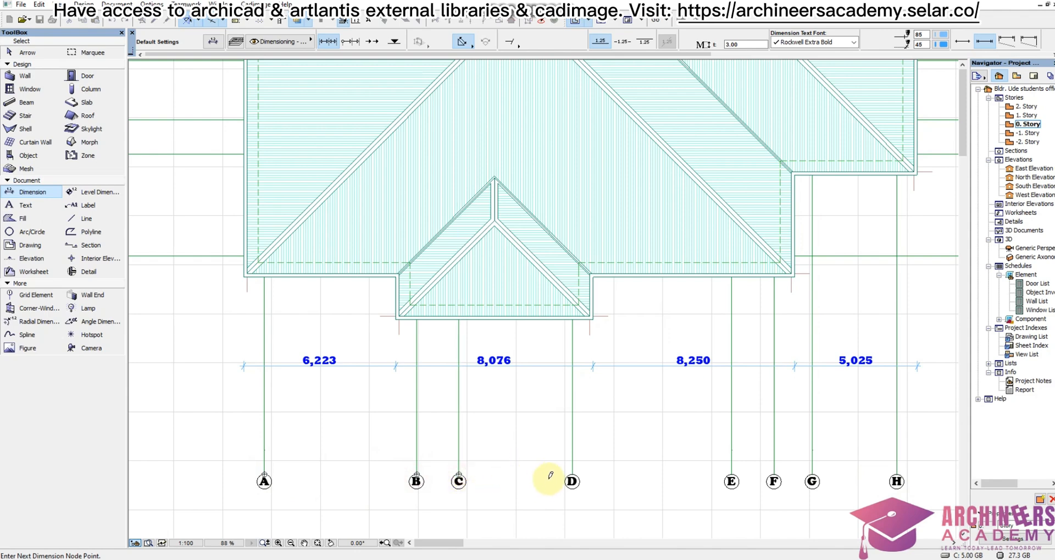
click(573, 473)
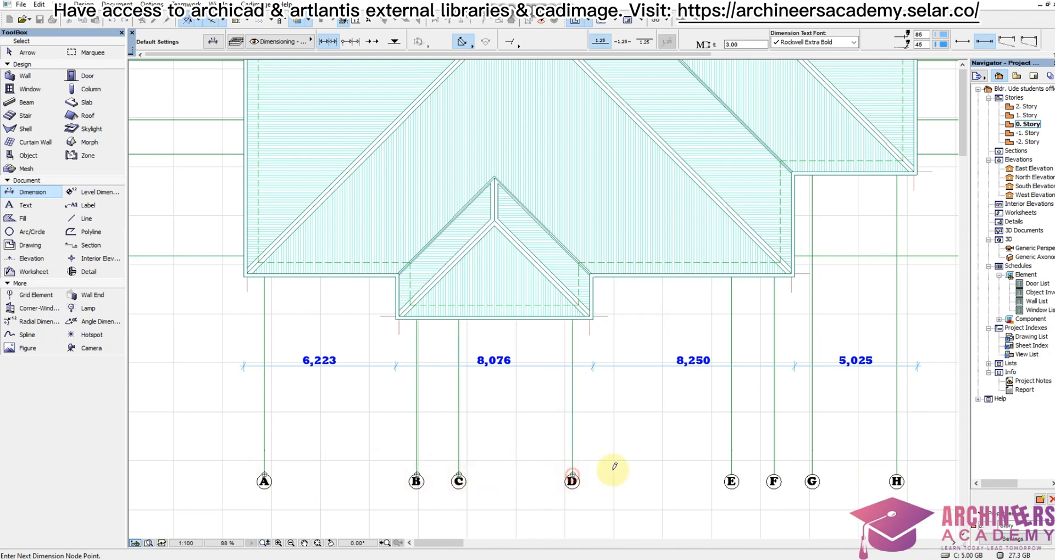
click(731, 473)
click(775, 473)
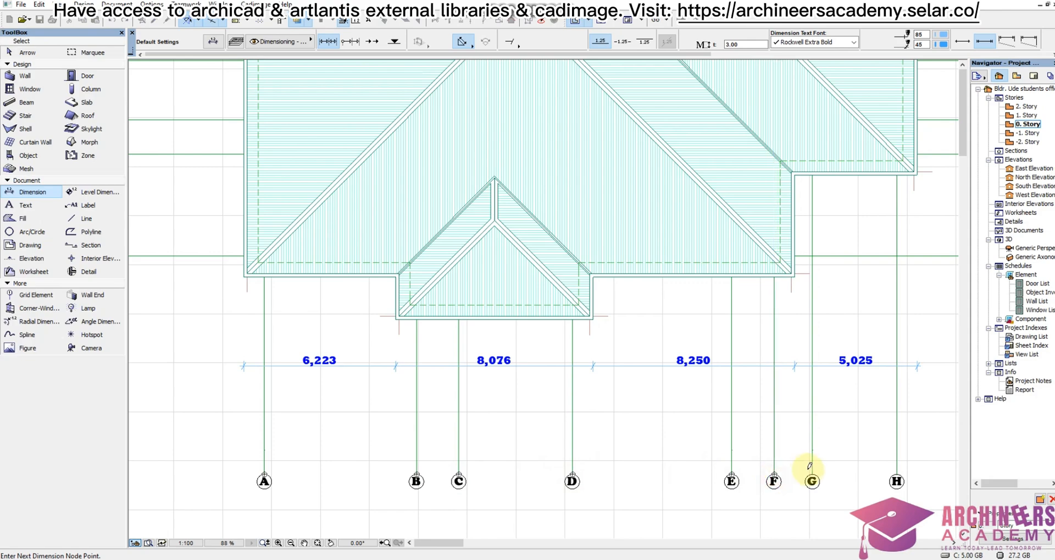
click(813, 473)
scroll(627, 460, down, 5)
scroll(739, 467, up, 5)
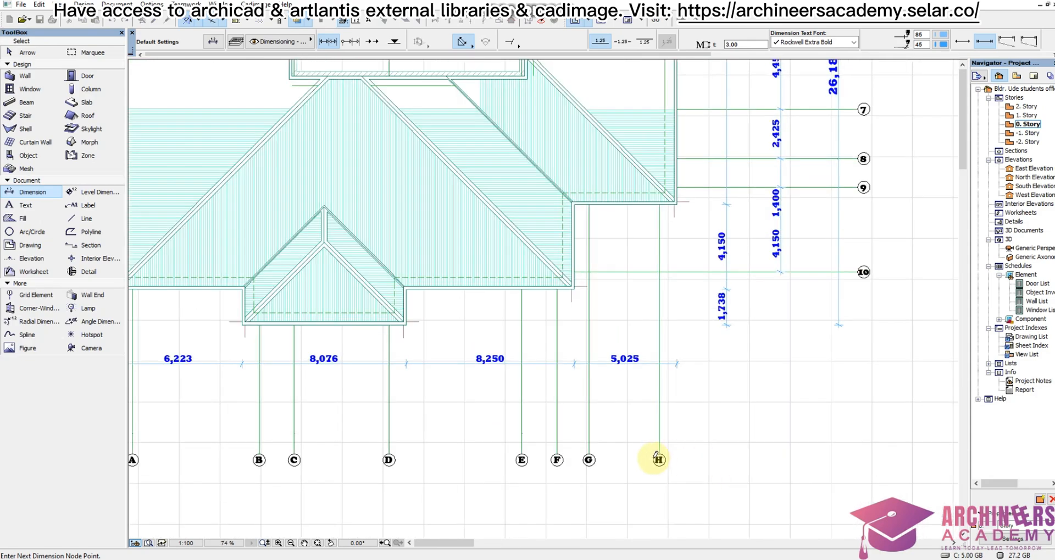
click(661, 456)
- Finish picking nodes and place the lettered grid dimension chain between the front roof edge chain and the grid markers
scroll(766, 406, down, 4)
scroll(767, 404, up, 3)
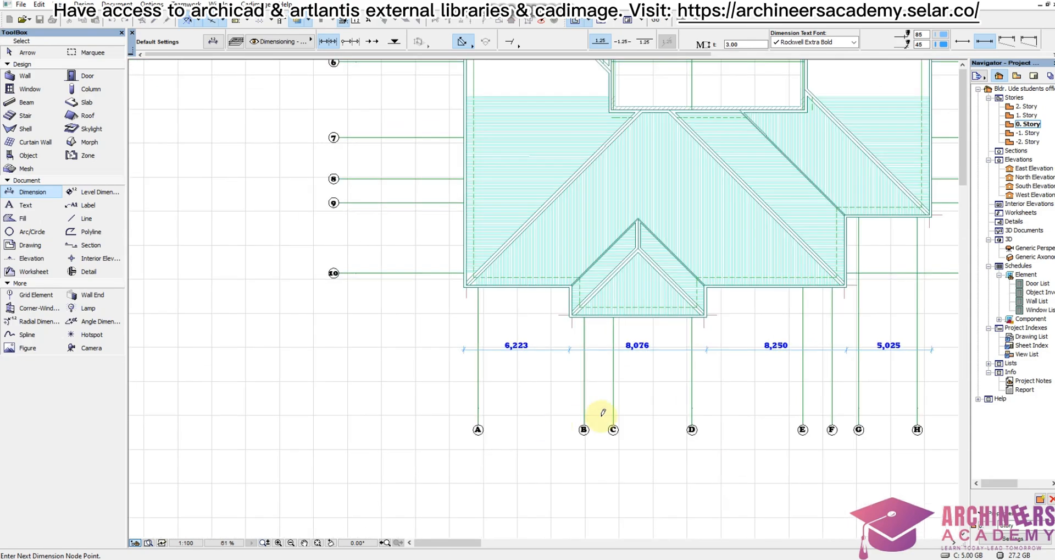
right_click(643, 461)
click(684, 469)
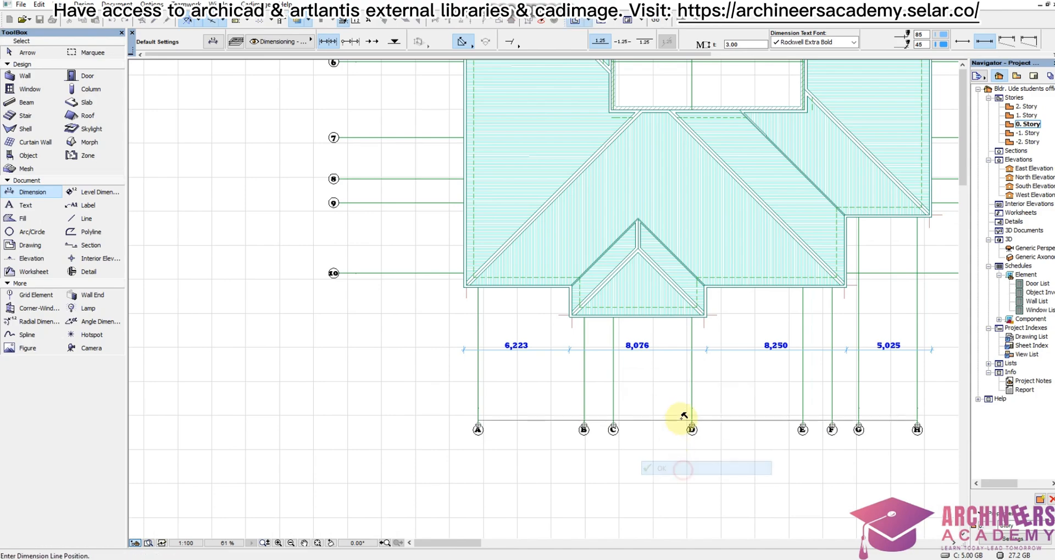
click(713, 381)
- Place an overall horizontal dimension from the lower-left eave corner to the right eave corner, just above the lower grid markers
scroll(470, 383, down, 3)
scroll(545, 395, up, 2)
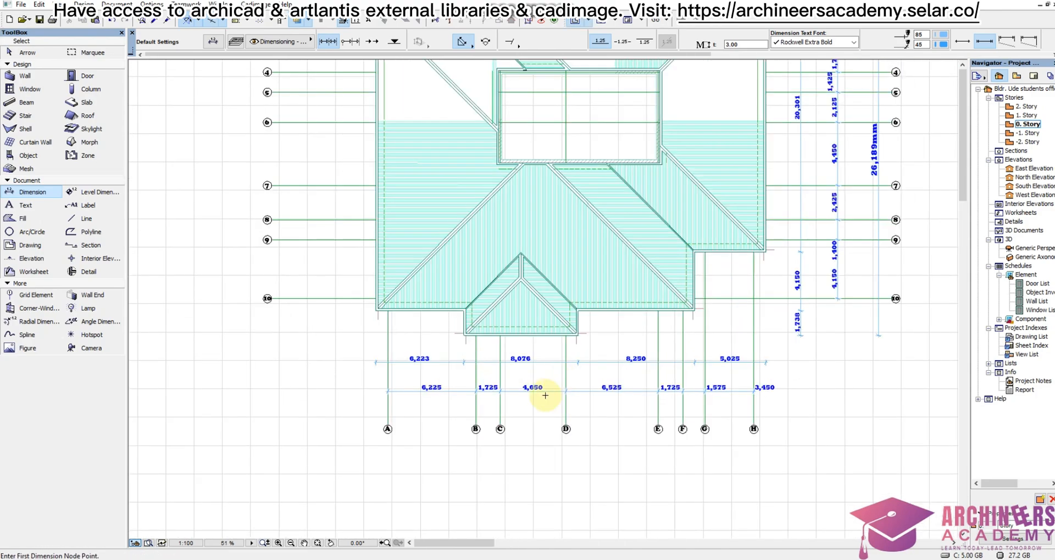
scroll(385, 322, up, 7)
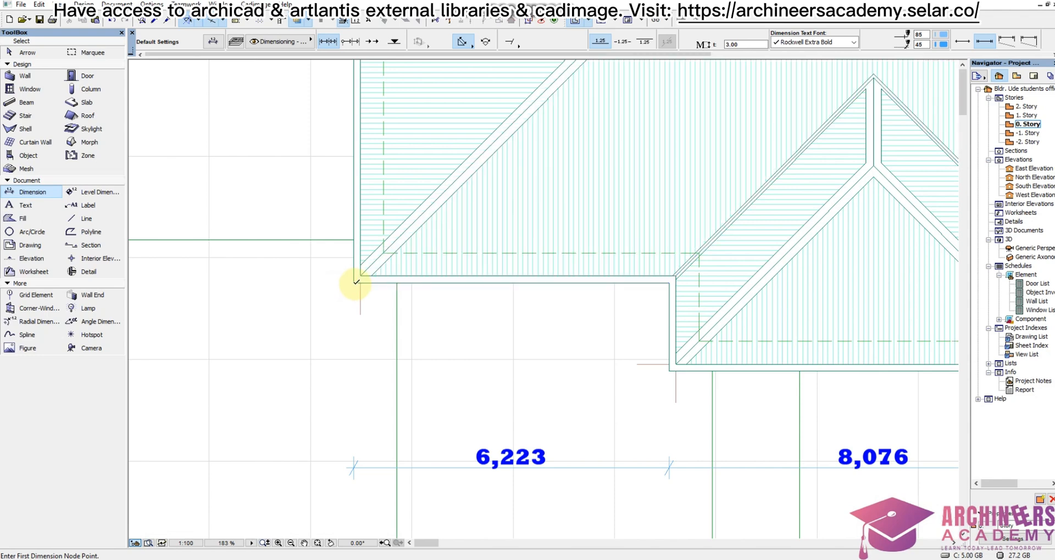
scroll(355, 281, up, 3)
click(355, 281)
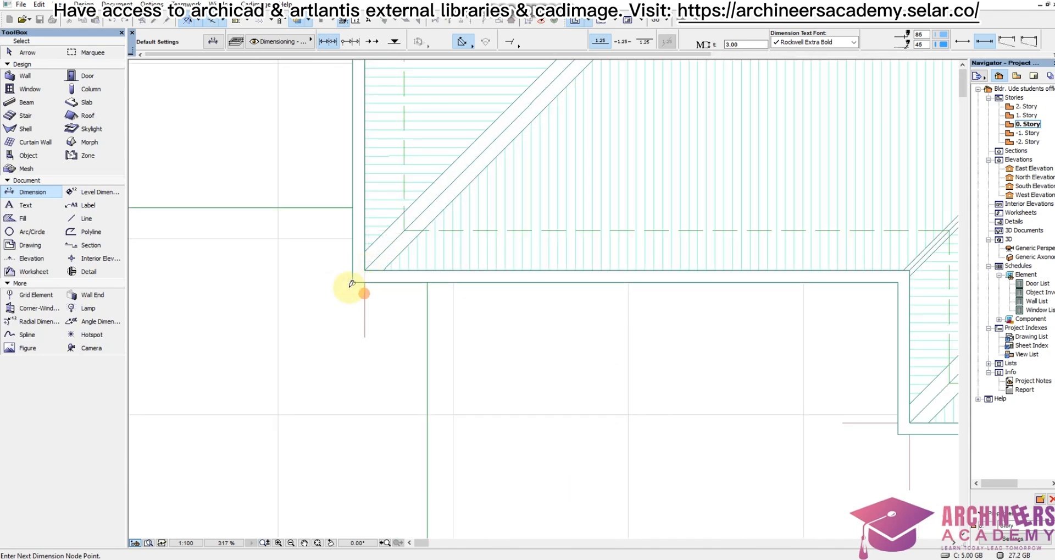
scroll(352, 283, down, 5)
scroll(707, 228, up, 4)
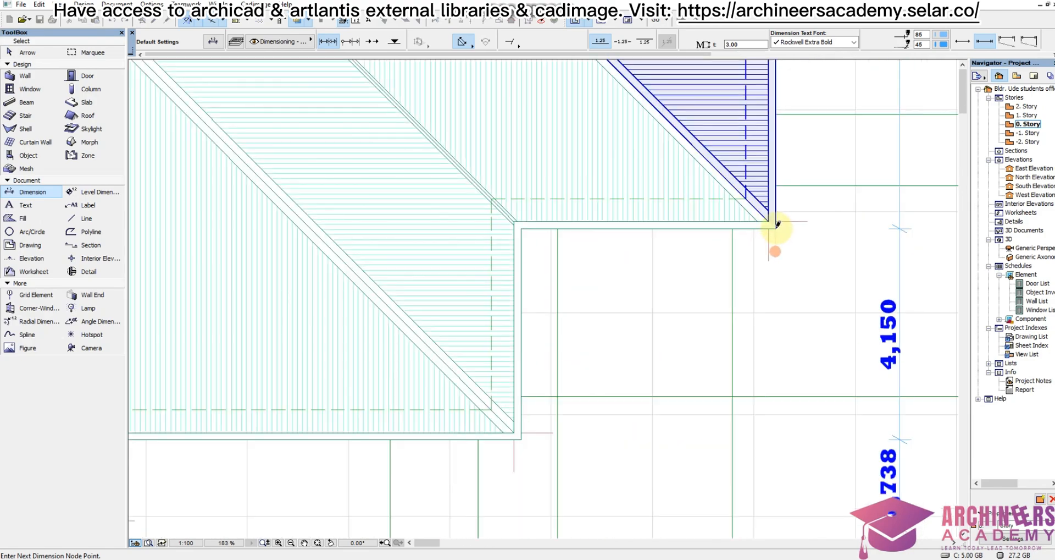
scroll(777, 224, down, 6)
scroll(661, 320, up, 4)
right_click(636, 293)
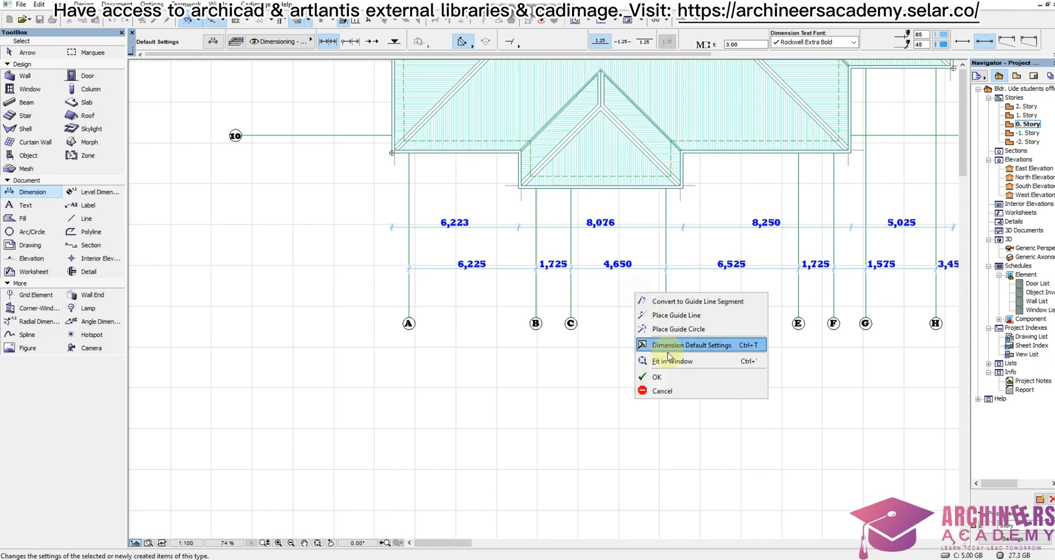
click(674, 382)
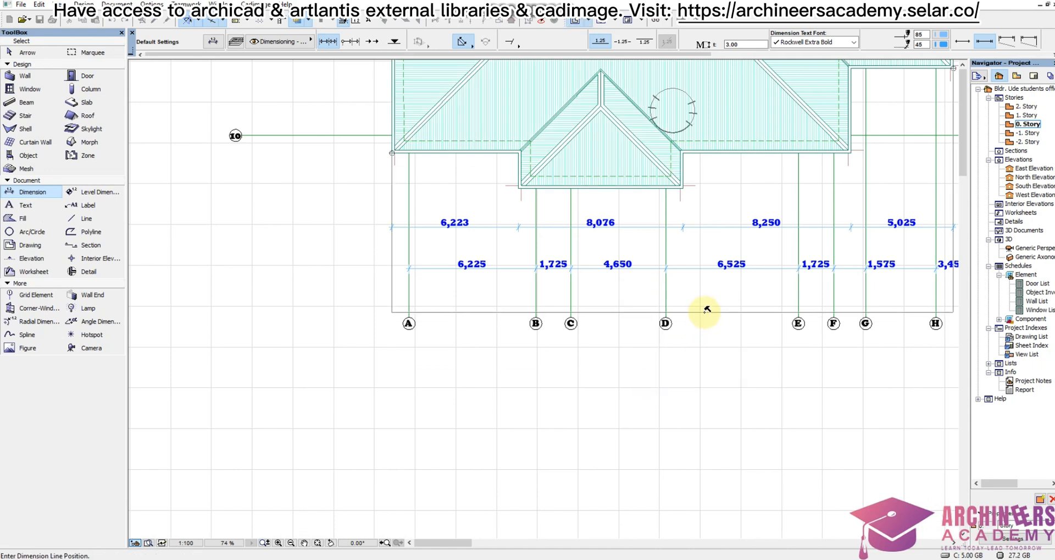
click(702, 315)
- Replace the front lettered grid and overall dimension chains with copies of the rear grid and overall chains
shift+click(708, 268)
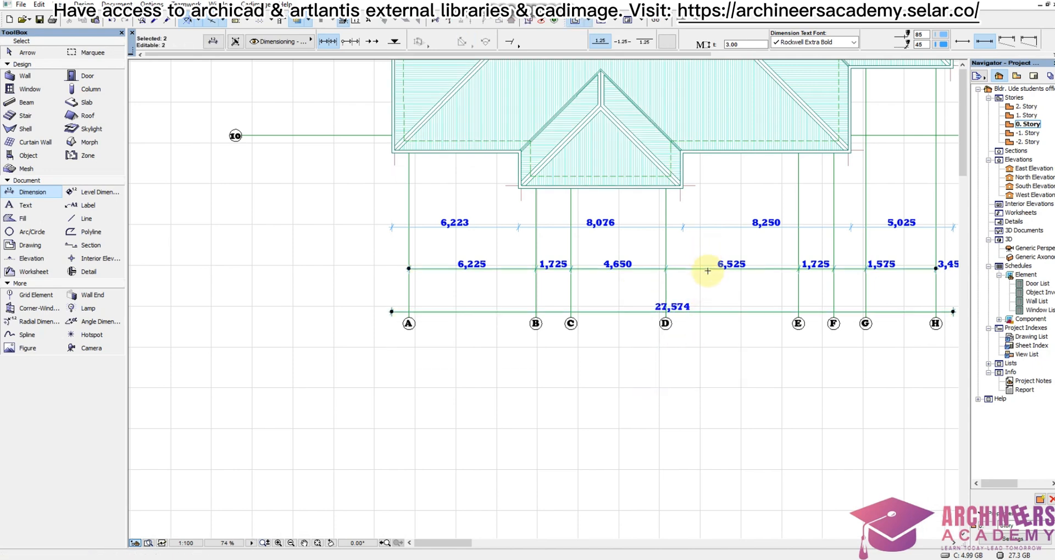
key(Delete)
scroll(537, 337, down, 5)
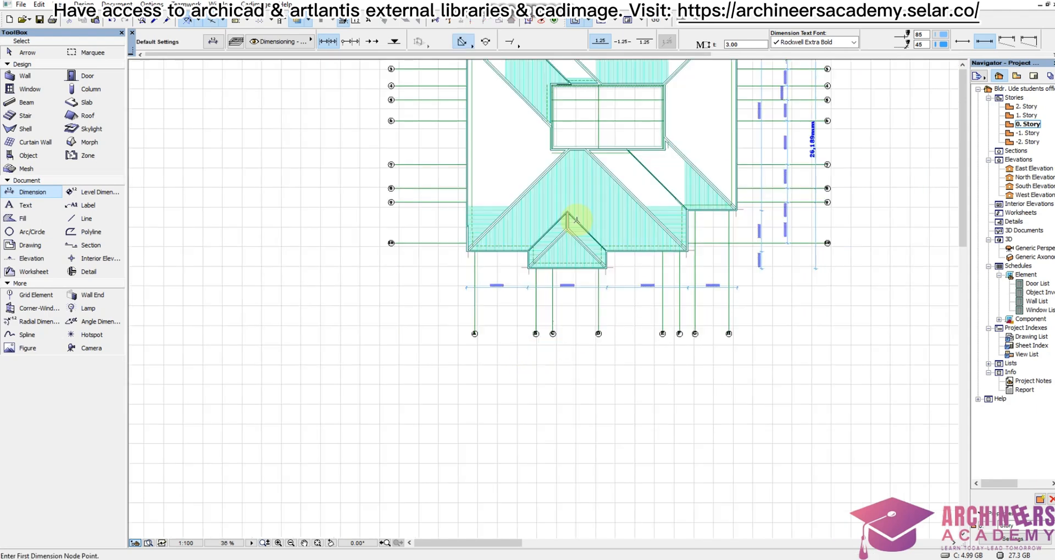
scroll(606, 102, up, 2)
scroll(606, 102, up, 4)
shift+click(555, 174)
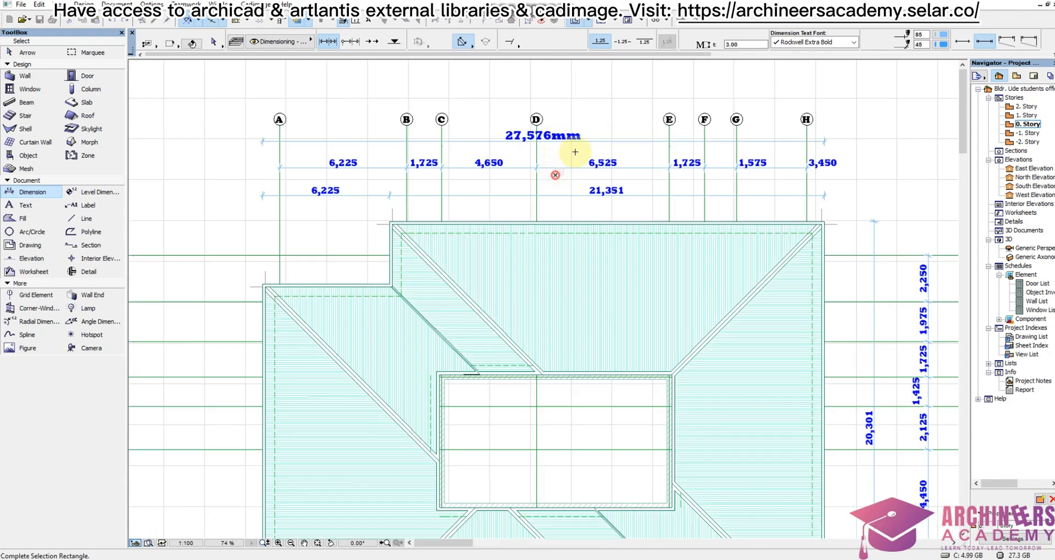
shift+click(580, 132)
key(ctrl+shift+d)
click(569, 168)
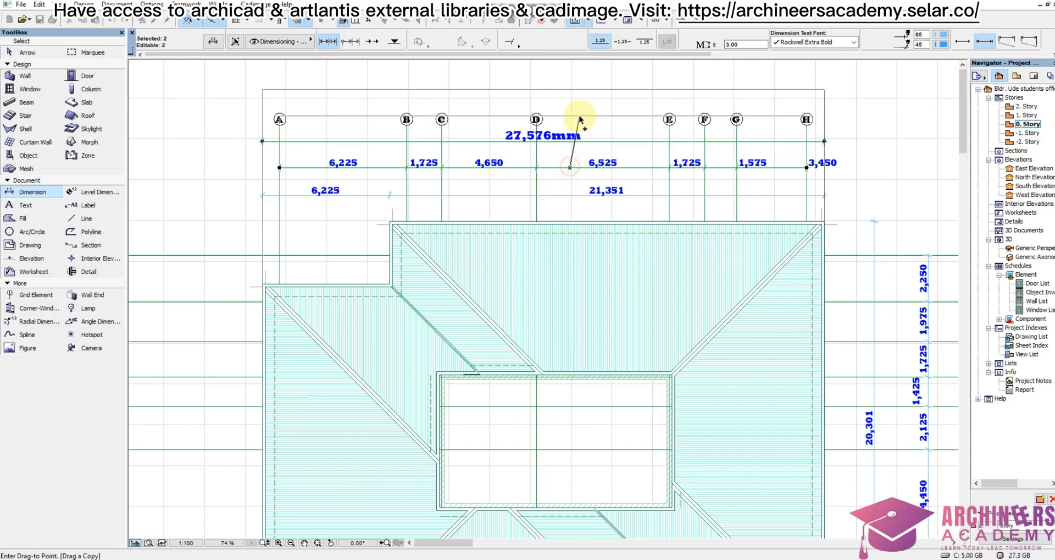
scroll(579, 117, down, 7)
scroll(569, 222, up, 5)
scroll(584, 295, up, 4)
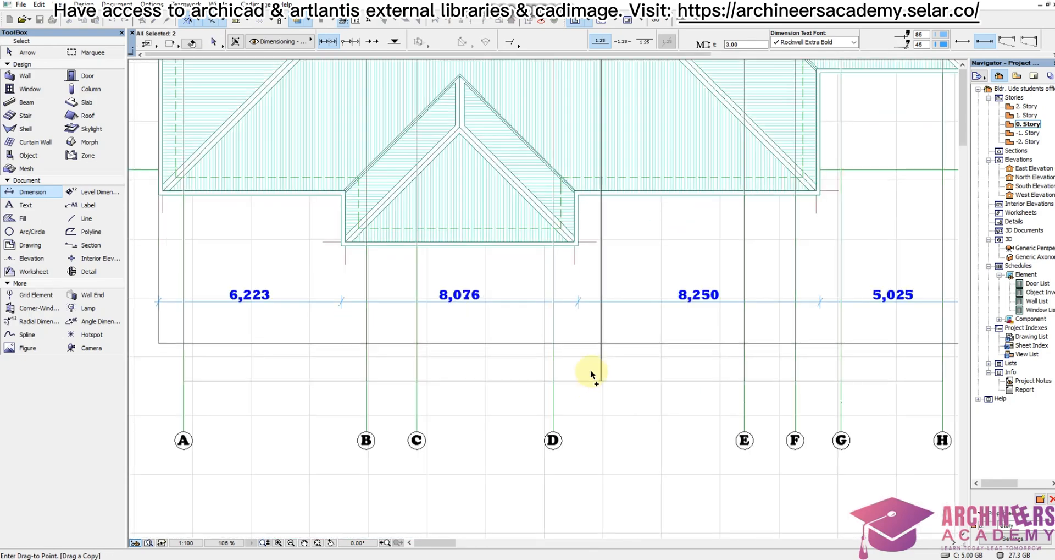
click(601, 357)
- Move the copied overall width dimension below the front grid chain, just above the lettered grid markers
click(616, 340)
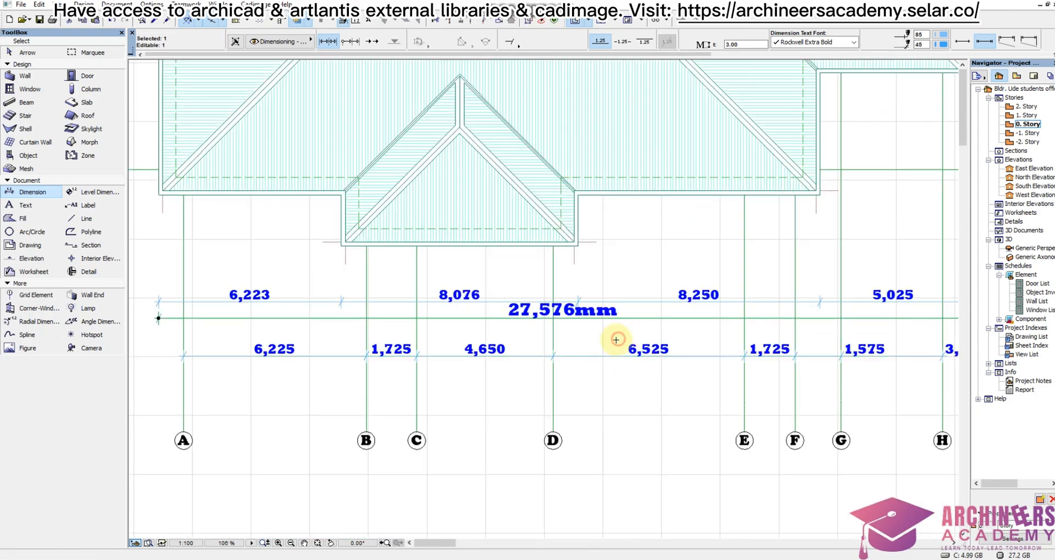
drag(615, 340, 622, 431)
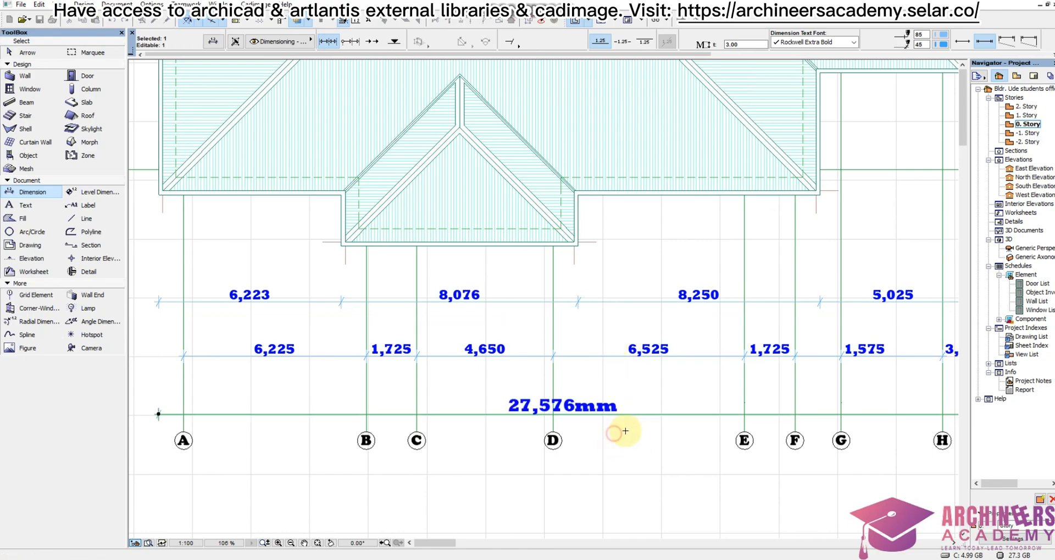
- Pick the rear, stepped, lower-left eave and front gable corners as nodes of a vertical roof edge dimension chain
scroll(643, 398, down, 5)
scroll(581, 267, up, 3)
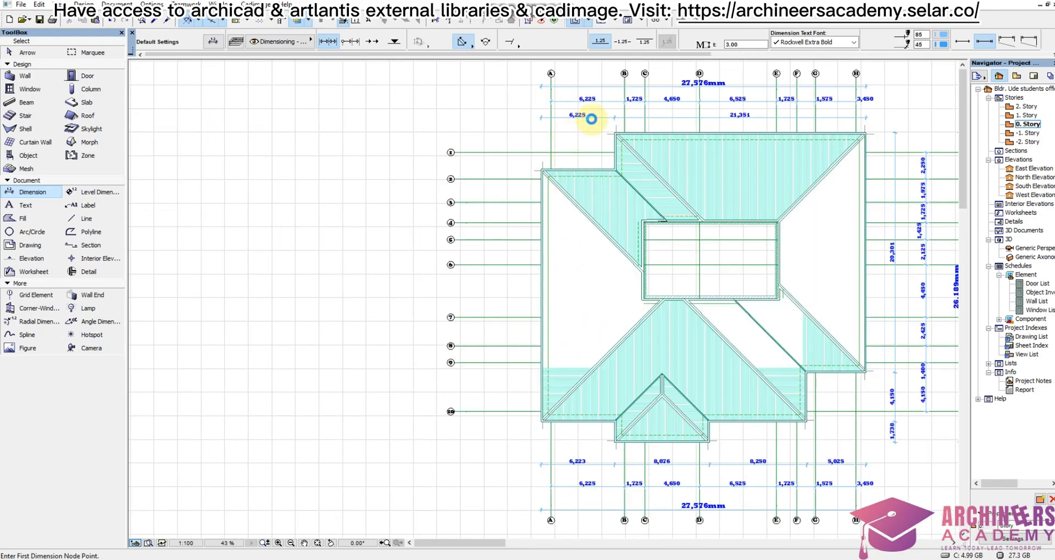
scroll(615, 134, up, 5)
click(632, 144)
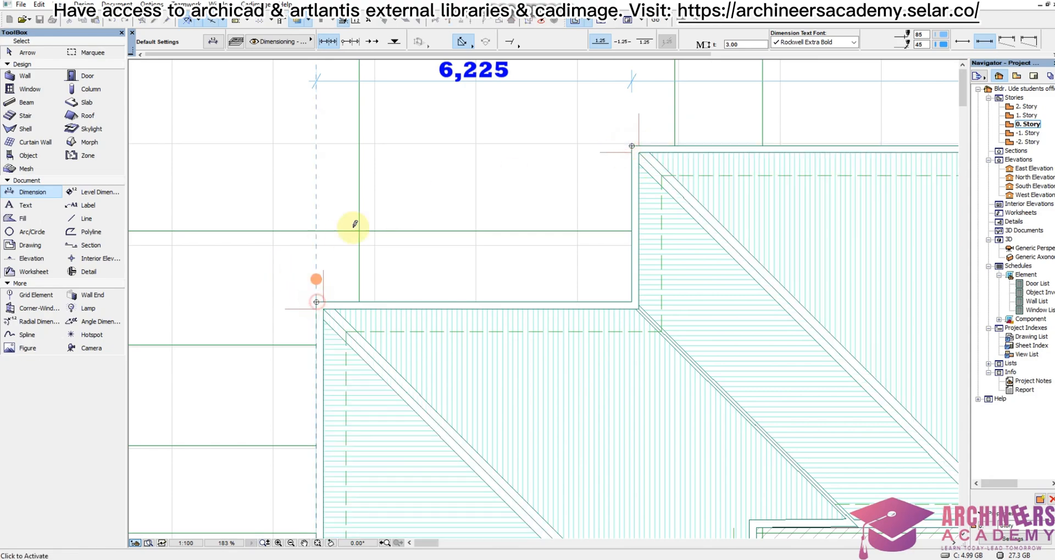
scroll(365, 271, down, 6)
scroll(379, 385, up, 4)
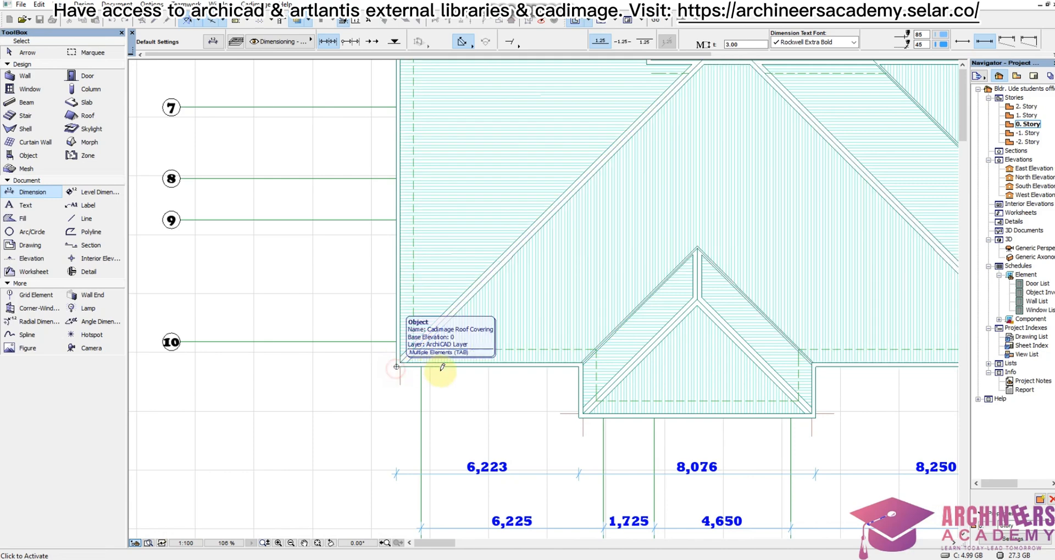
scroll(397, 364, up, 2)
click(600, 412)
- Finish picking nodes and place the vertical roof edge dimension chain just outside the roof's left edge
scroll(601, 412, down, 9)
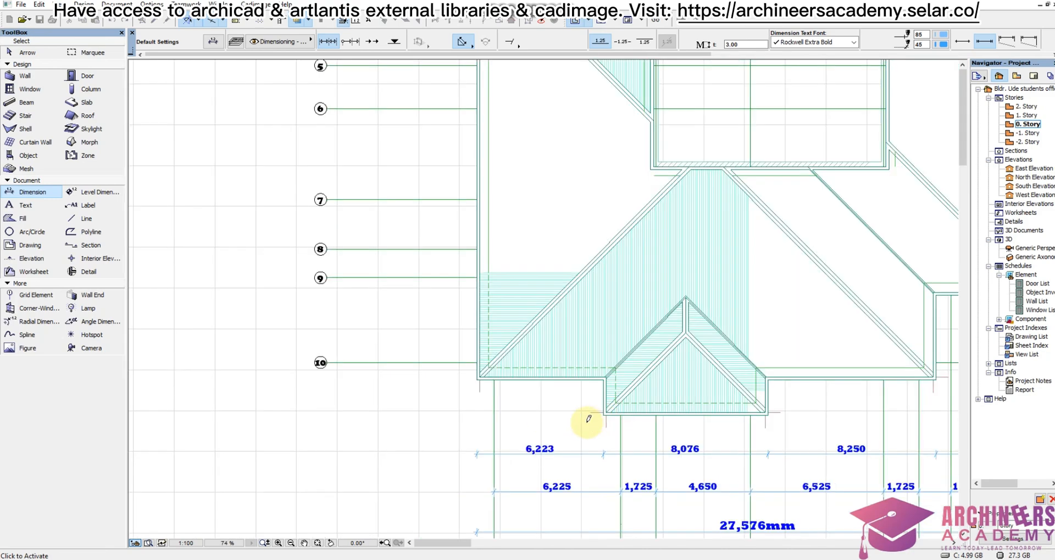
scroll(535, 240, up, 4)
right_click(495, 217)
click(544, 302)
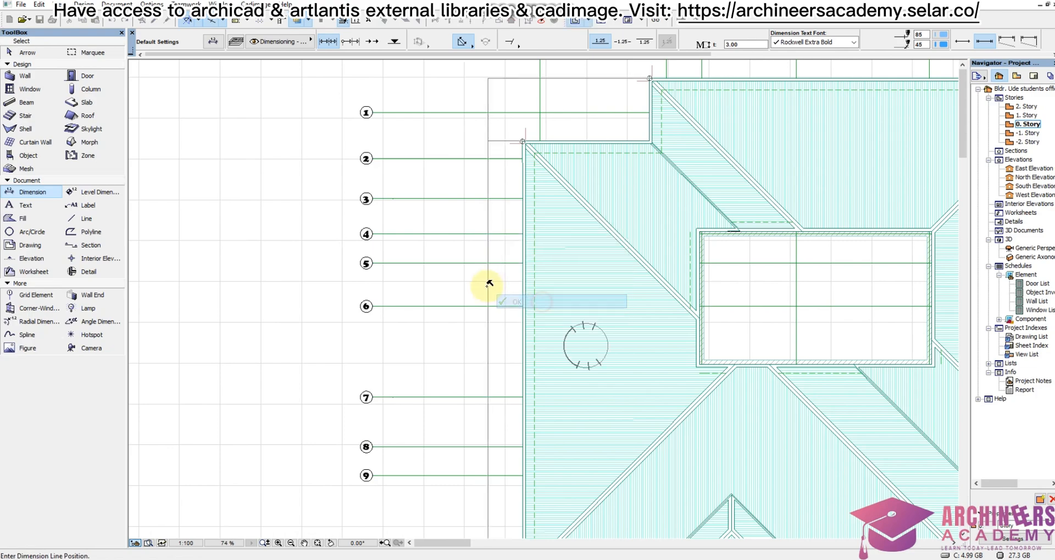
click(489, 284)
- Copy the right side's numbered grid and overall dimension chains to the roof's left side, and move the overall copy outside the grid chain
scroll(484, 284, down, 5)
scroll(474, 284, down, 2)
scroll(535, 281, up, 4)
scroll(613, 316, up, 3)
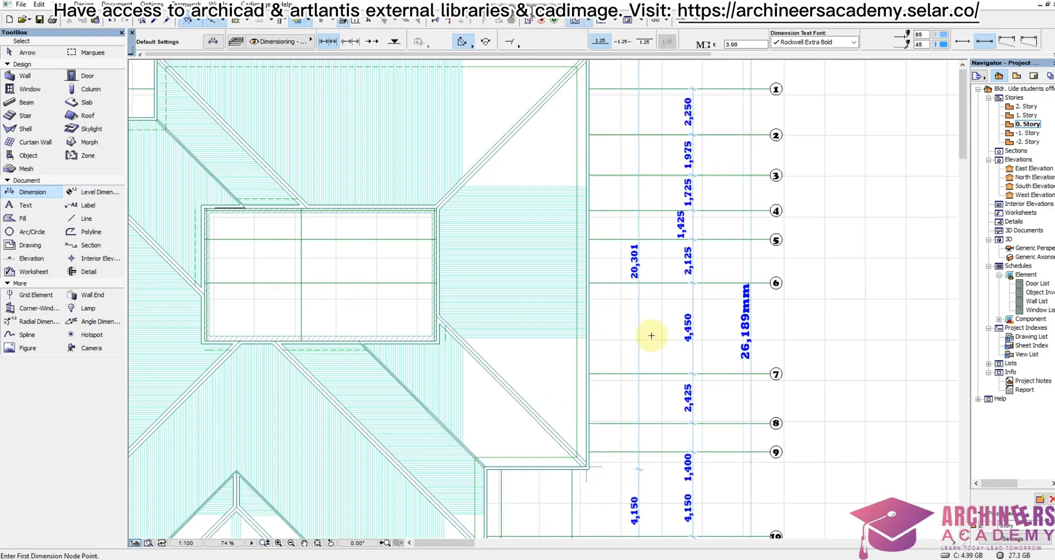
shift+click(787, 337)
click(692, 323)
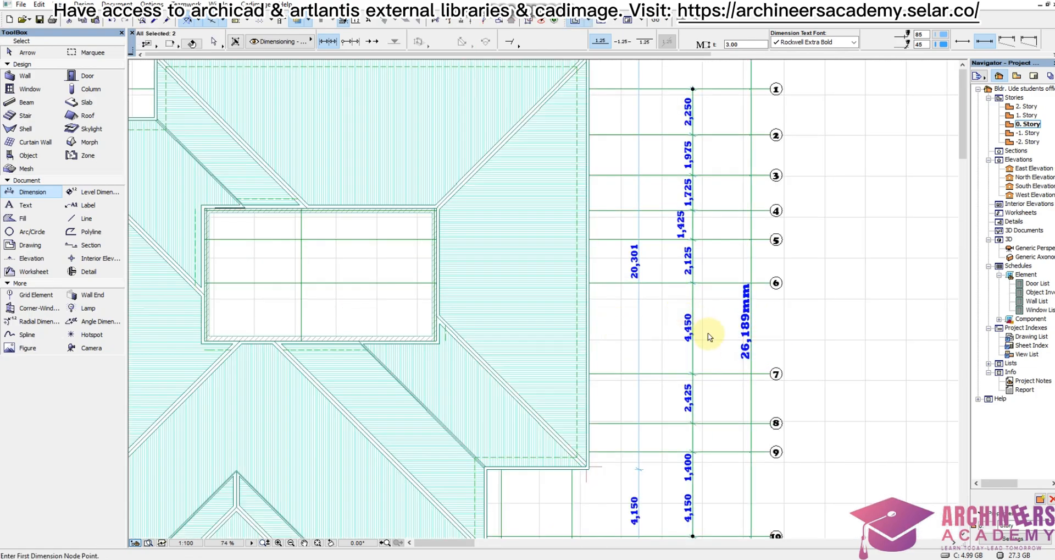
click(707, 345)
scroll(734, 351, down, 5)
scroll(530, 365, up, 3)
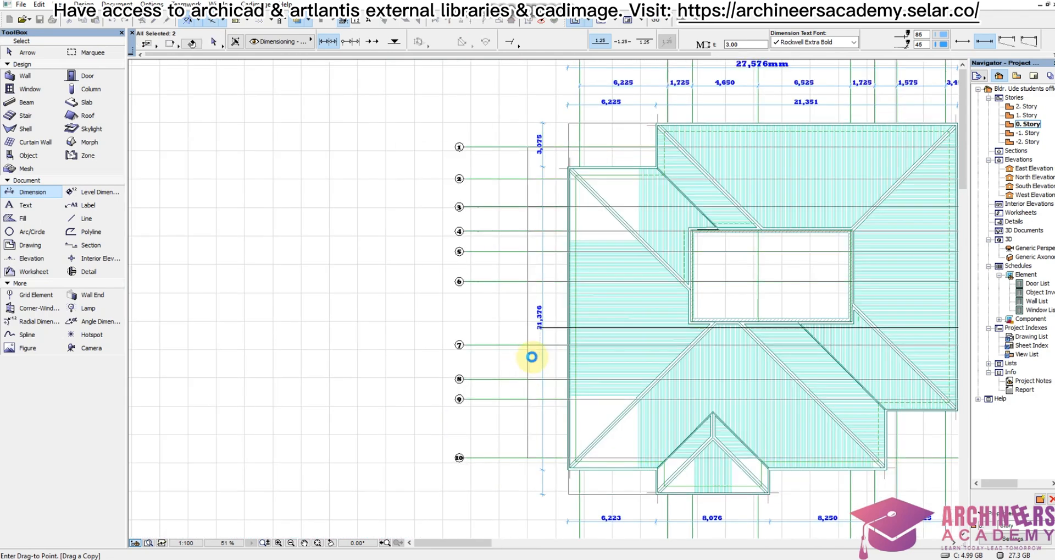
click(527, 365)
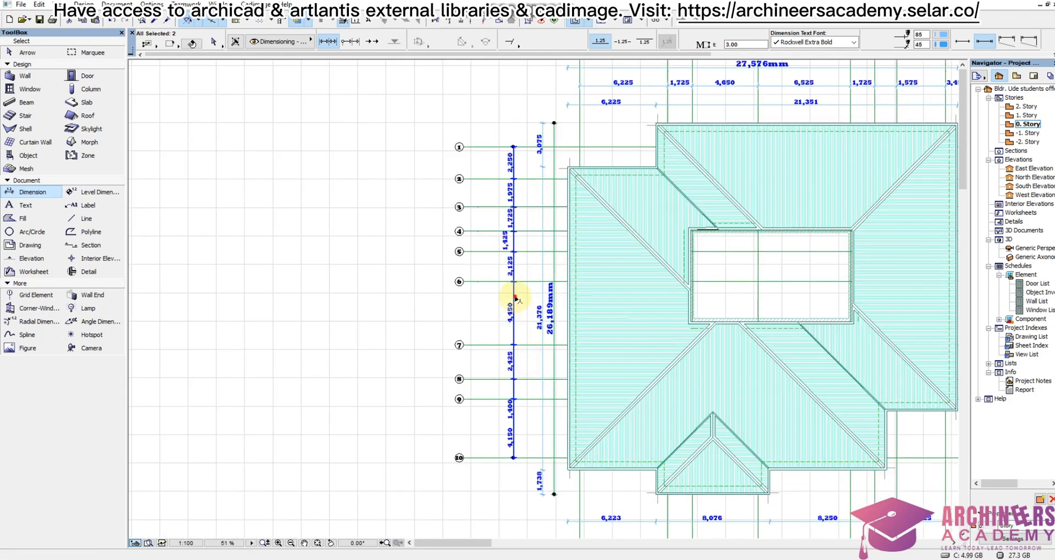
click(553, 347)
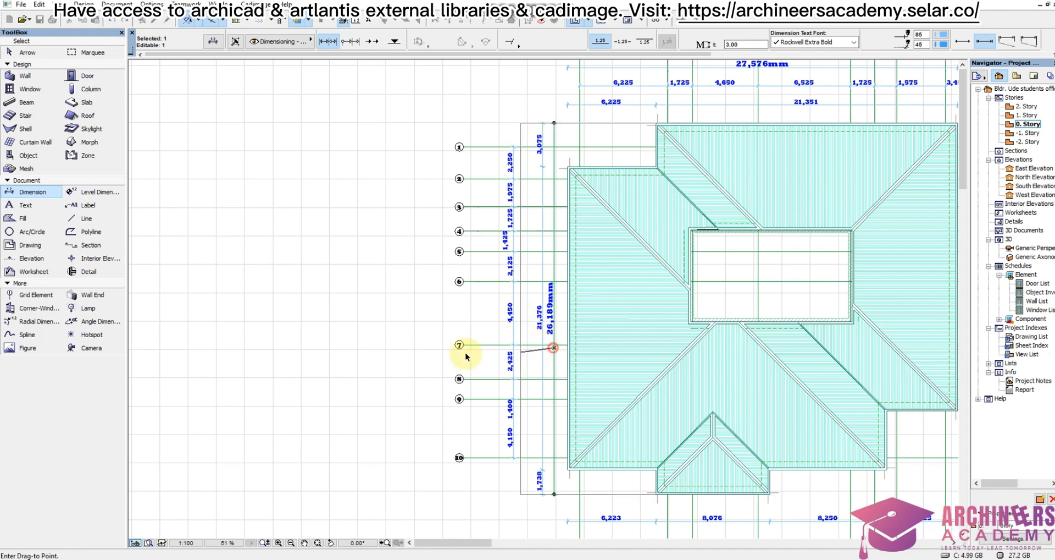
click(432, 302)
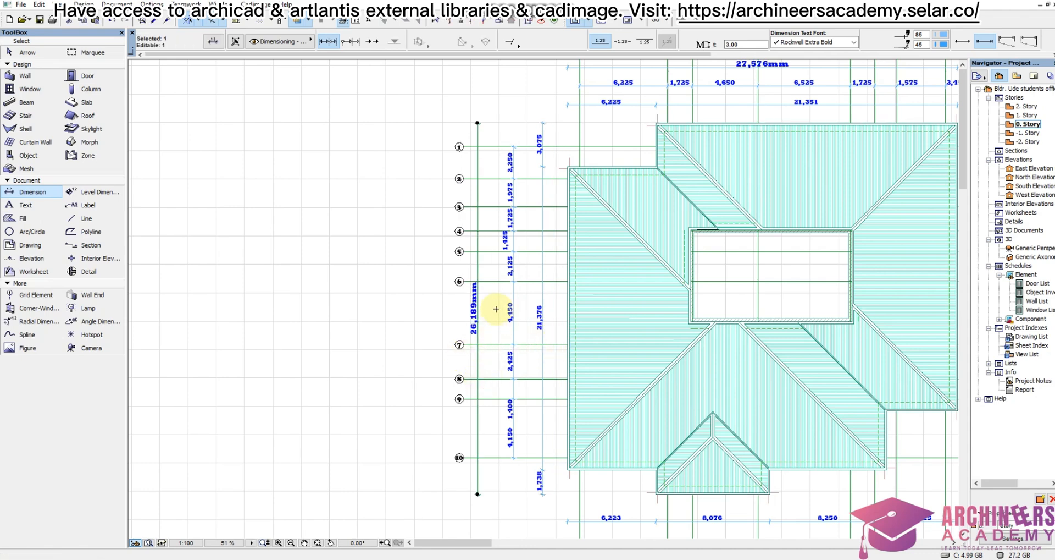
- Move the three left-side dimension chains together slightly closer to the roof
scroll(495, 311, up, 2)
click(573, 341)
click(516, 328)
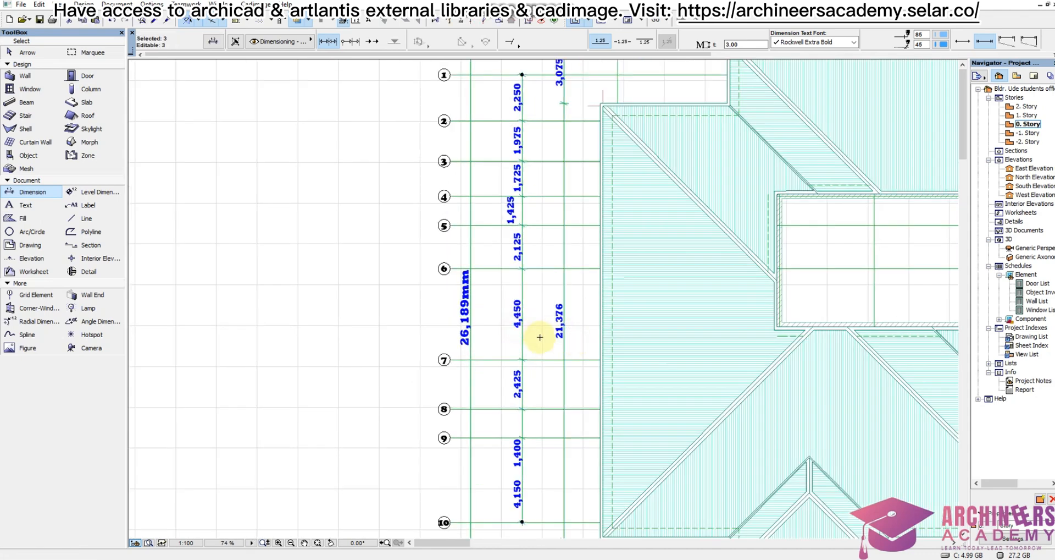
key(ctrl+d)
click(540, 344)
click(550, 347)
key(Escape)
- Move the left overall dimension slightly inward, closer to the numbered grid chain
shift+click(504, 334)
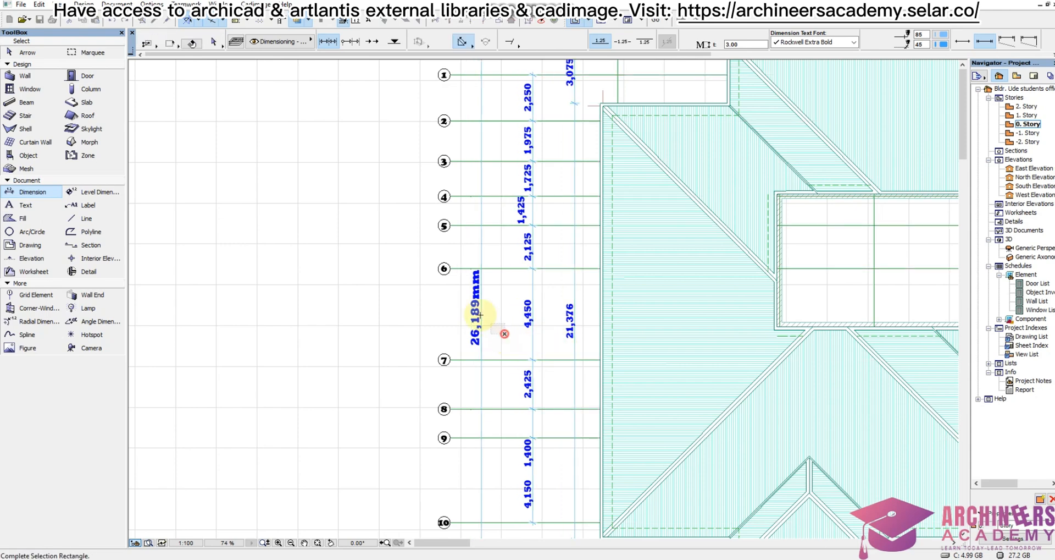
shift+click(467, 297)
key(ctrl+d)
click(507, 330)
click(510, 331)
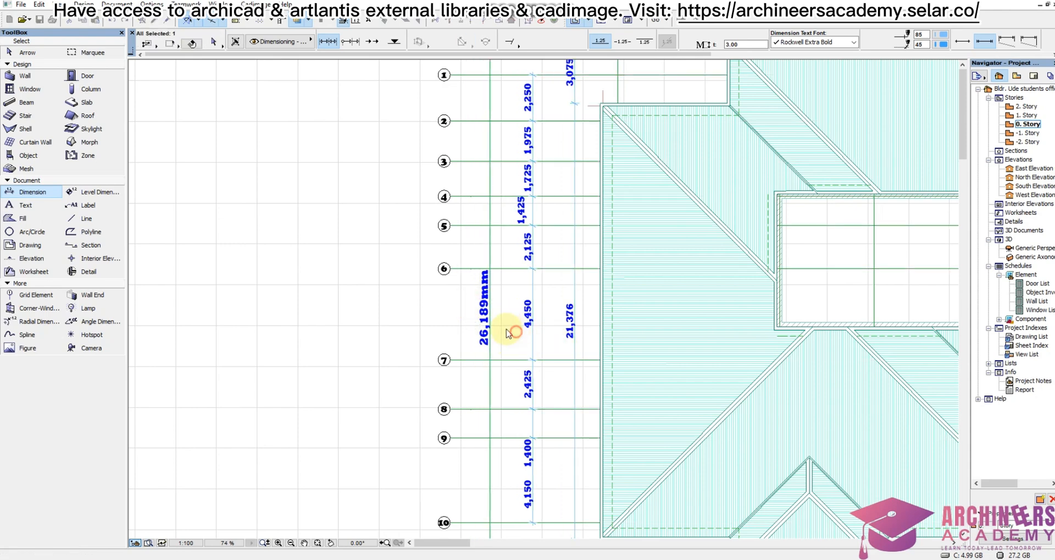
- Open the Door List schedule and copy its table
scroll(460, 294, down, 6)
scroll(531, 359, down, 7)
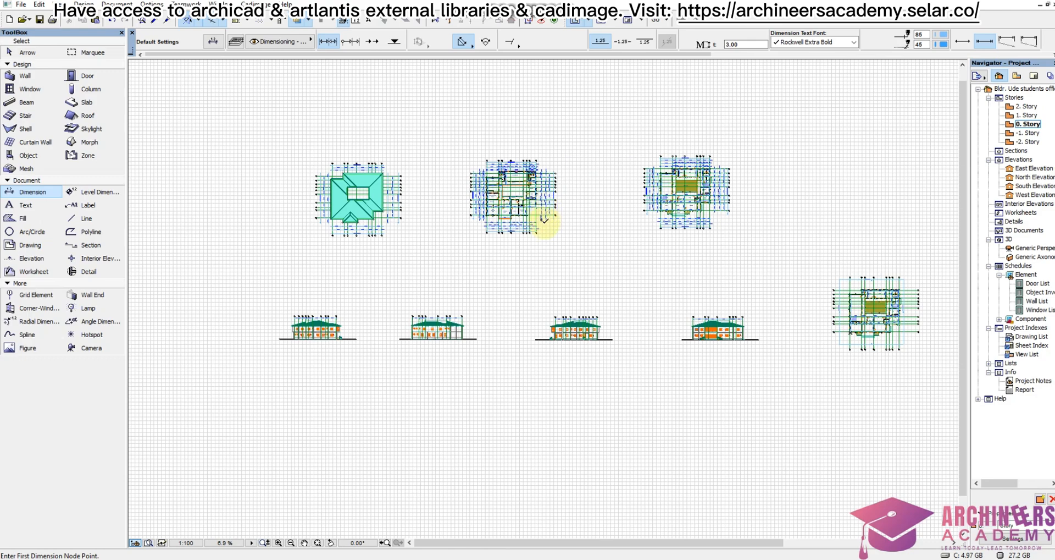
click(1036, 286)
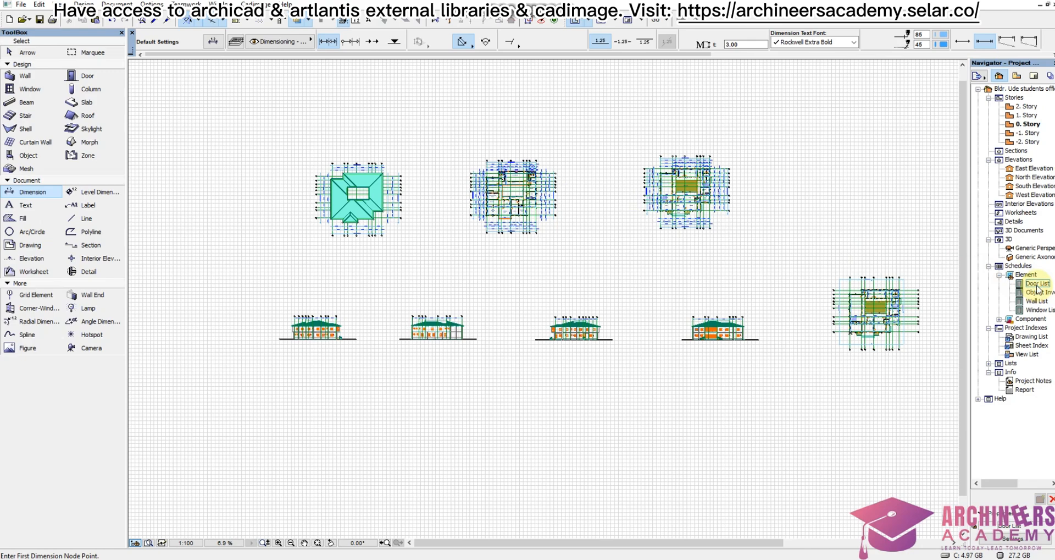
double_click(1037, 283)
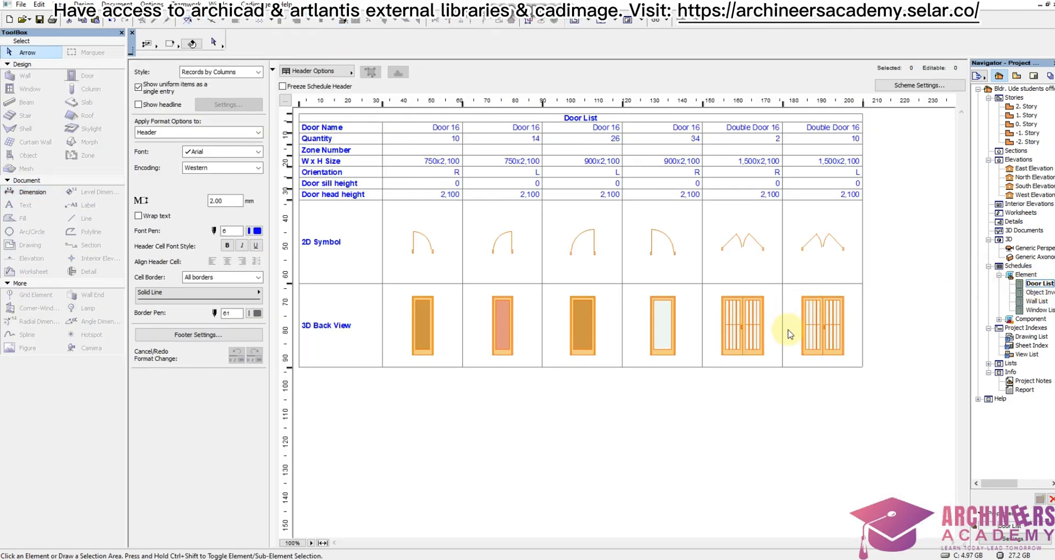
click(39, 4)
click(64, 77)
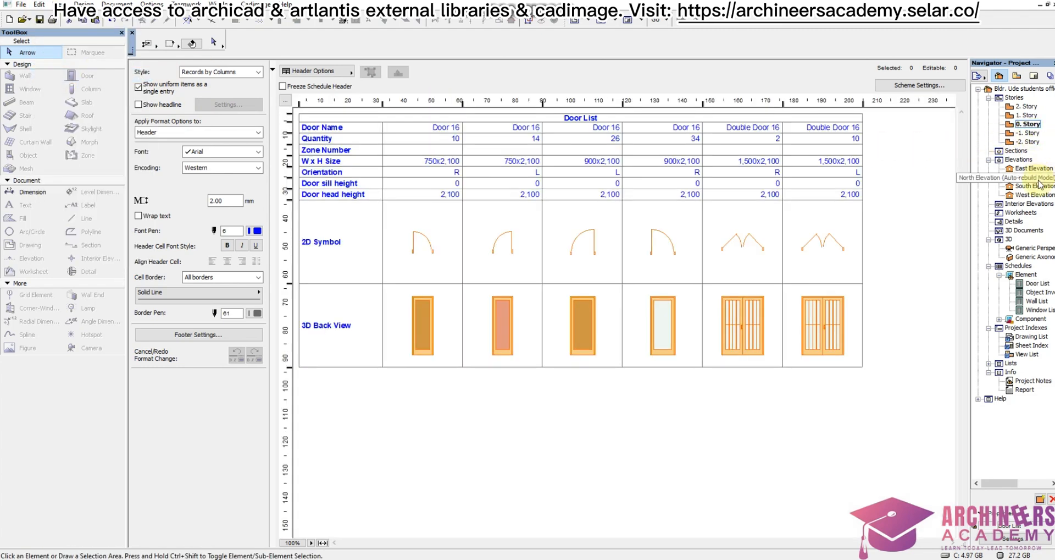
- Paste the copied door schedule onto the -1. Story plan and return to the 0. Story
click(1031, 132)
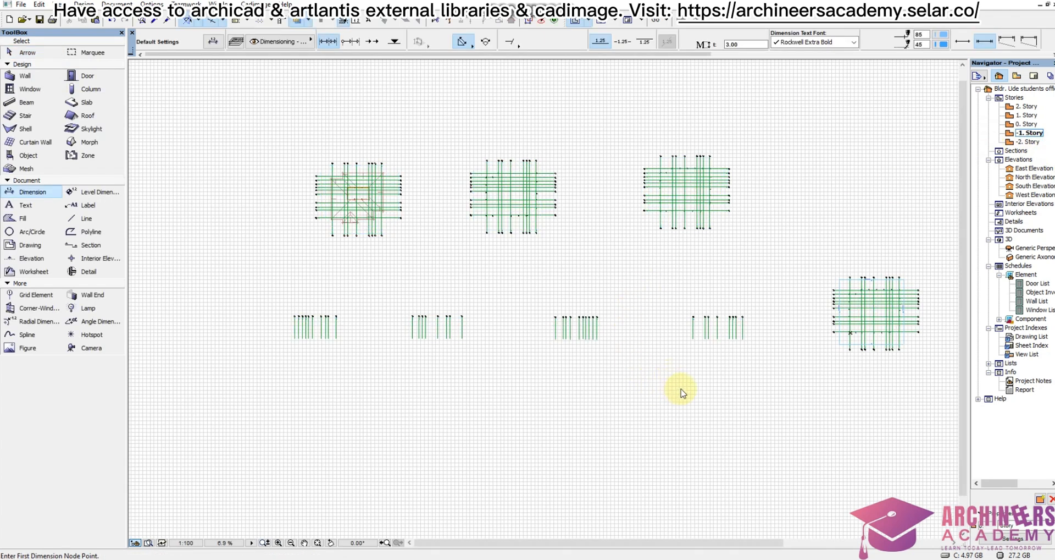
key(ctrl+v)
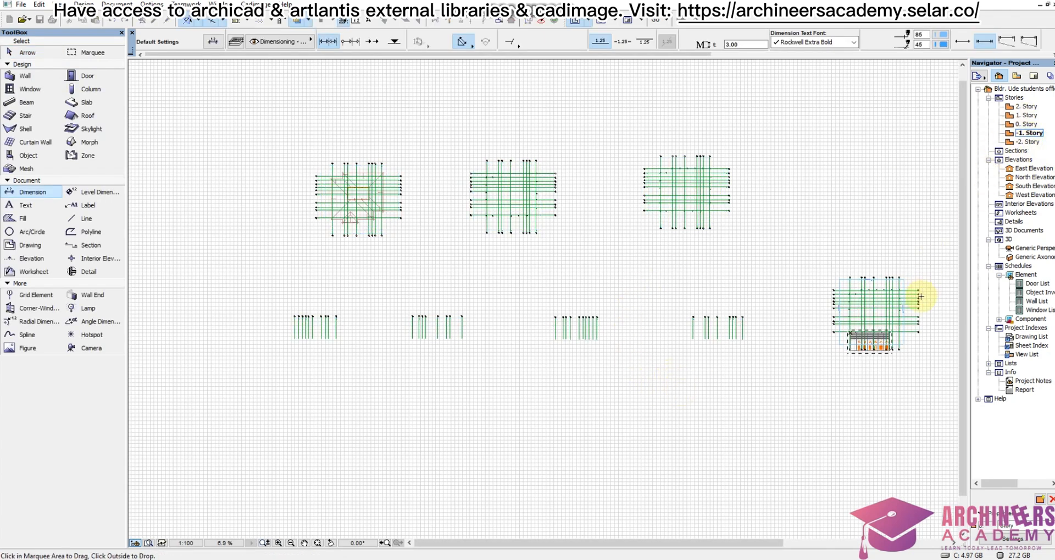
click(922, 296)
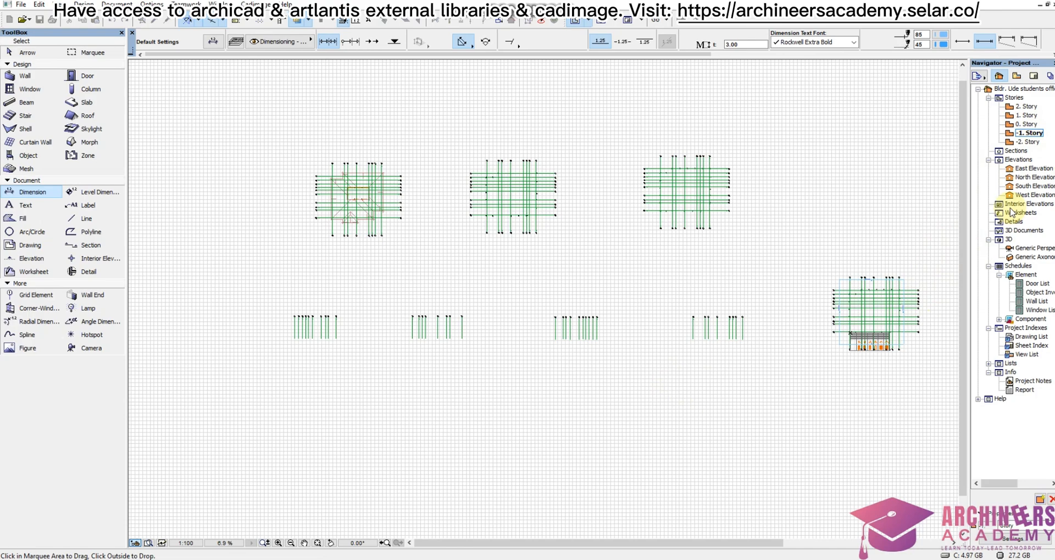
double_click(1029, 124)
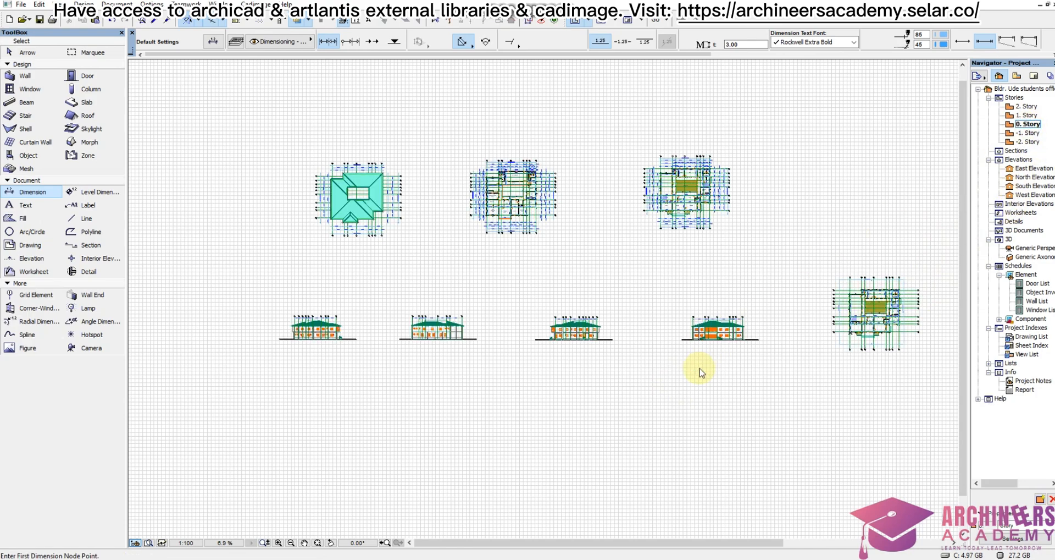
- Paste the copied door schedule onto the 0. Story and place it below the fourth elevation drawing
key(ctrl+v)
click(867, 345)
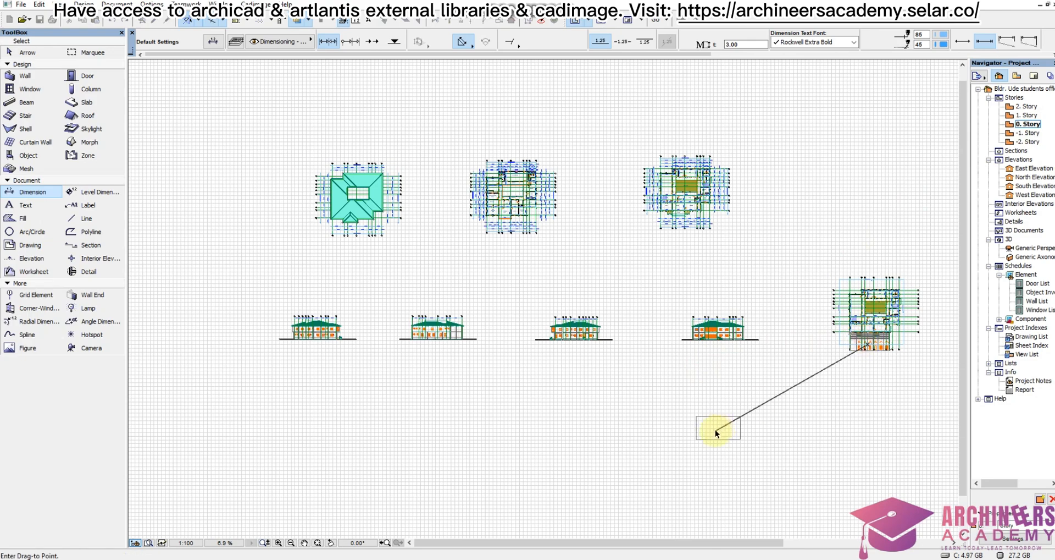
click(723, 430)
right_click(702, 364)
click(742, 405)
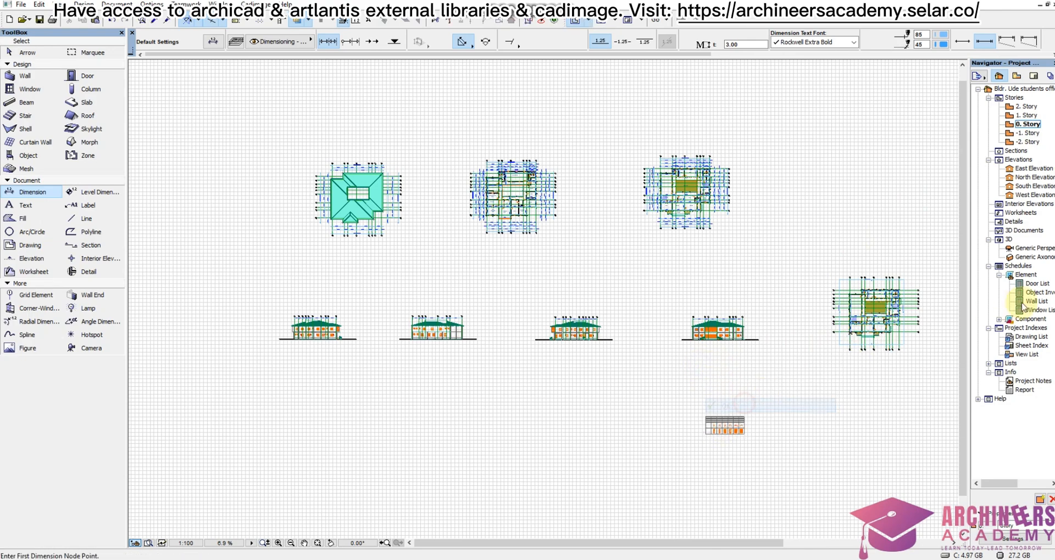
- Open the Window List schedule, copy its table and return to the 0. Story
double_click(1037, 283)
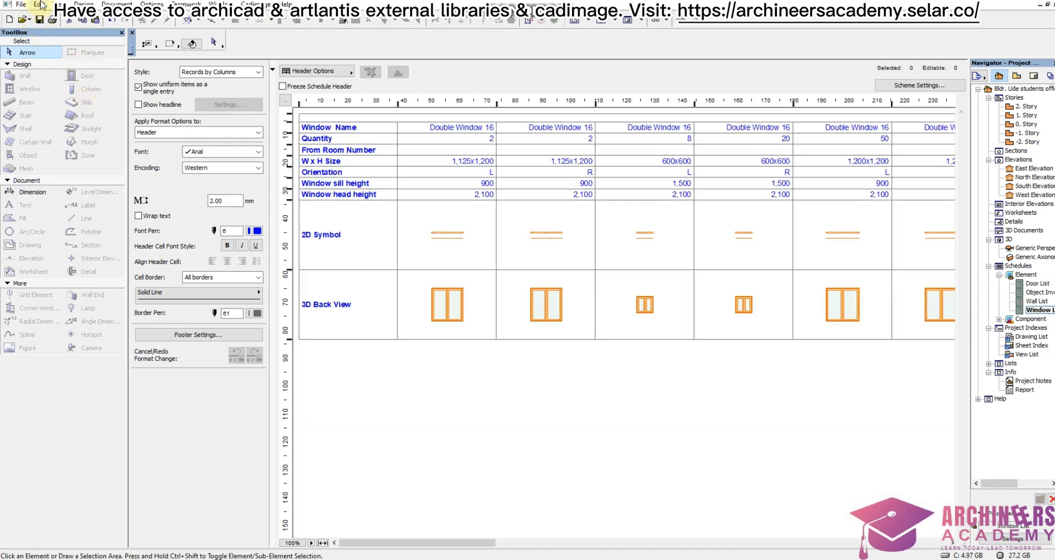
click(39, 4)
click(64, 77)
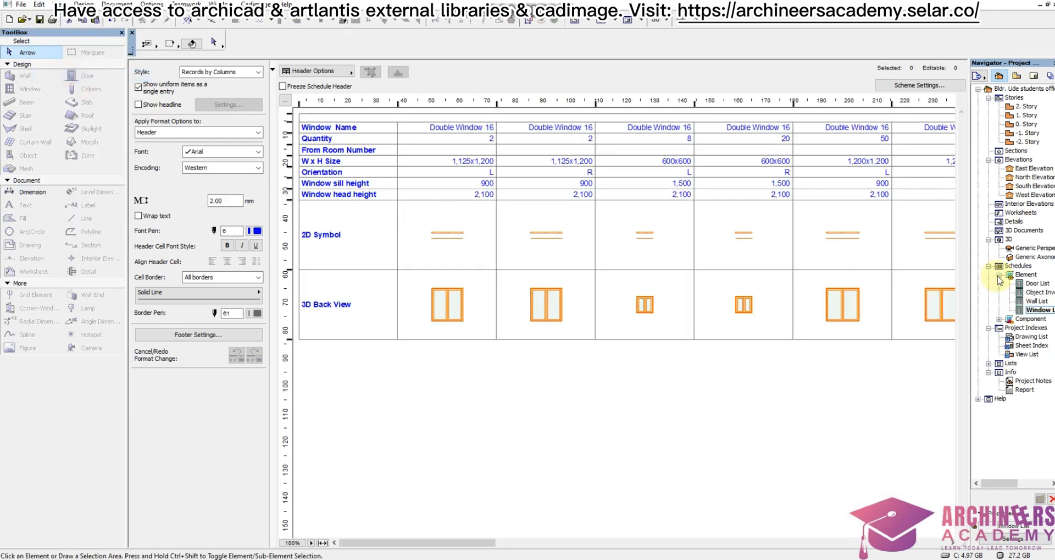
key(F2)
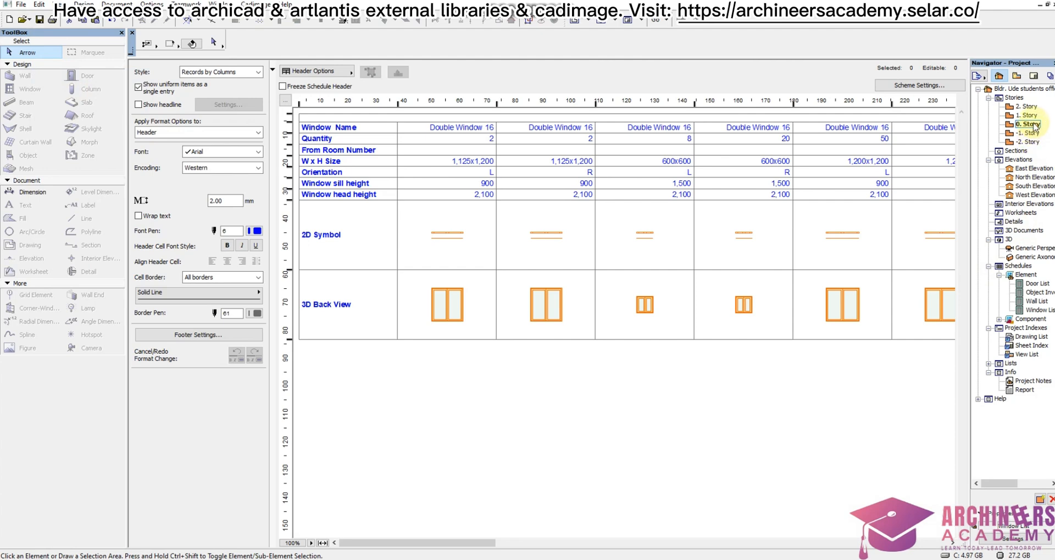
double_click(1035, 124)
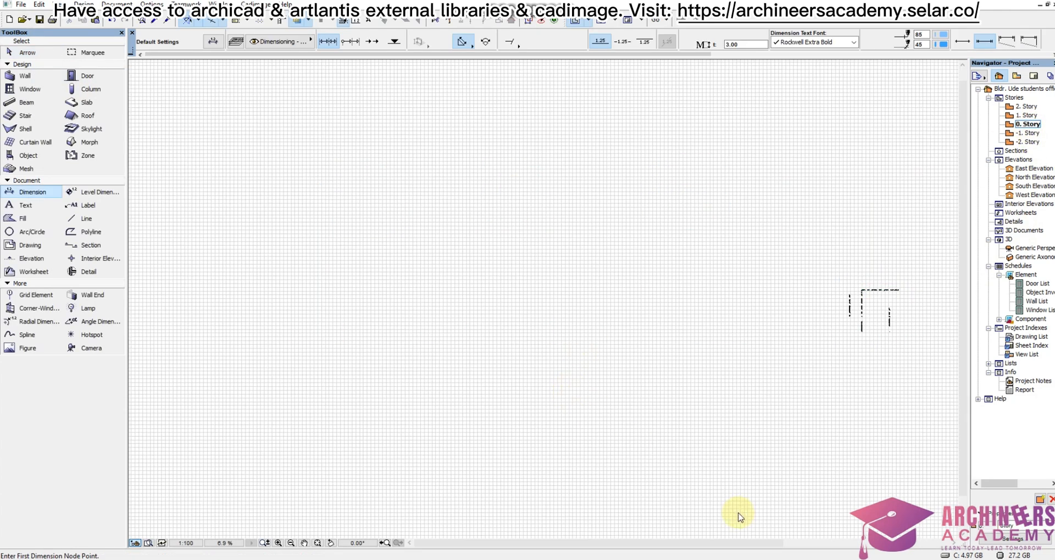
- Paste the window schedule at the center of the current view and place it directly below the door schedule
key(ctrl+v)
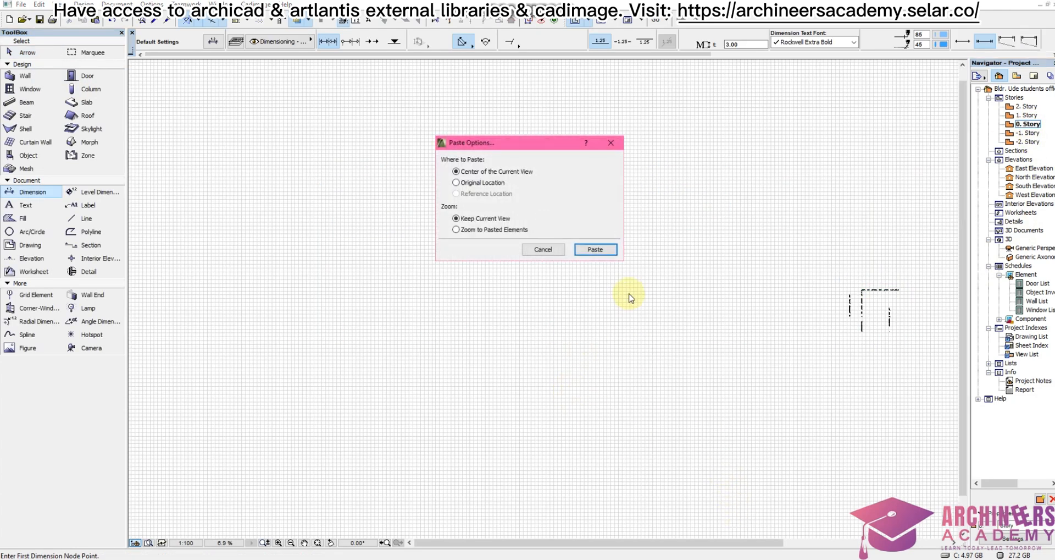
click(602, 248)
click(571, 294)
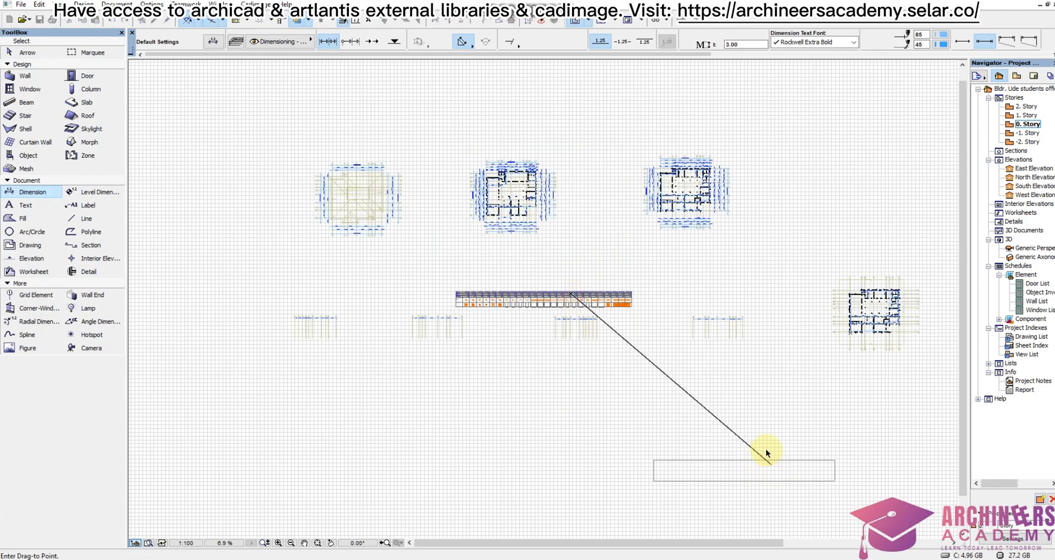
click(723, 387)
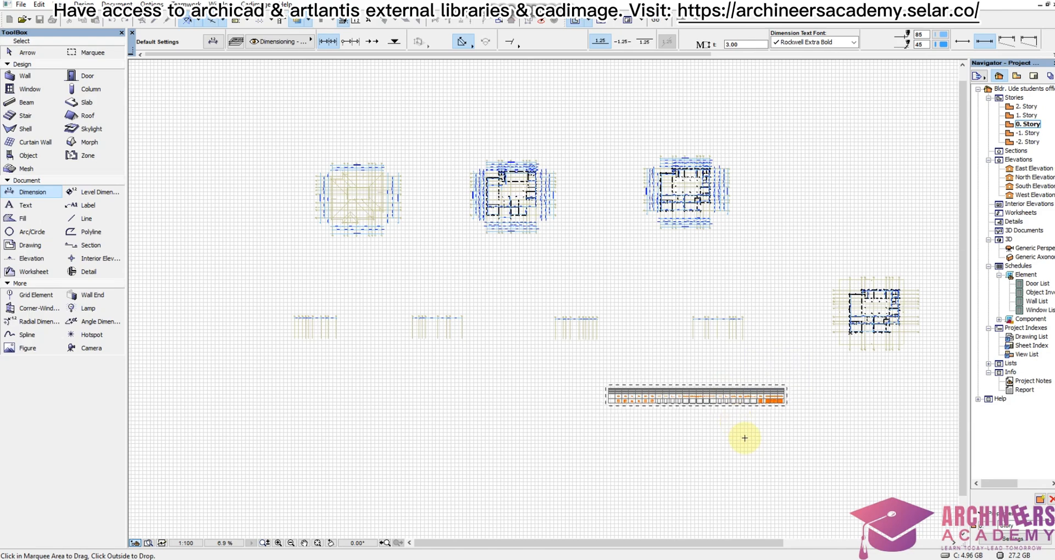
scroll(741, 442, up, 2)
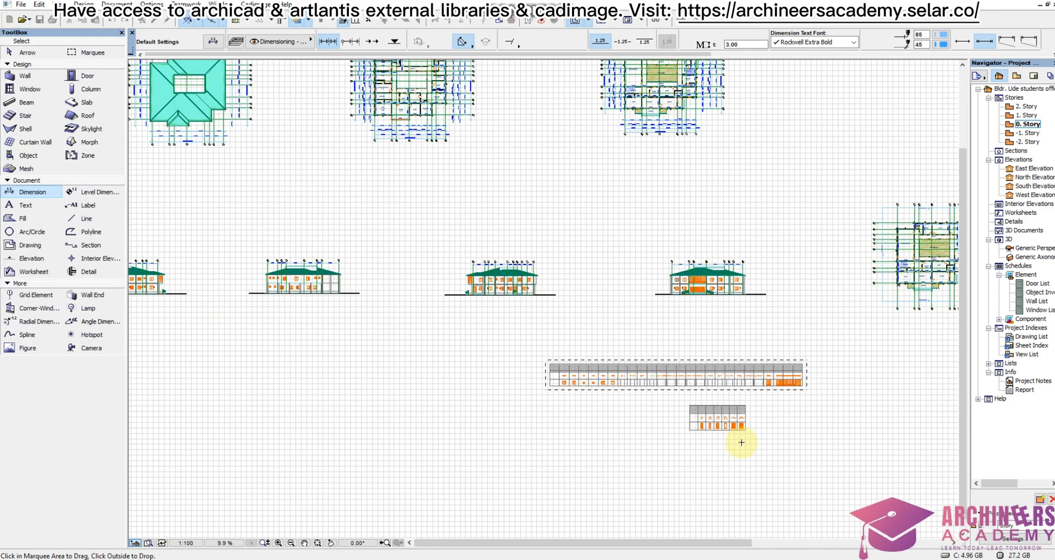
click(715, 379)
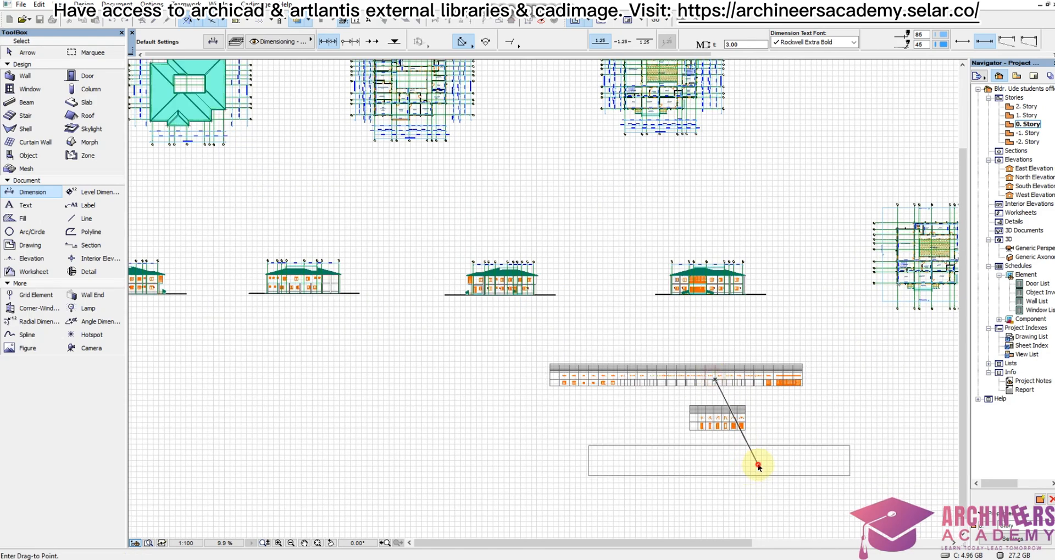
click(758, 464)
right_click(814, 377)
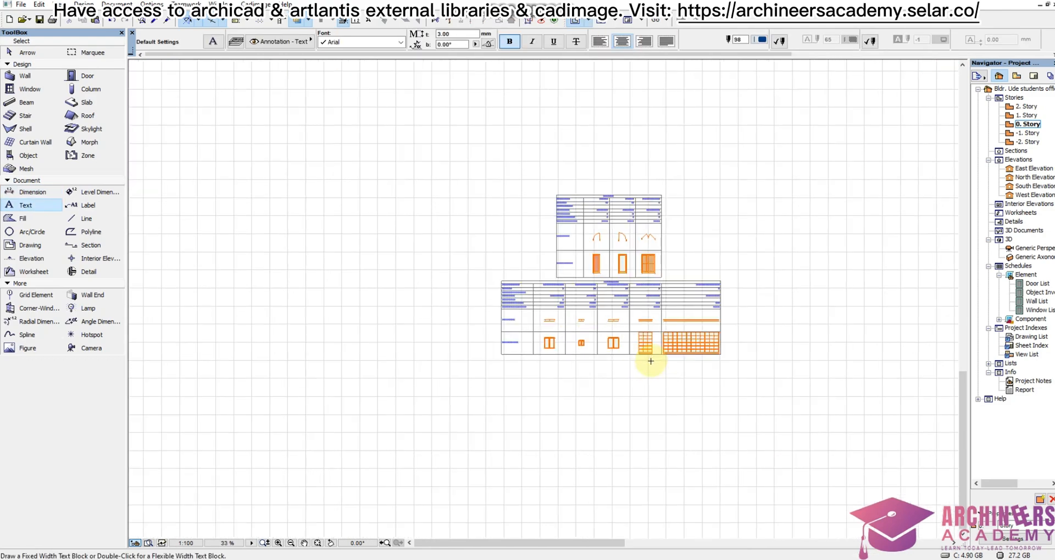
- Select the door and window schedules together and move them up closer to the fourth elevation
scroll(646, 261, up, 3)
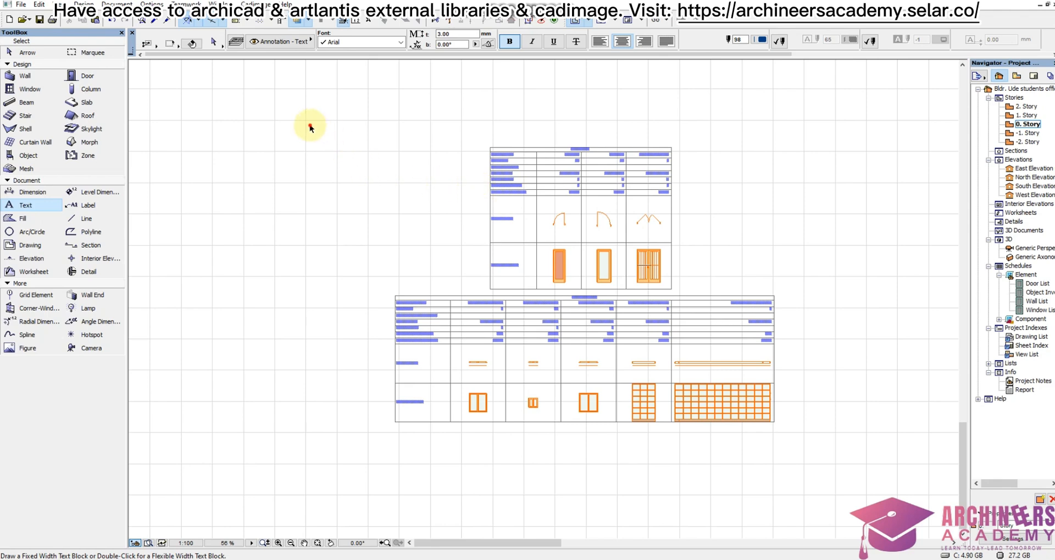
shift+drag(310, 128, 836, 480)
scroll(712, 455, down, 5)
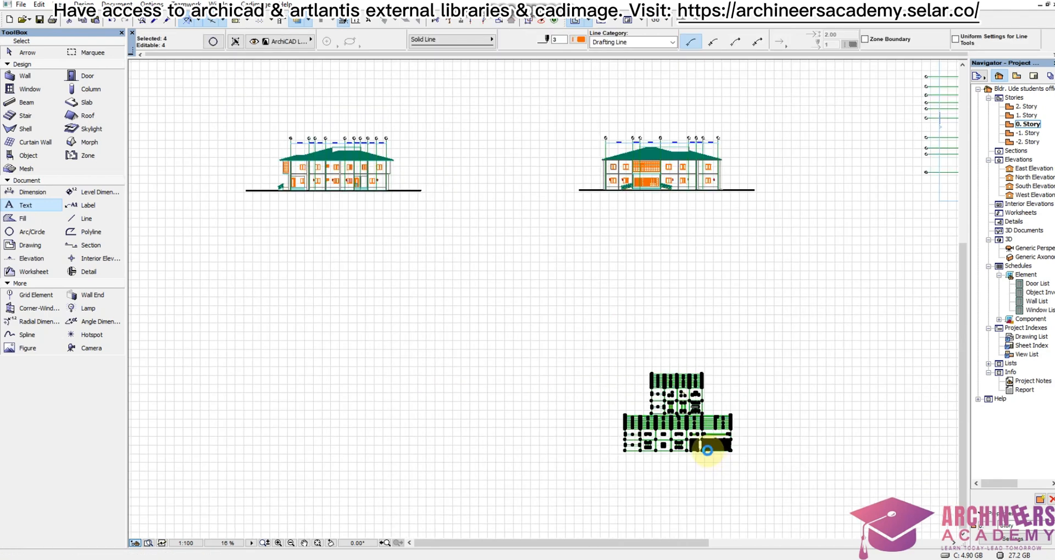
drag(719, 463, 706, 392)
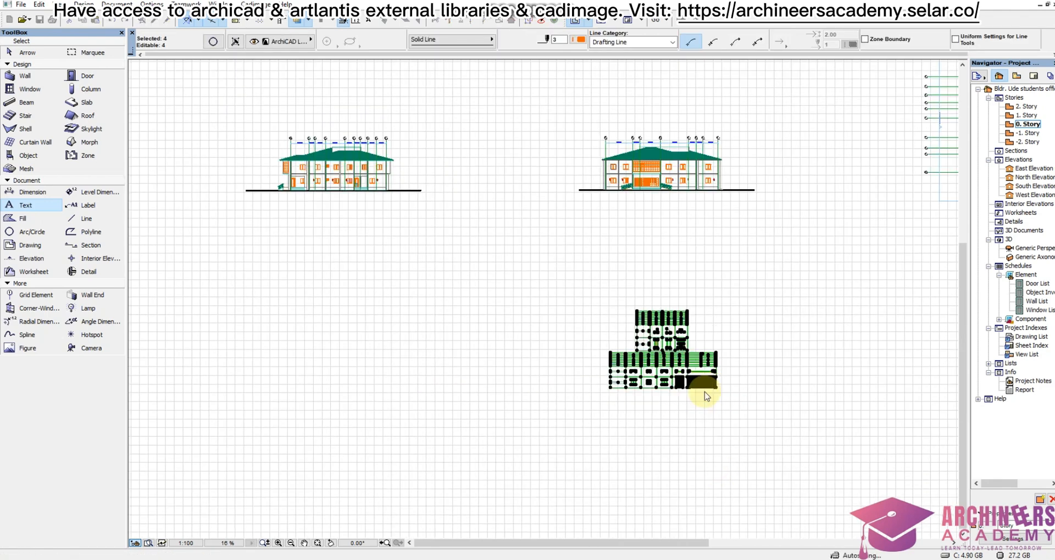
key(Escape)
- Review the 0. Story drawing layout, examining the placed schedules, the elevations and the original floor plan
scroll(728, 365, down, 3)
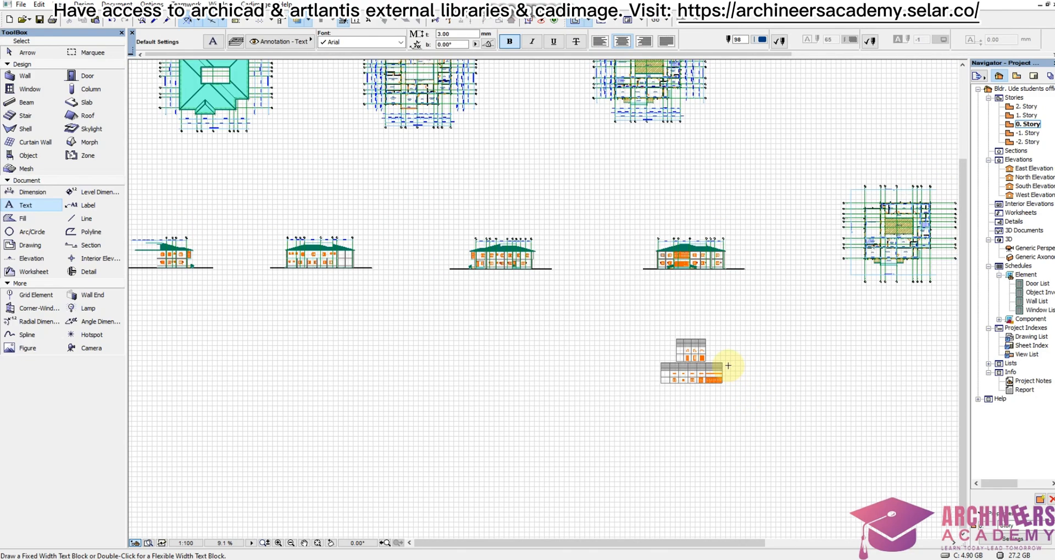
scroll(715, 335, down, 3)
scroll(702, 357, up, 2)
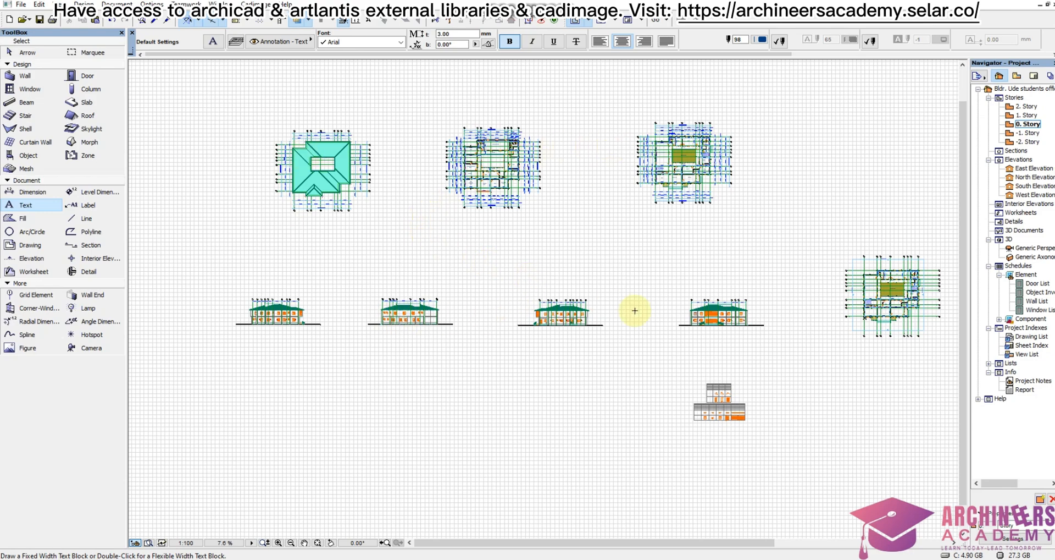
scroll(724, 417, up, 3)
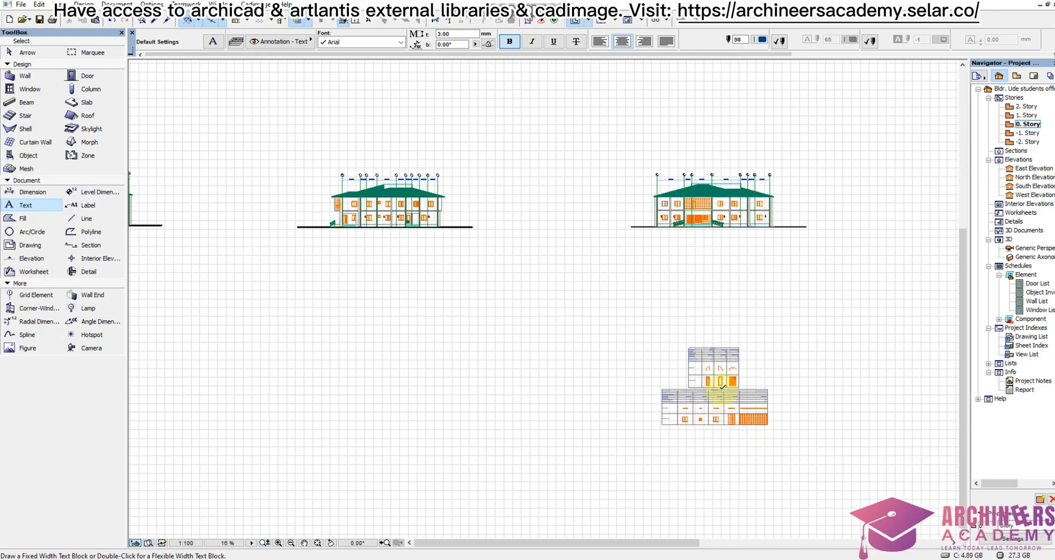
scroll(721, 386, up, 4)
scroll(716, 383, down, 8)
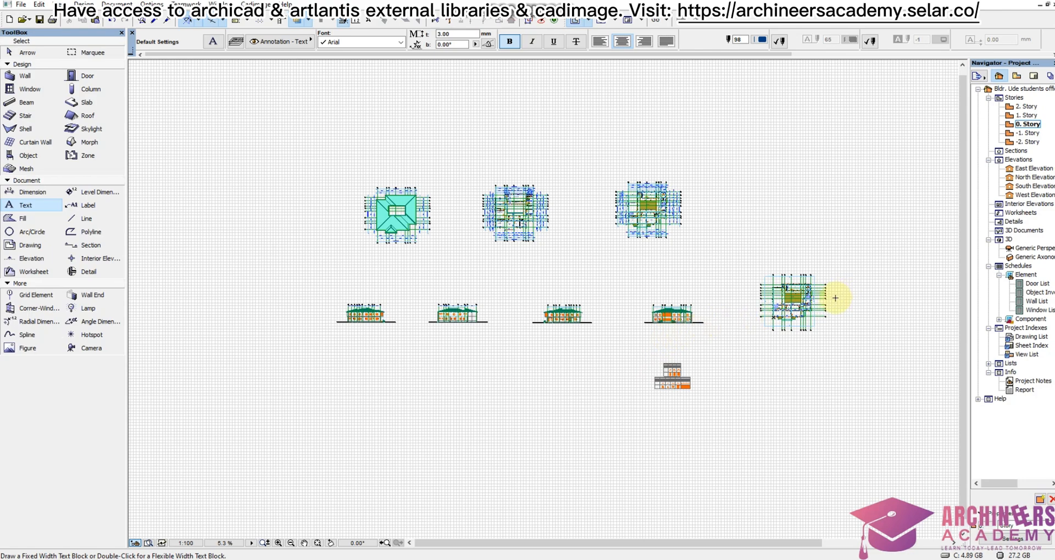
scroll(836, 297, up, 8)
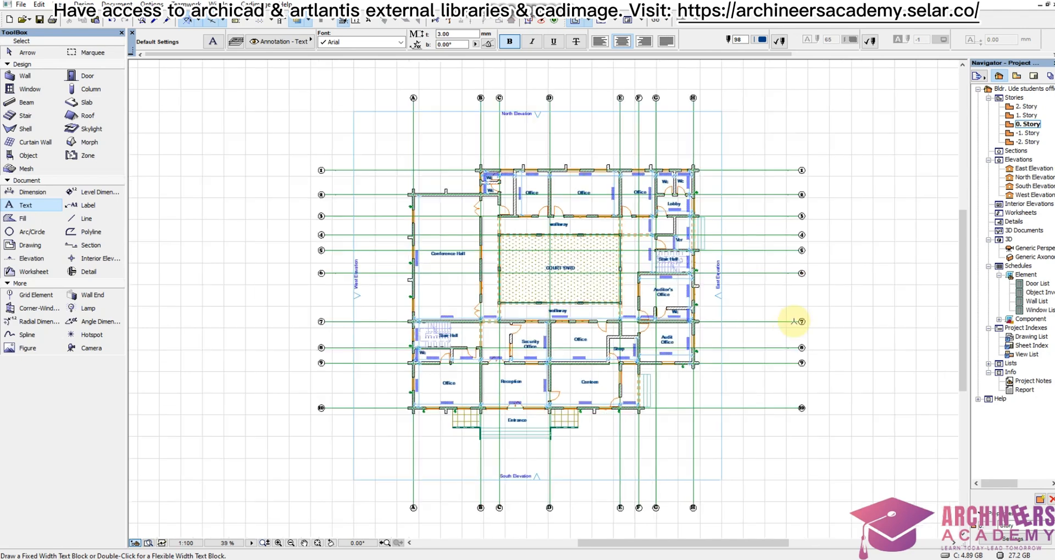
scroll(804, 292, up, 3)
scroll(799, 287, down, 3)
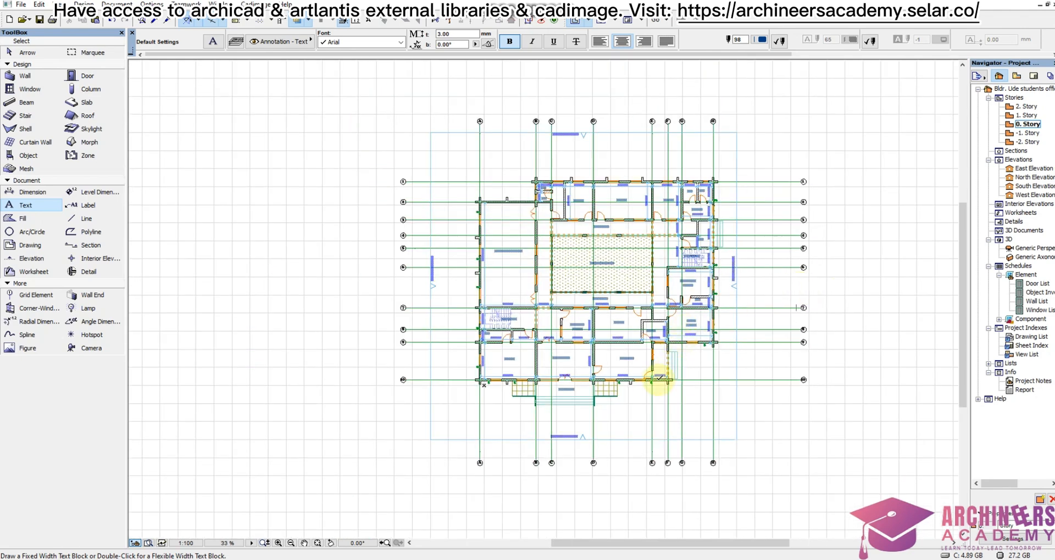